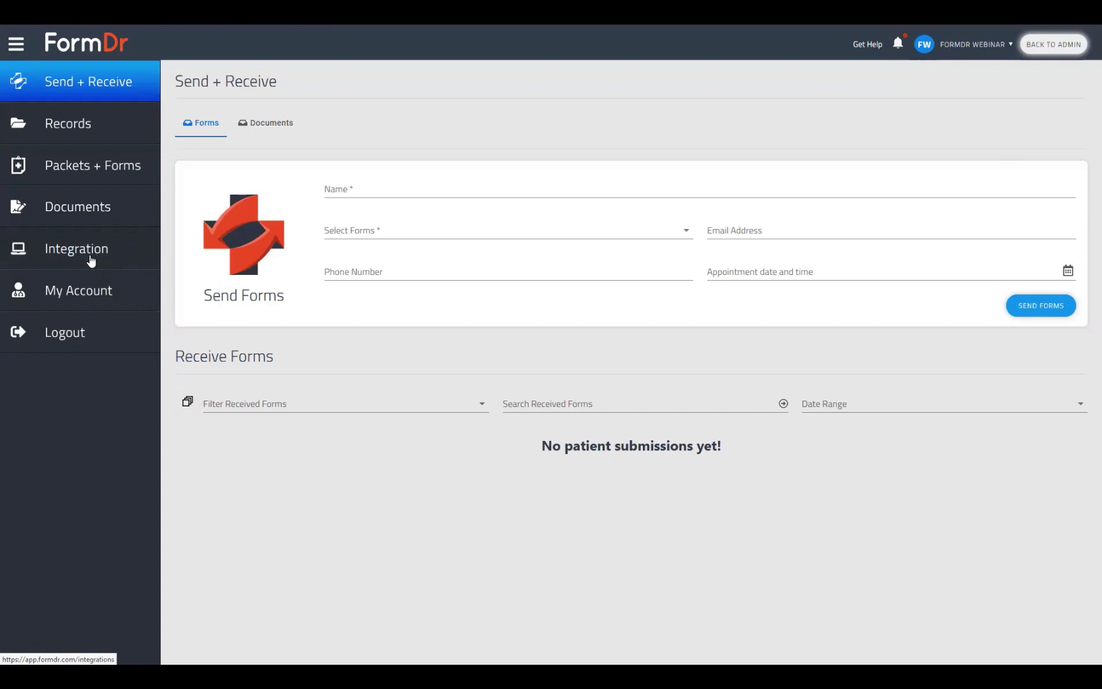
Step: Open the forms of the FormDr Training packet for editing
left_click(124, 172)
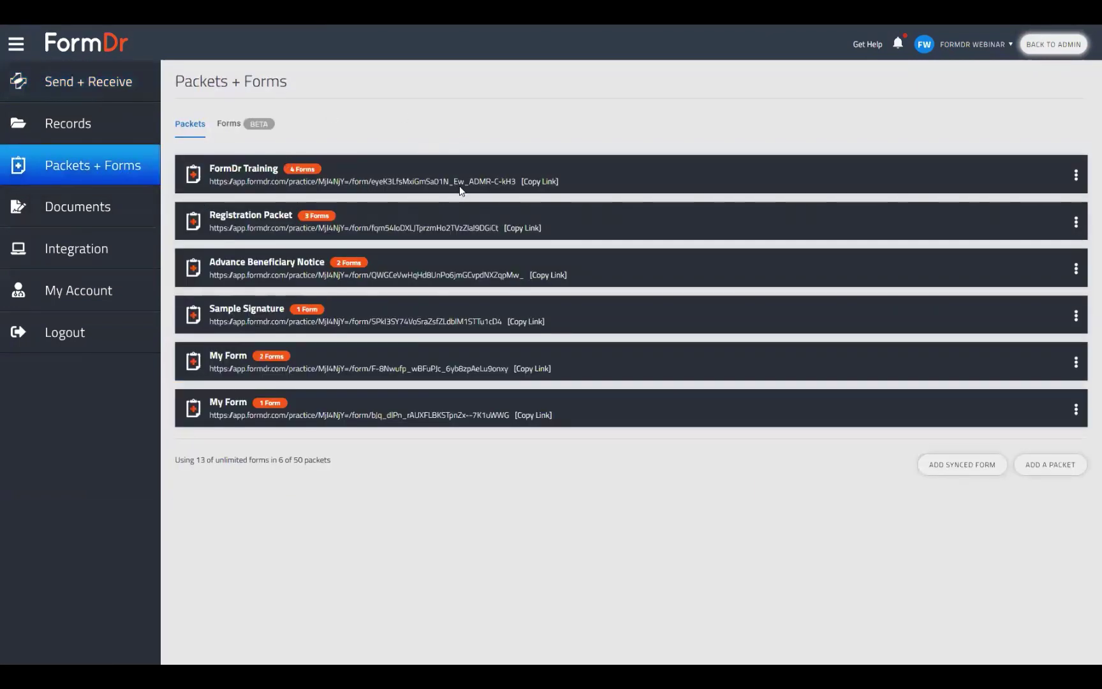
left_click(1077, 176)
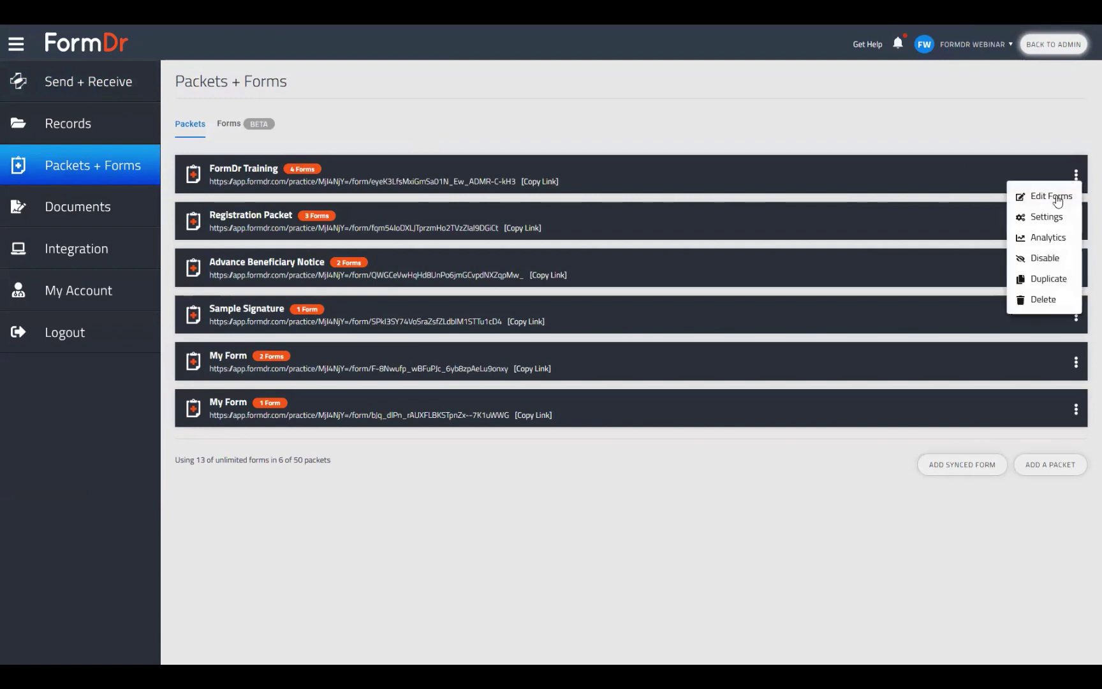
left_click(1057, 199)
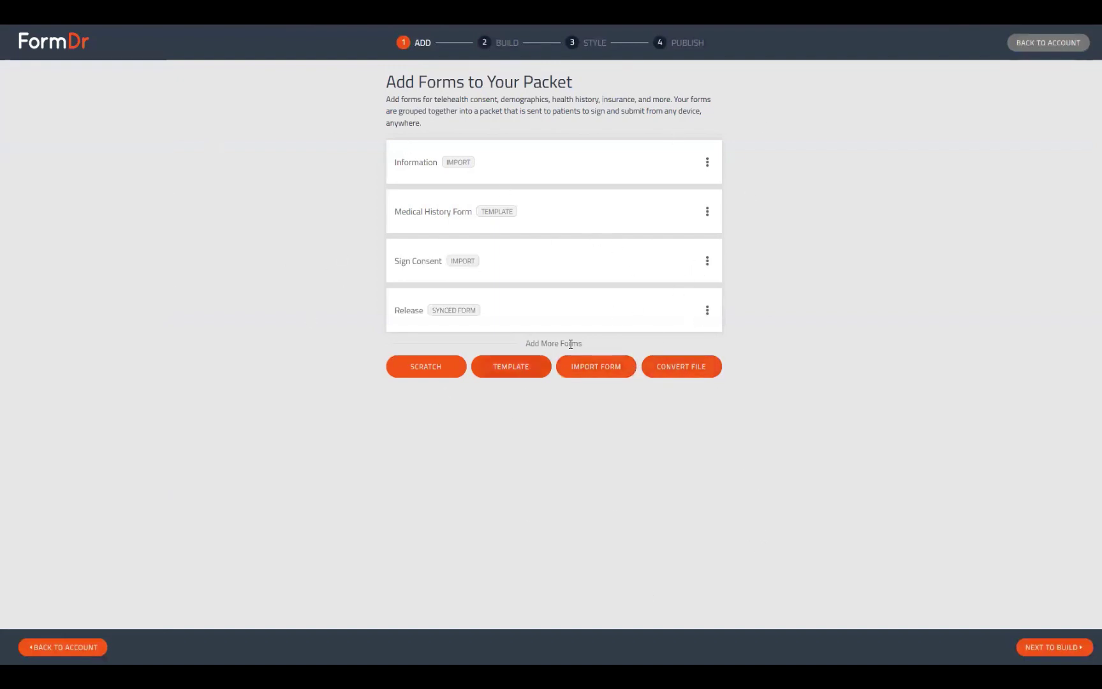
Step: Delete the synced Release form from the packet
left_click(707, 312)
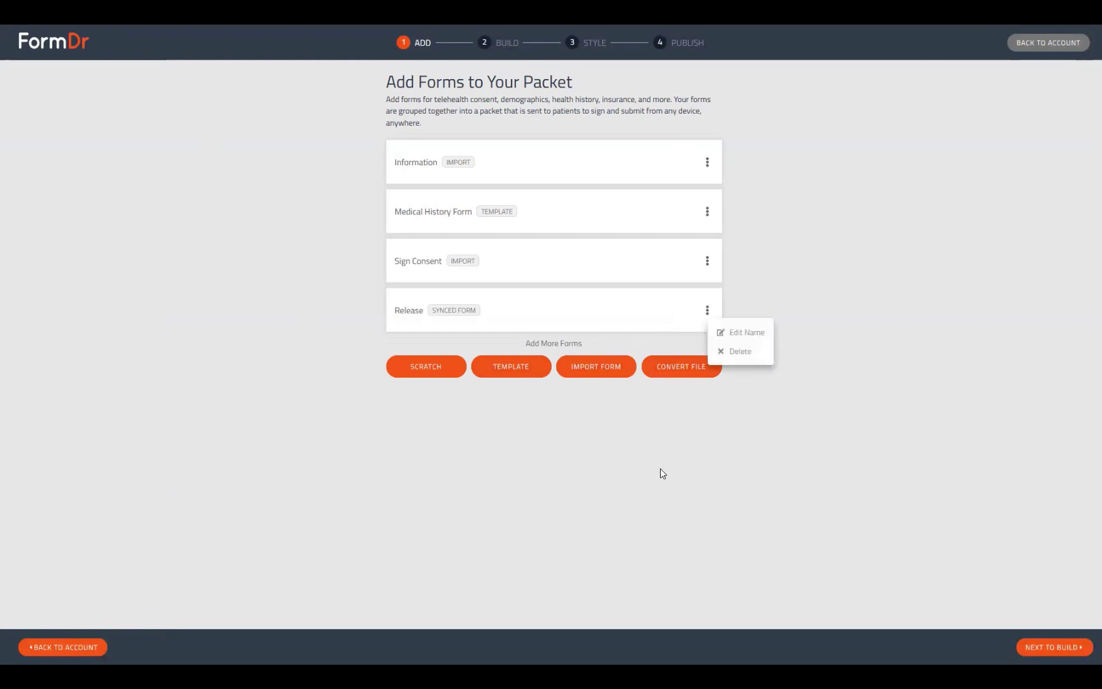
left_click(734, 355)
left_click(638, 363)
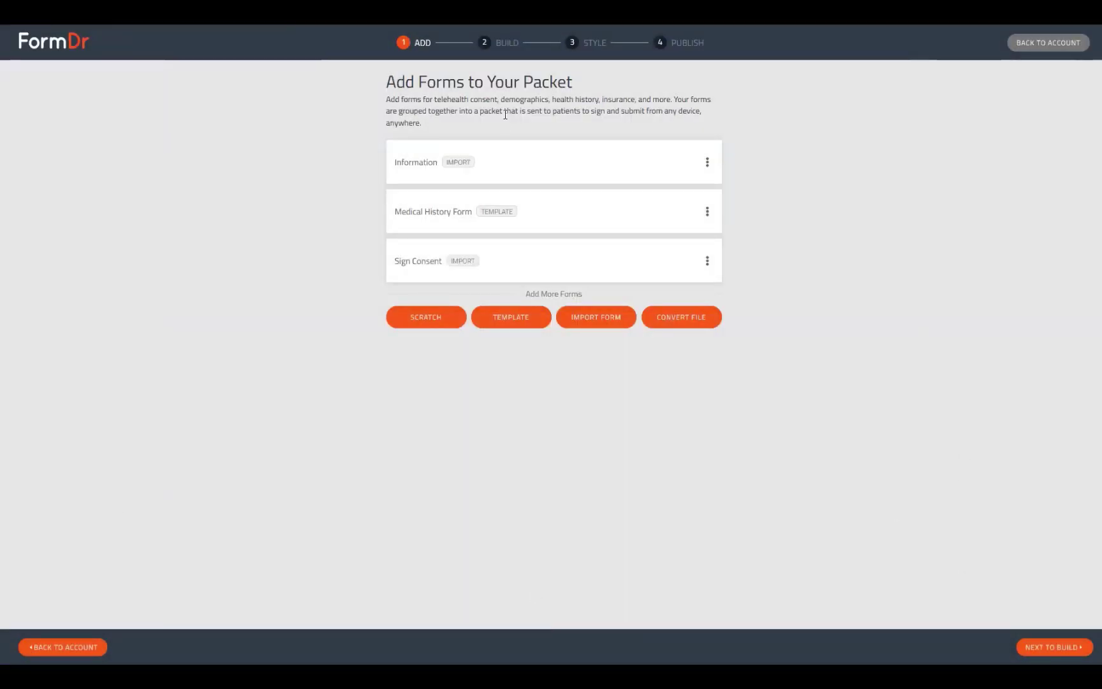
Step: Continue to the build stage and open the settings of the Address field on the Information form
left_click(1037, 648)
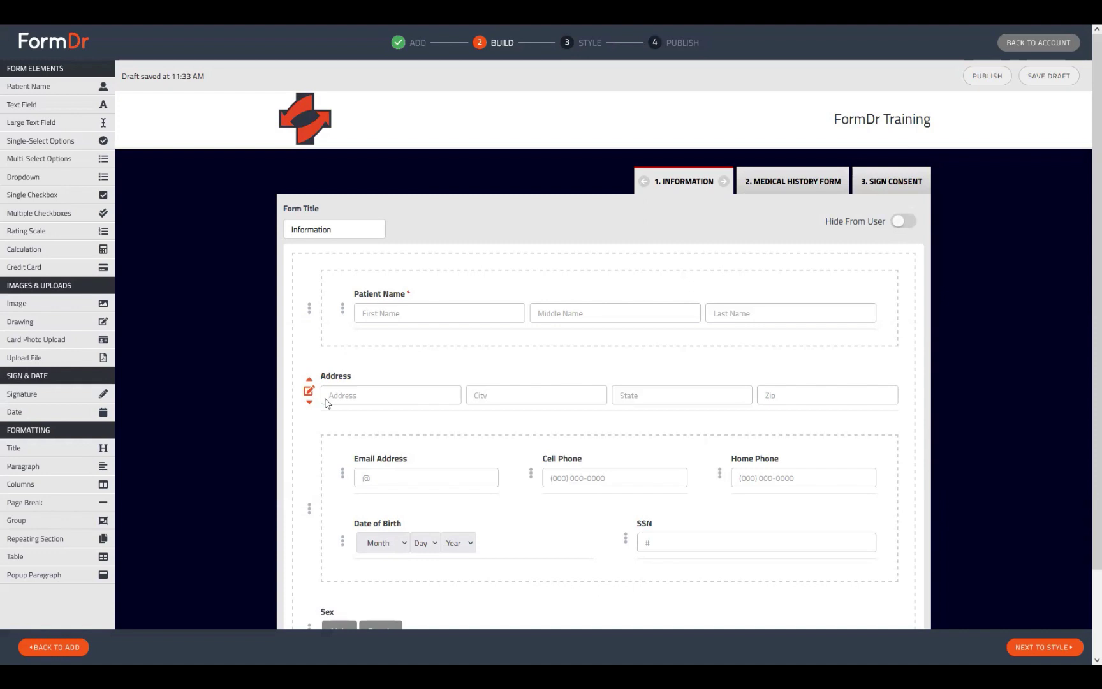
scroll(327, 401, "down", 2)
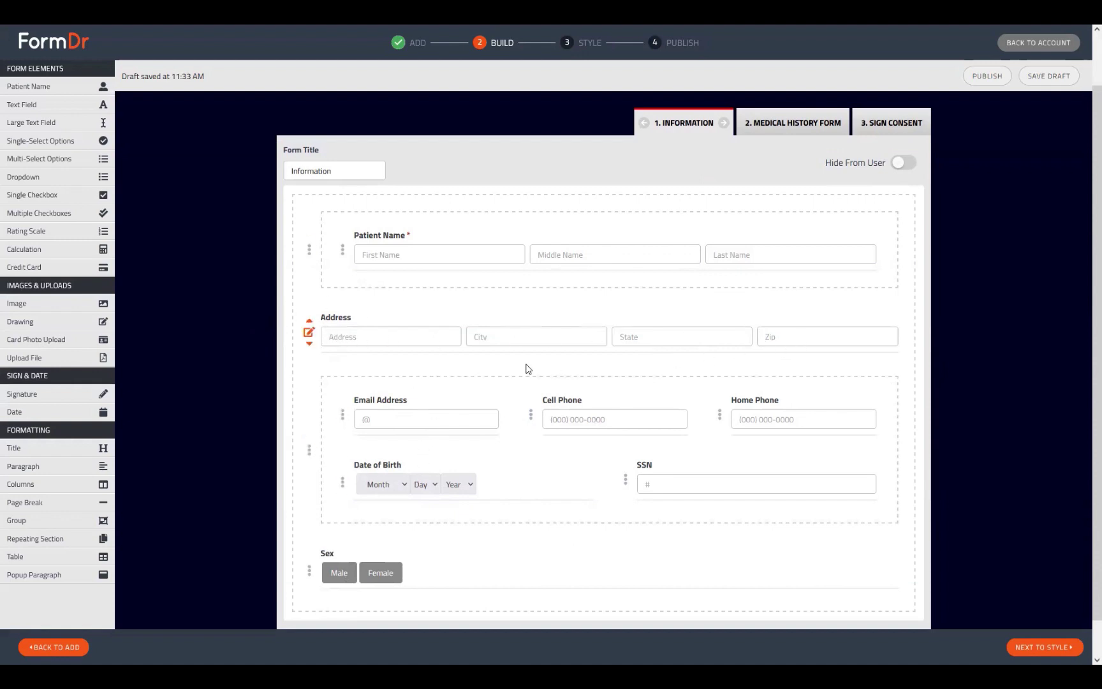
left_click(309, 332)
scroll(754, 452, "down", 1)
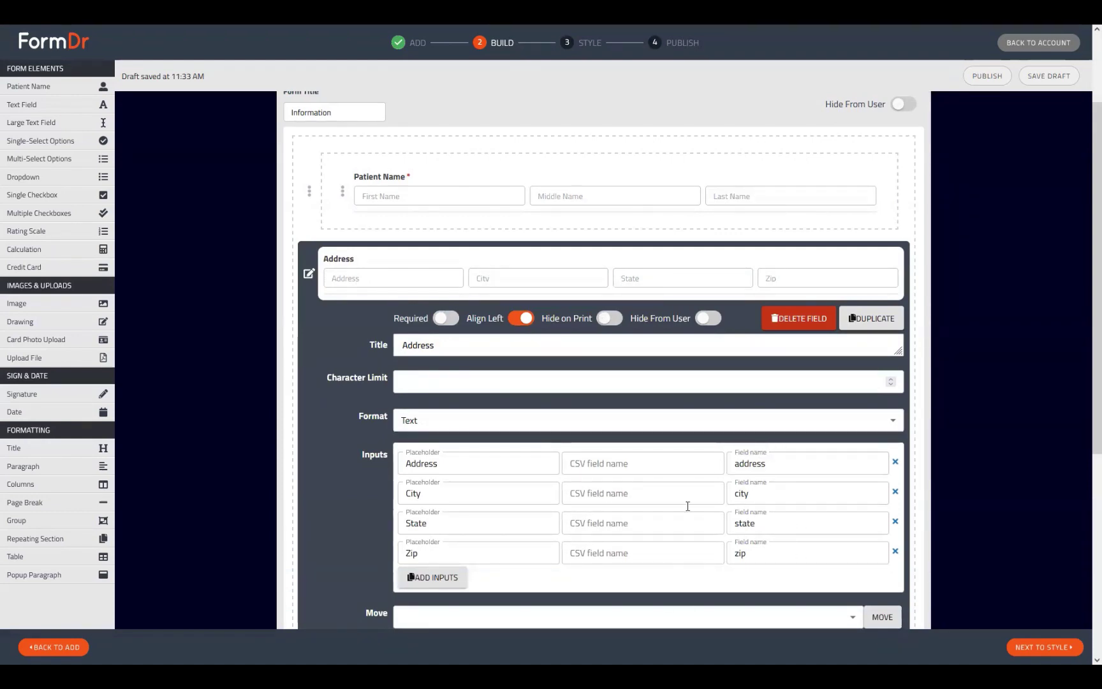
Step: Examine the field names assigned to the address, city, state and zip inputs
left_click(743, 464)
double_click(743, 464)
double_click(741, 494)
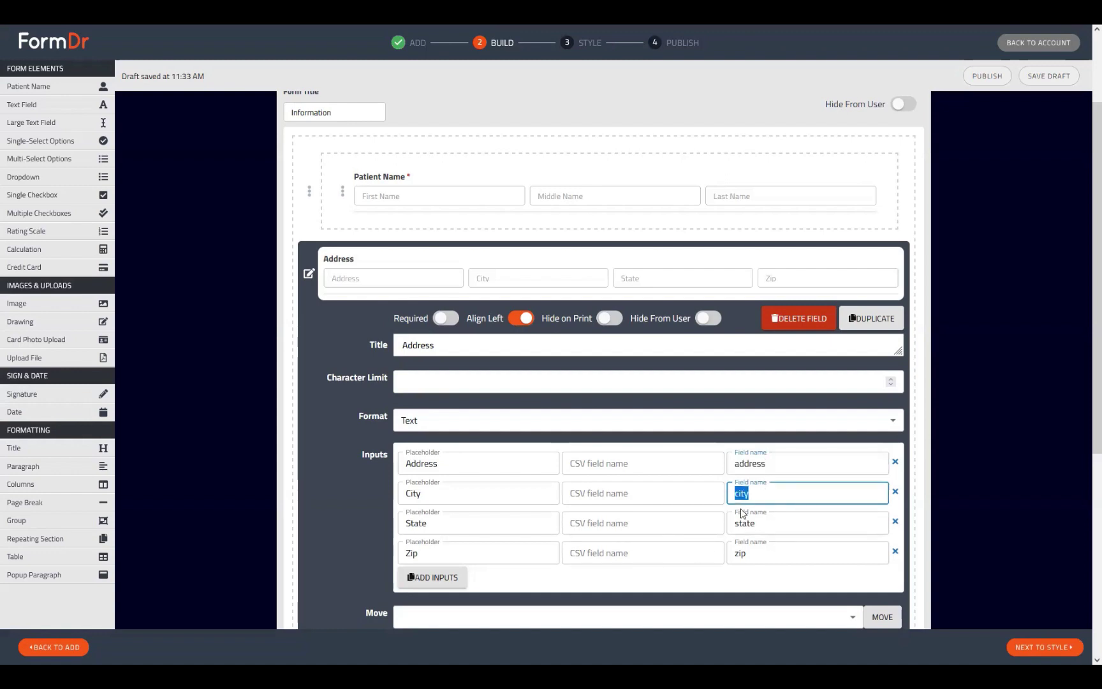
double_click(743, 523)
double_click(739, 553)
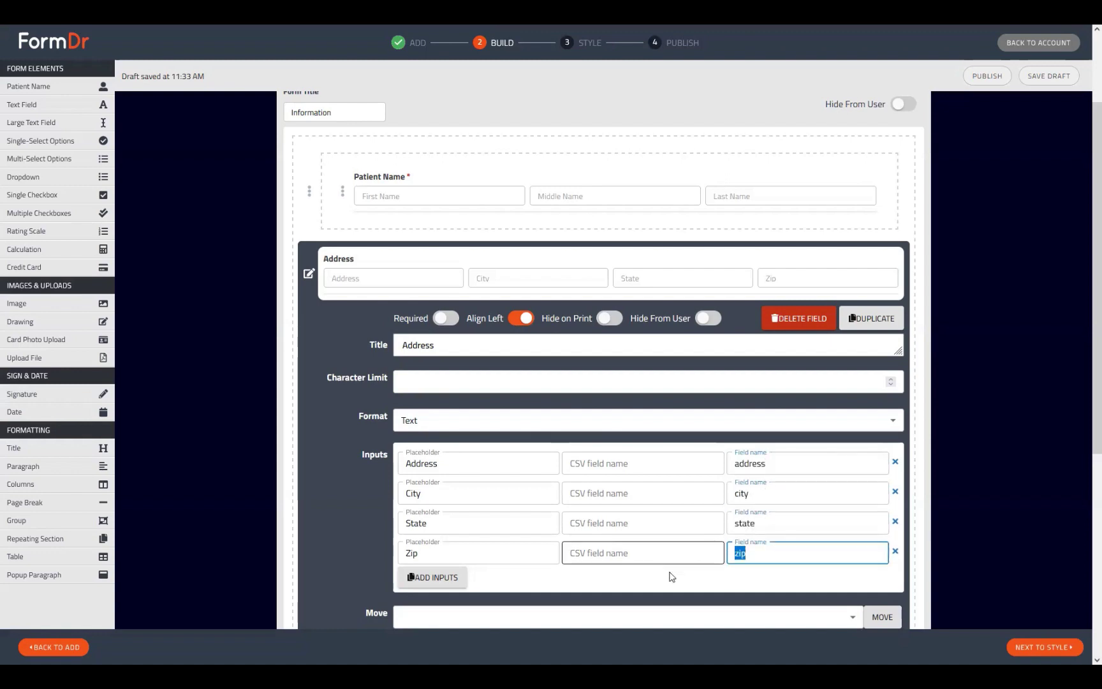
left_click(507, 572)
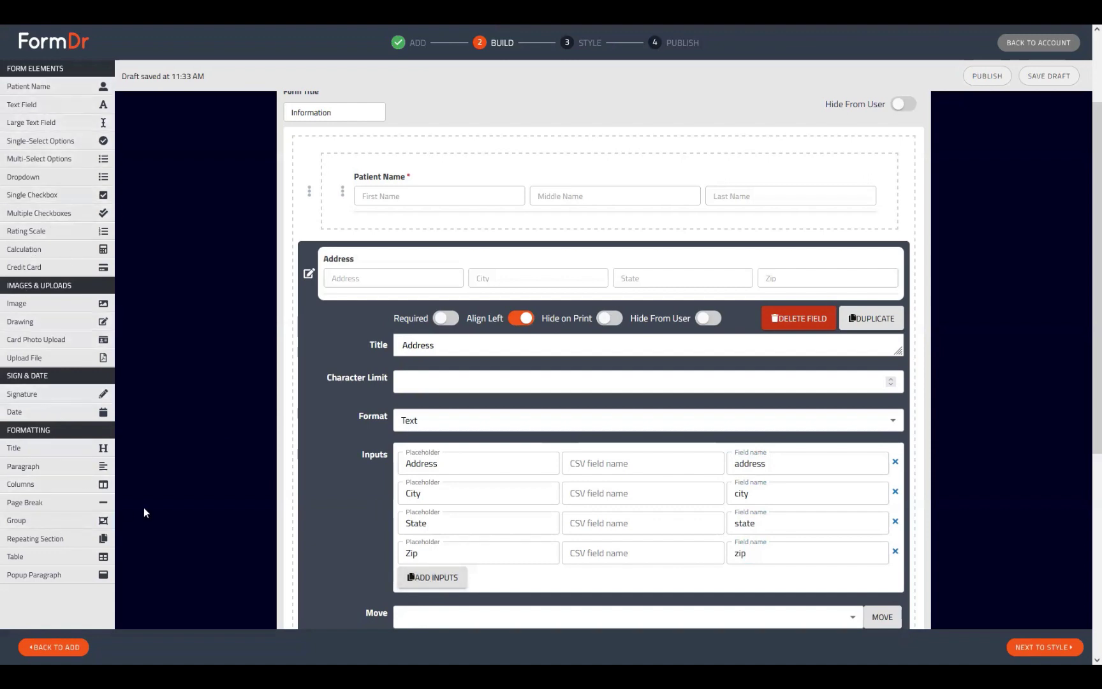
Step: Add an extra blank input to the Address field after Zip
left_click(432, 578)
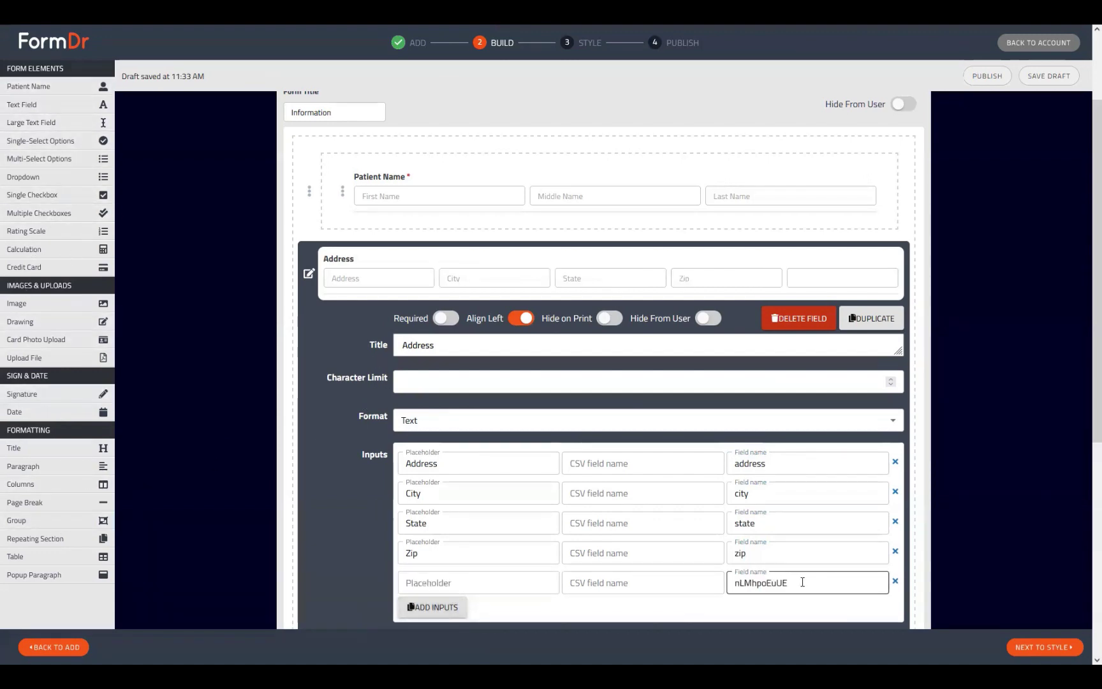
left_click(775, 577)
left_click(763, 602)
Step: Compare the field names of the original Address inputs with that of the newly added blank input
double_click(760, 462)
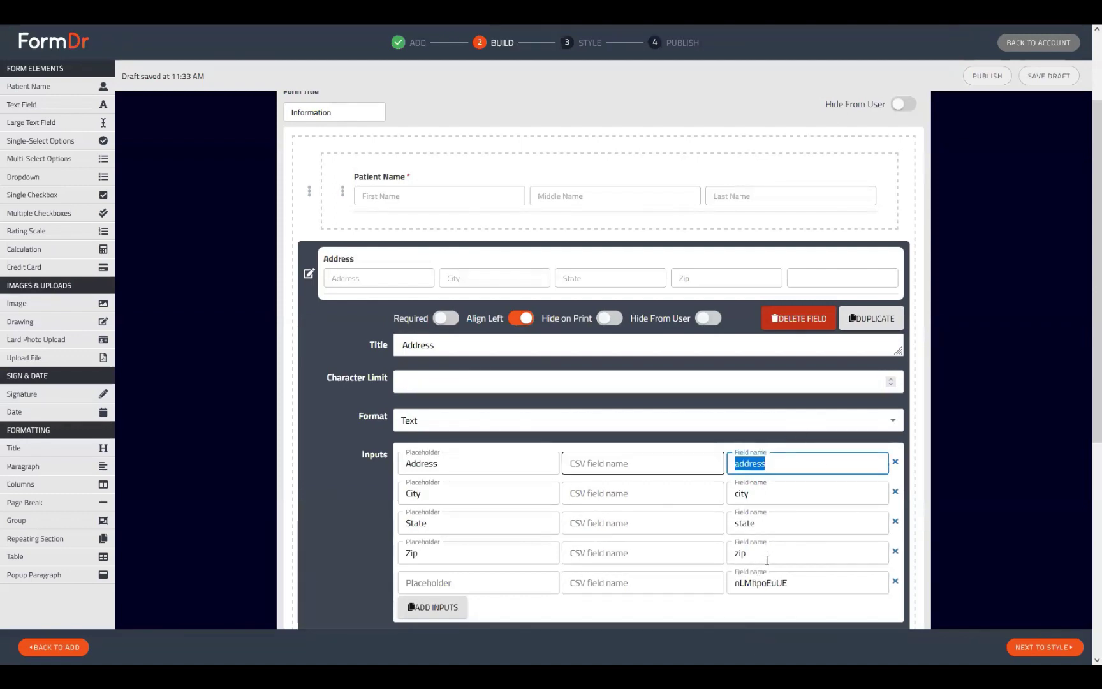
left_click(765, 493)
double_click(755, 493)
left_click(756, 493)
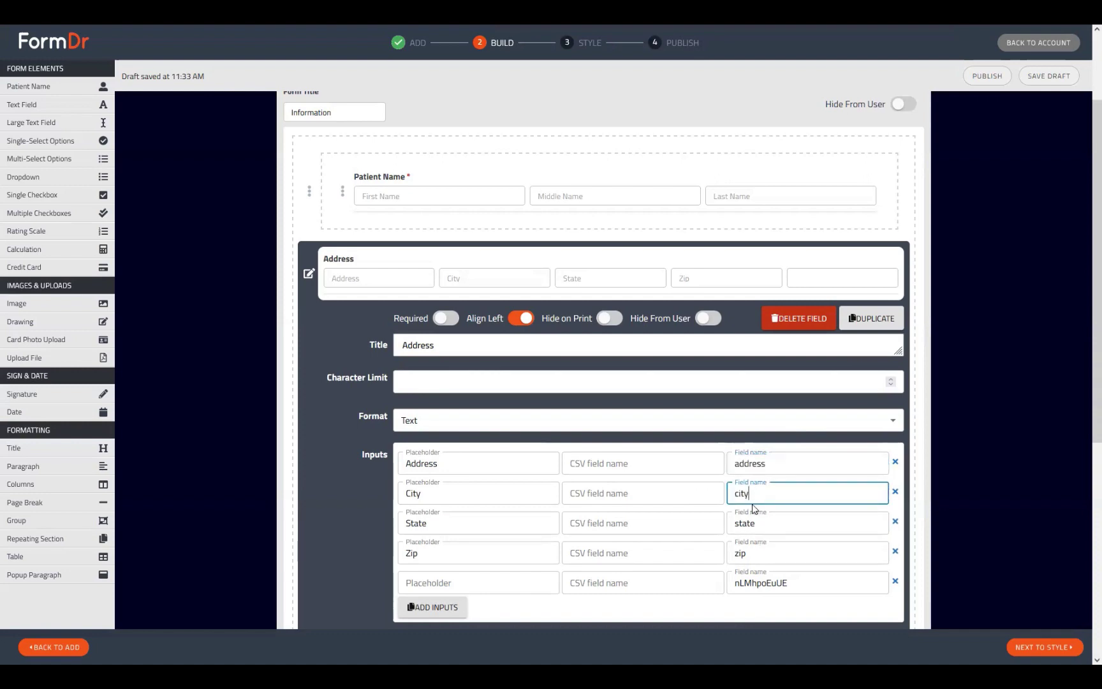
key("BackSpace")
double_click(795, 461)
left_click_drag(756, 495, 711, 498)
left_click_drag(765, 522, 715, 559)
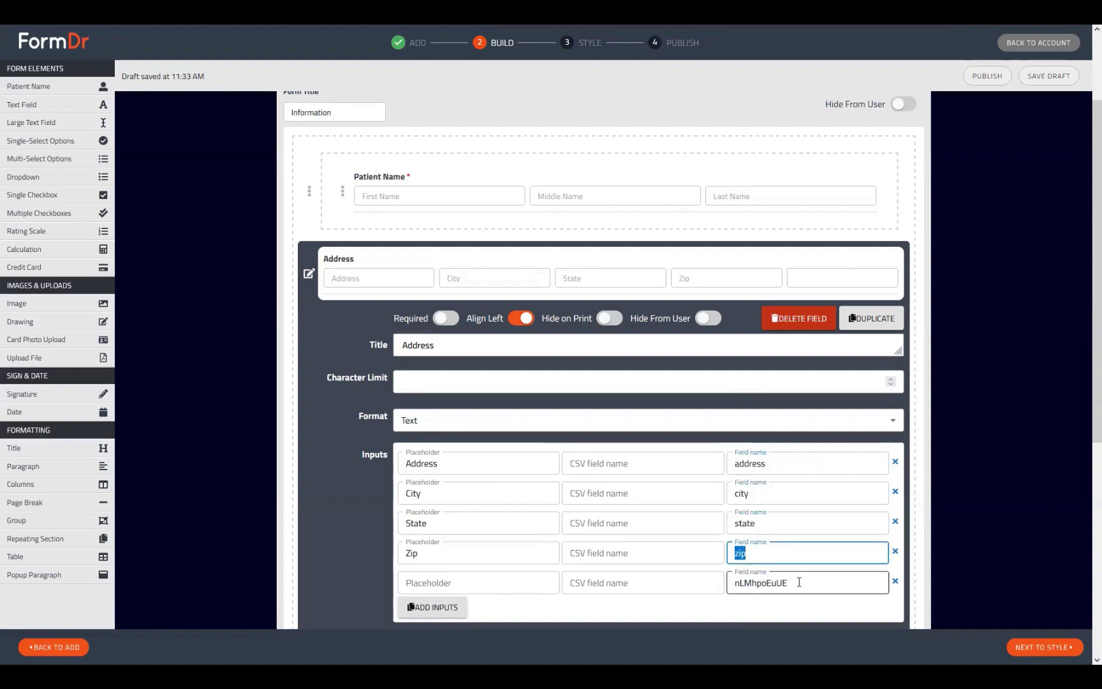
left_click_drag(792, 582, 697, 600)
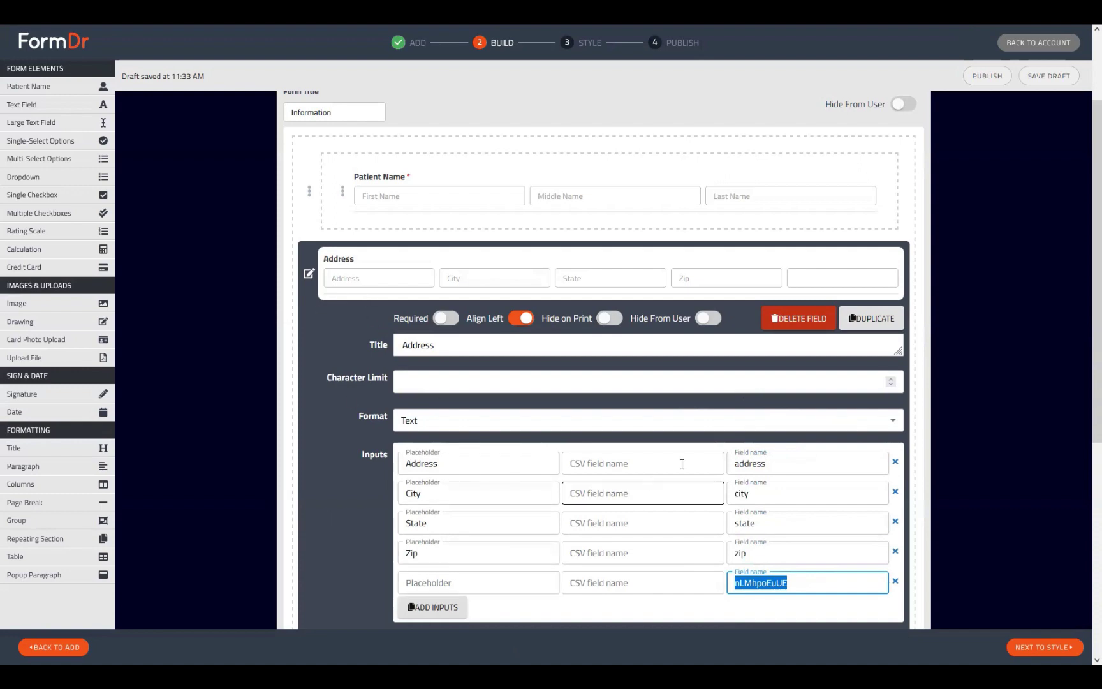
left_click_drag(792, 463, 723, 477)
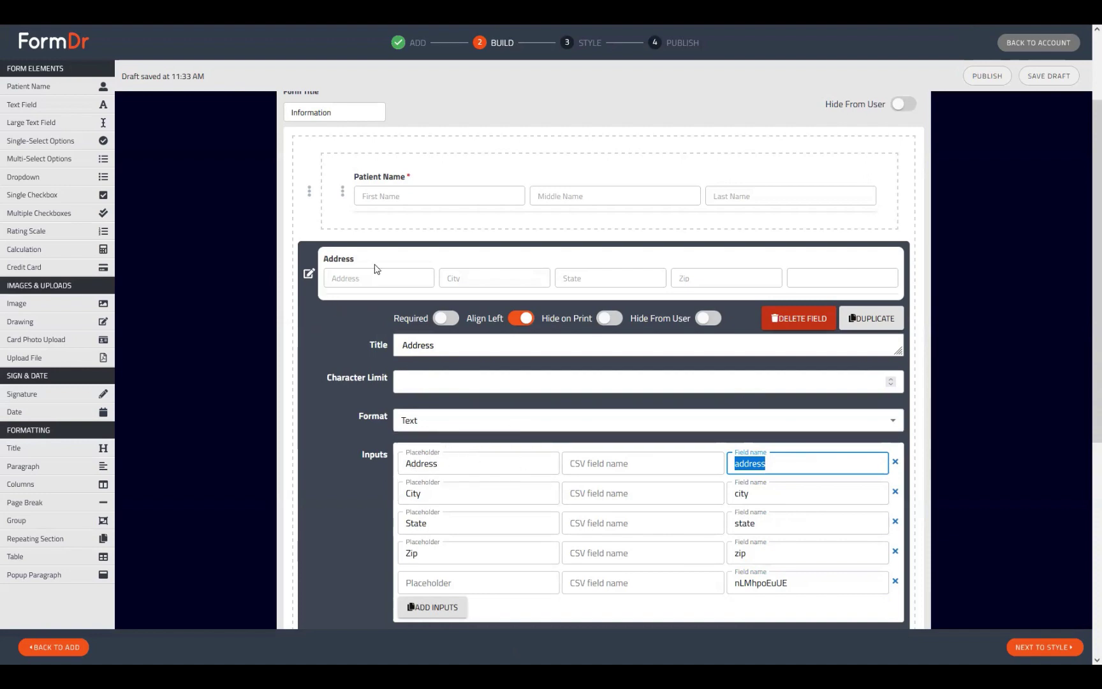
Step: Delete the extra blank input from the Address field and close the field's settings
left_click(894, 581)
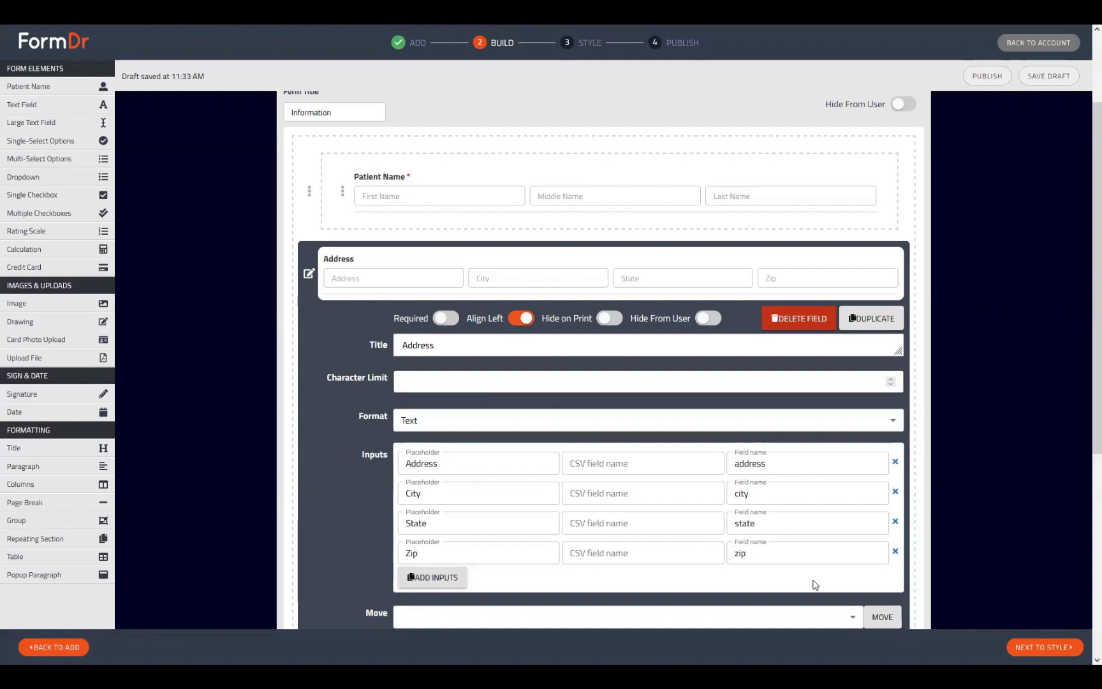
left_click(309, 273)
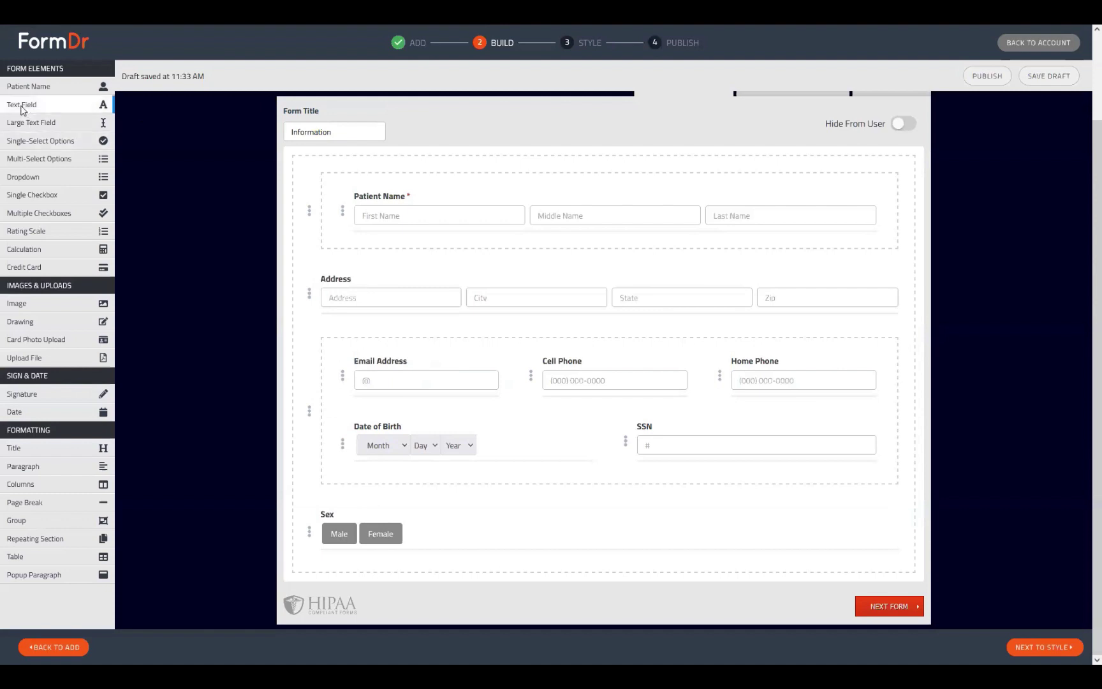
Step: Add two text fields to the end of the Information form, below the Sex options
left_click_drag(21, 110, 226, 637)
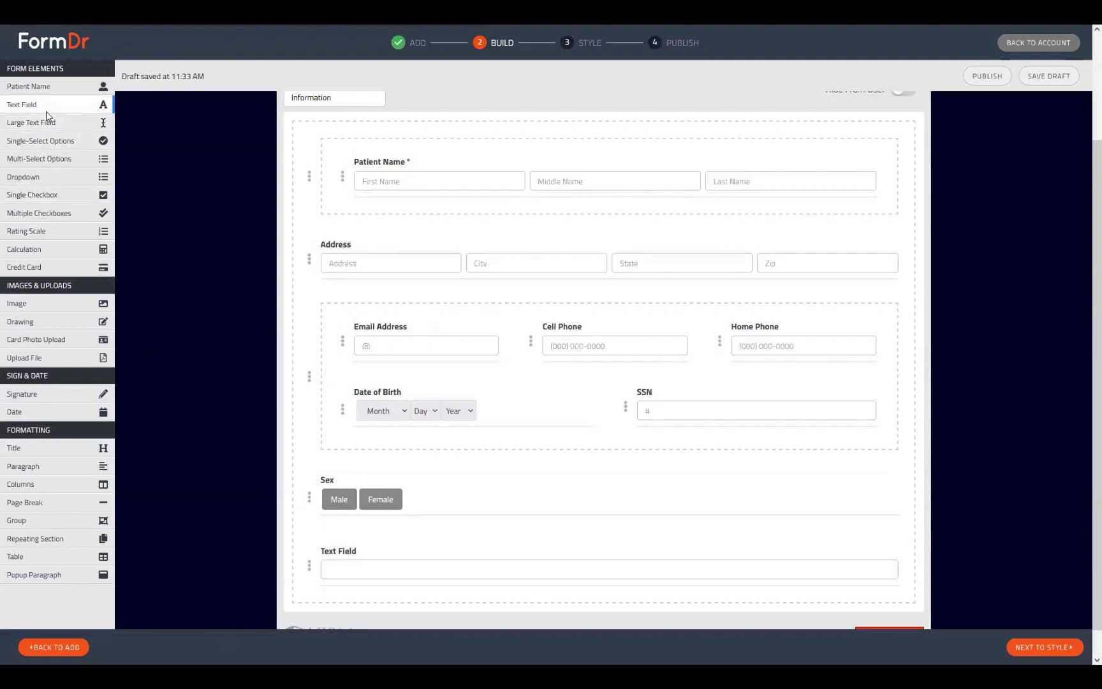
left_click_drag(49, 107, 338, 493)
Step: Link the two new text fields by copying the upper one's field name into the lower one's field name
mouse_move(338, 493)
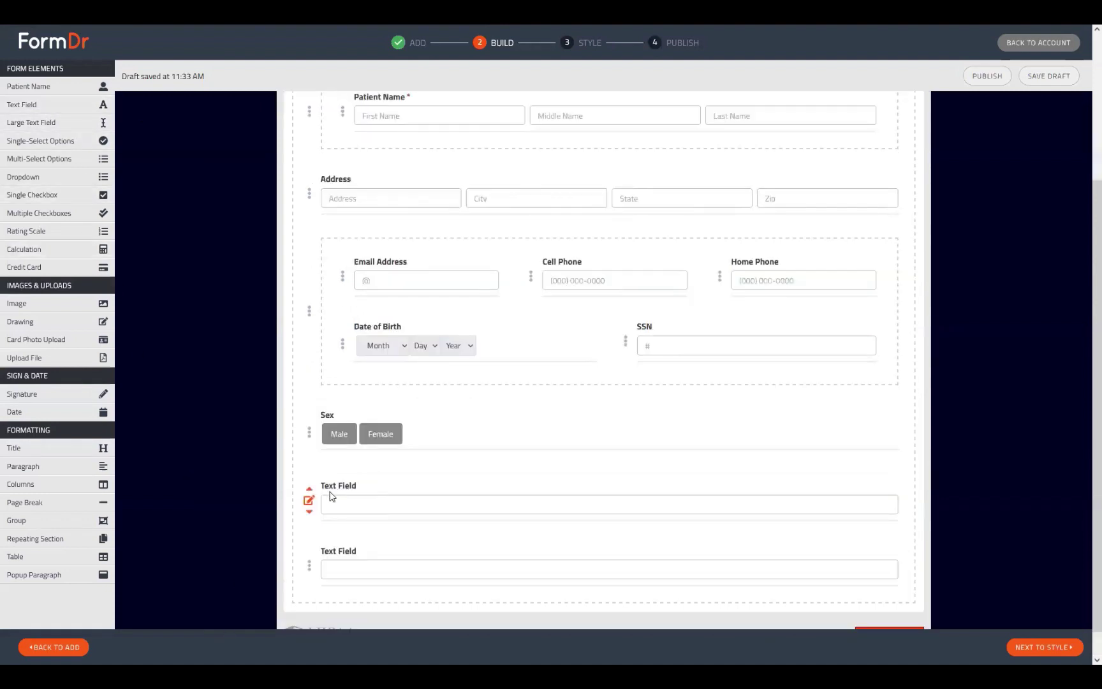
left_click(309, 502)
scroll(794, 439, "down", 5)
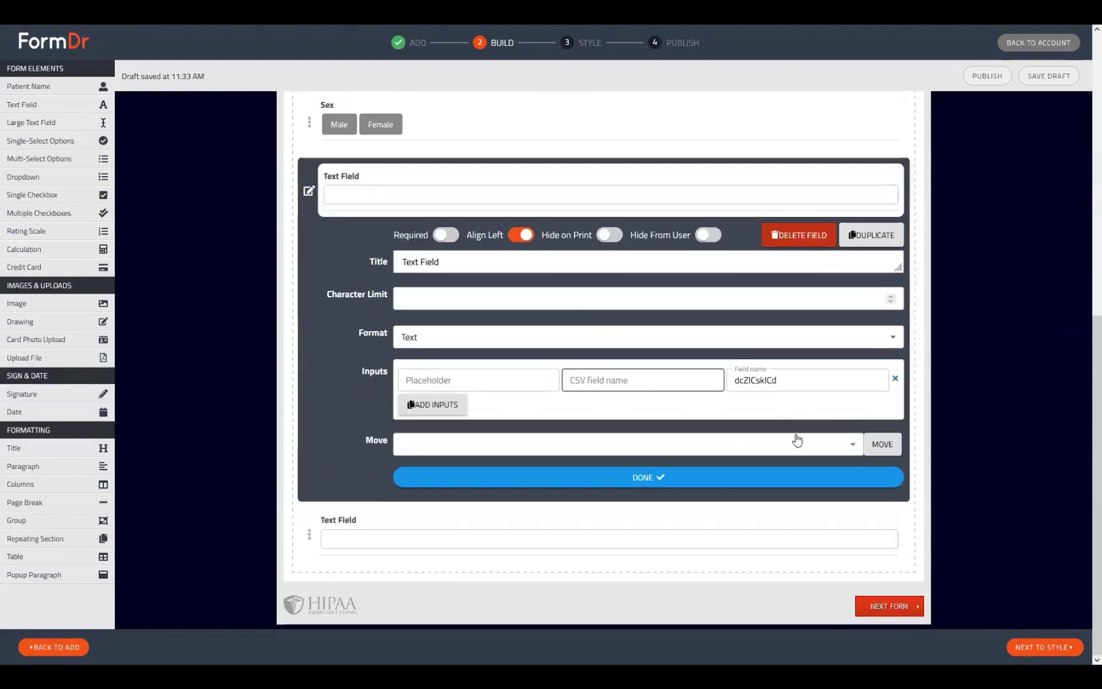
left_click(309, 536)
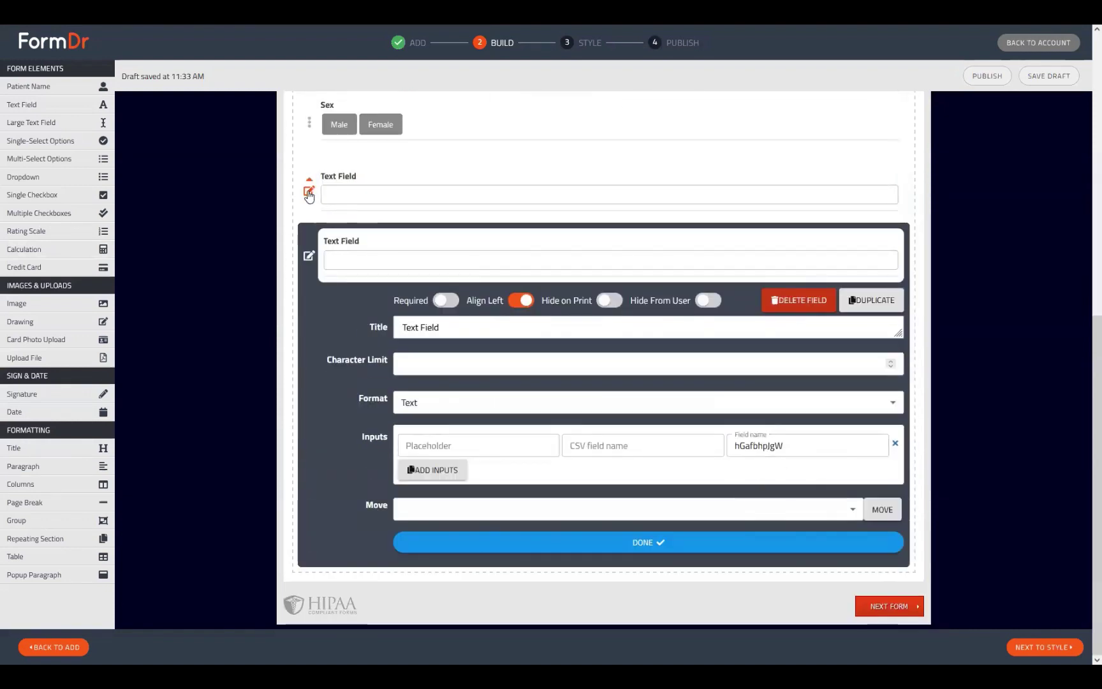
left_click(309, 191)
key("ctrl+a")
key("ctrl+c")
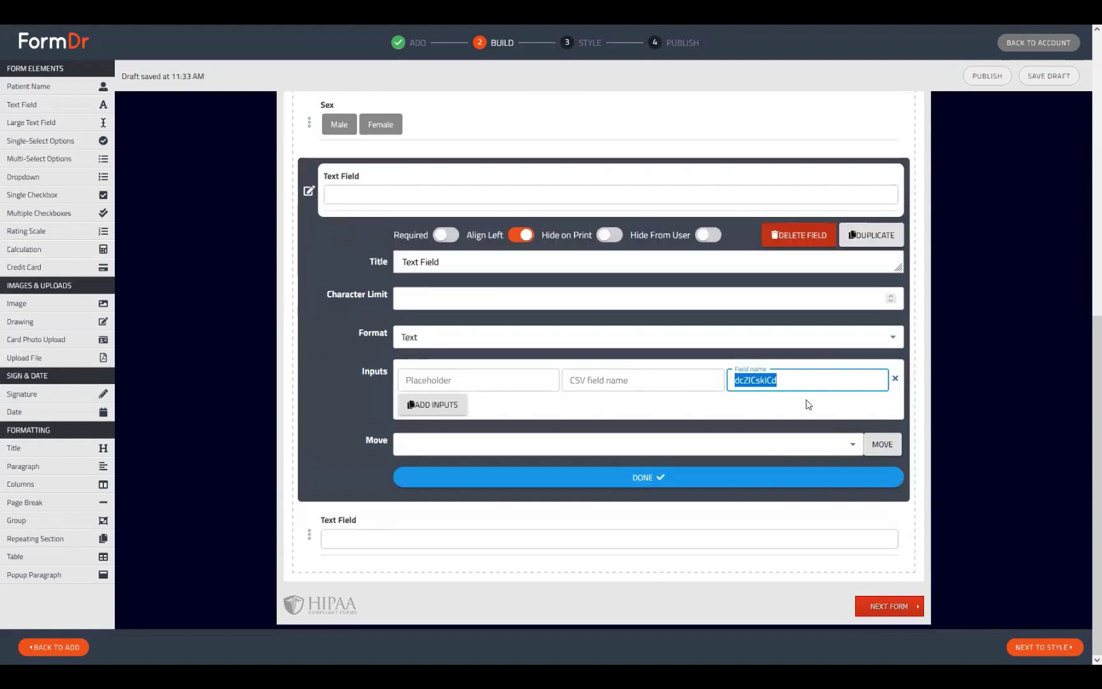
left_click(310, 539)
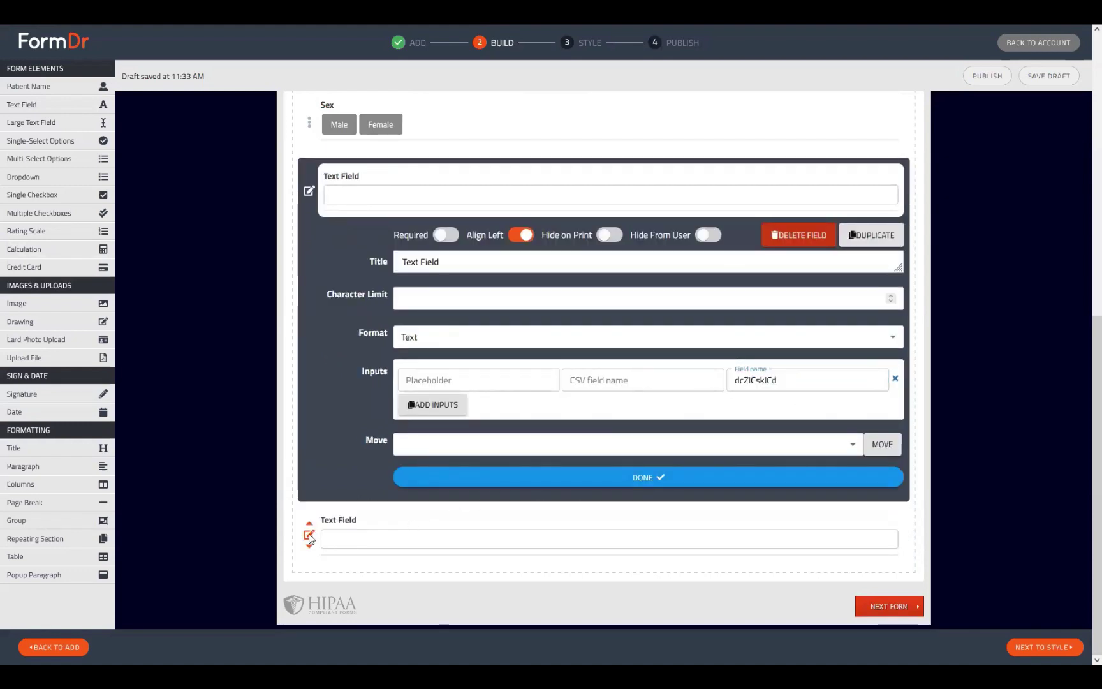
key("ctrl+a")
key("ctrl+v")
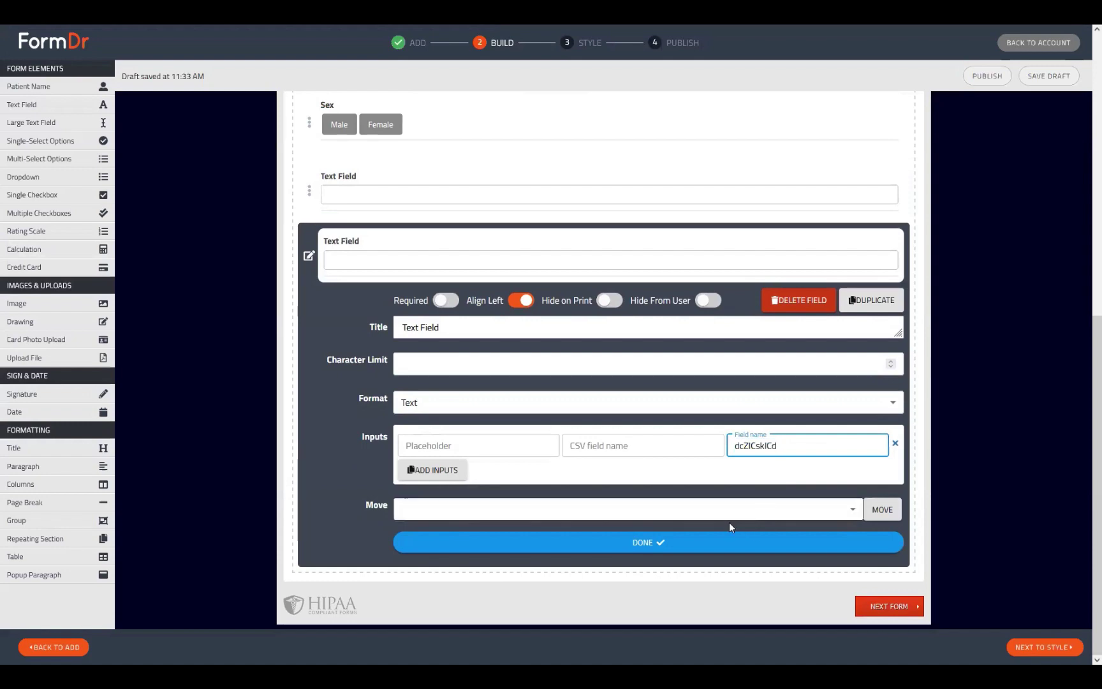
left_click(606, 541)
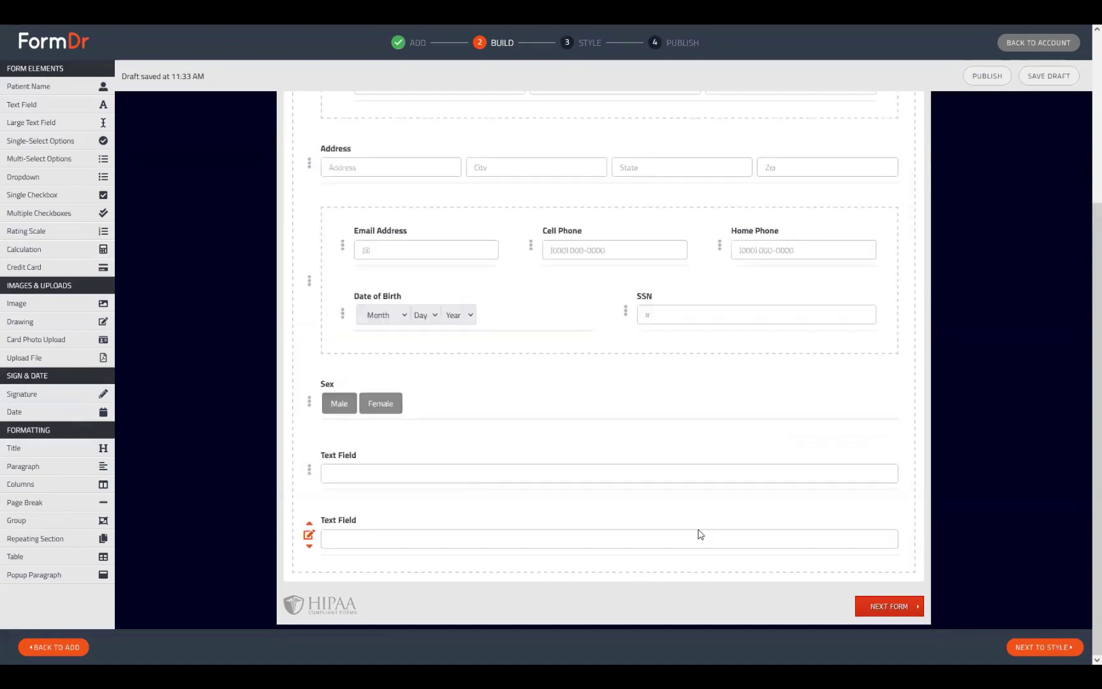
Step: Continue to the style stage and test the linked fields by entering "Test" in the first text field
left_click(1018, 648)
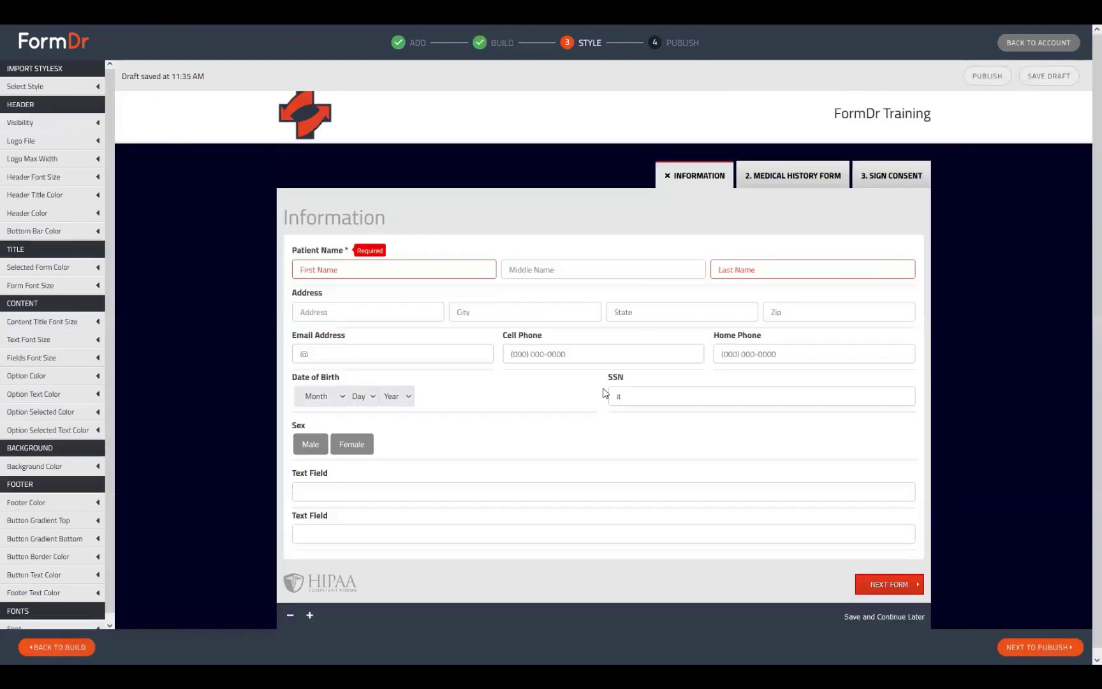
left_click(334, 486)
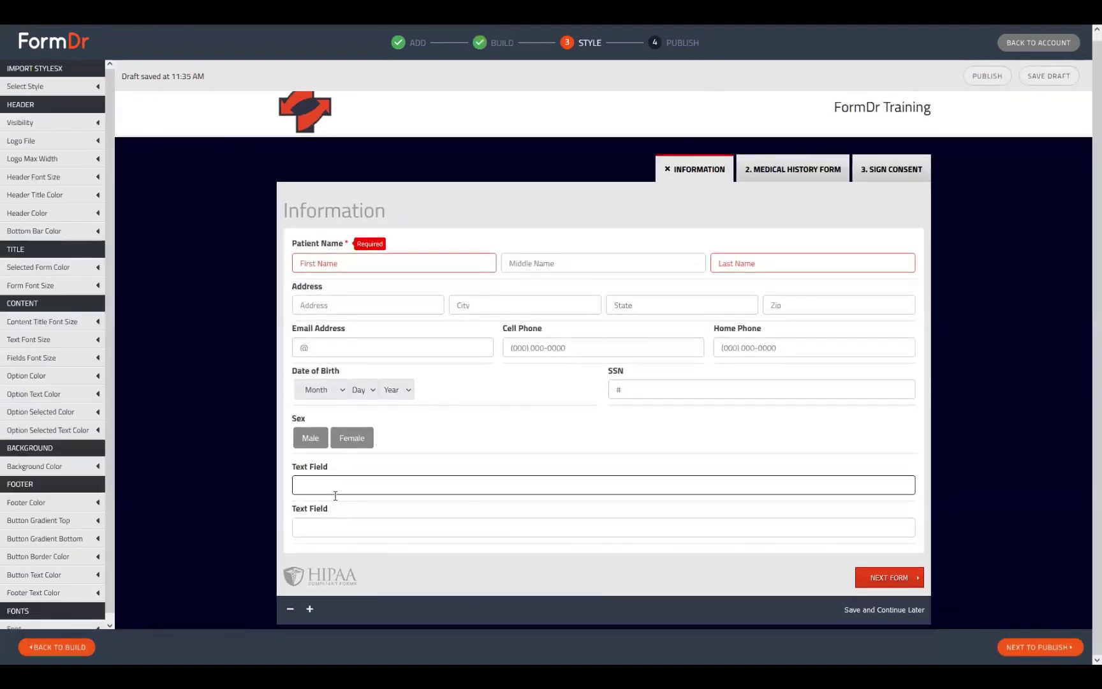
type("Test")
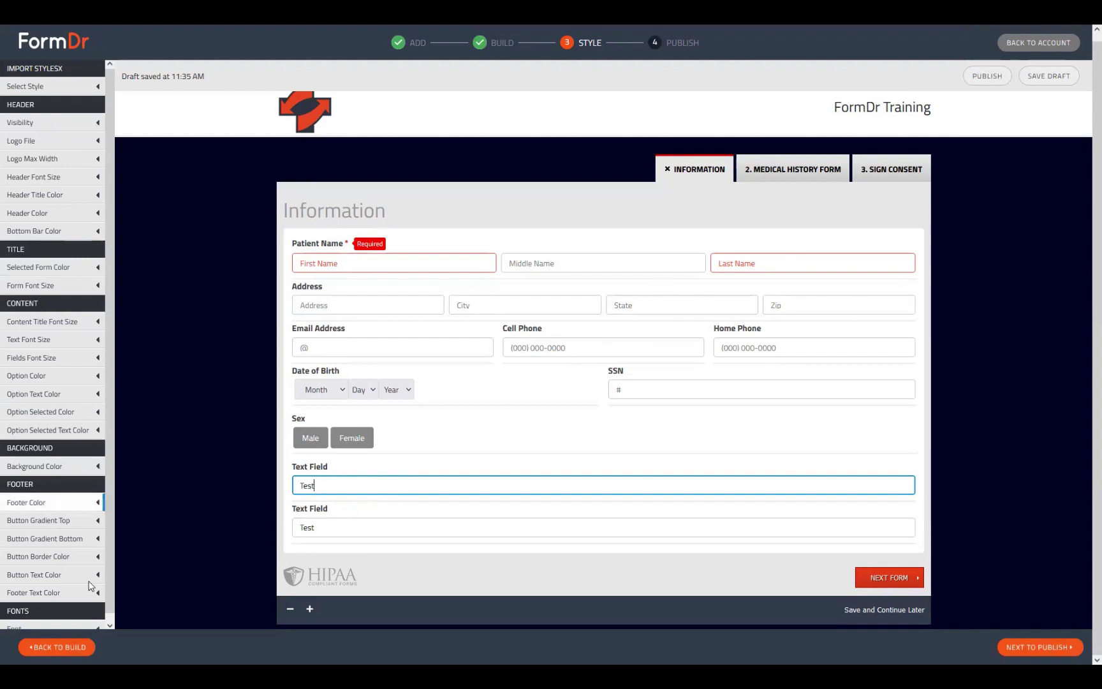
Step: Return to the build stage and examine the field names of the Patient Name field's first, middle and last name inputs
left_click(68, 637)
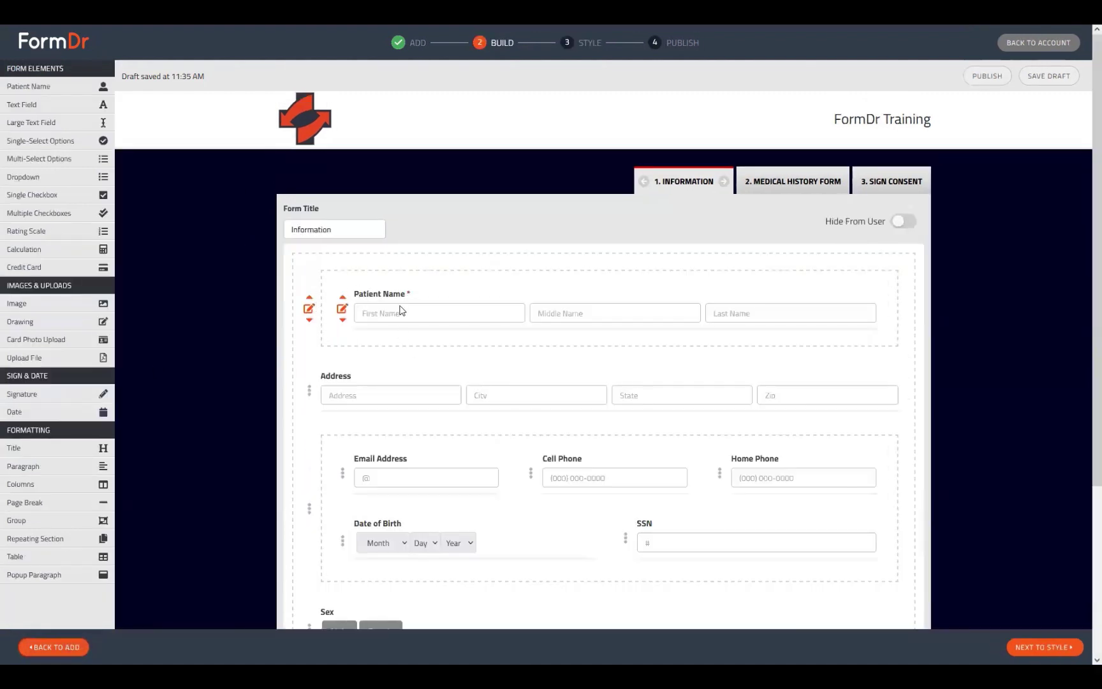
left_click(341, 311)
left_click_drag(770, 496, 745, 495)
left_click_drag(795, 523, 708, 522)
left_click_drag(777, 556, 724, 556)
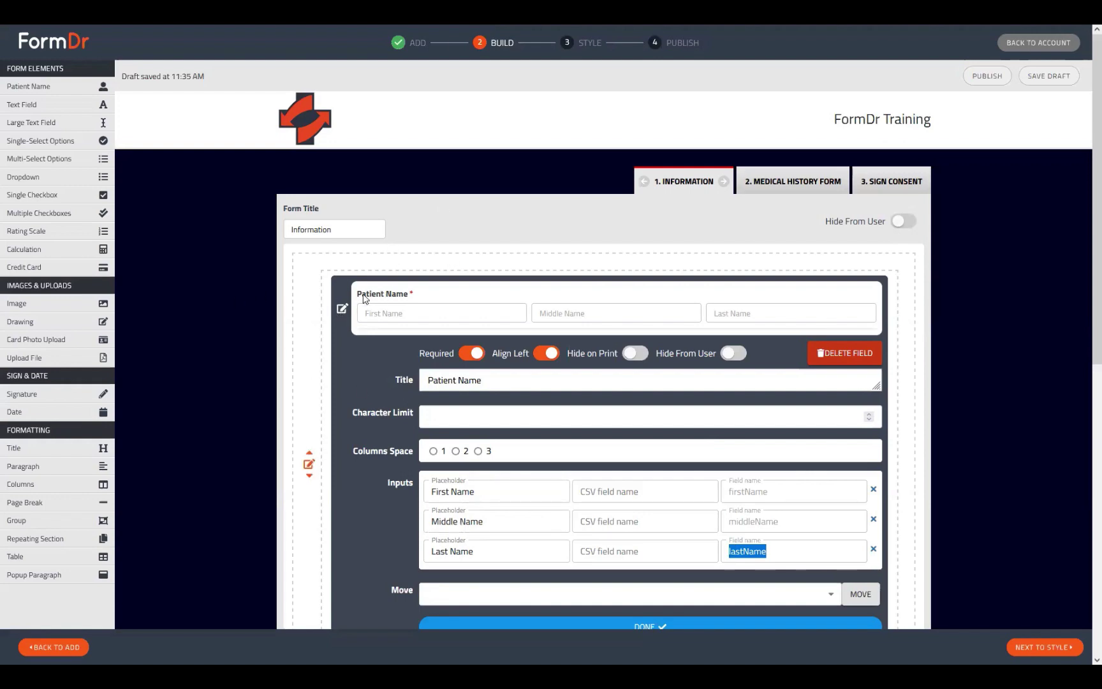
left_click(342, 309)
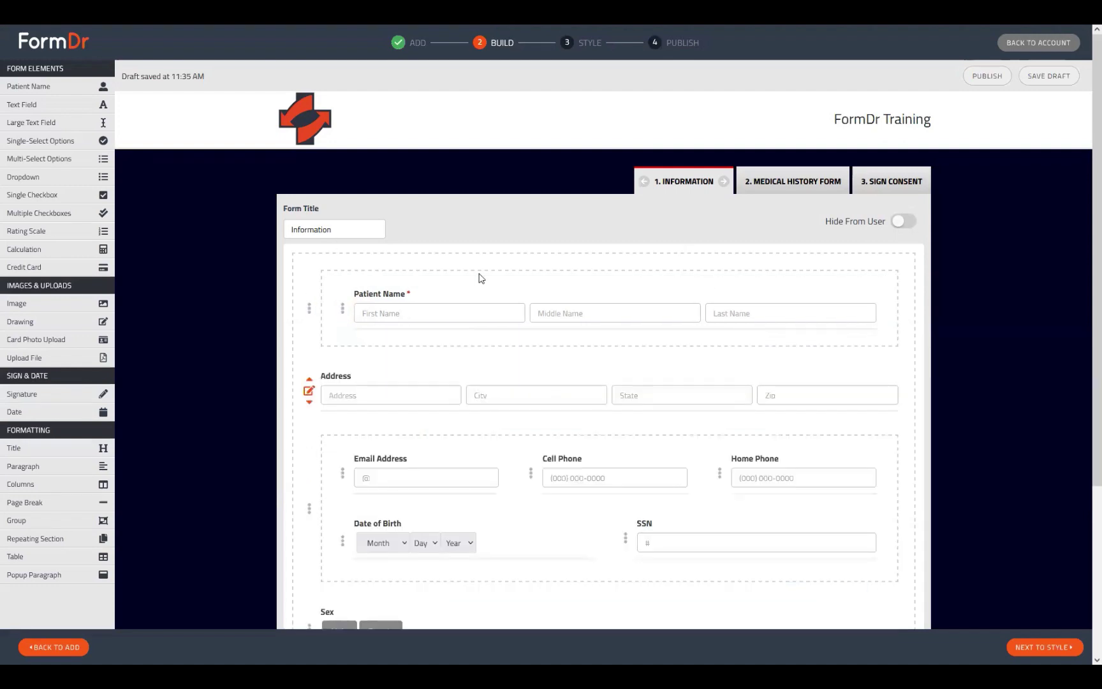
Step: Switch to the Sign Consent form and locate the Patient Name field beside the patient signature
mouse_move(392, 300)
left_mouse_down()
mouse_move(380, 294)
mouse_move(376, 312)
left_mouse_up()
left_click(886, 190)
scroll(820, 381, "down", 15)
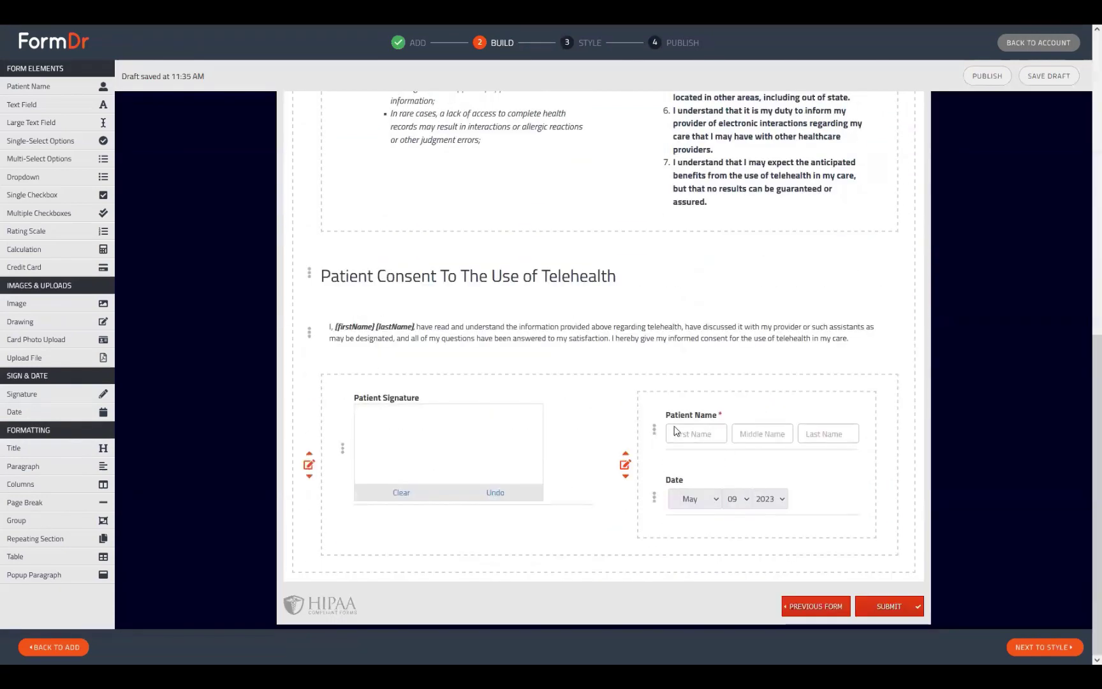
mouse_move(654, 433)
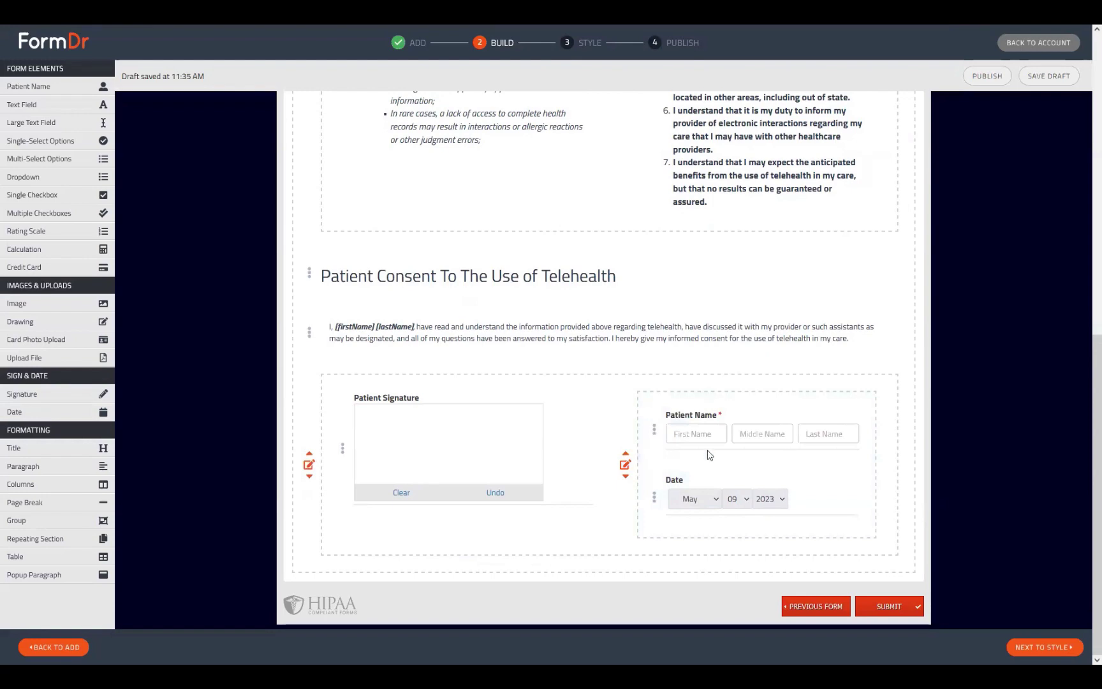
Step: Inspect the inputs of the Patient Name field beside the patient signature and delete that field from the Sign Consent form
left_click(654, 432)
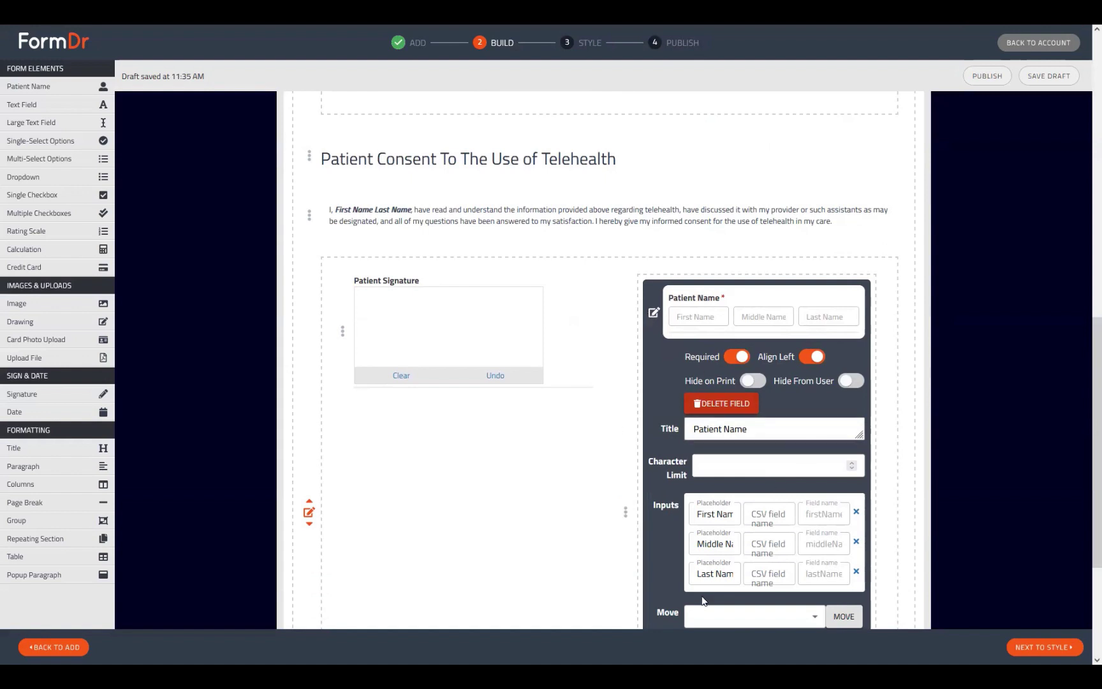
left_click(653, 312)
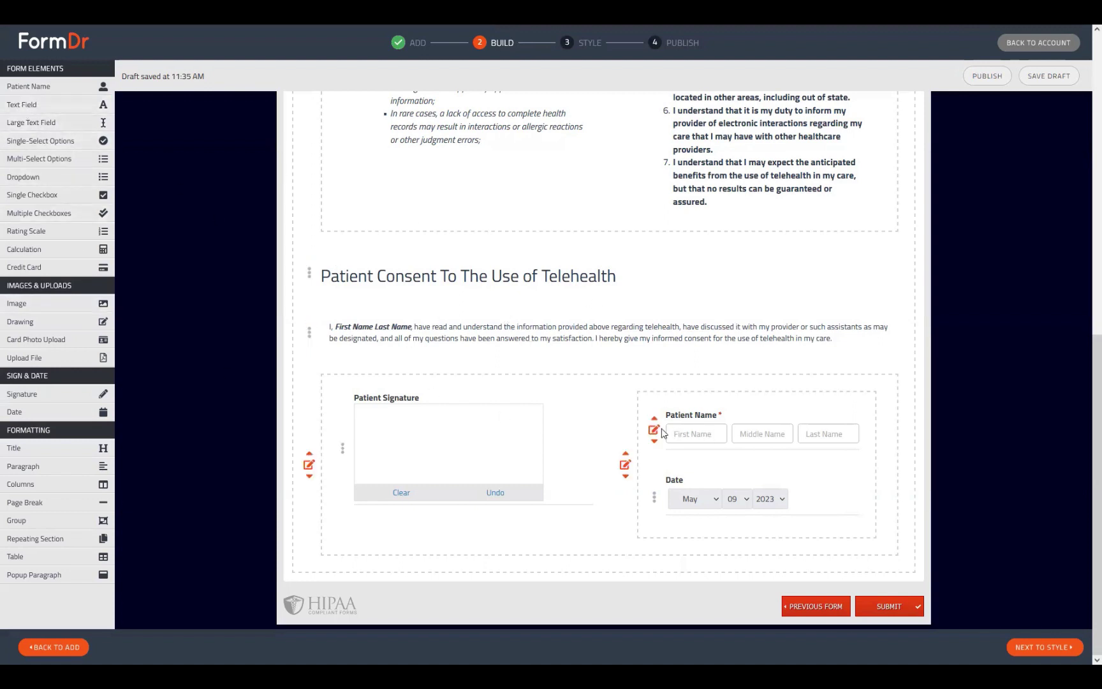
left_click(654, 429)
left_click(713, 521)
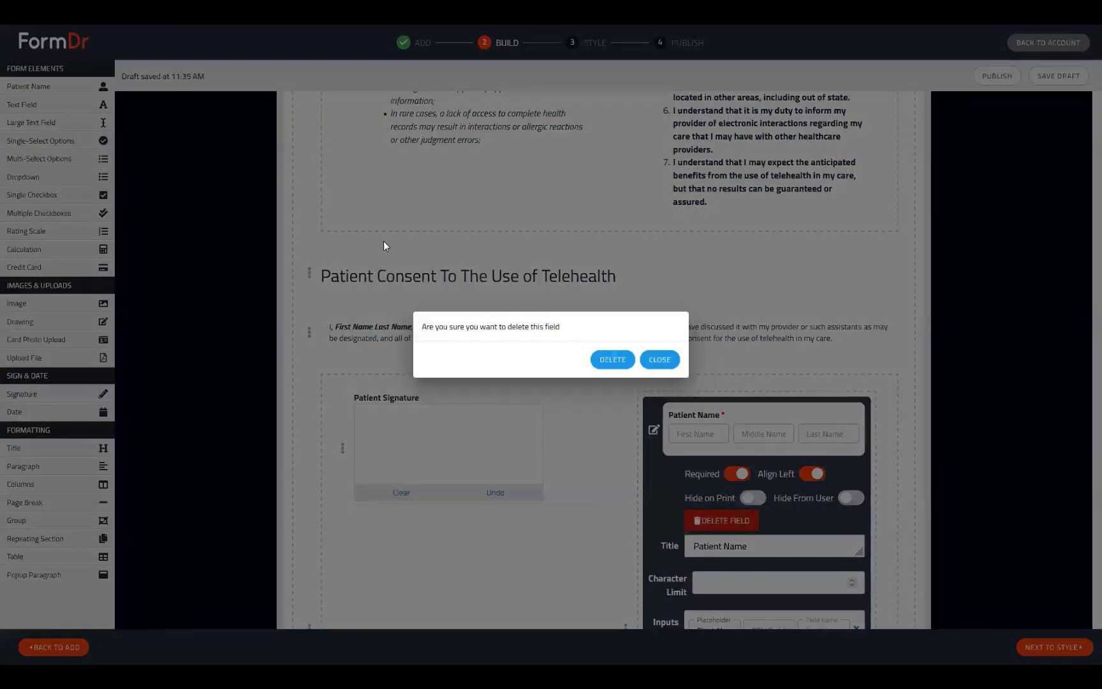
key("Return")
Step: Add a text field above the date in the Sign Consent form and title it "Guardian Name"
left_click_drag(34, 107, 641, 508)
left_click(655, 460)
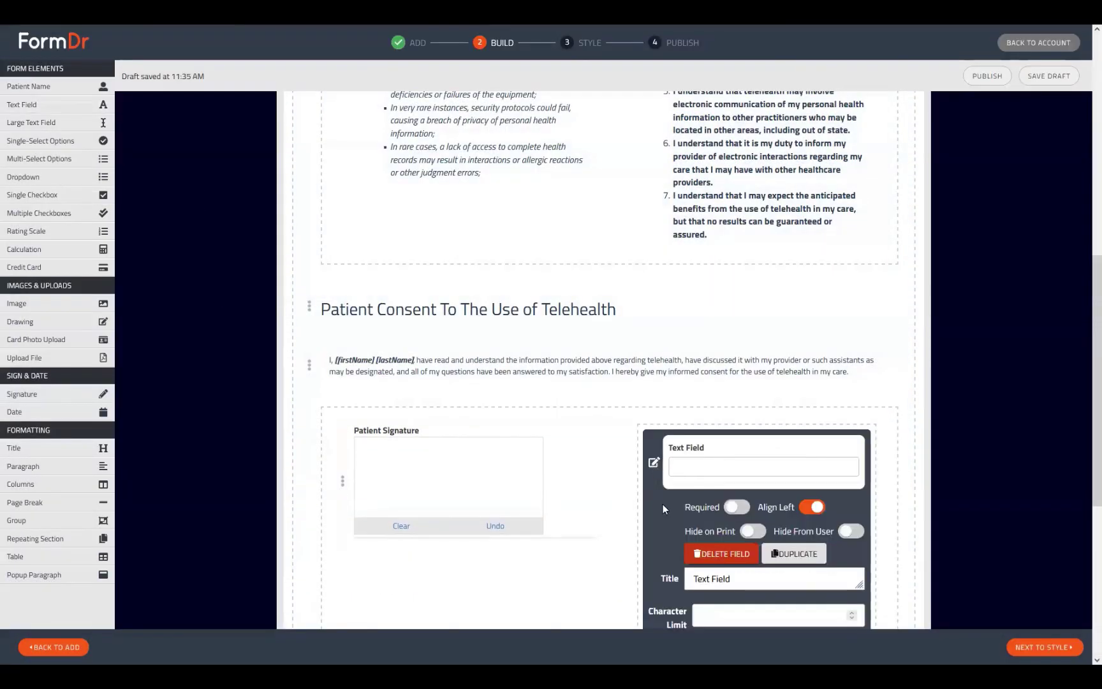
type("Guar")
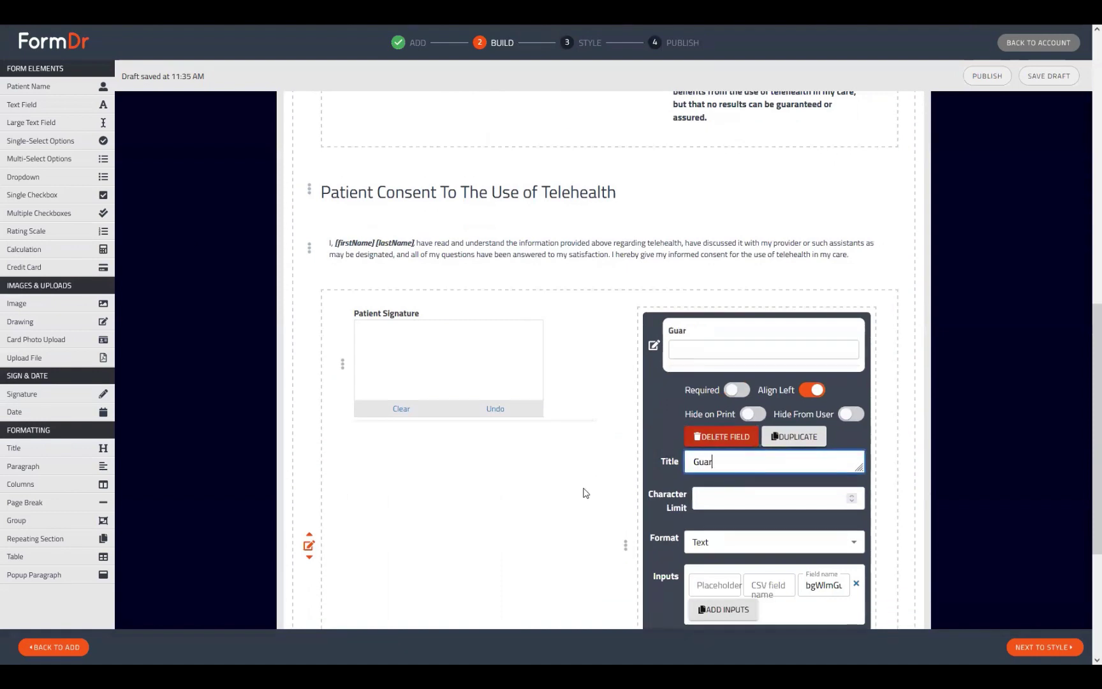
type("dian Name")
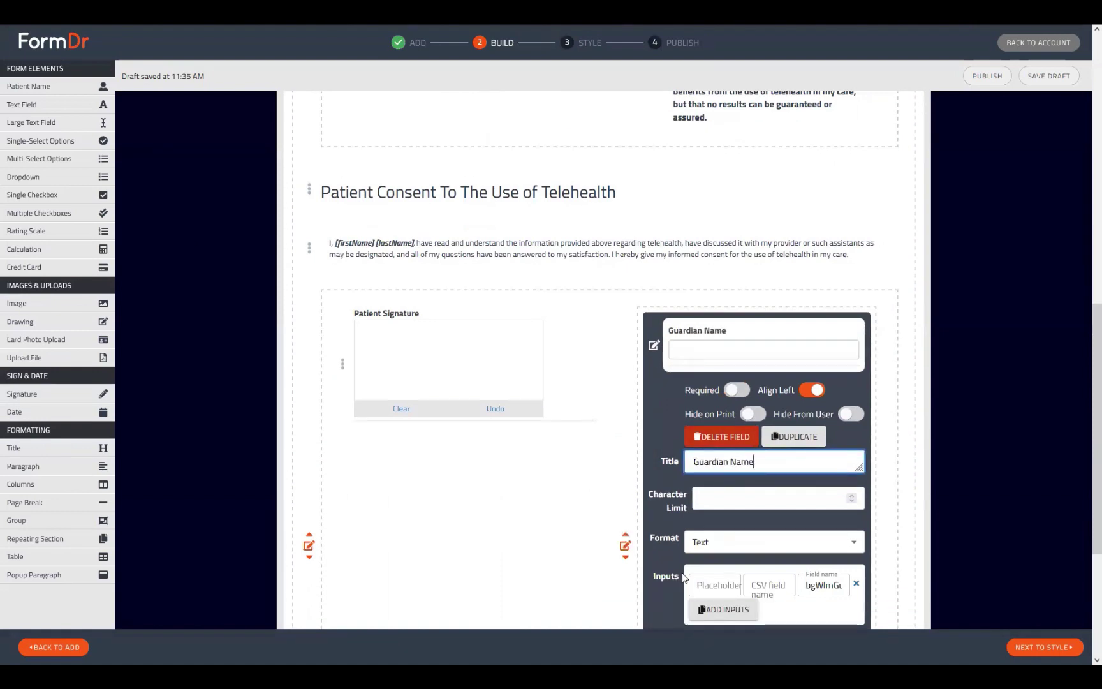
Step: Add a second input to the Guardian Name field and set the placeholders to "First" and "Last"
left_click(723, 609)
scroll(723, 609, "down", 1)
left_click(716, 536)
type("F")
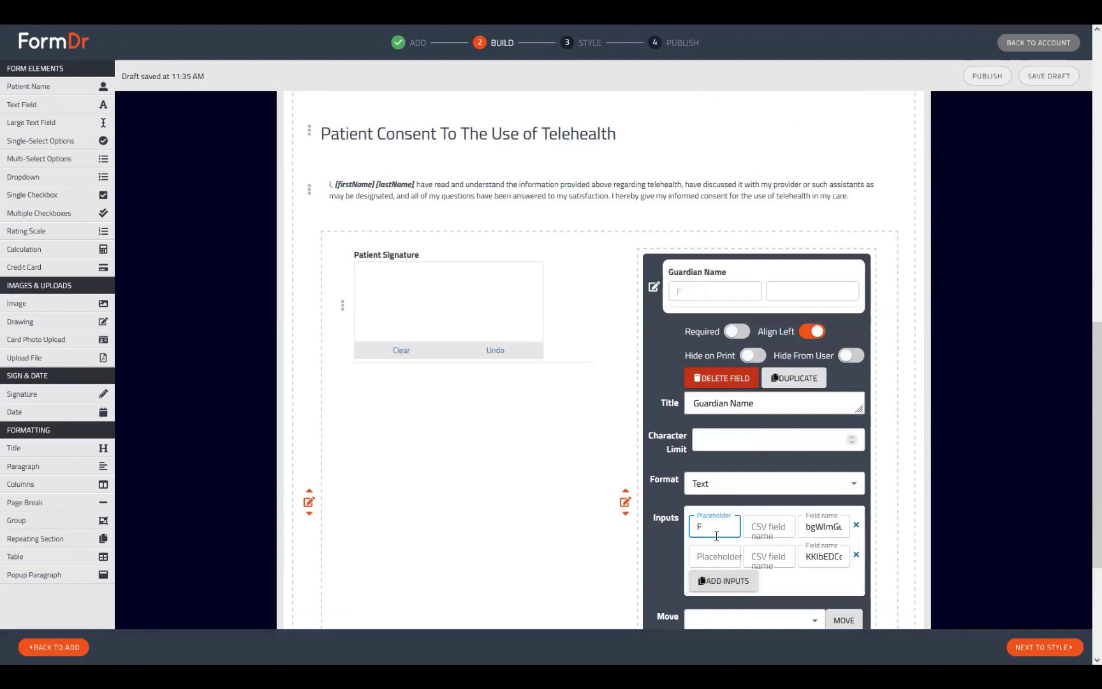
type("irst")
key("Tab")
key("Tab")
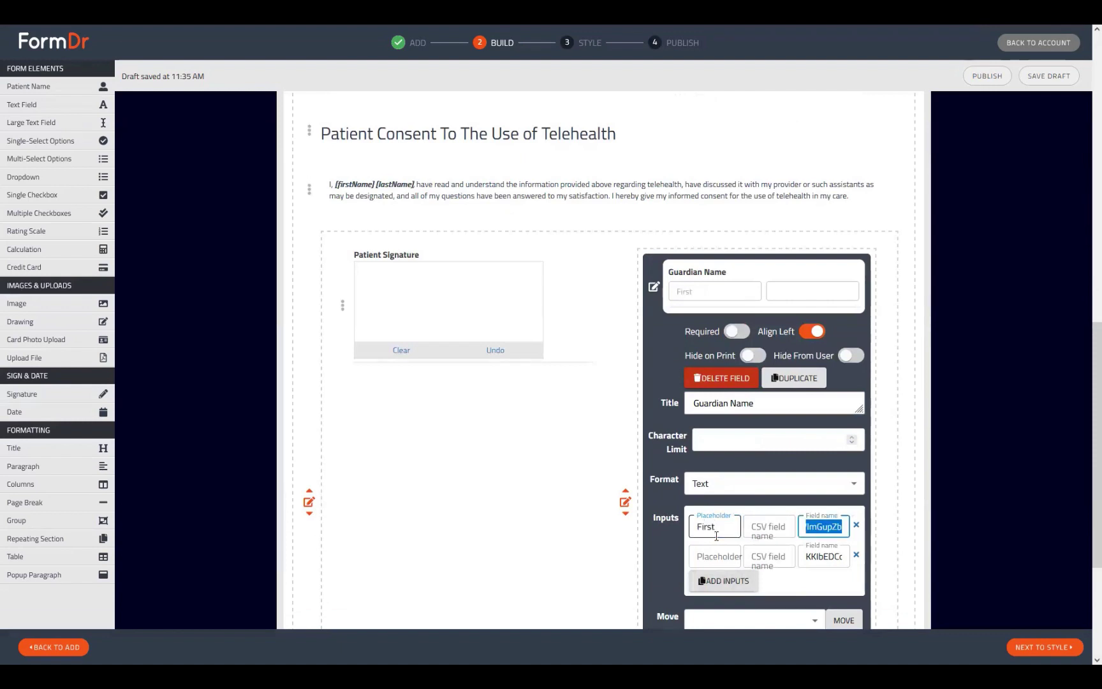
key("Tab")
key("Tab")
type("Last")
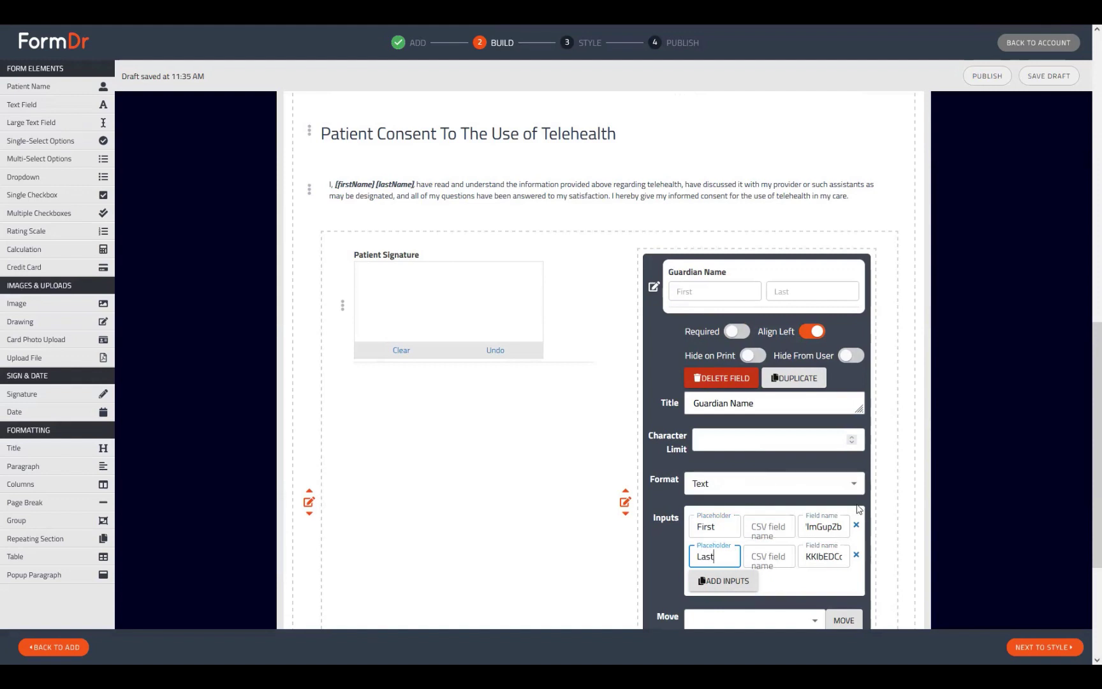
Step: Set the field names of the Guardian Name inputs to guardianFirst and guardianLast, and close the field's settings
double_click(835, 530)
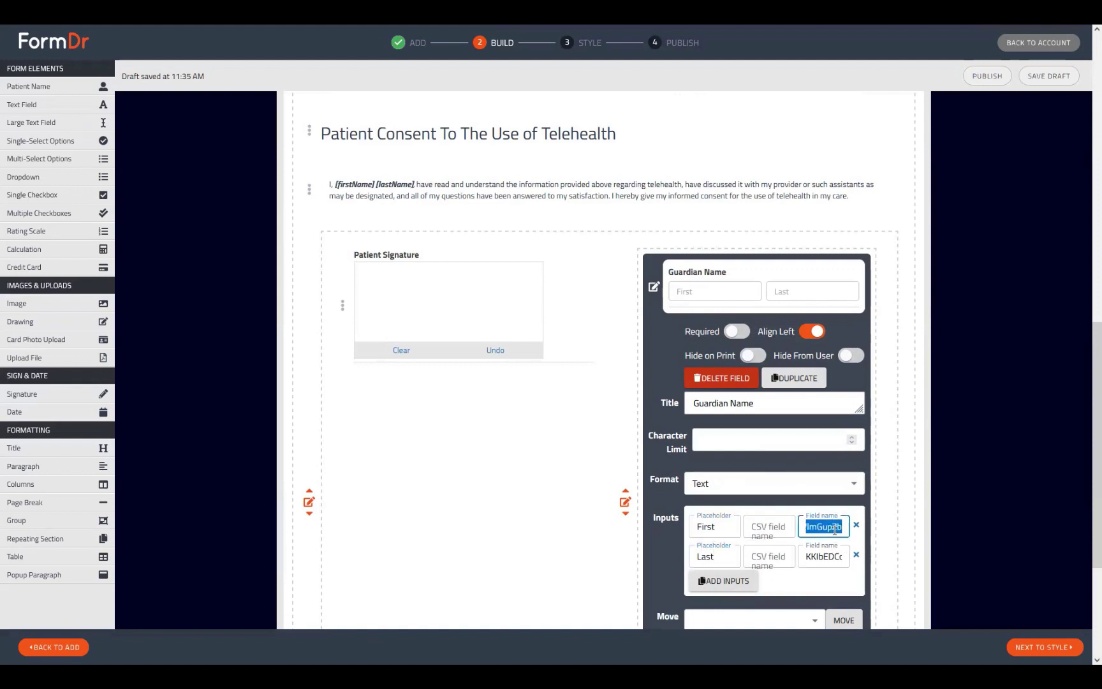
type("guard")
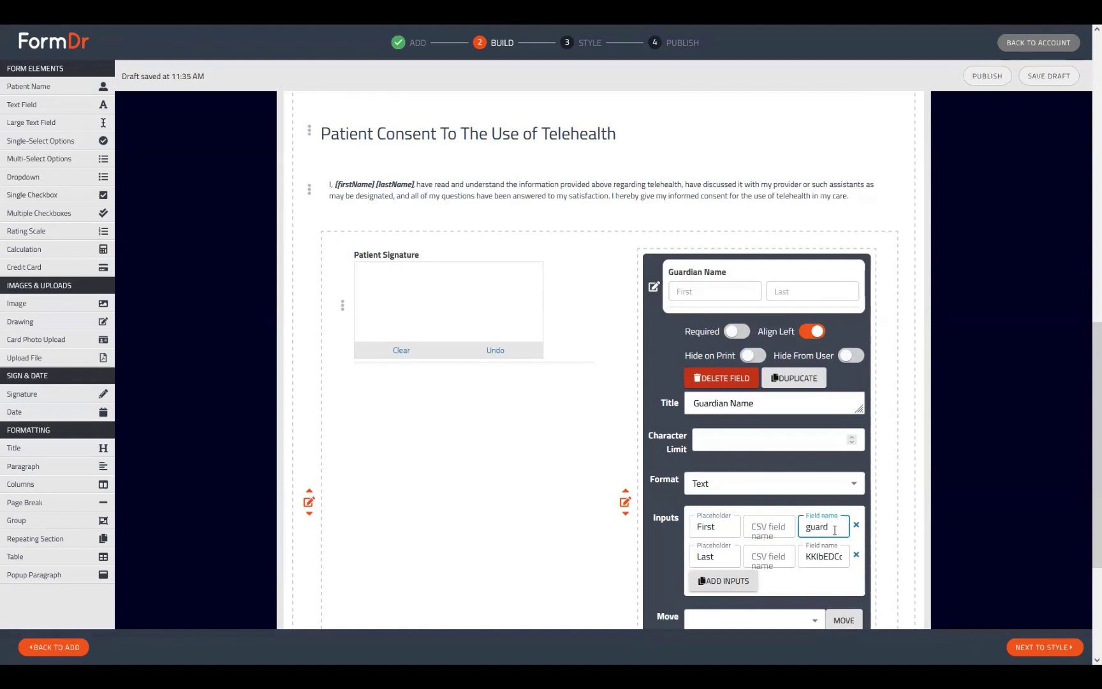
type("ianFirst")
key("Tab")
key("Tab")
key("Tab")
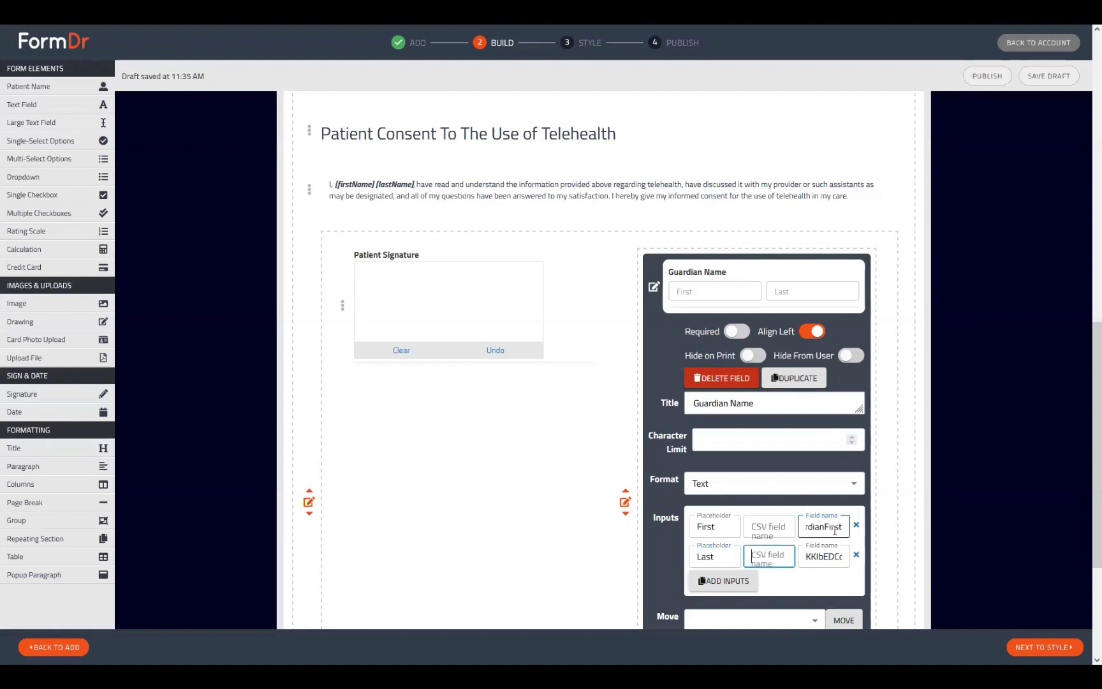
type("guardianLast")
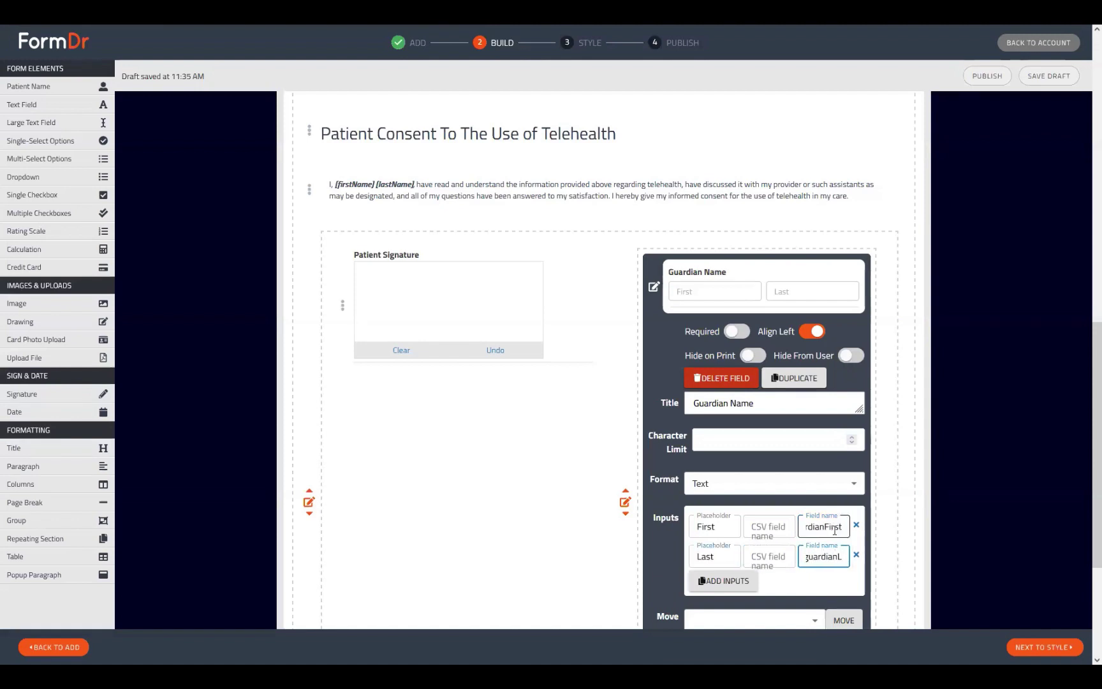
left_click(653, 287)
Step: Reopen the Guardian Name field in the Sign Consent form and review the field names of its two inputs
scroll(701, 511, "up", 3)
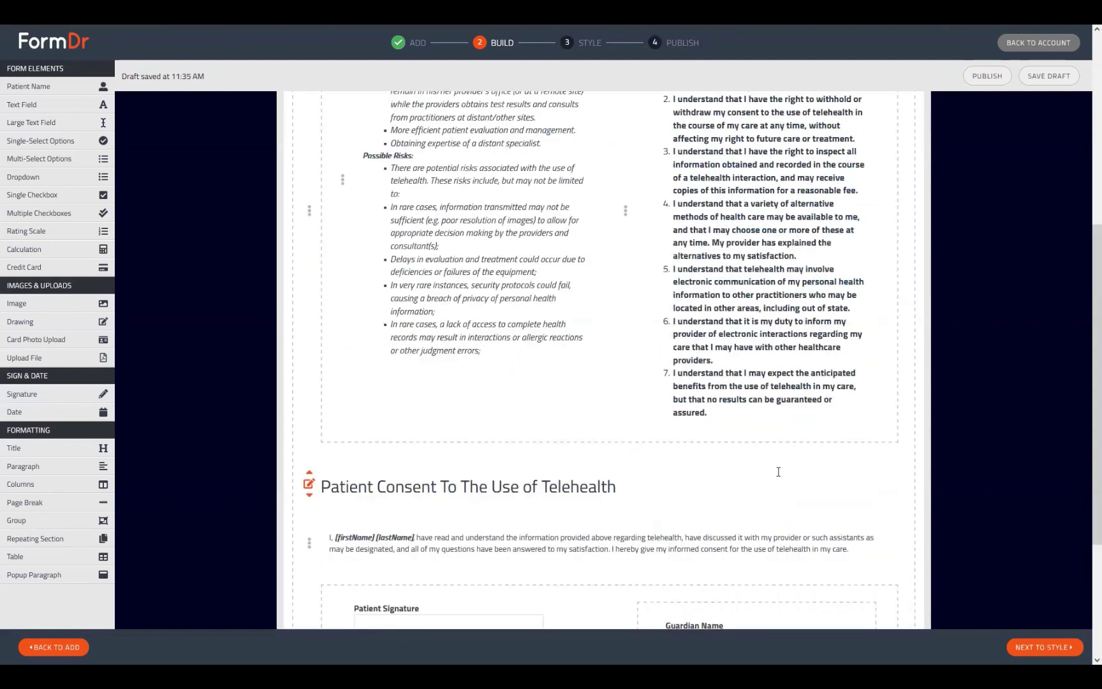
scroll(778, 471, "up", 5)
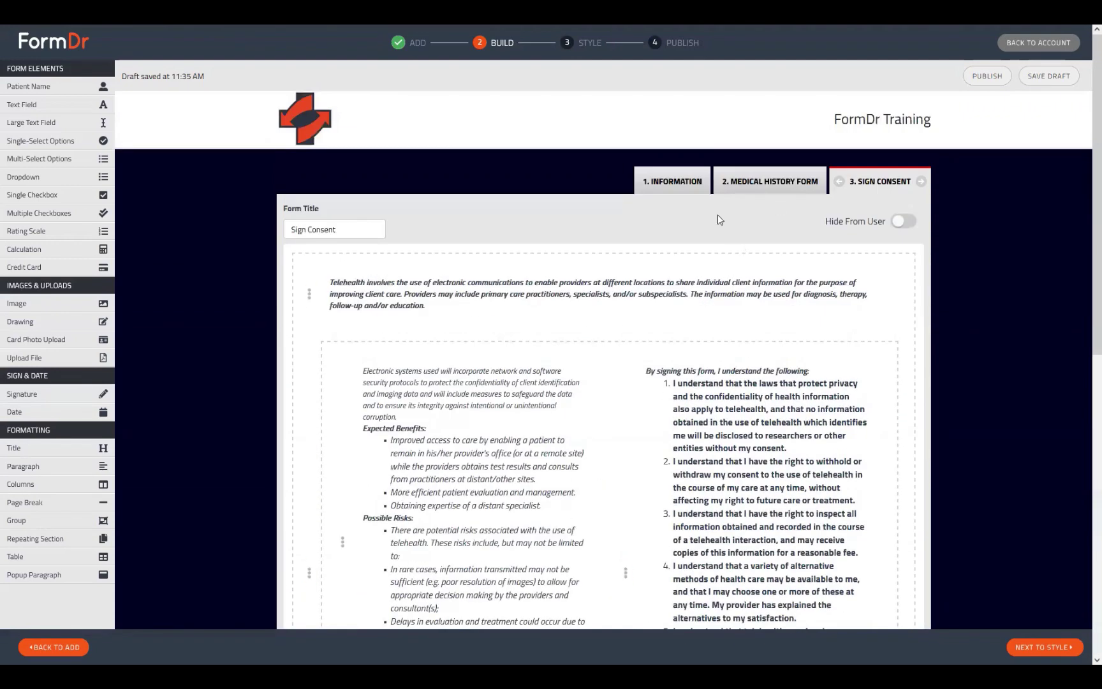
scroll(701, 211, "down", 10)
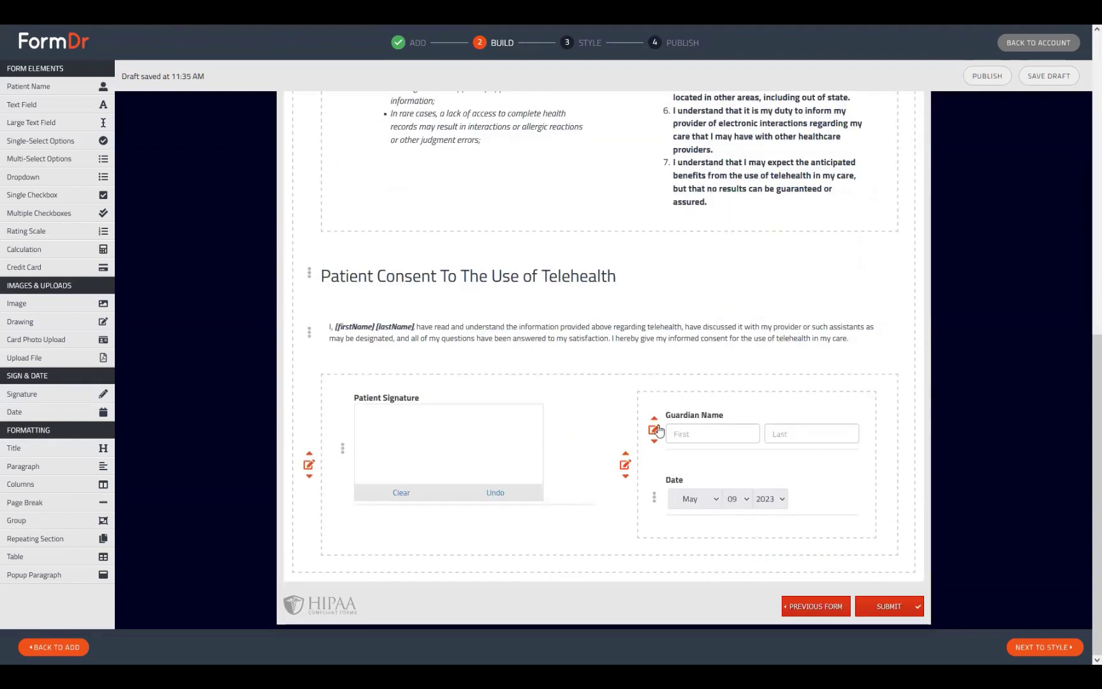
left_click(654, 428)
scroll(760, 528, "down", 3)
left_click(846, 445)
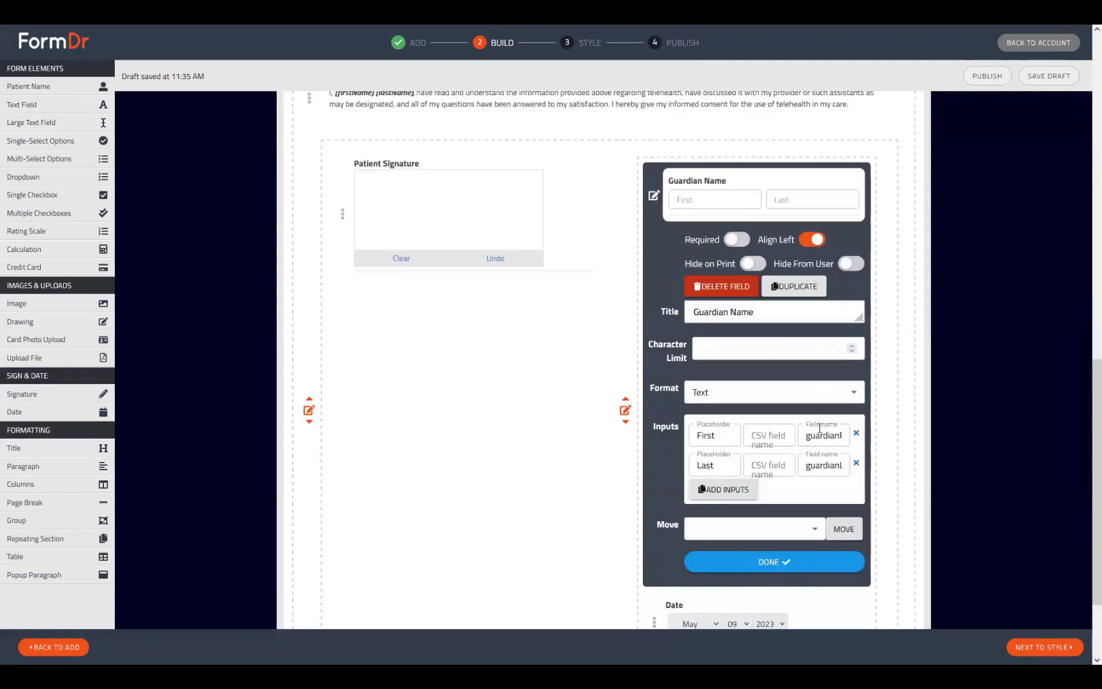
double_click(846, 445)
key("Tab")
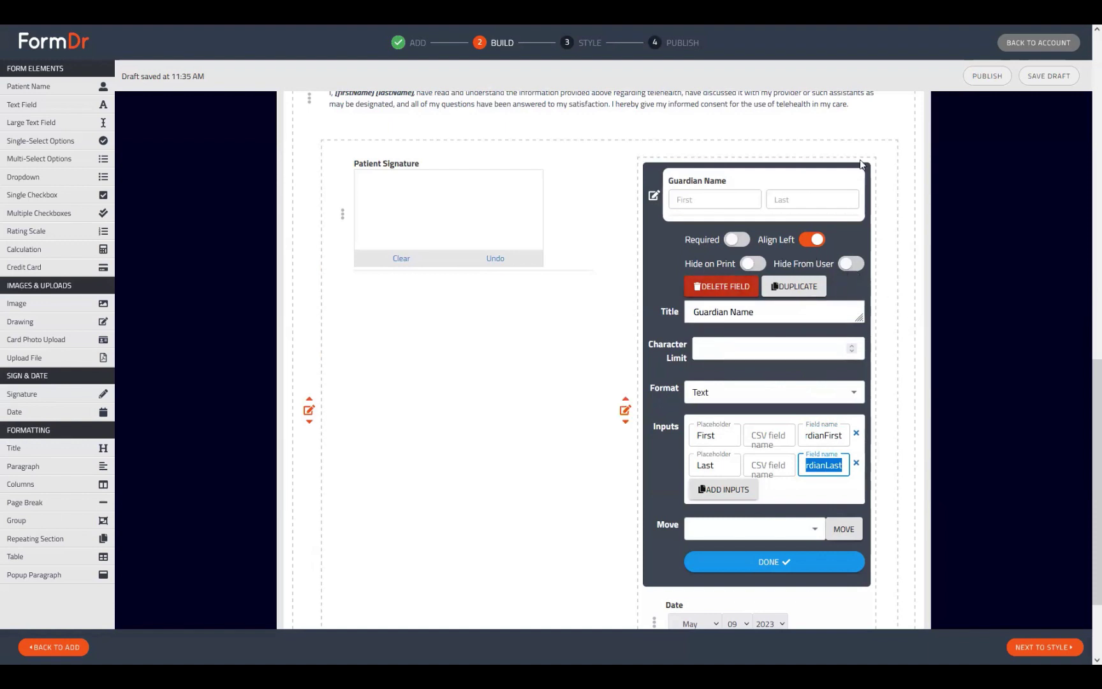
left_click(654, 195)
Step: In the Medical History Form, add a two-column section with a signature beside a text field and a date field
scroll(552, 189, "up", 5)
scroll(592, 341, "up", 5)
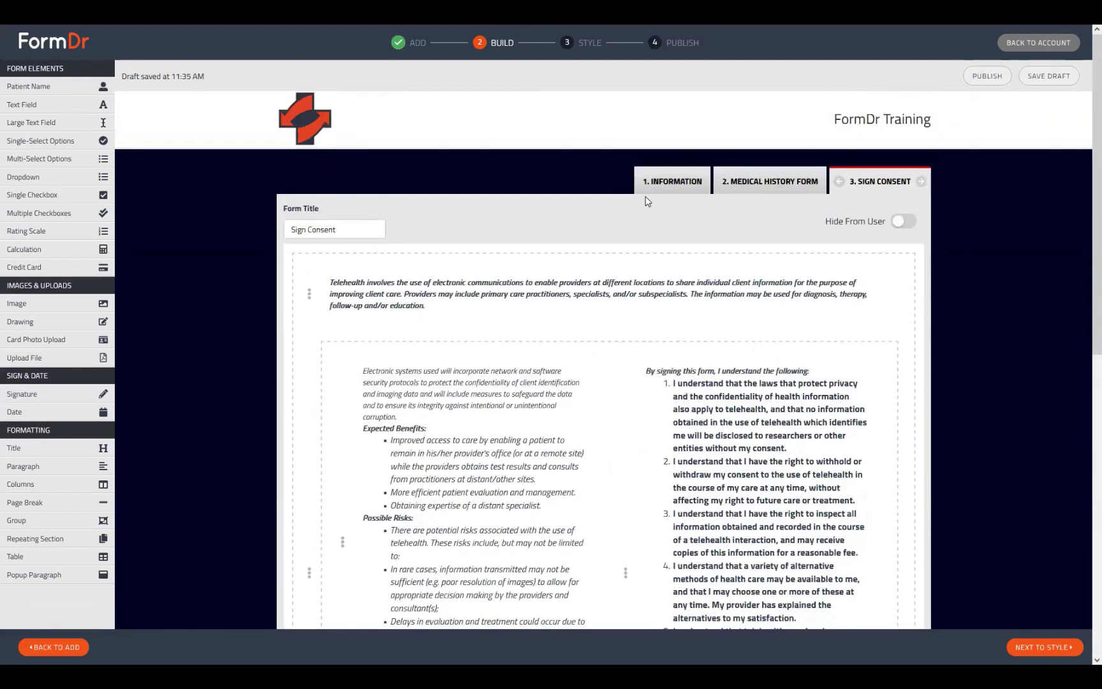
left_click(761, 185)
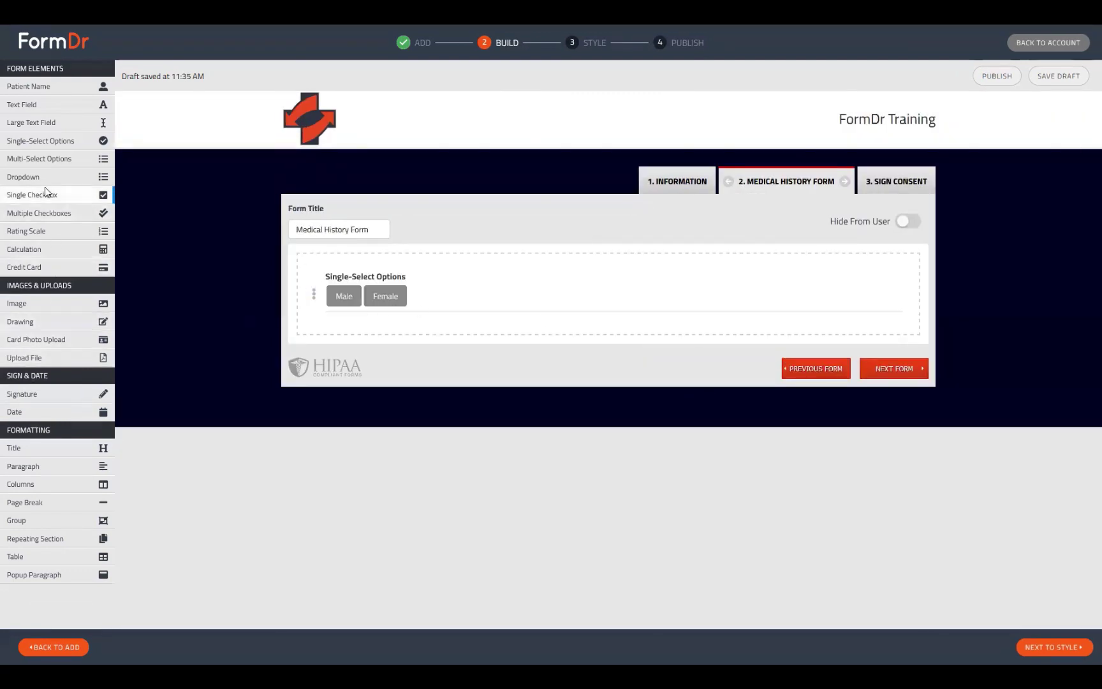
left_click(47, 486)
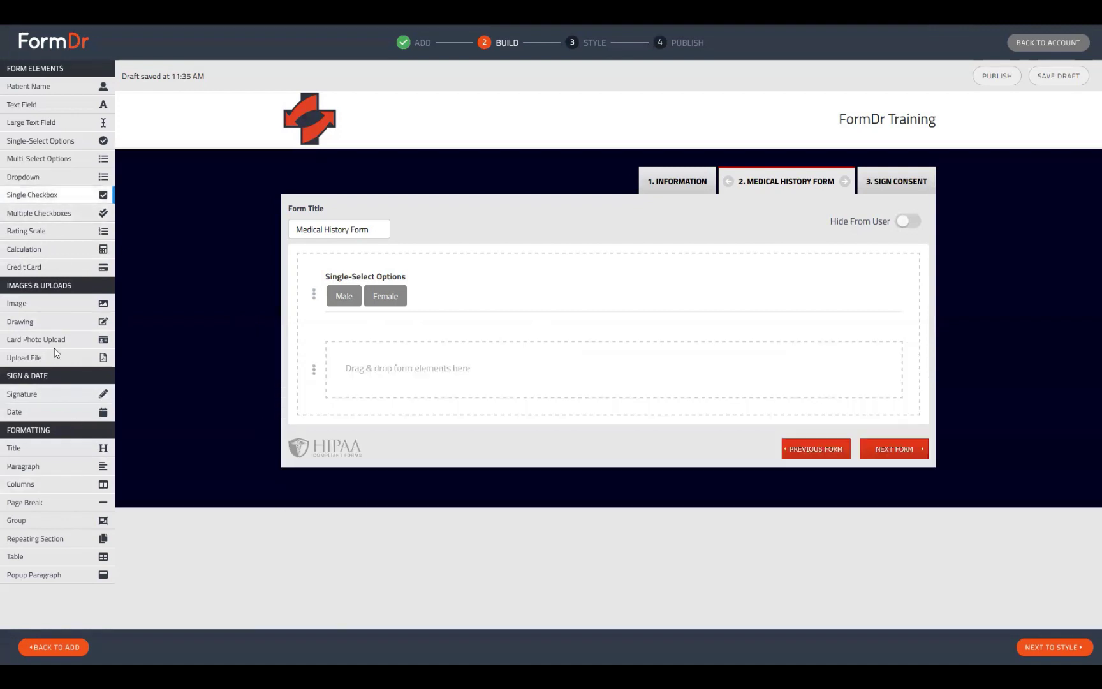
left_click_drag(39, 395, 370, 367)
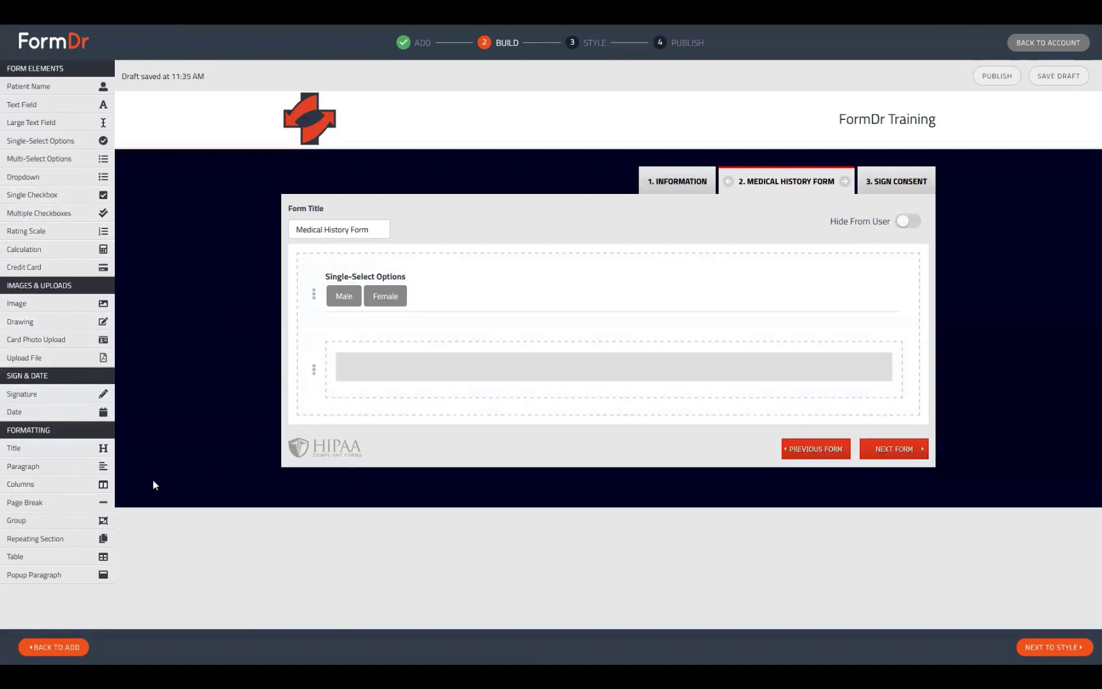
mouse_move(37, 520)
left_mouse_down()
mouse_move(382, 475)
mouse_move(357, 477)
left_mouse_up()
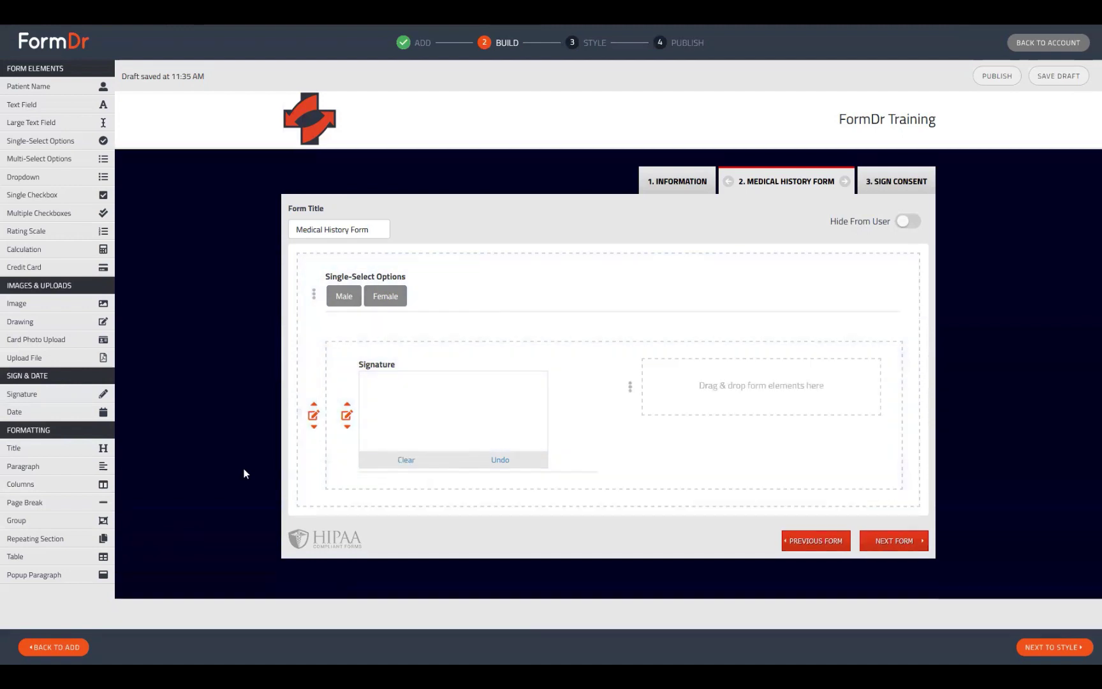
left_click_drag(26, 105, 440, 555)
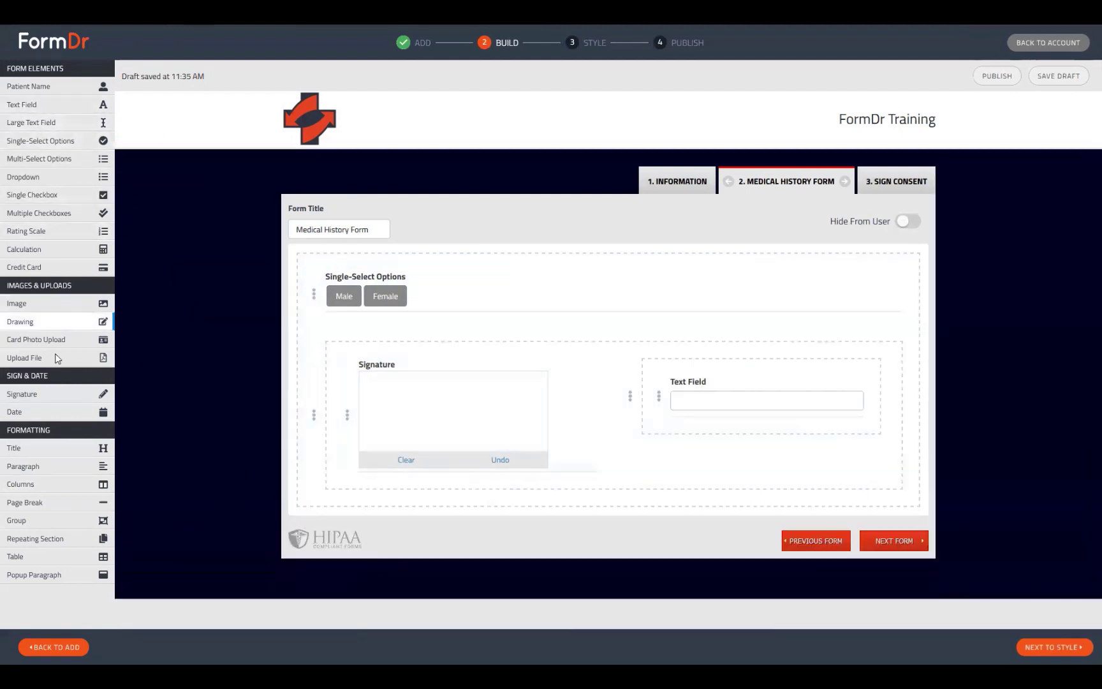
mouse_move(39, 413)
left_mouse_down()
mouse_move(452, 541)
mouse_move(450, 560)
left_mouse_up()
Step: Title the new text field beside the Medical History Form's signature "Guardian Name"
left_click(657, 397)
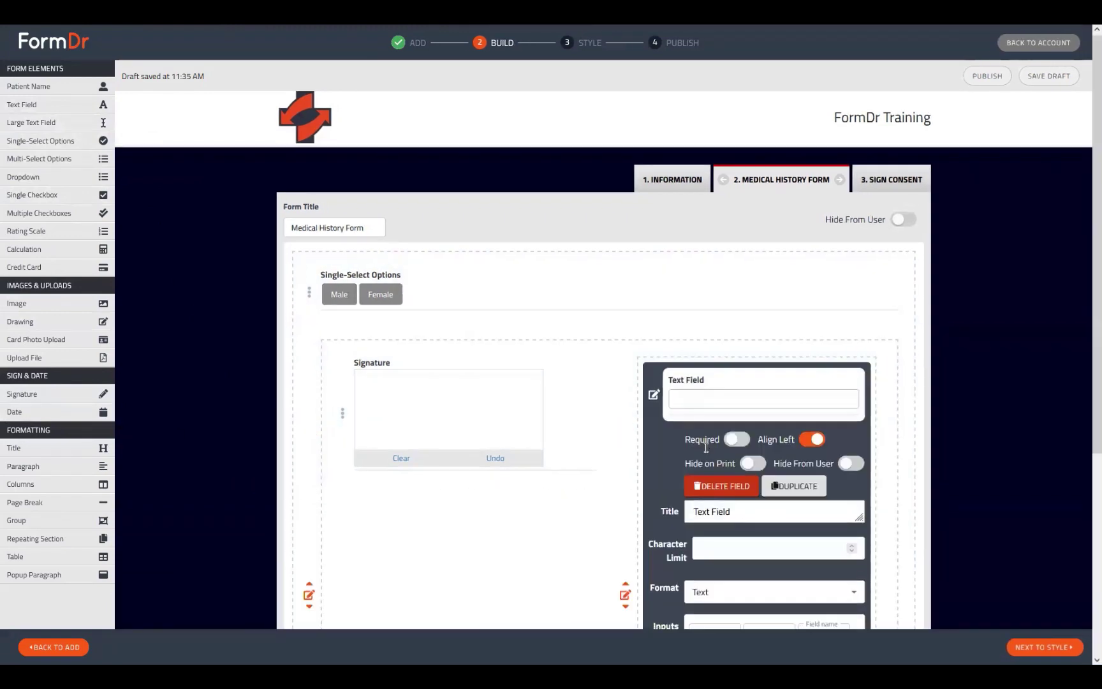
scroll(470, 347, "down", 3)
key("ctrl+a")
type("Guardi")
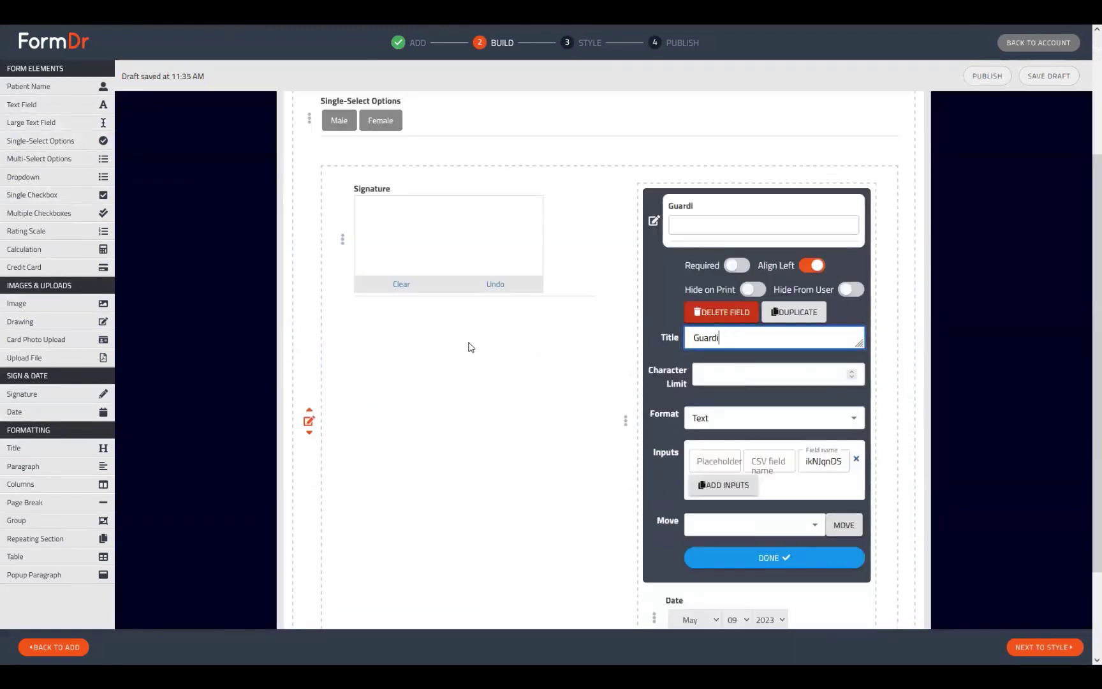
type("na")
type("ain")
type(" Name")
Step: Give the Medical History Form's Guardian Name field two inputs with the placeholders "First" and "Last"
key("Tab")
key("Tab")
key("Tab")
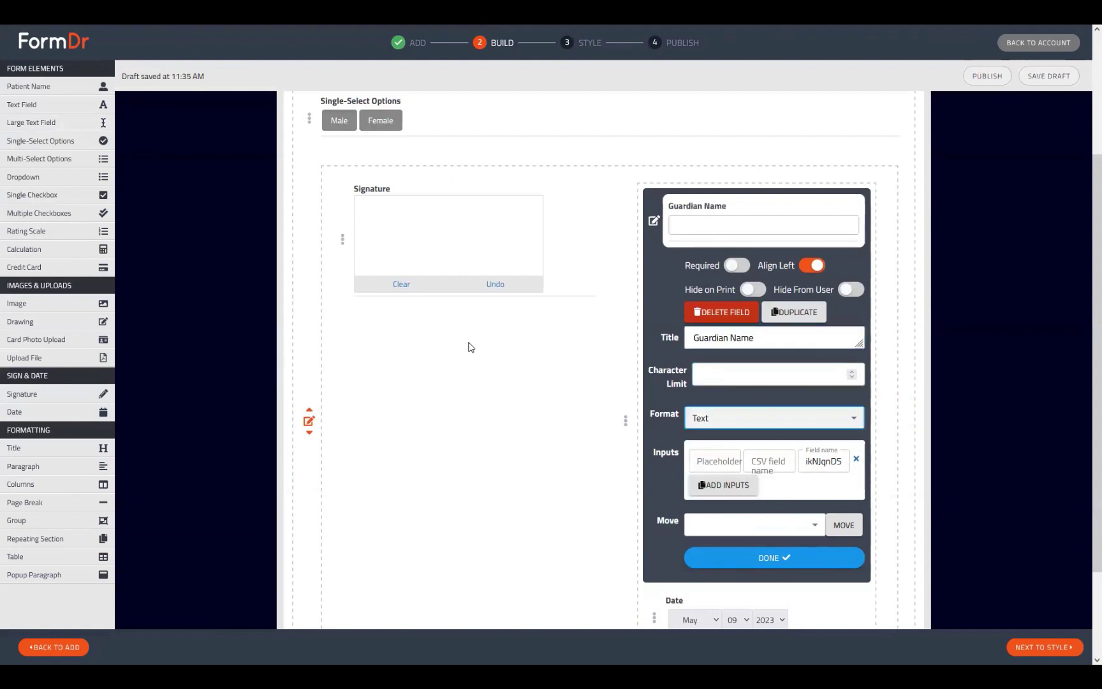
type("First")
key("Tab")
key("Tab")
key("Tab")
key("Return")
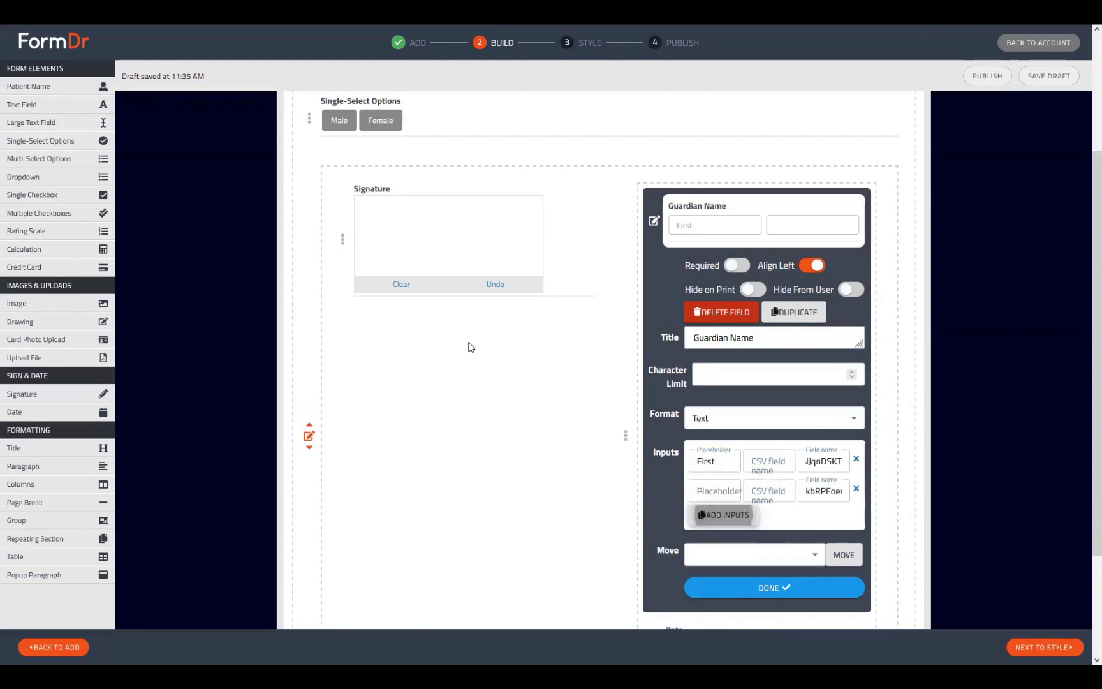
left_click(711, 483)
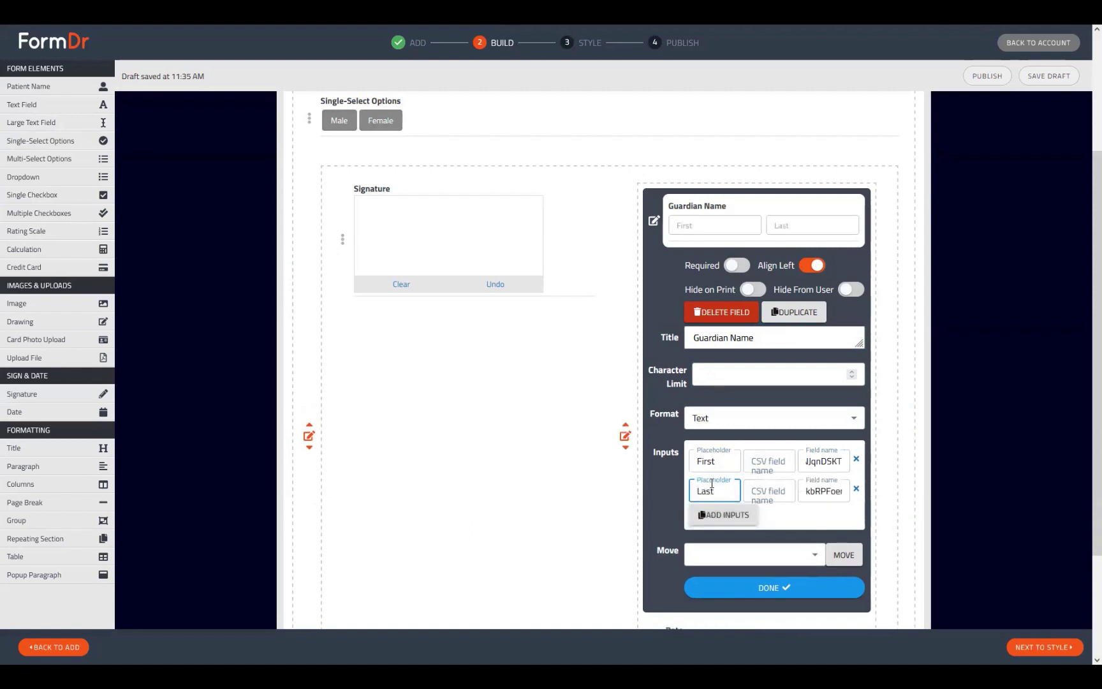
key("Tab")
Step: Set the field names of the Medical History Form's guardian inputs to guardianFirst and guardianLast, and finish editing the field
double_click(816, 462)
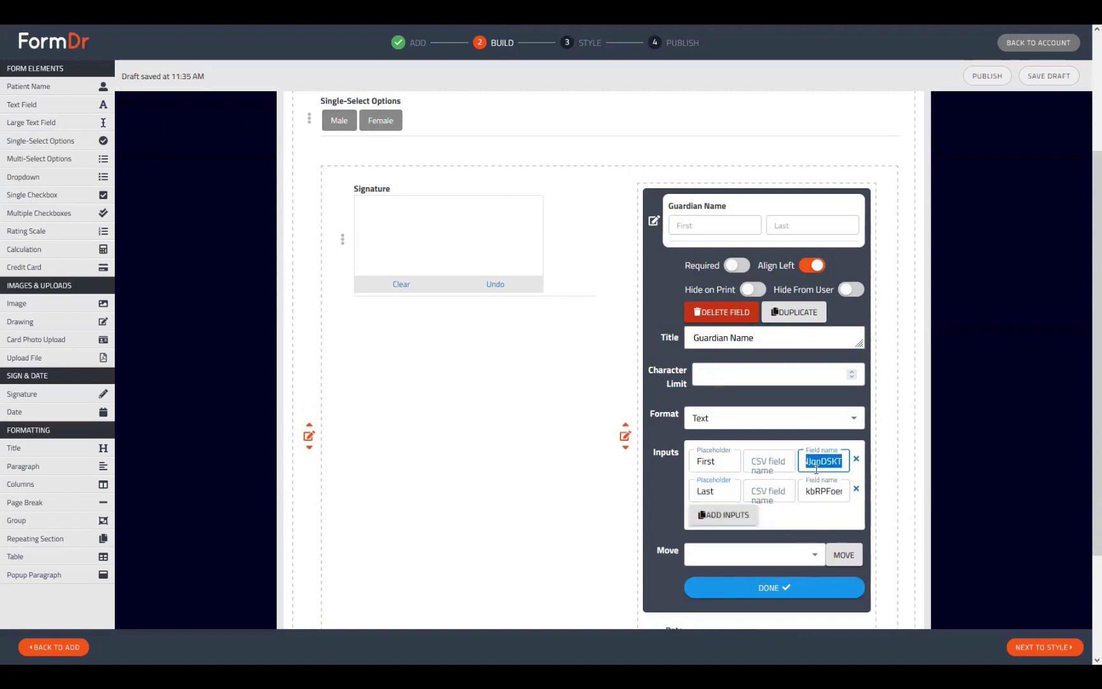
type("guardianFirst")
key("Tab")
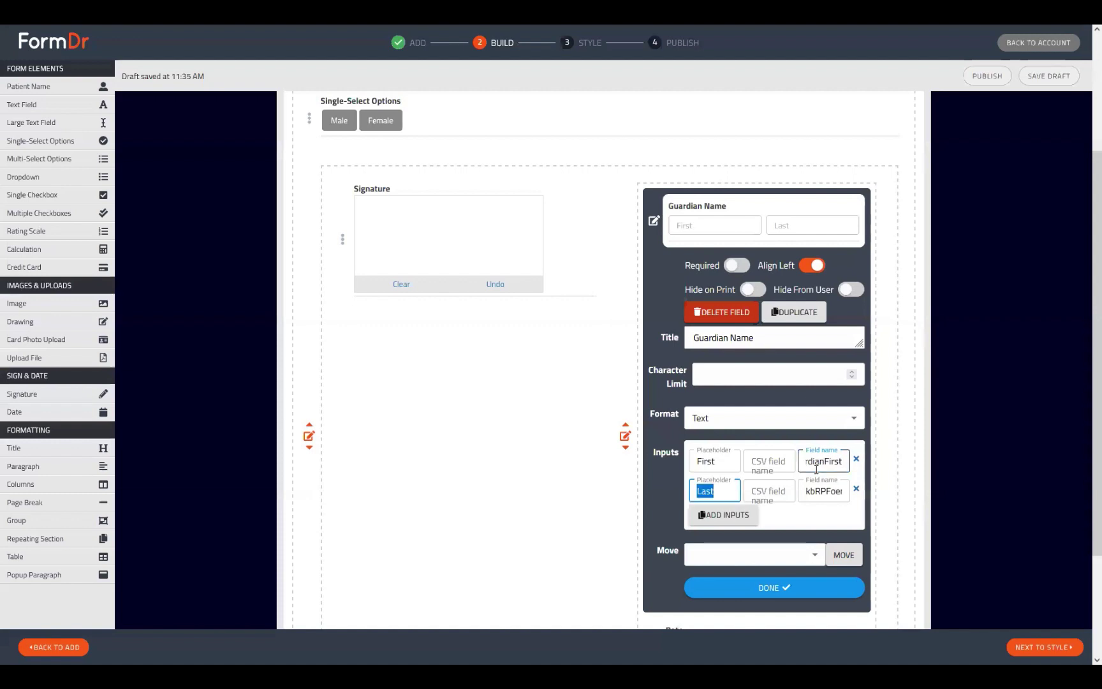
key("Tab")
key("Tab")
type("gu")
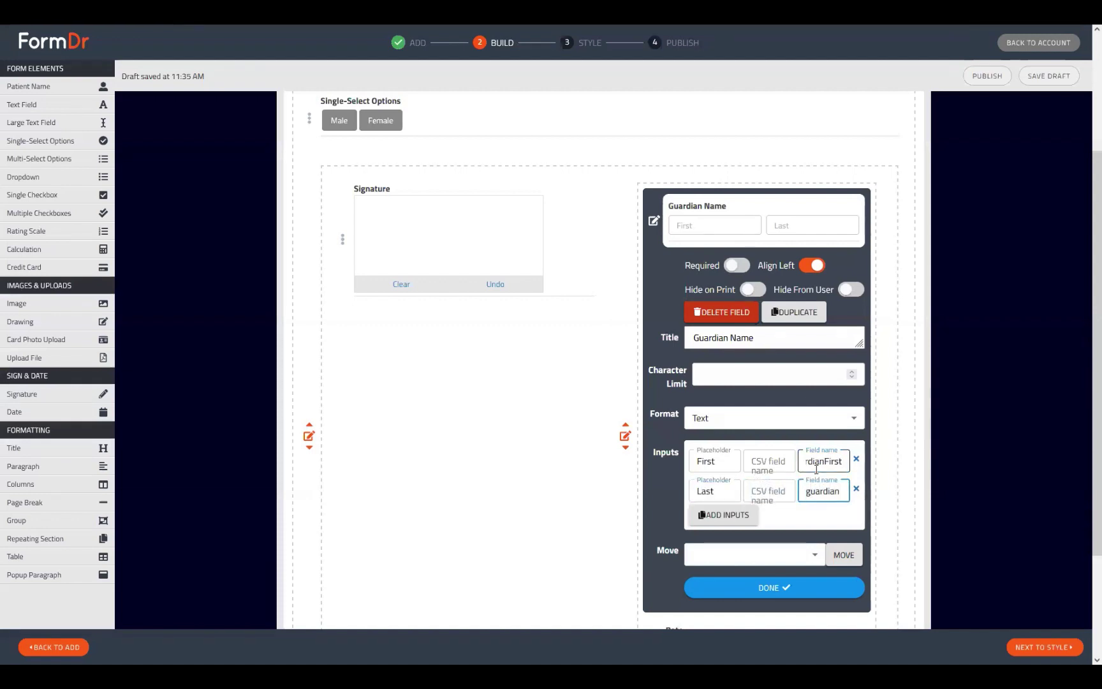
type("ardianLast")
left_click(803, 555)
left_click(882, 595)
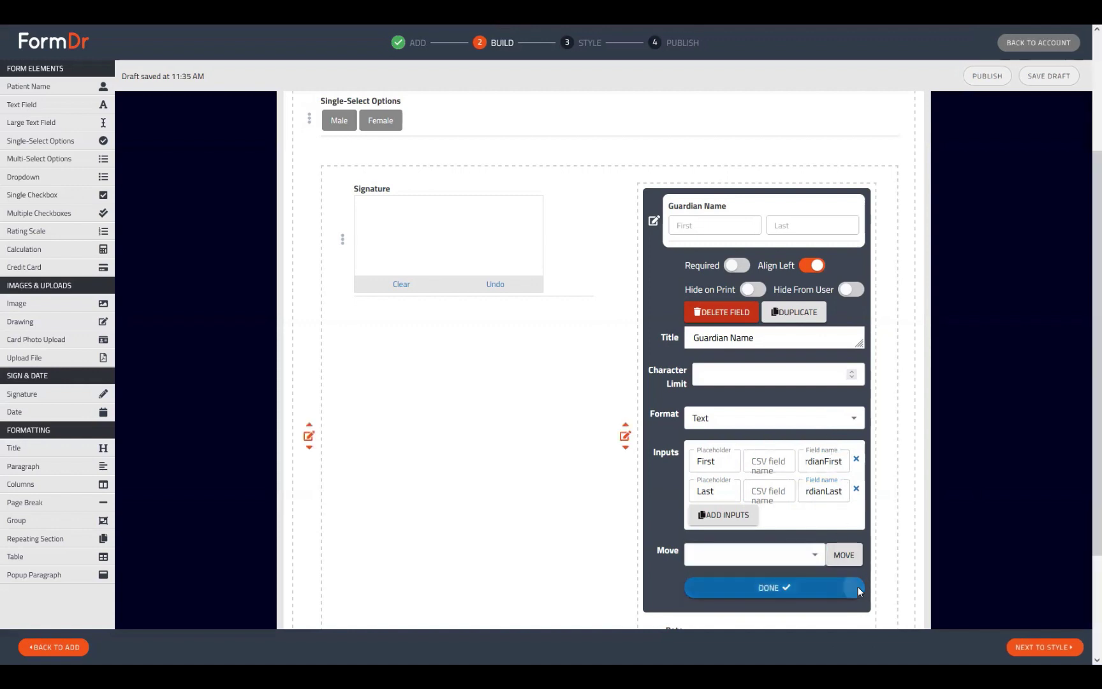
left_click(857, 587)
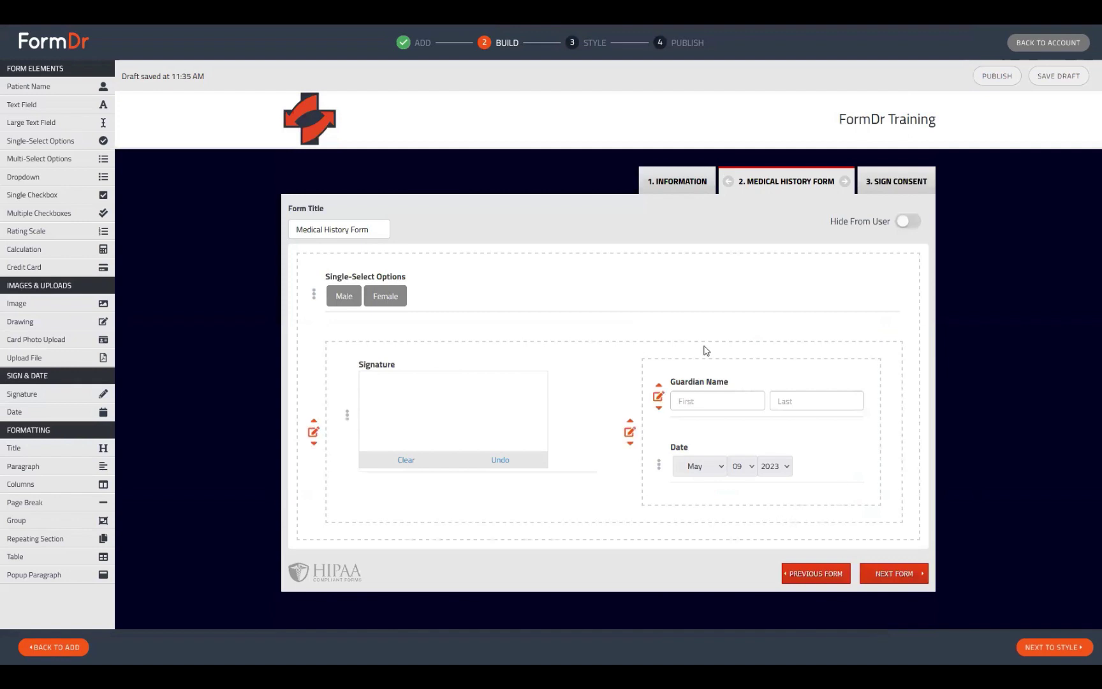
Step: Preview the packet, enter "Webinar" as the guardian's first name in the Medical History Form, and check the Sign Consent form
left_click(680, 187)
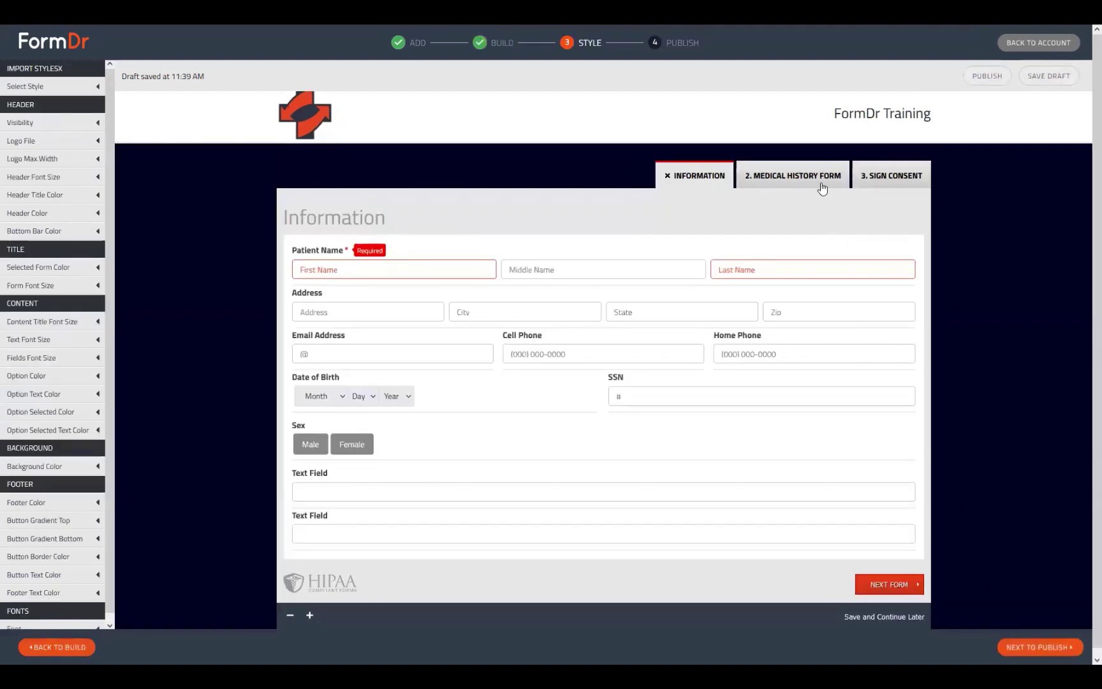
left_click(820, 181)
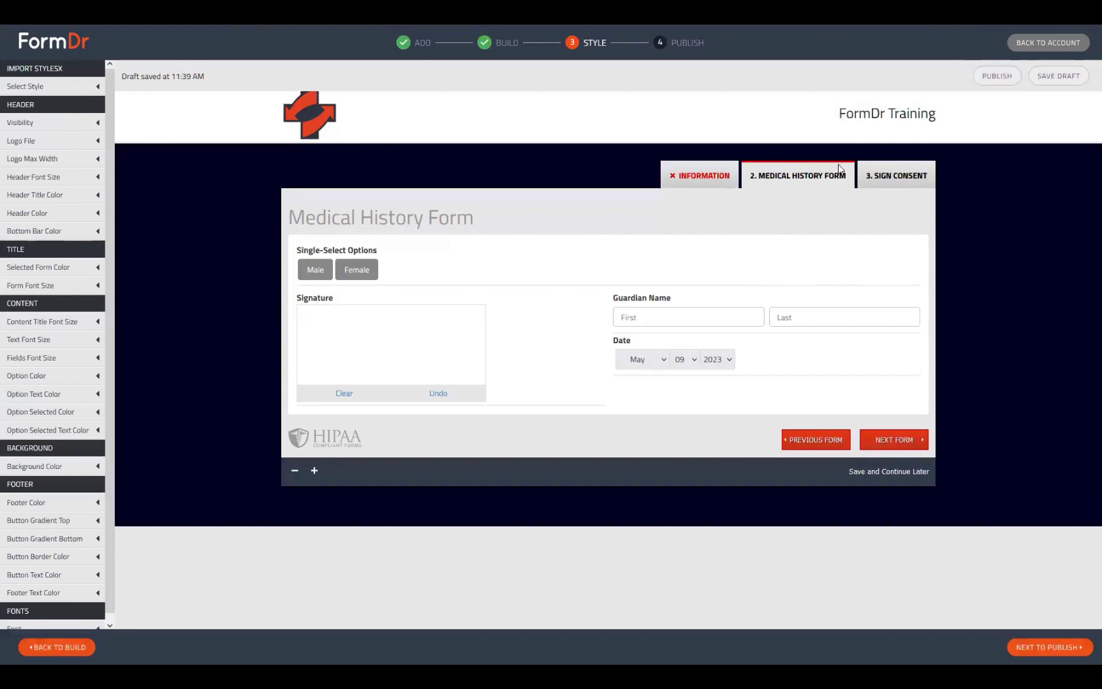
left_click(651, 312)
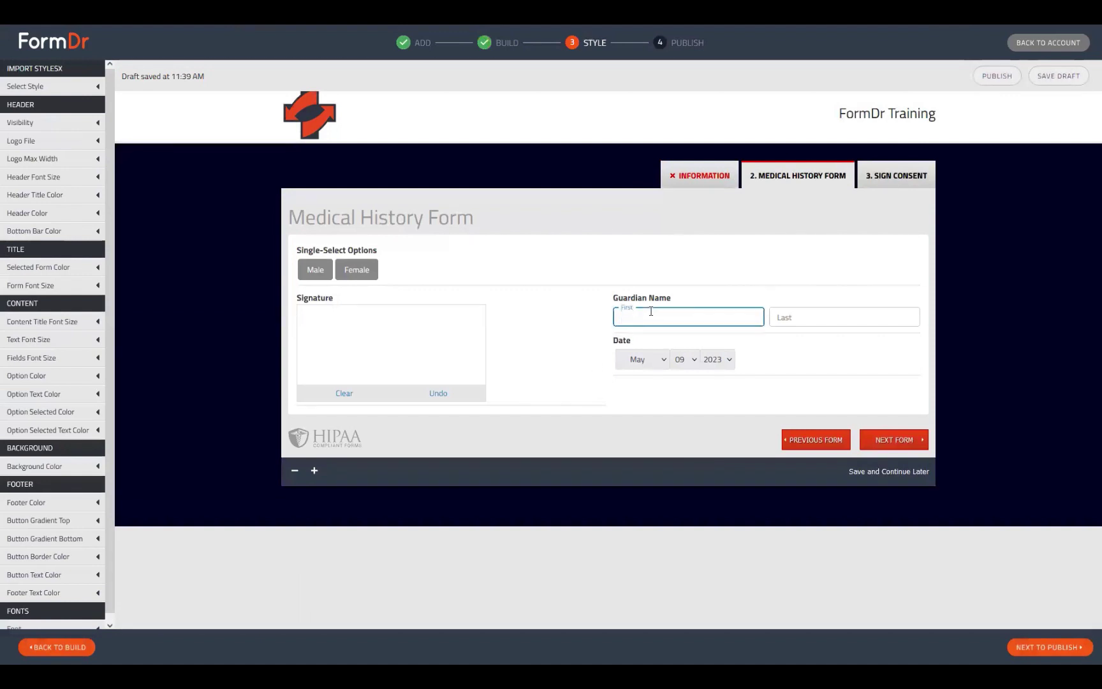
type("Webinar")
key("Tab")
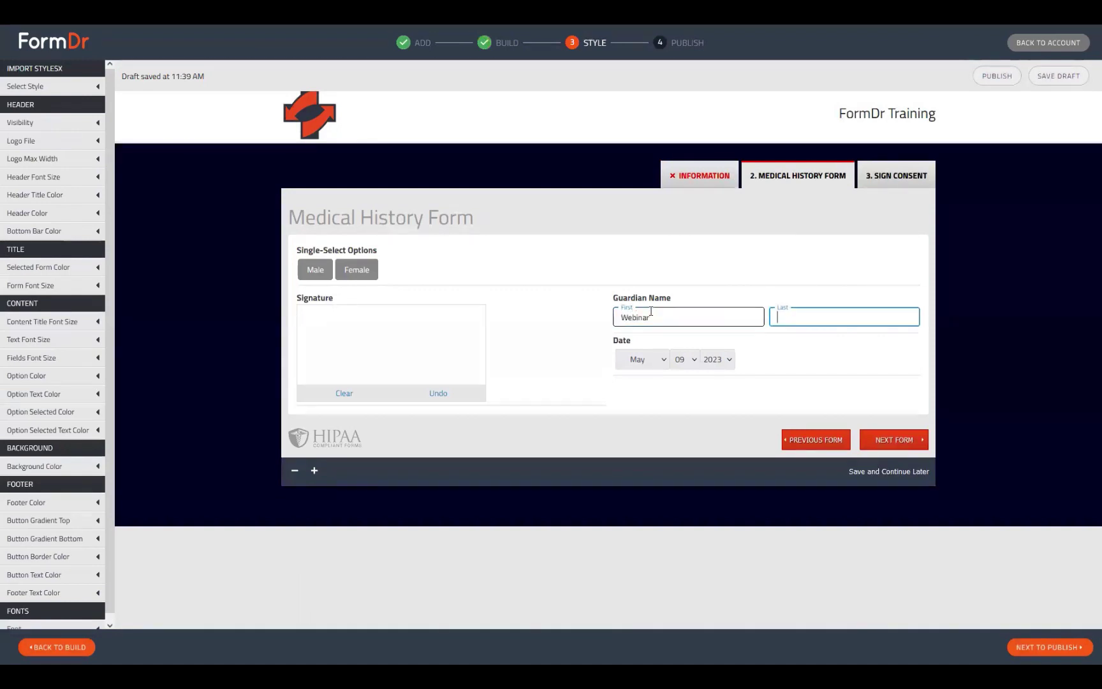
left_click(907, 178)
scroll(685, 365, "down", 5)
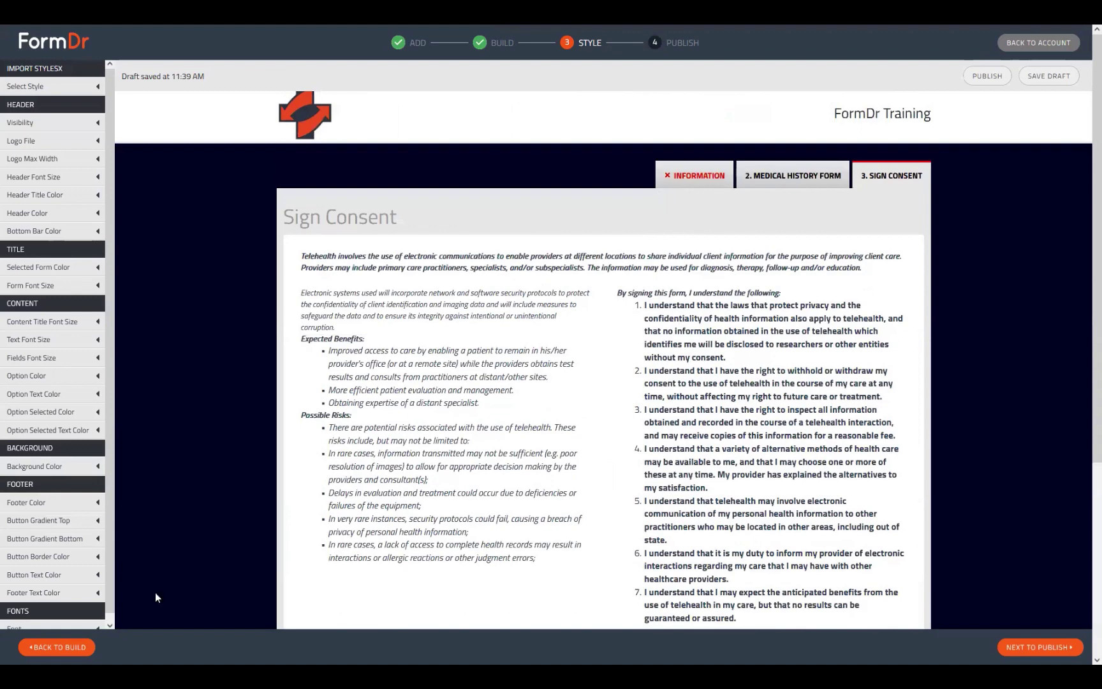
Step: Return to building the packet and add a paragraph below the last text field of the Information form
left_click(56, 647)
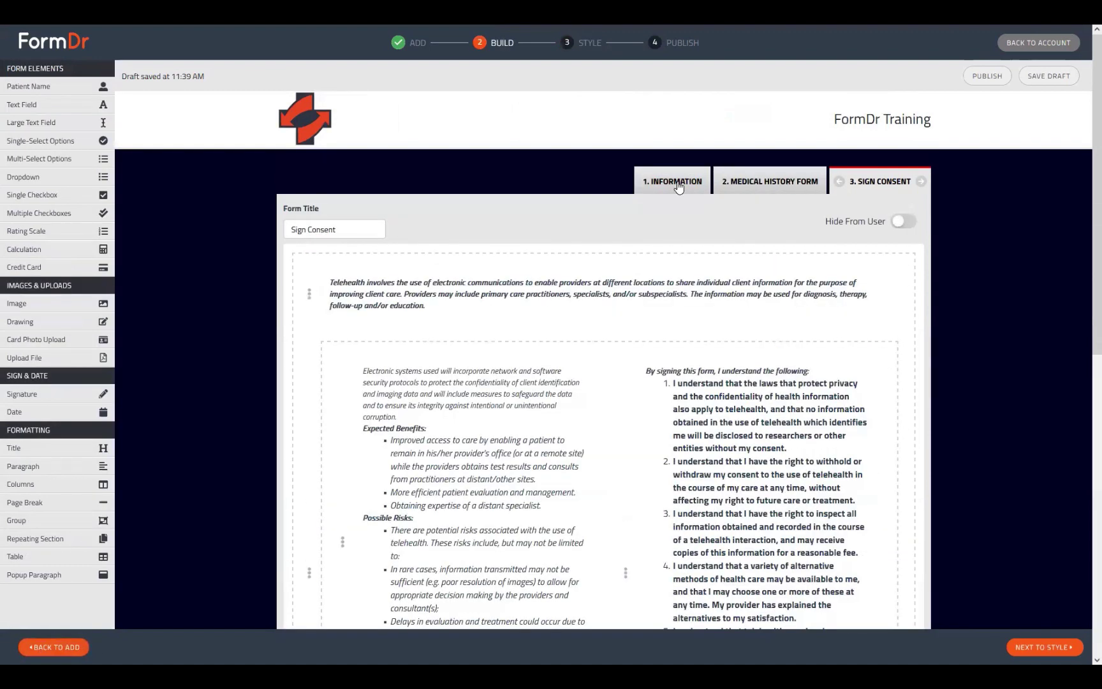
left_click(678, 185)
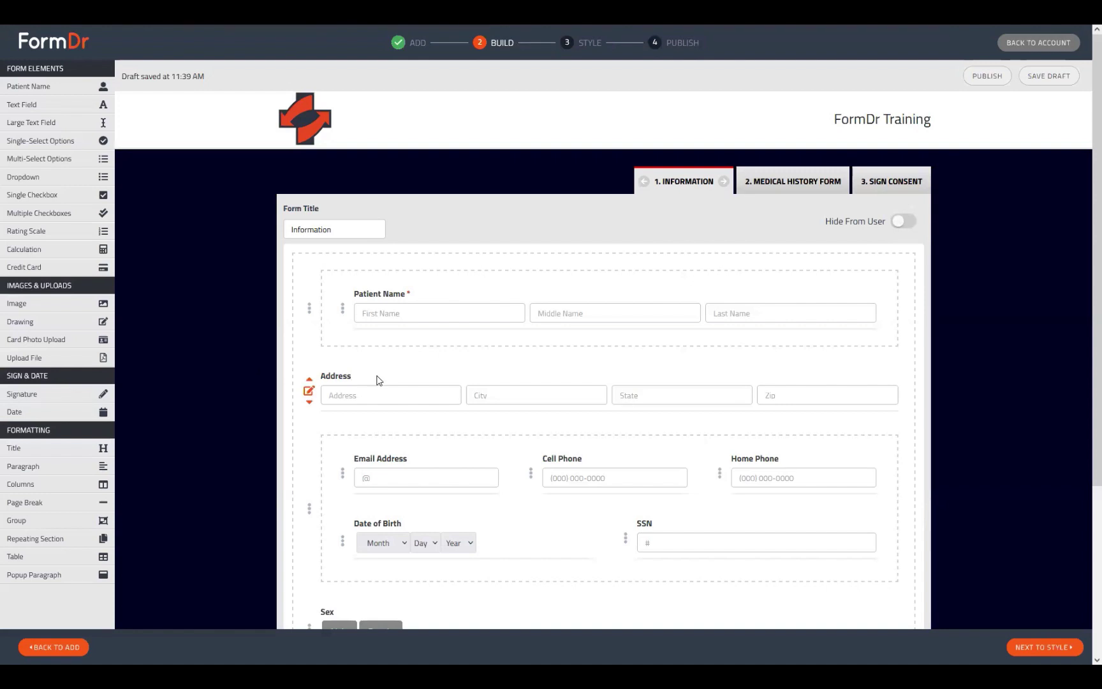
scroll(663, 414, "down", 4)
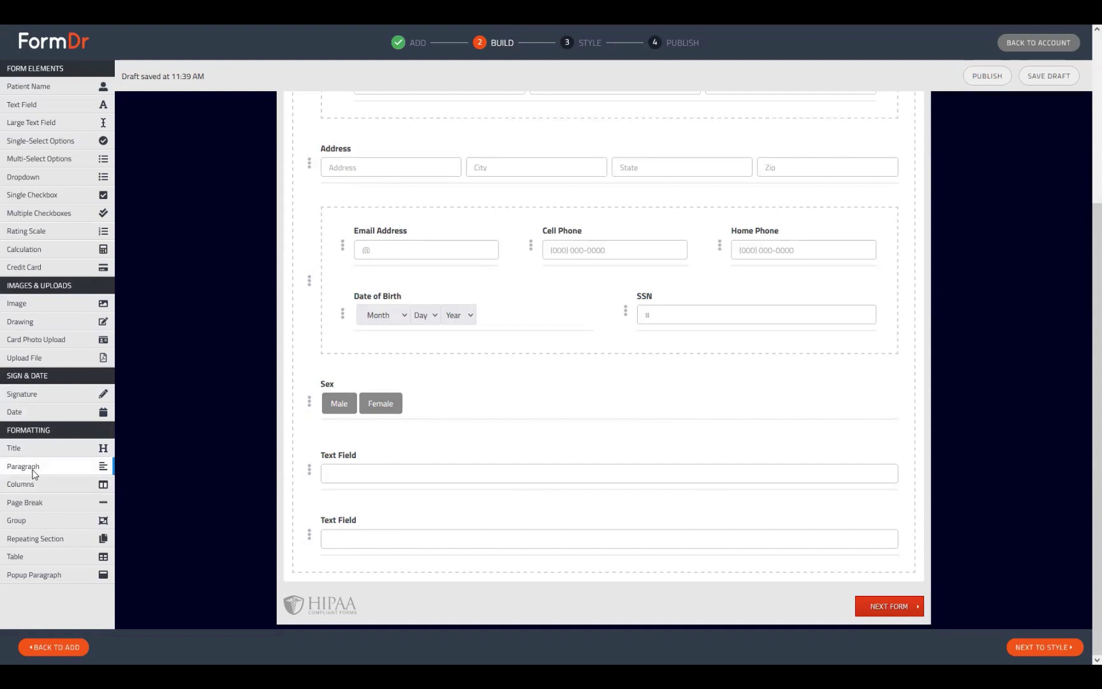
left_click_drag(32, 473, 344, 562)
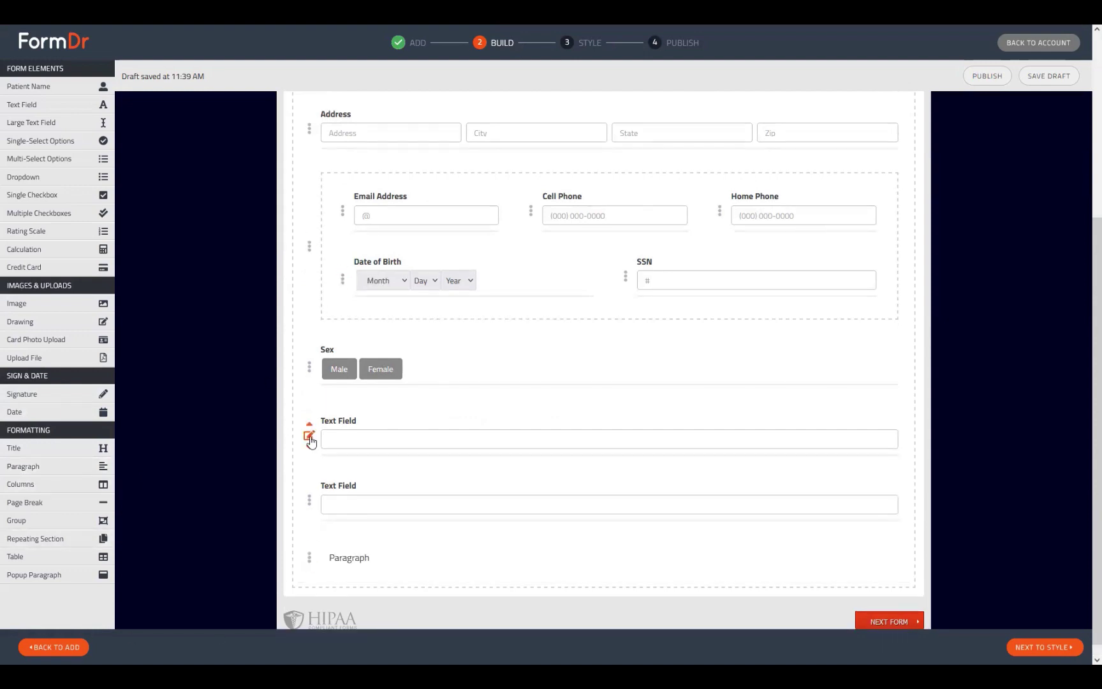
Step: Title the text field directly below Sex in the Information form "Guardian Name"
left_click(309, 436)
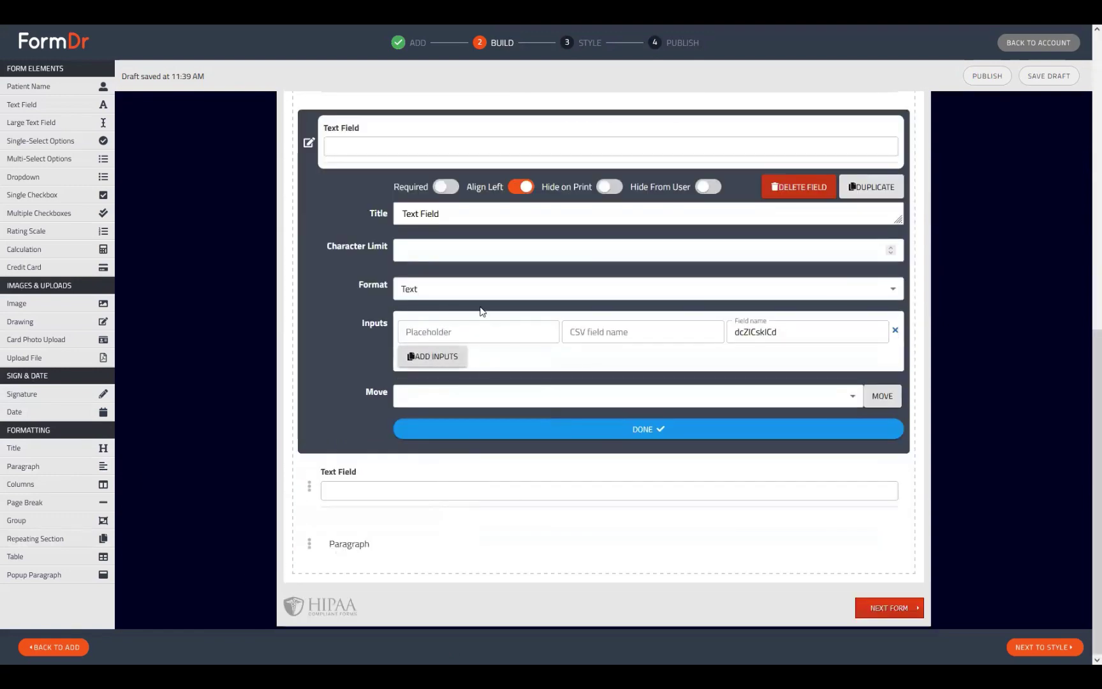
left_click(471, 212)
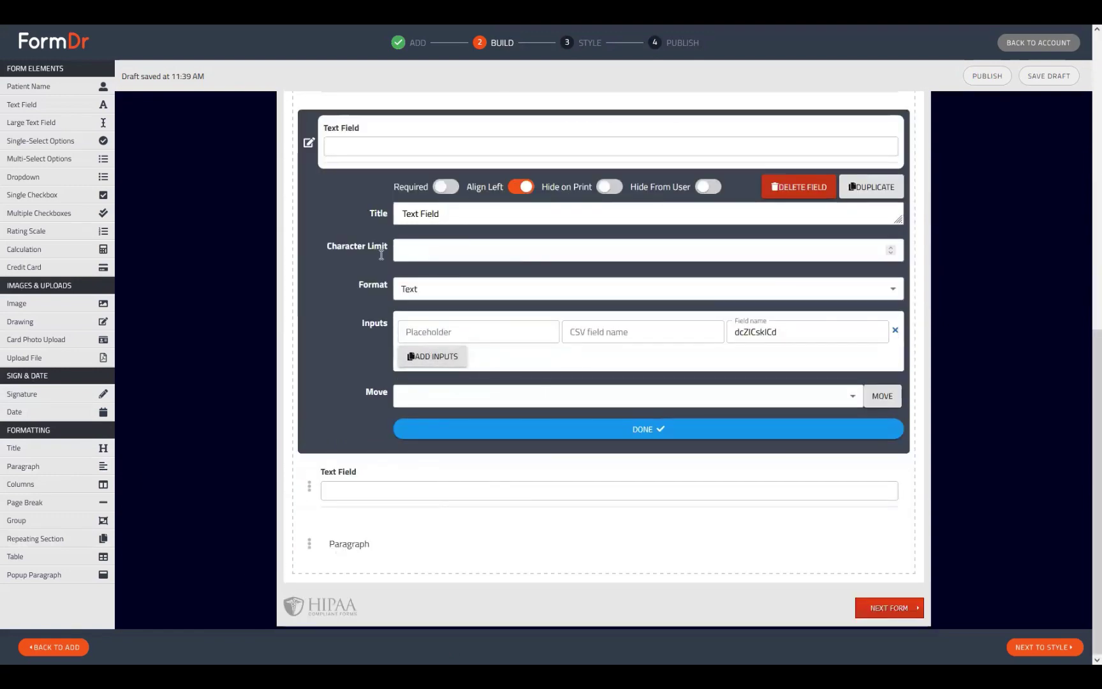
left_click_drag(471, 211, 268, 207)
type("Guardian")
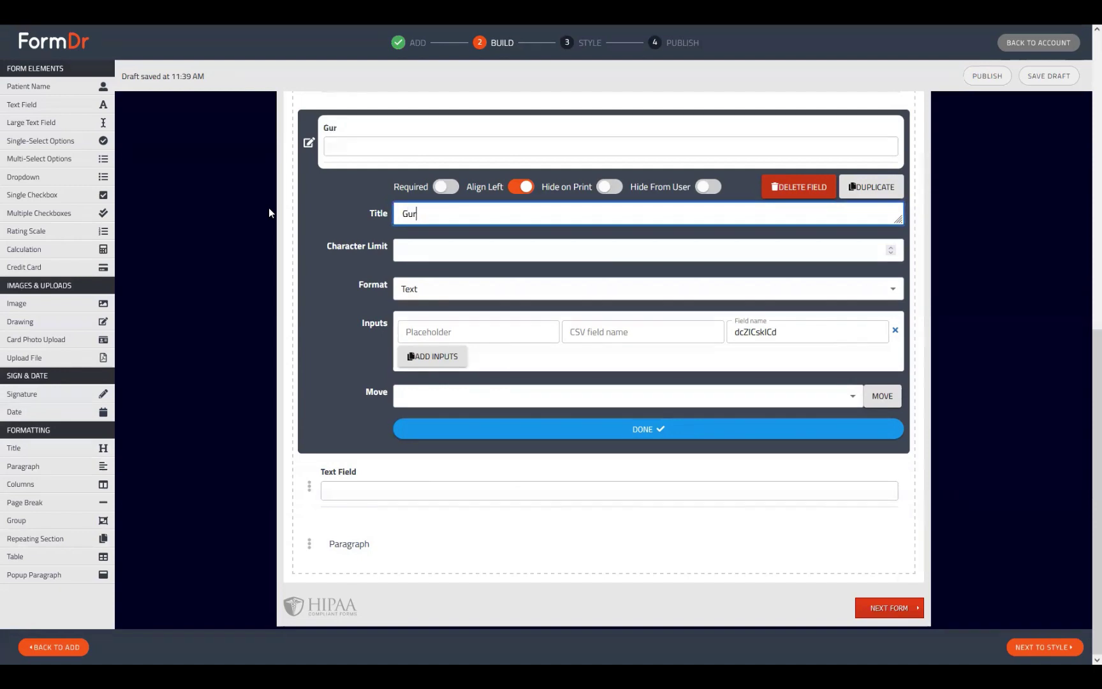
type(" Name")
key("Tab")
key("Tab")
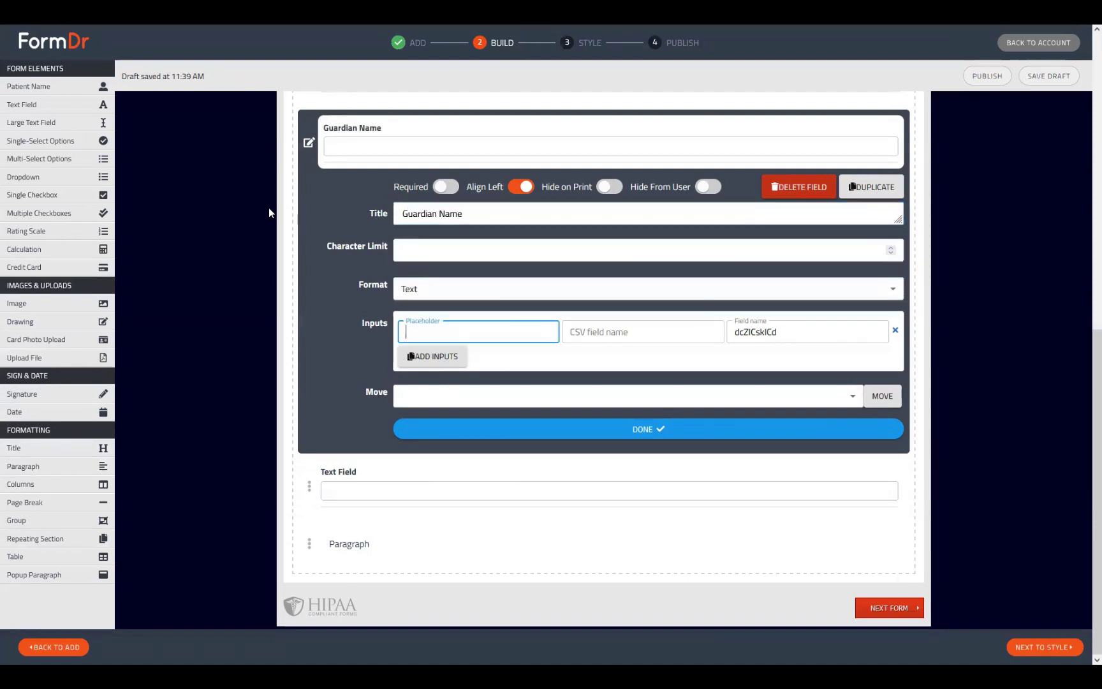
Step: Give the Information form's Guardian Name input the placeholder "First" and the field name guardianFirst
type("First")
key("Tab")
key("Tab")
type("g")
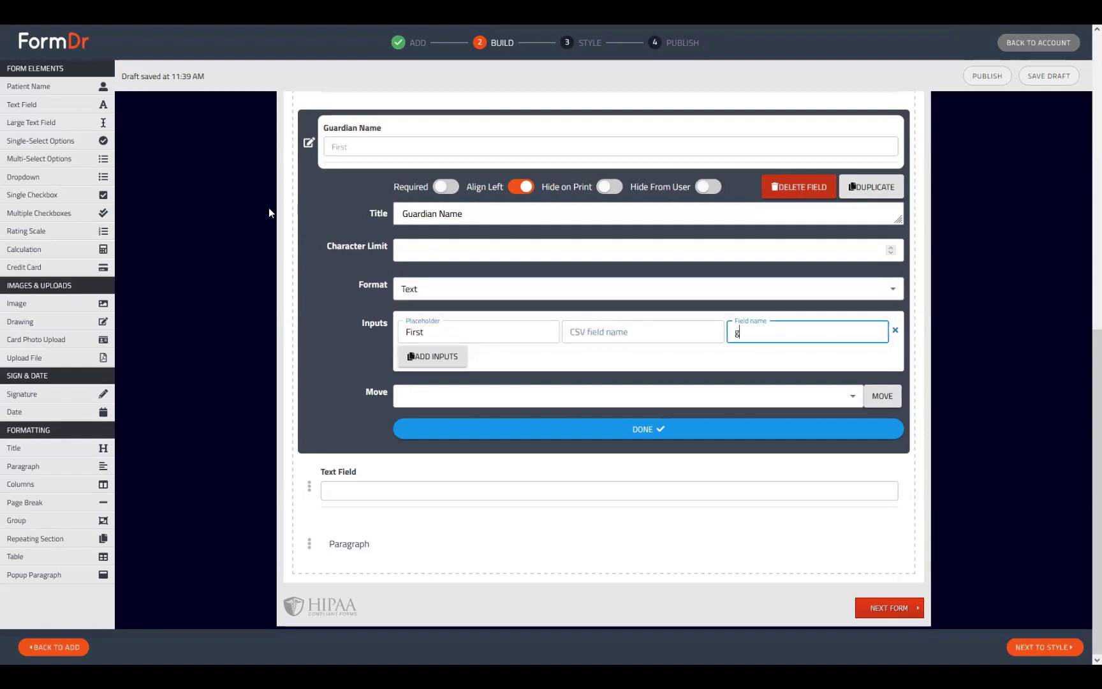
type("uardianFirst")
key("Tab")
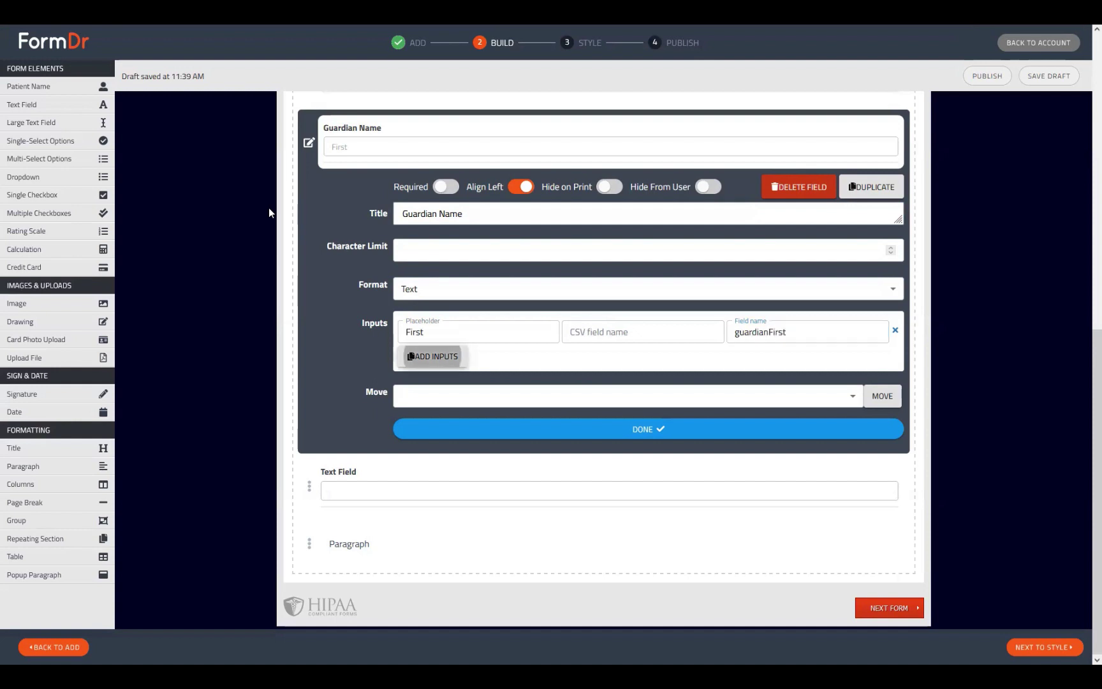
Step: Add a second Guardian Name input with the placeholder "Last" and field name guardianLast, and finish editing the field
key("Return")
left_click(463, 365)
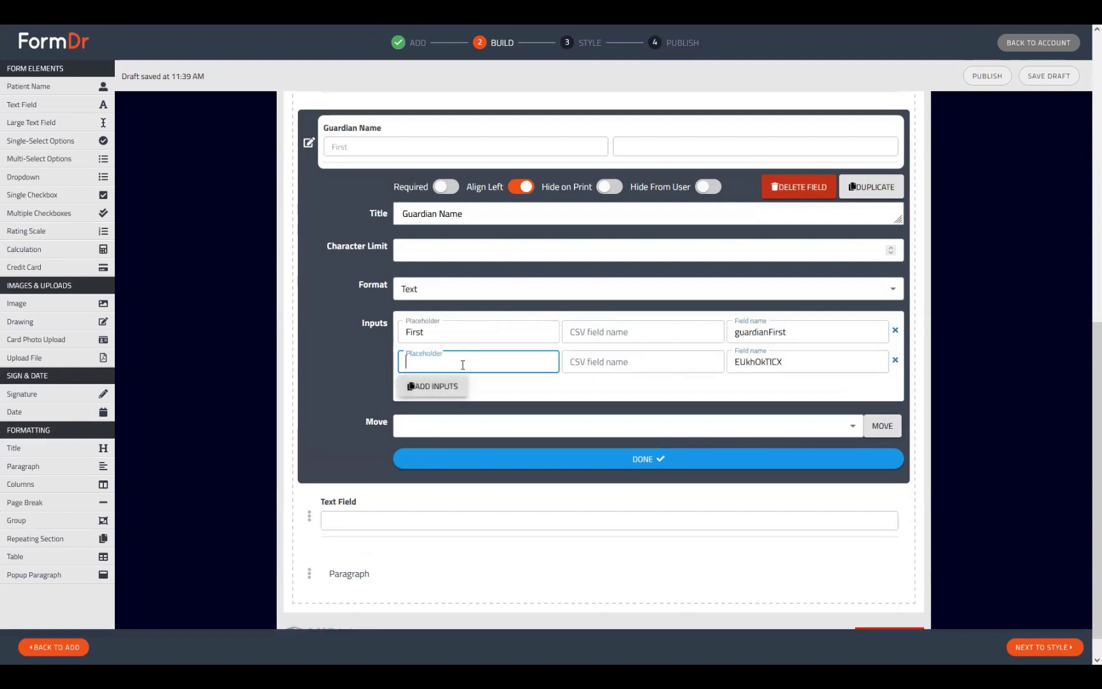
type("Last")
key("Tab")
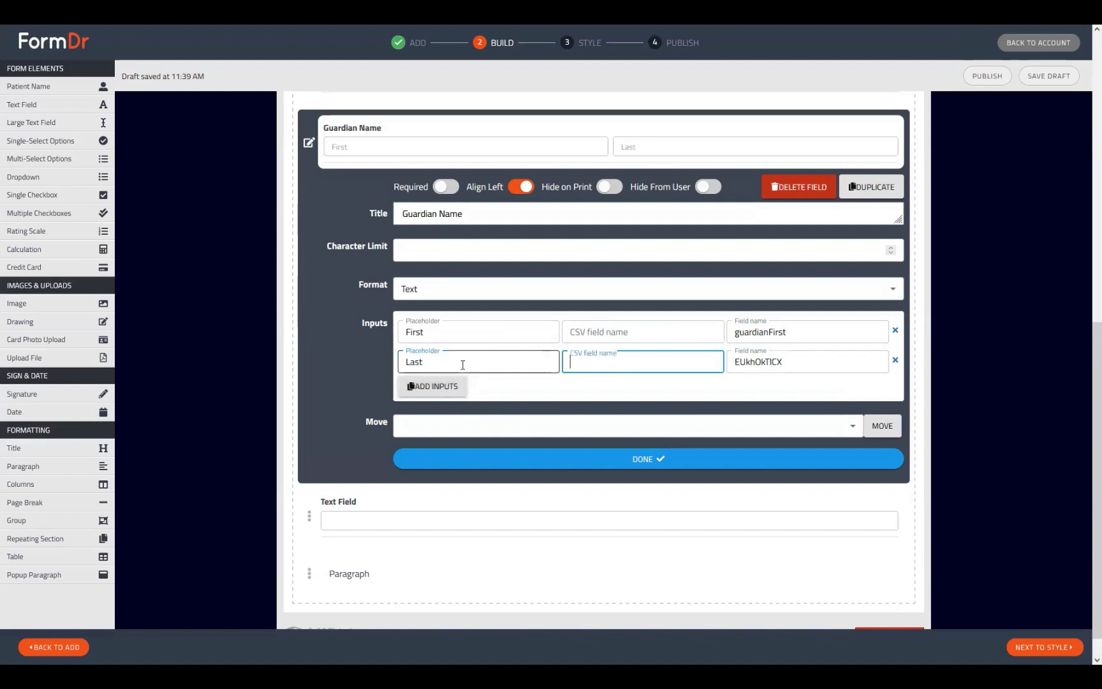
key("Tab")
type("guardianLa")
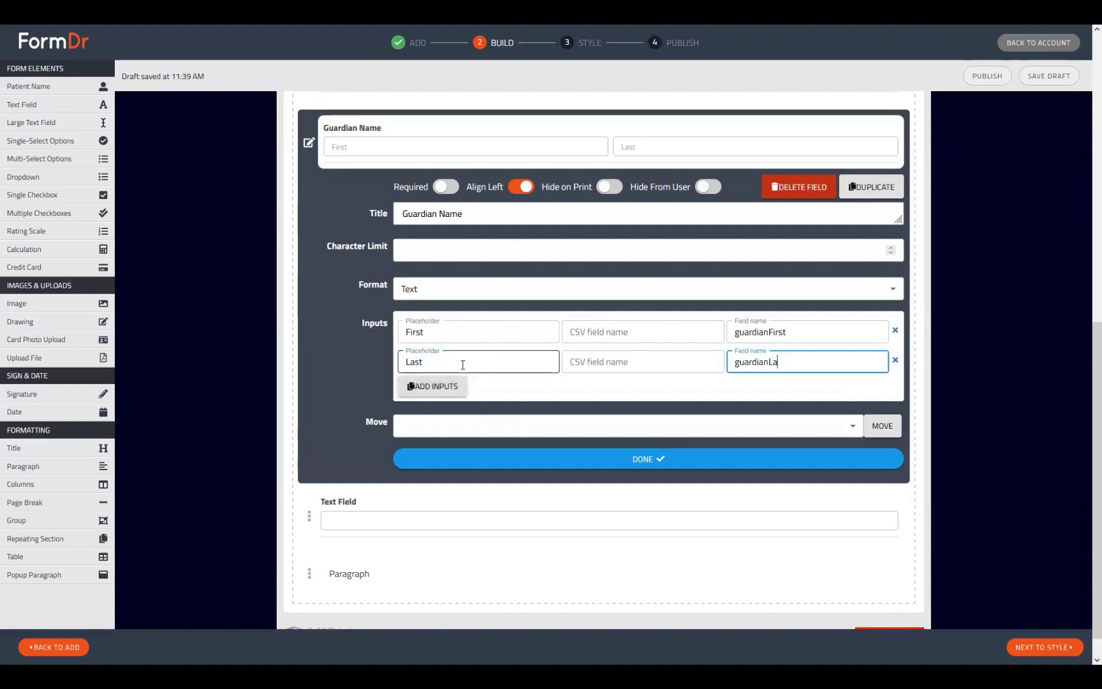
type("st")
left_click(481, 459)
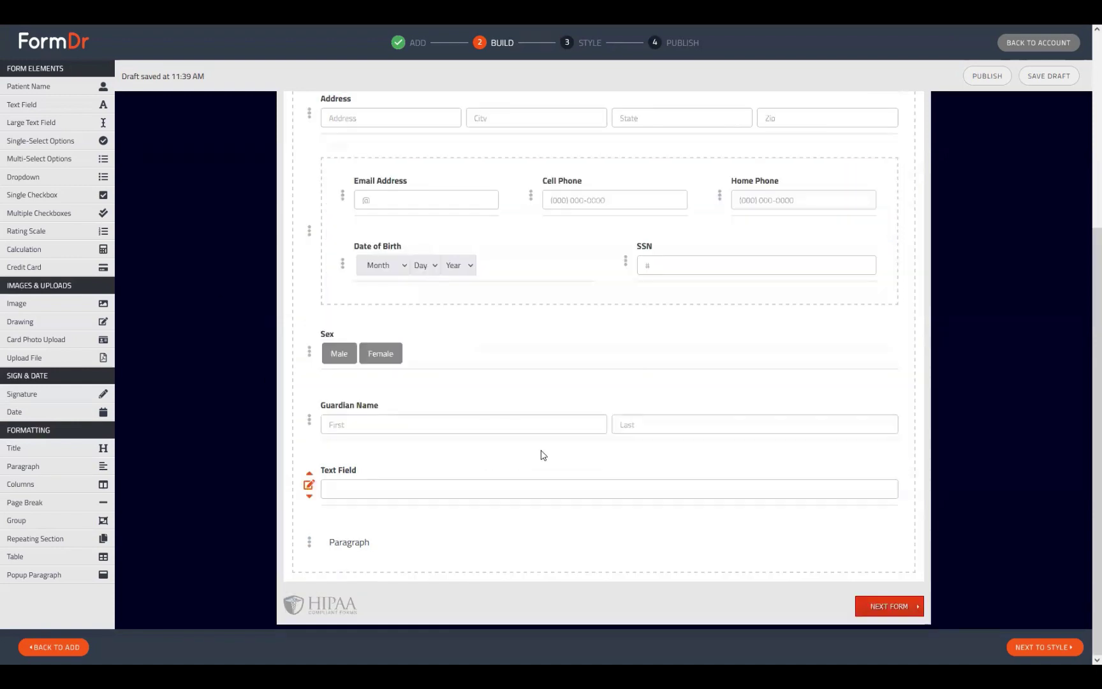
Step: Delete the unused text field between Guardian Name and the paragraph in the Information form
left_click(309, 484)
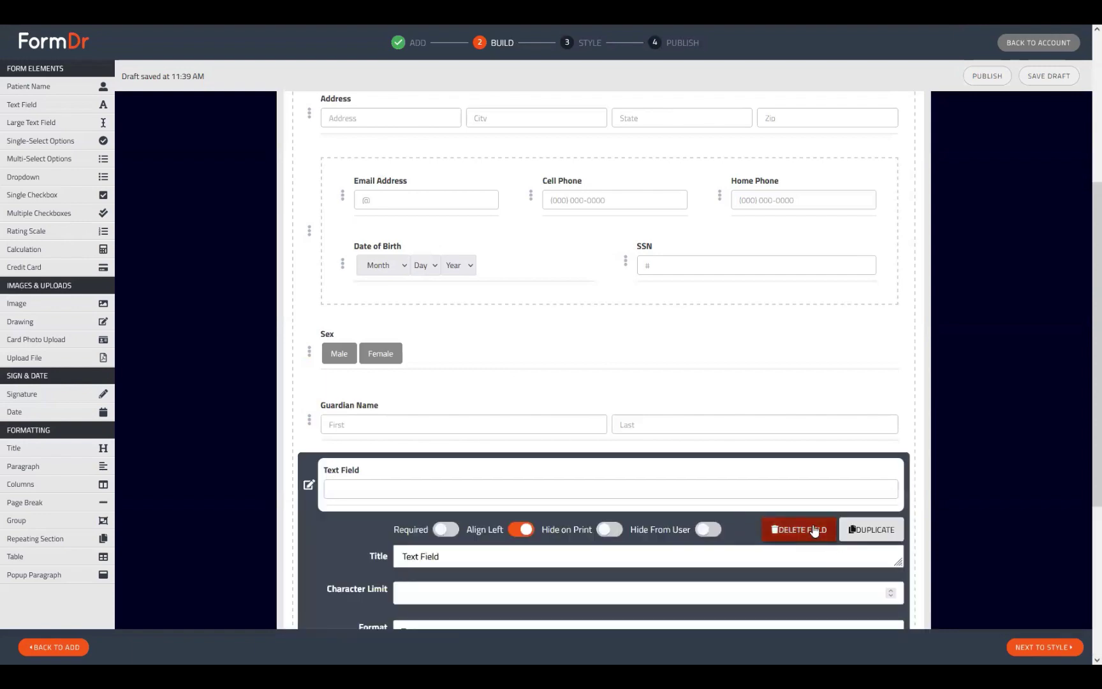
left_click(815, 531)
left_click(660, 359)
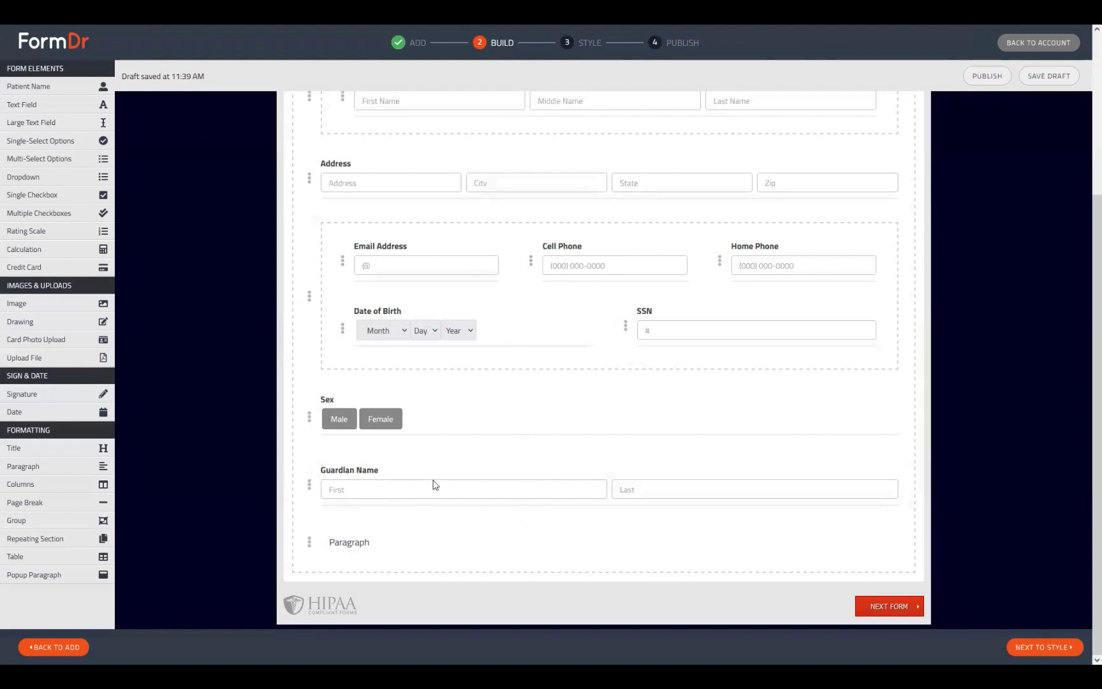
Step: Replace the Information form's paragraph text with "I, guardian name, consent to the above."
left_click(309, 543)
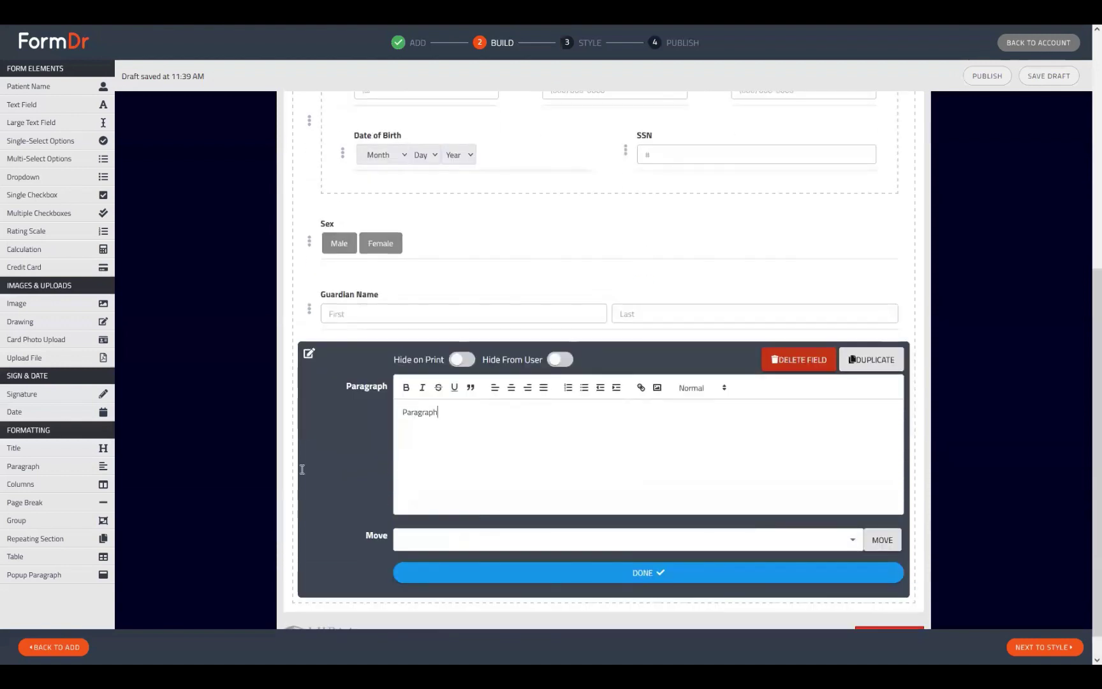
key("ctrl+a")
key("BackSpace")
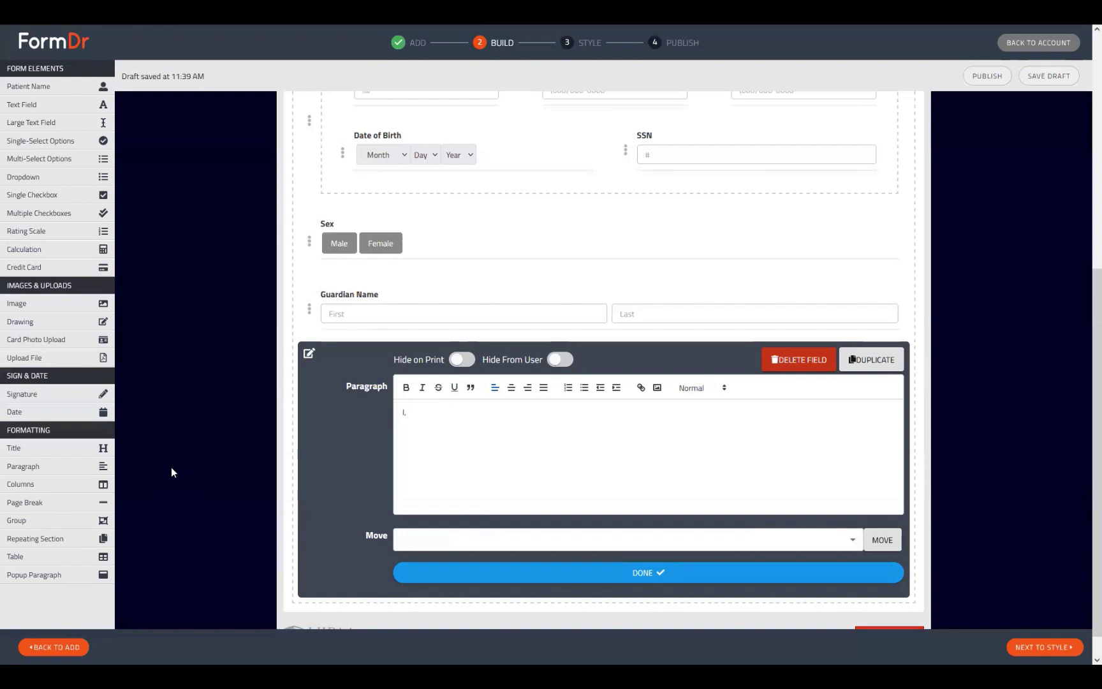
key("BackSpace")
type("guardian")
type("dian na")
type("me, consent")
type(" to the above")
type(".")
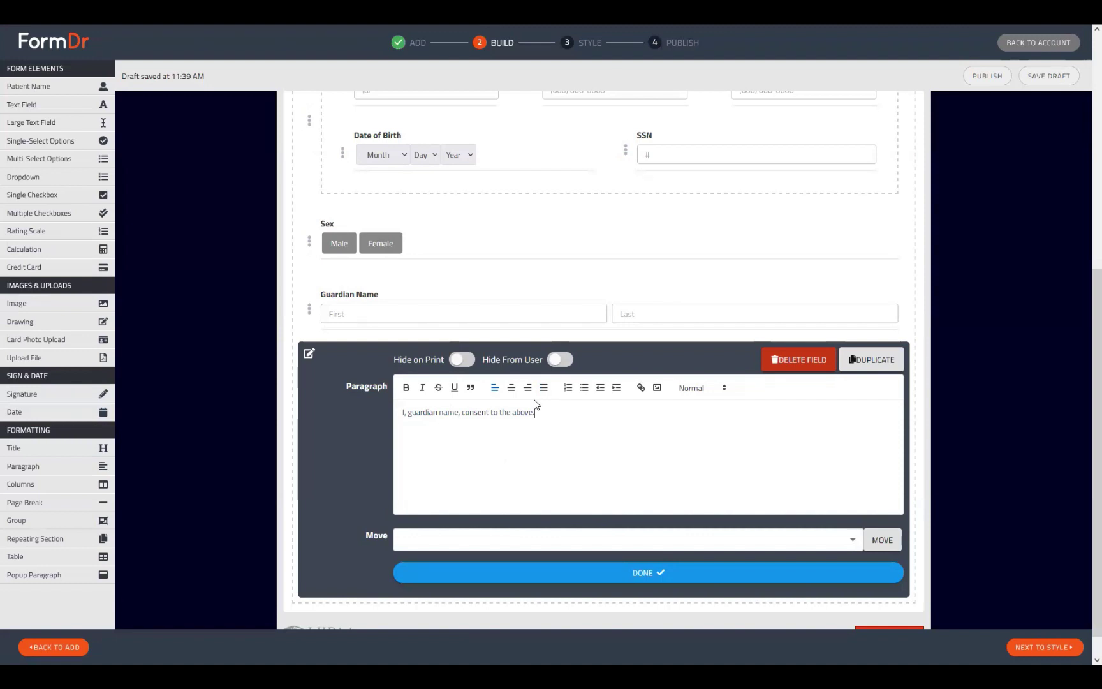
Step: Replace the words "guardian name" in the consent paragraph with two pairs of empty square brackets
left_click_drag(408, 413, 441, 413)
left_click(460, 412, "shift")
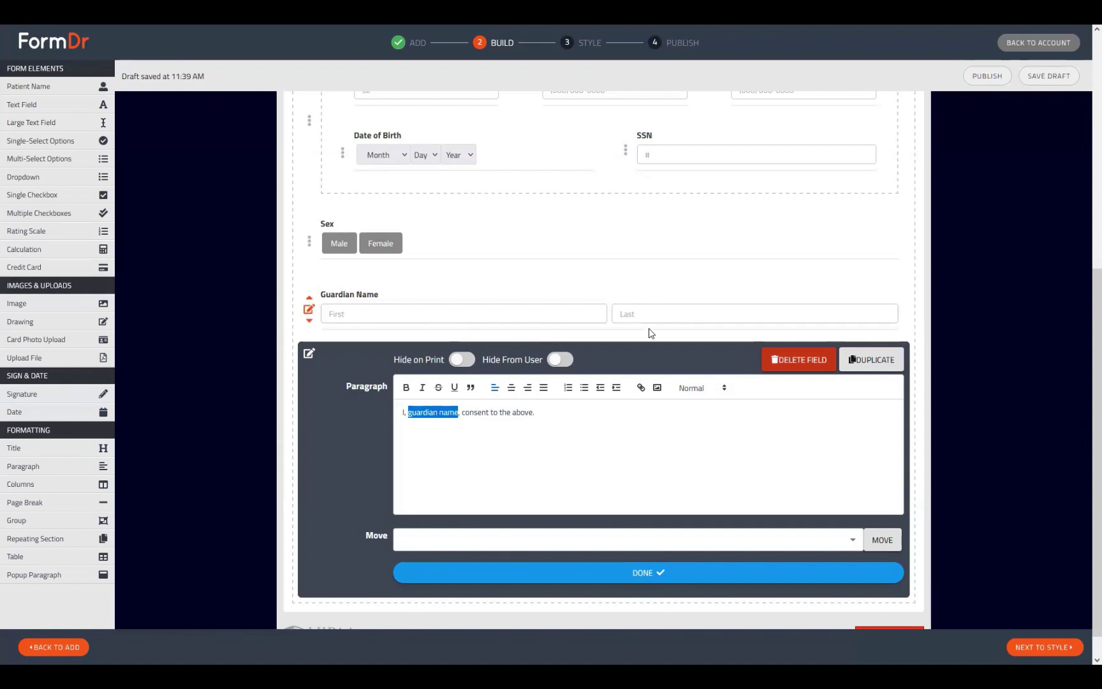
left_click(471, 389)
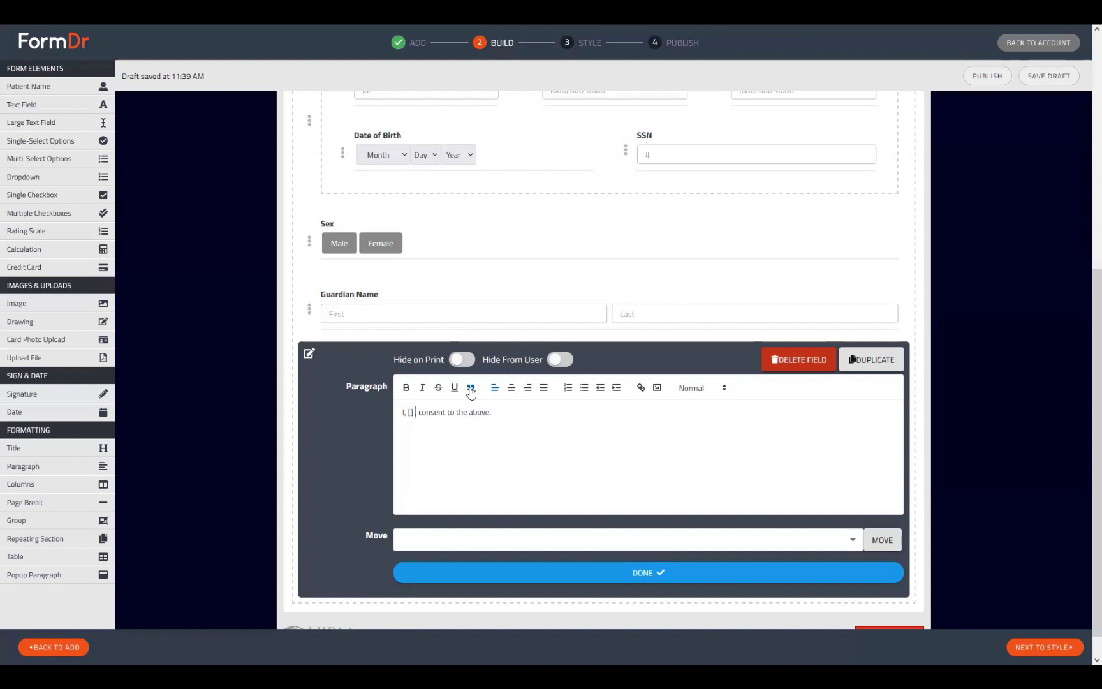
left_click(471, 390)
Step: Copy the field name guardianFirst from the Guardian Name field into the consent paragraph's first pair of brackets
left_click(310, 313)
left_click(788, 497)
double_click(787, 499)
key("ctrl+c")
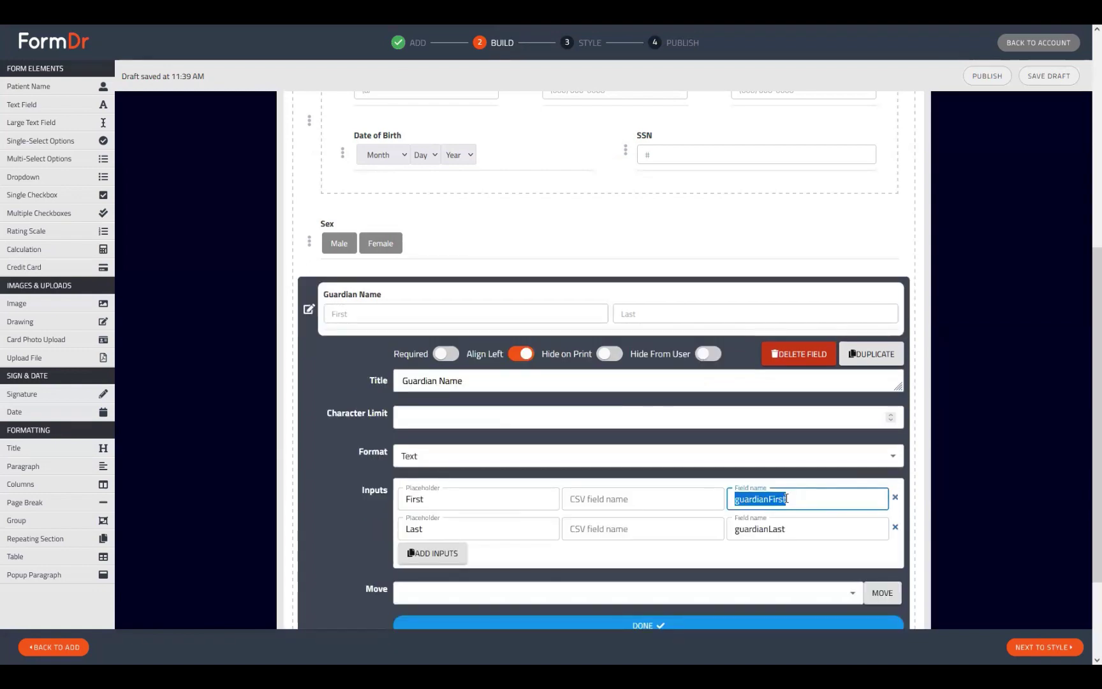
scroll(787, 498, "down", 2)
left_click(310, 546)
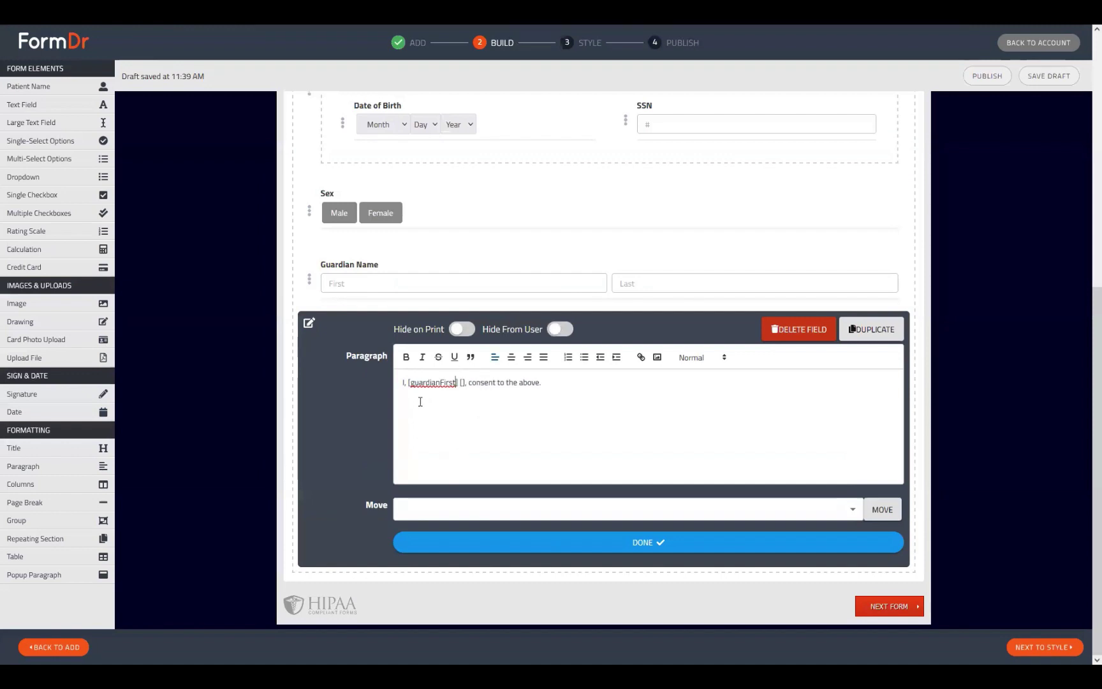
key("ctrl+v")
Step: Enter guardianLast in the consent paragraph's second pair of brackets and finish editing the paragraph
left_click(462, 382)
type("guardianLast")
left_click(591, 385)
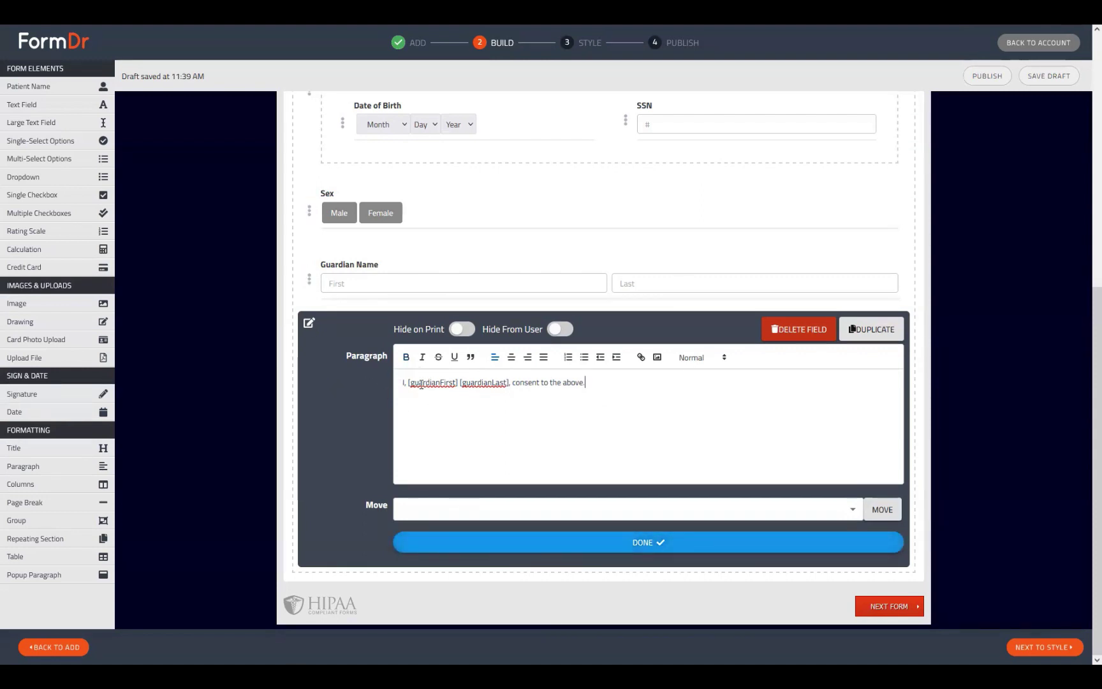
left_click(616, 545)
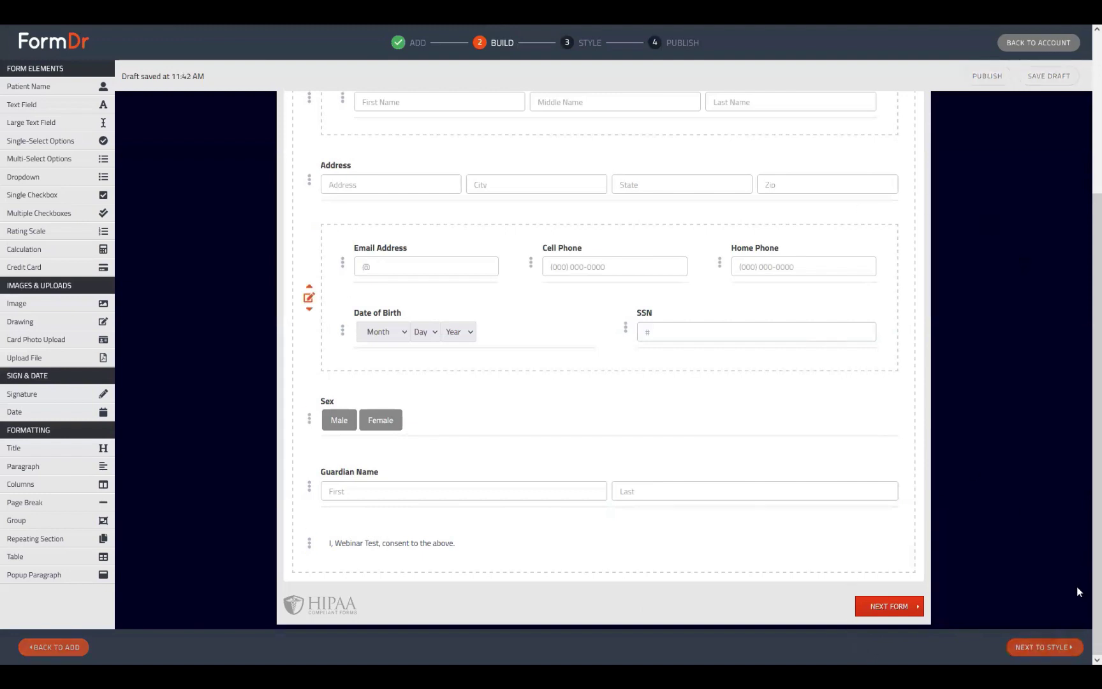
Step: Preview the Information form and enter "Webinar" and "Test" as the guardian's first and last name to test the consent paragraph
left_click(1045, 647)
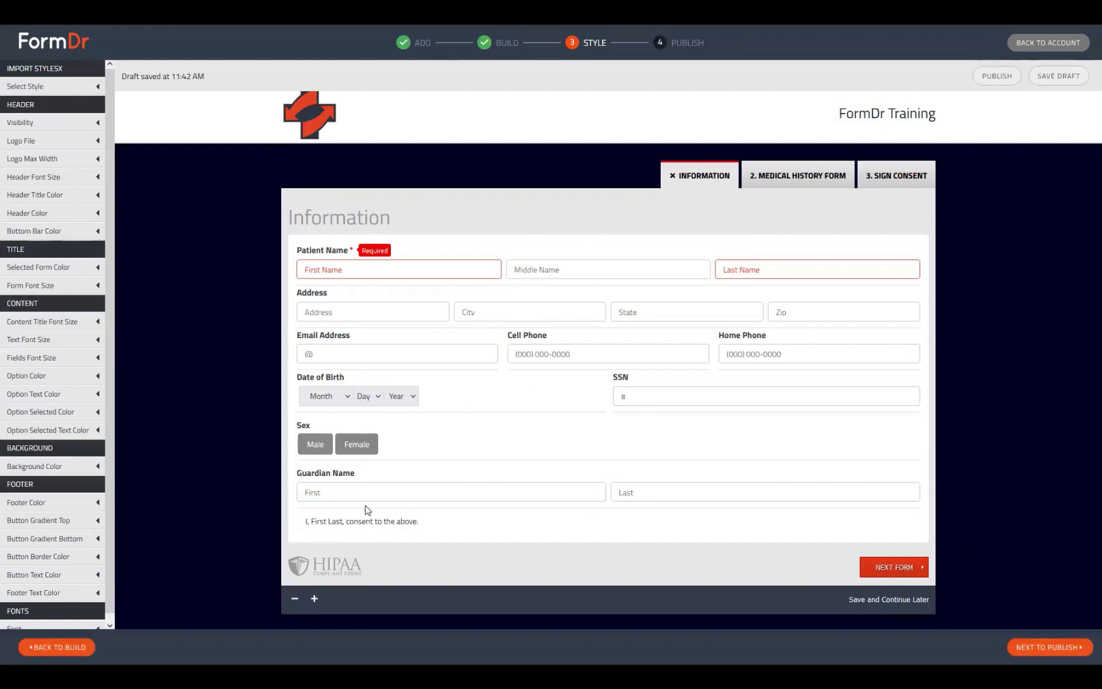
left_click(326, 492)
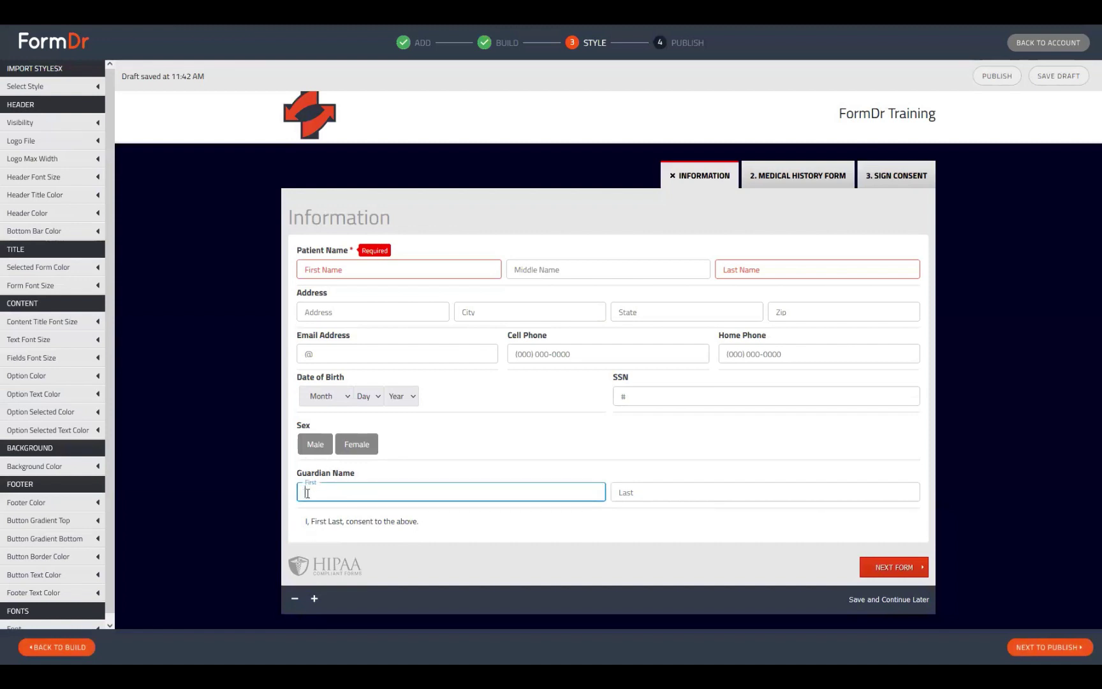
left_click(629, 485)
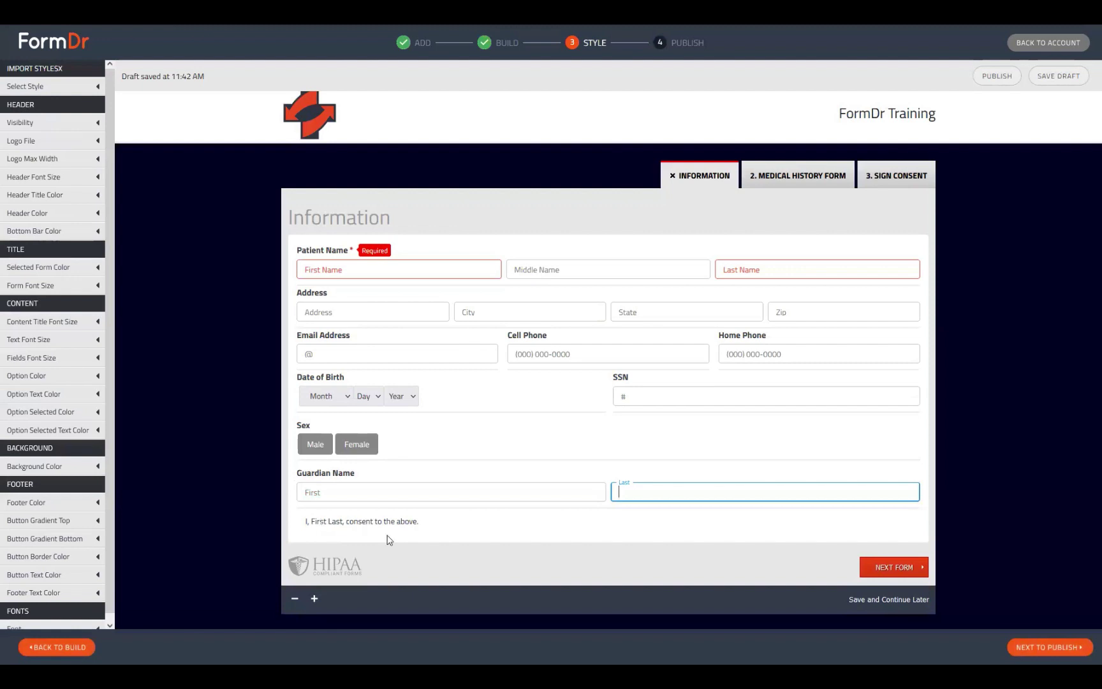
left_click(320, 488)
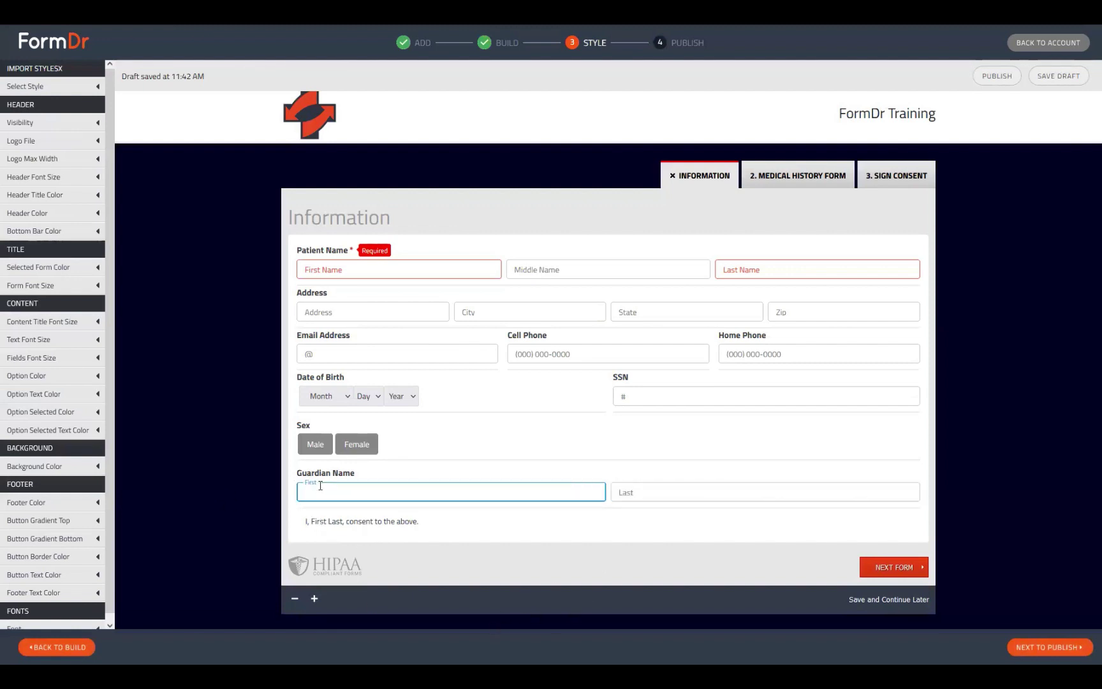
type("Webinar")
type("est")
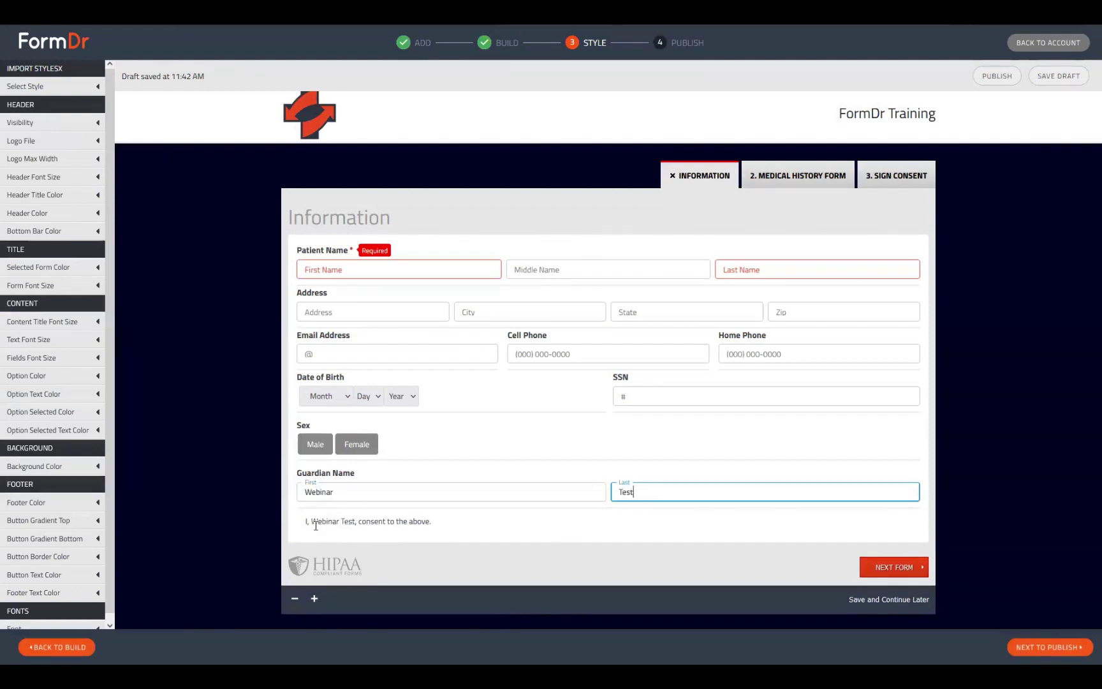
Step: Compare the guardian's first and last name fields with the name filled into the consent paragraph of the preview
left_click_drag(303, 526, 338, 522)
left_click(349, 519)
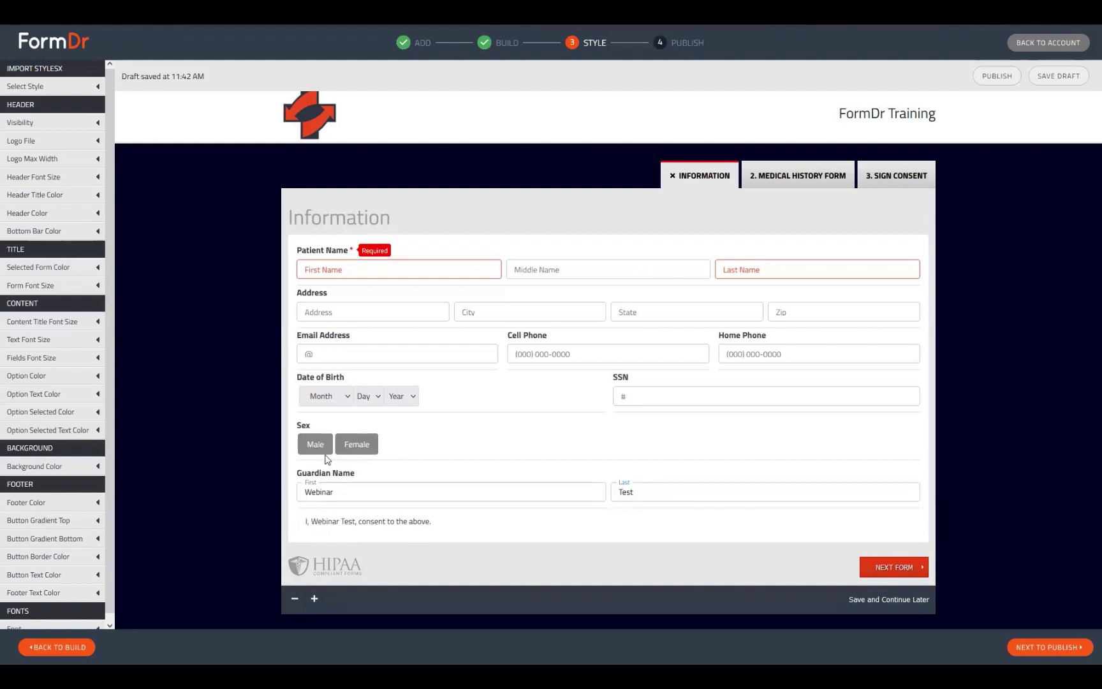
left_click(318, 492)
left_click(709, 491)
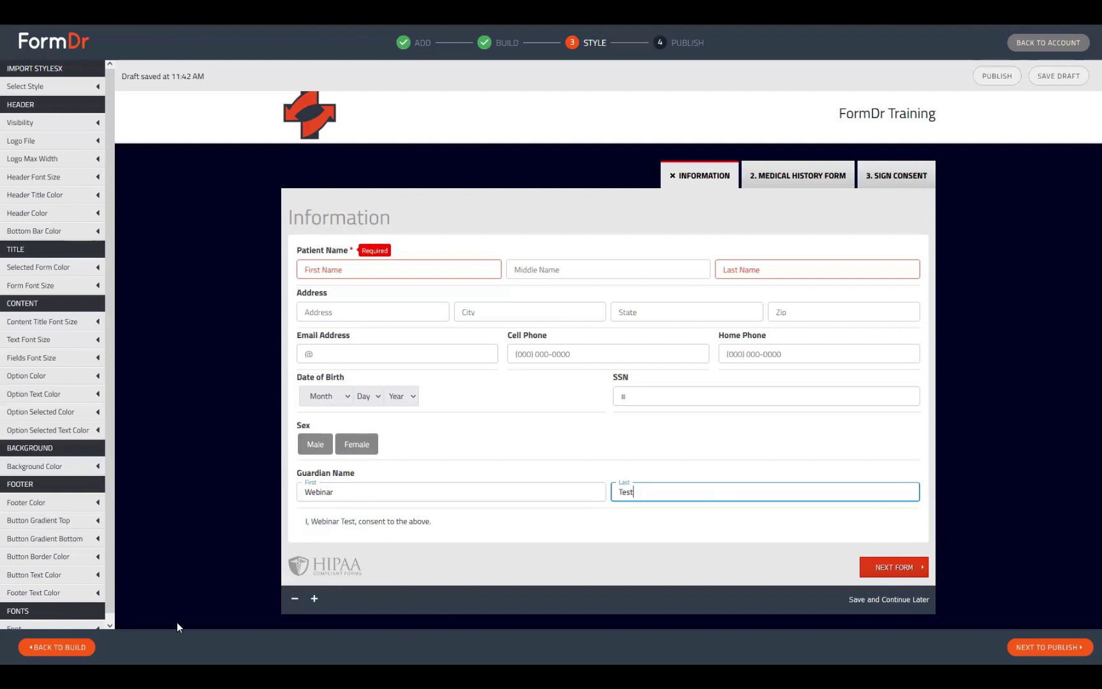
Step: Return to building the Information form, examine the bracketed references in the consent paragraph's settings, and close them
left_click(72, 645)
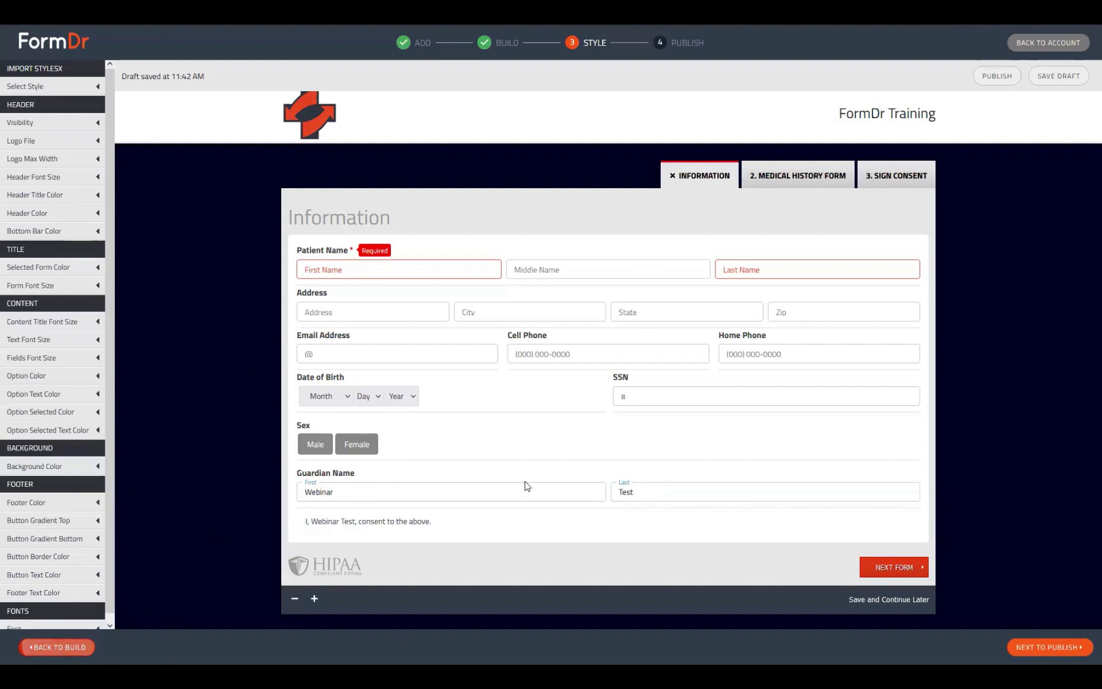
scroll(306, 564, "down", 3)
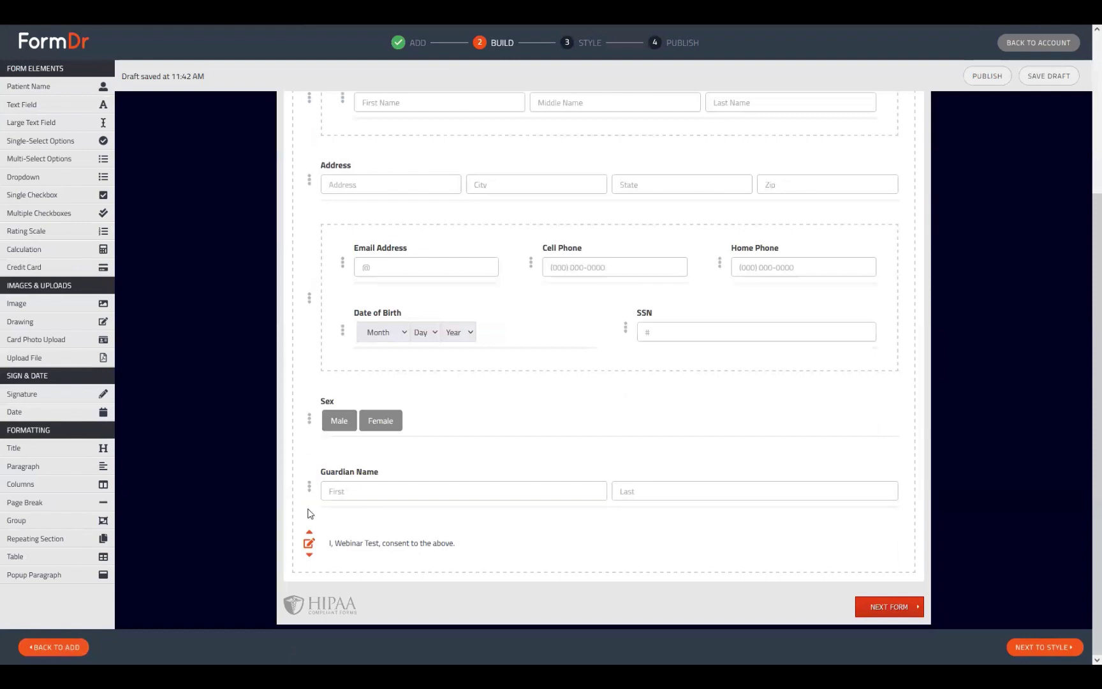
left_click(307, 543)
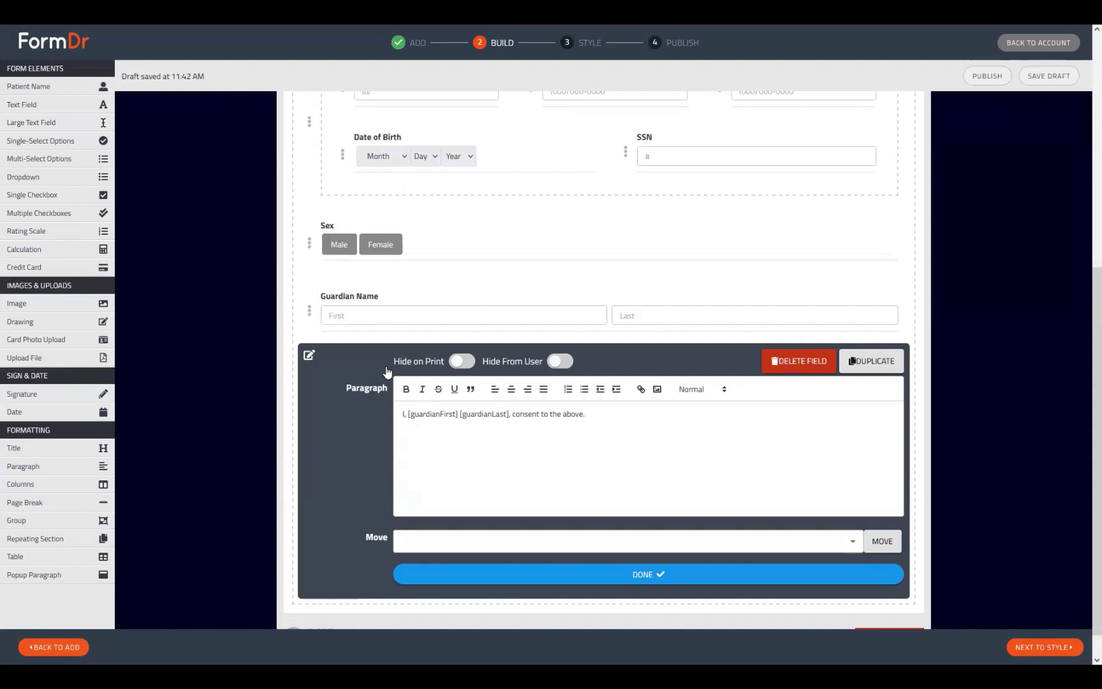
left_click(307, 361)
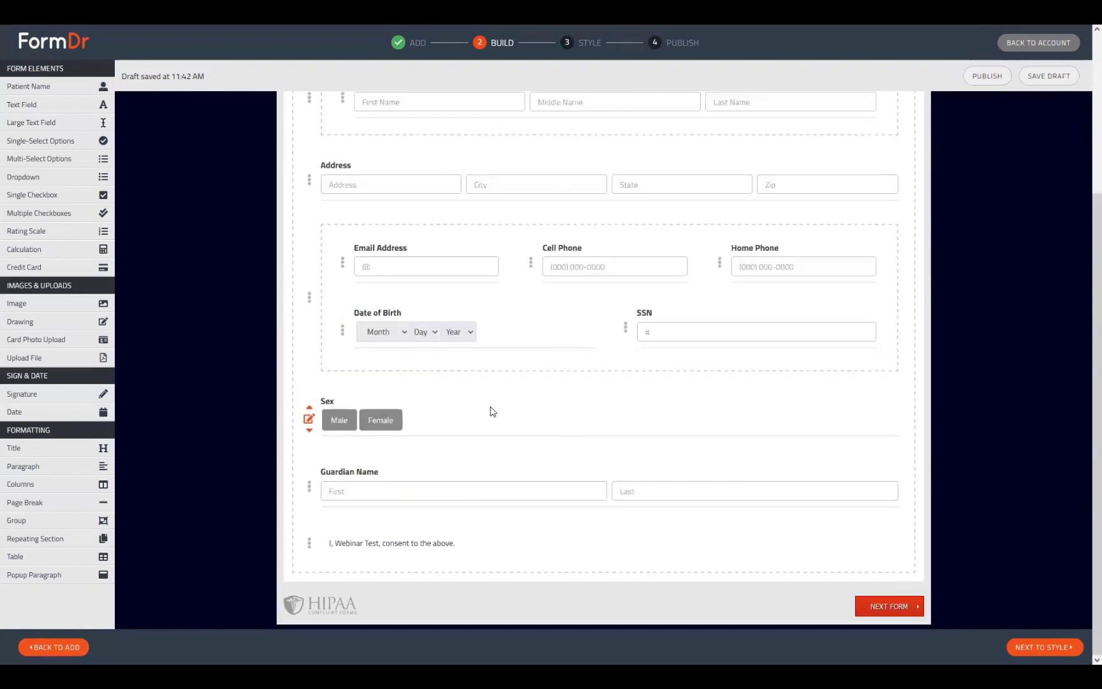
Step: Open the Sex field's settings and show the conditional fields under both the Male and Female options
left_click(308, 418)
scroll(507, 374, "down", 5)
scroll(572, 350, "up", 3)
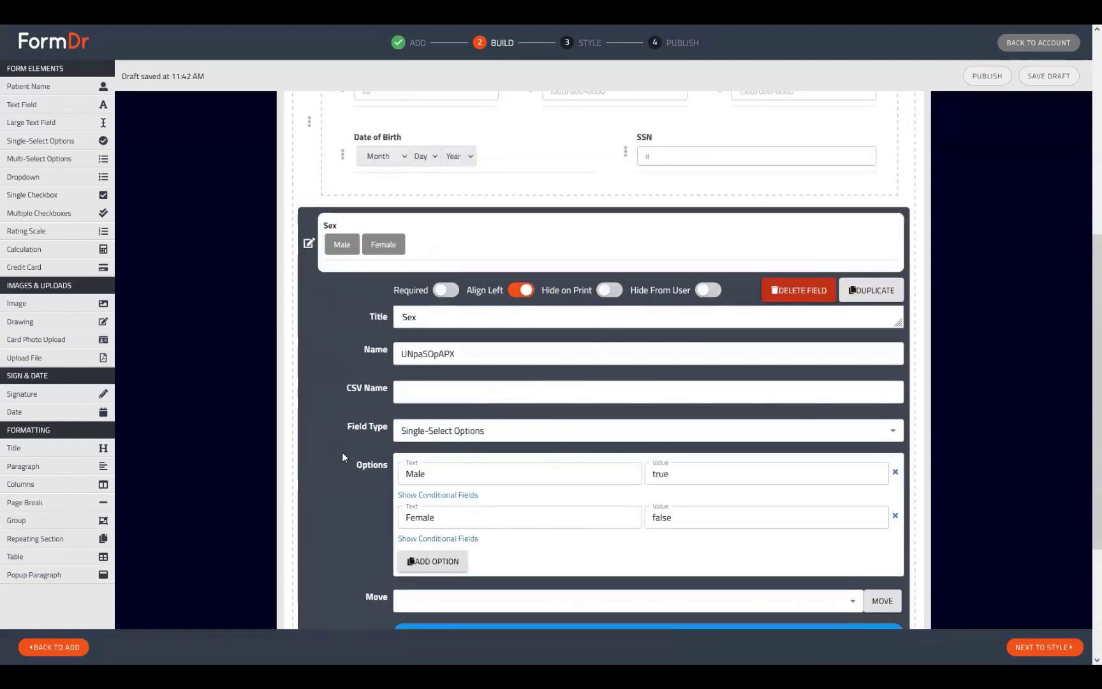
scroll(442, 344, "down", 2)
scroll(442, 344, "down", 1)
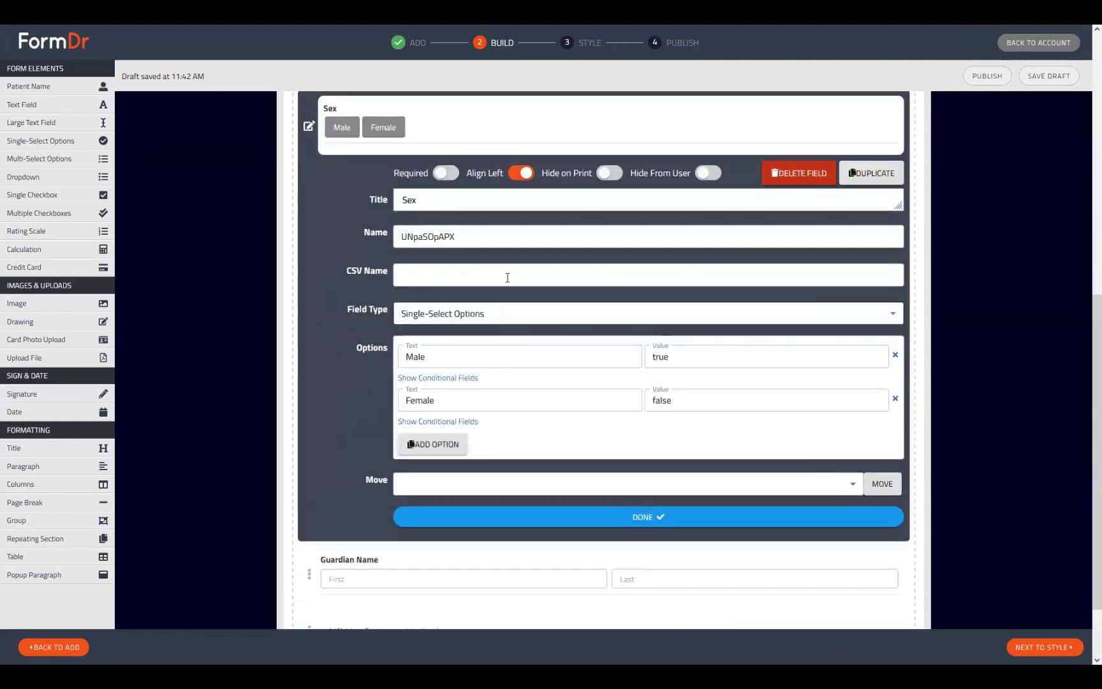
left_click(421, 378)
scroll(421, 383, "down", 3)
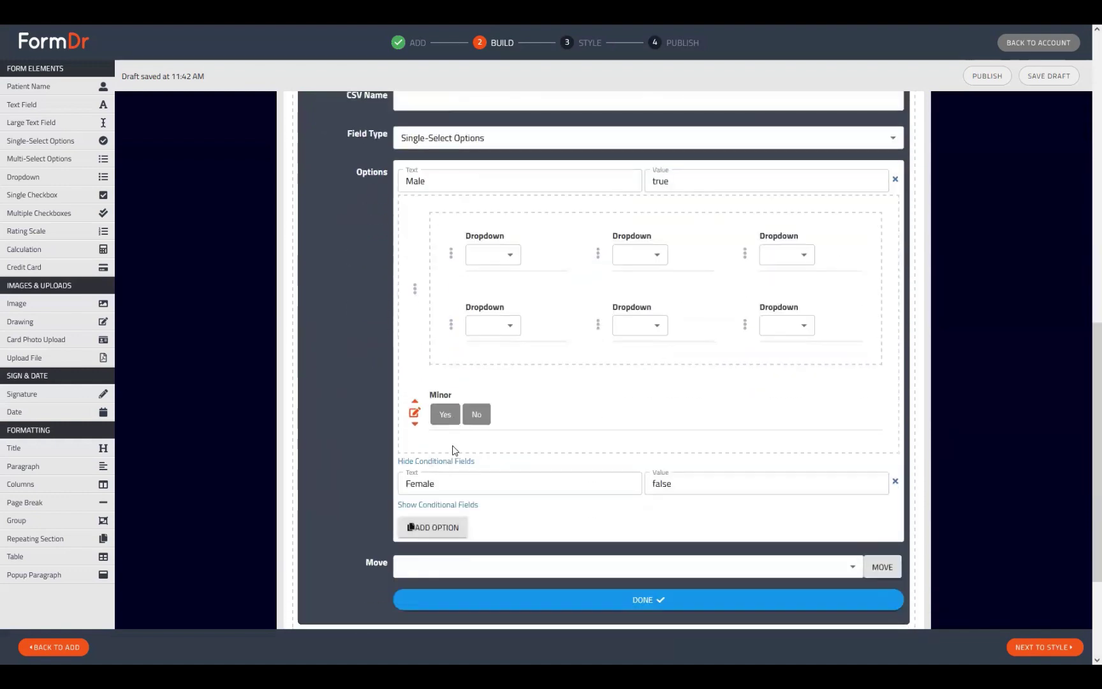
left_click(424, 504)
scroll(574, 364, "down", 3)
scroll(587, 367, "up", 3)
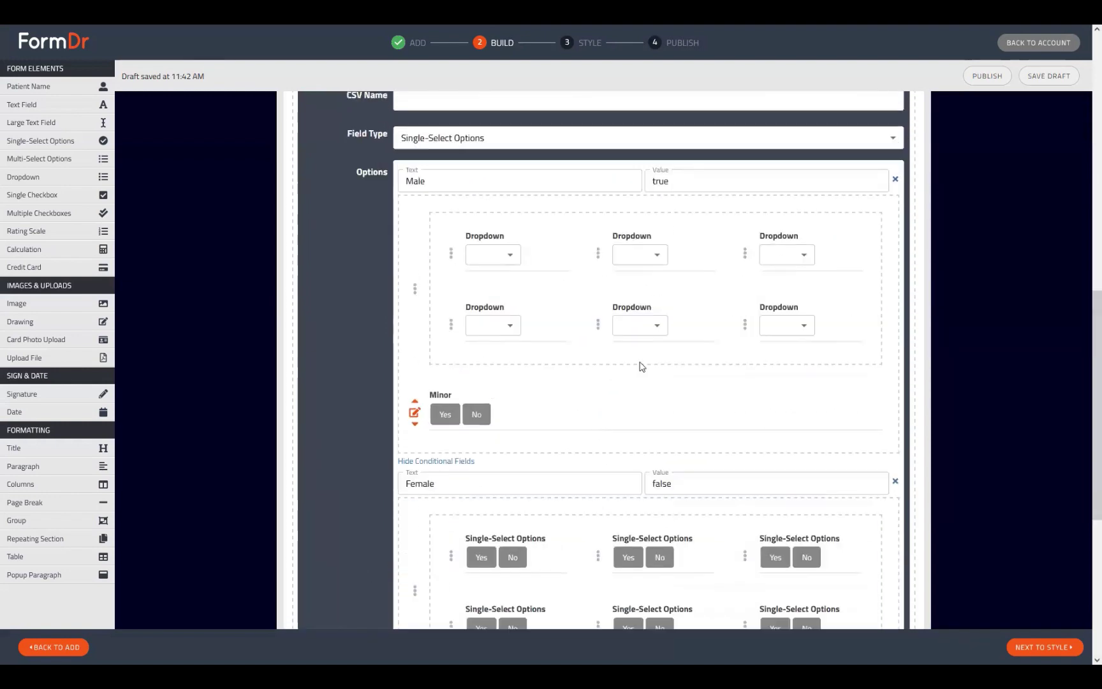
scroll(702, 255, "down", 3)
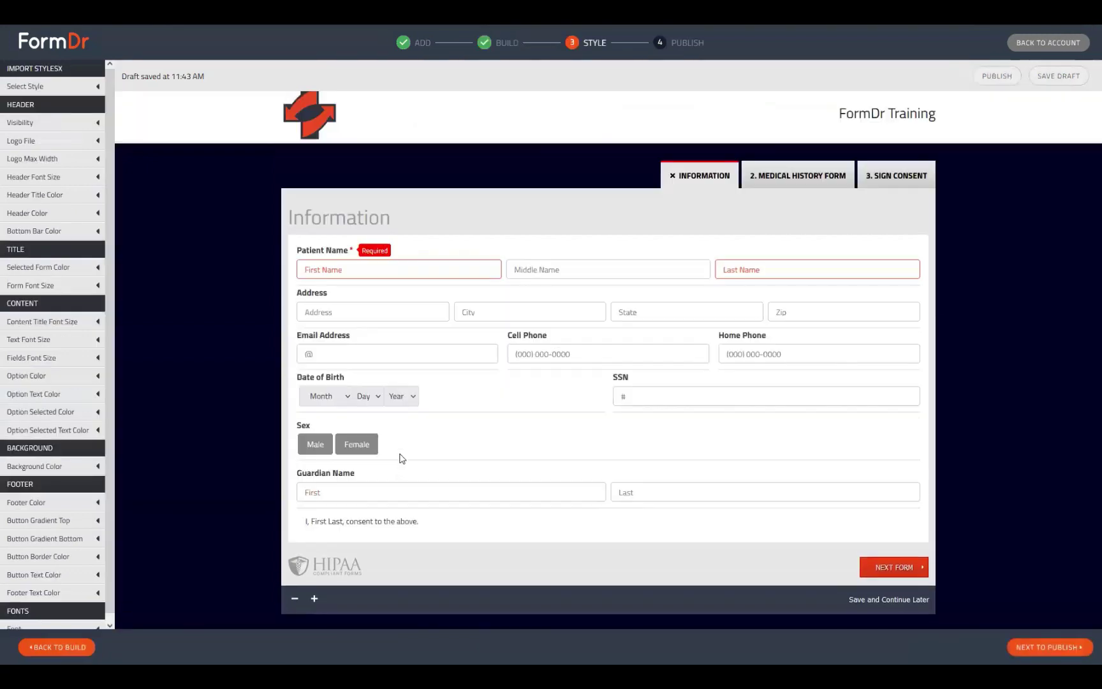
Step: Preview the Information form and switch the Sex answer between Male and Female to test the conditional fields
left_click(314, 447)
scroll(367, 312, "down", 2)
left_click(368, 312)
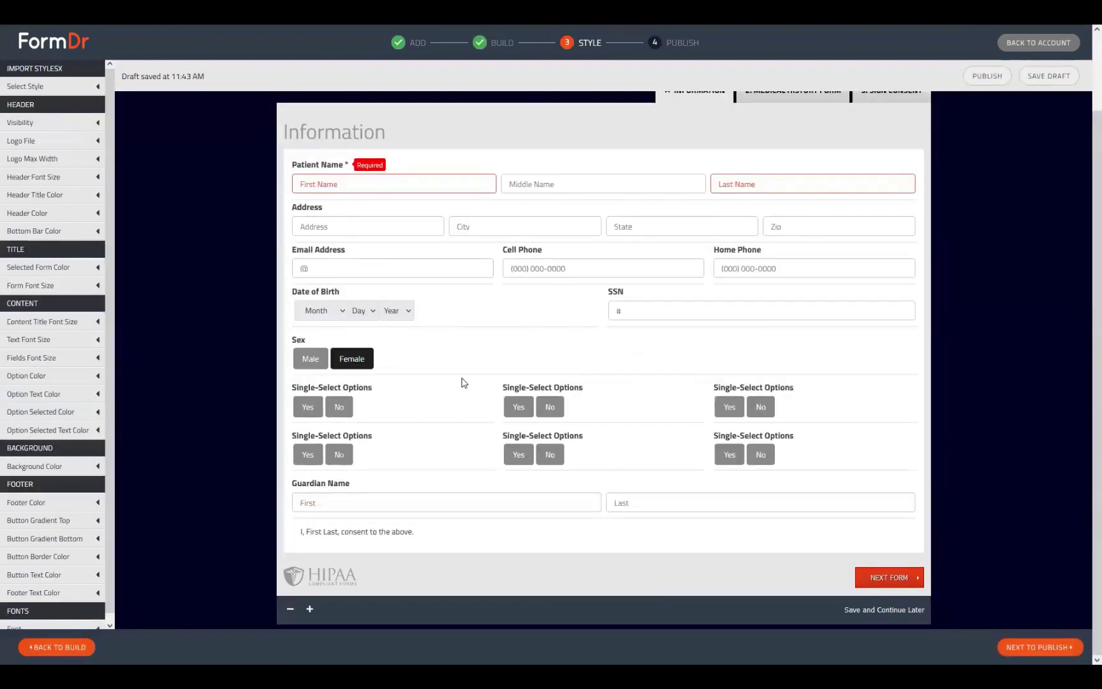
left_click(311, 358)
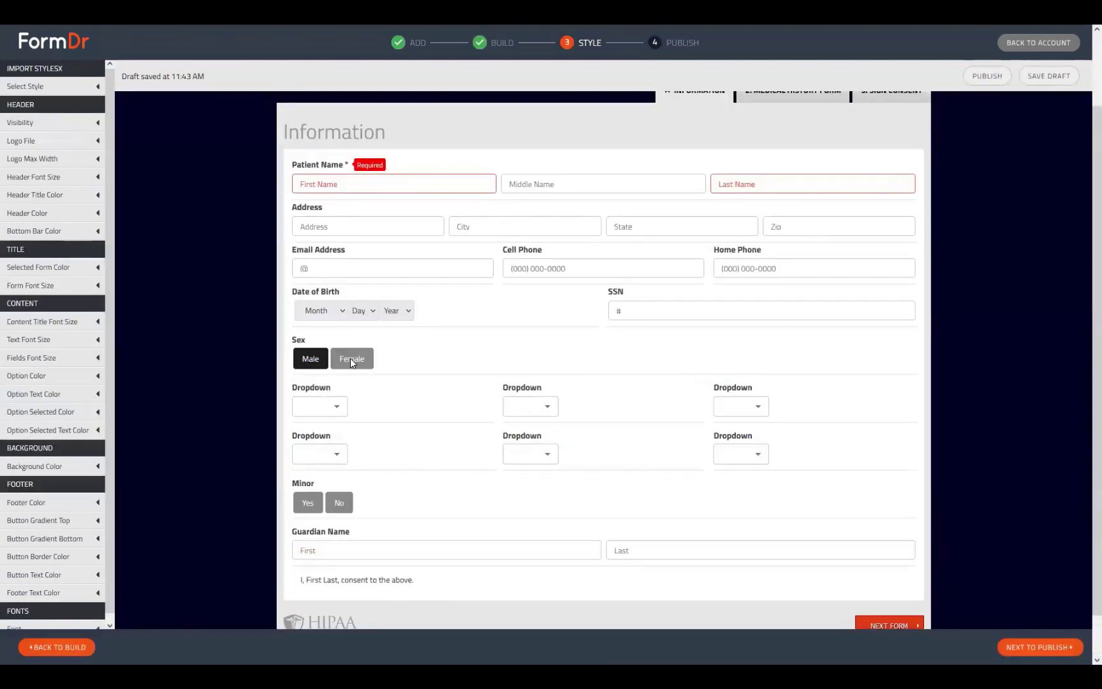
left_click(350, 359)
left_click(300, 357)
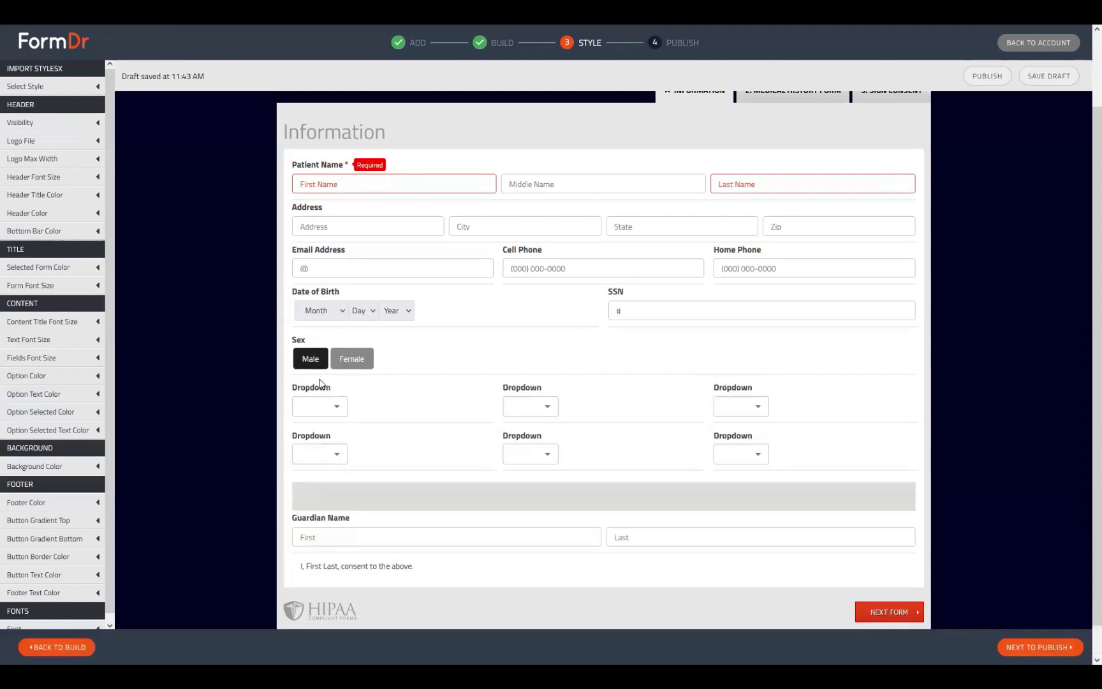
Step: Return to building the form and add a Single-Select Options field between Sex and Guardian Name
left_click(81, 646)
scroll(370, 459, "down", 3)
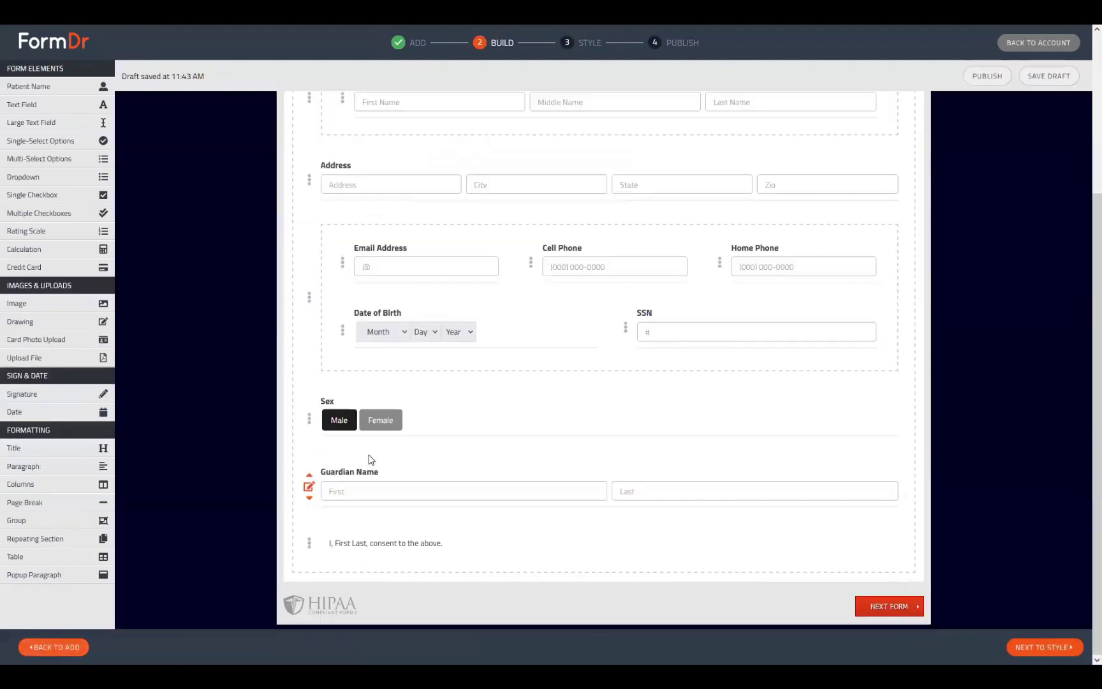
left_click(309, 419)
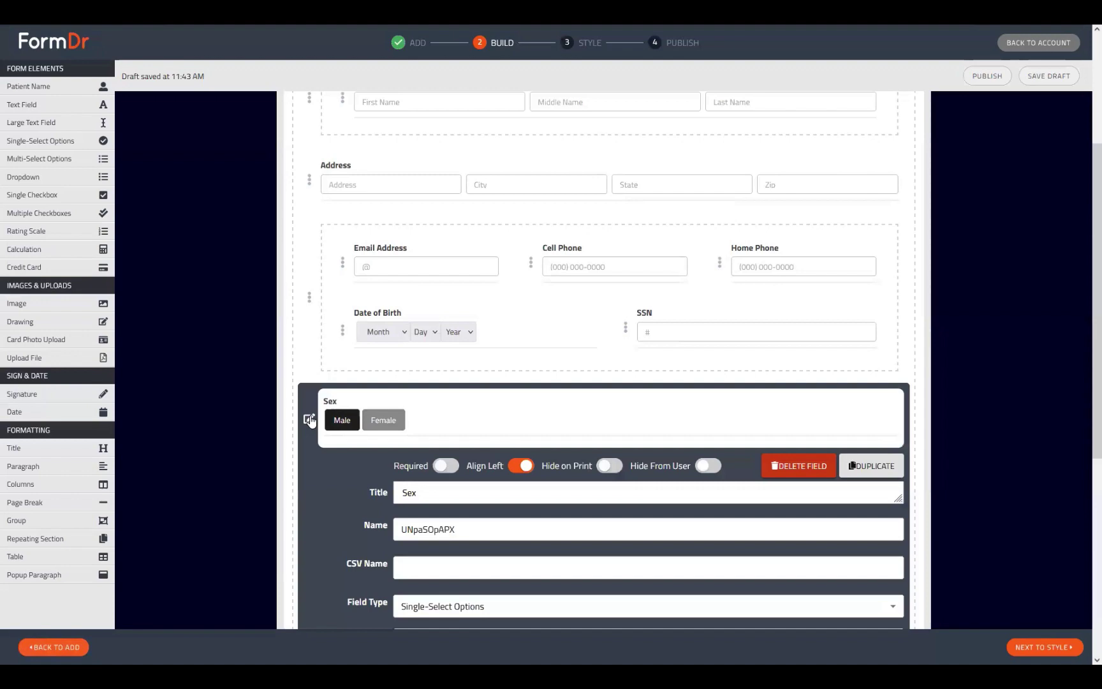
left_click(309, 420)
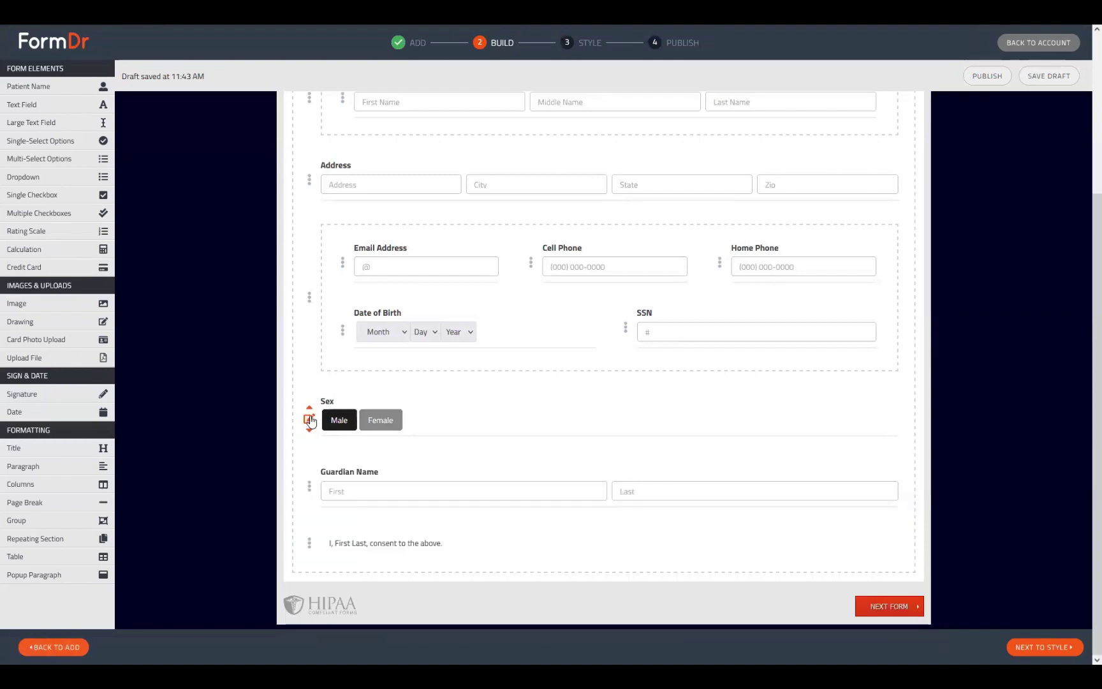
left_click_drag(38, 141, 307, 376)
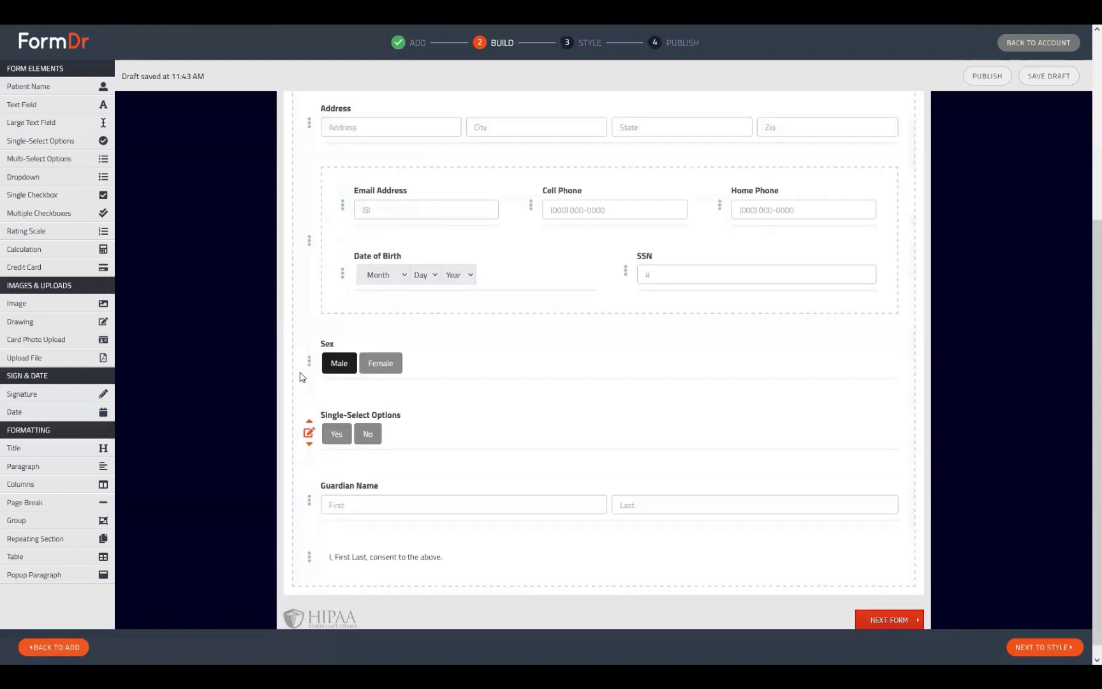
Step: Open the Sex field's settings and examine its Name entry
left_click(308, 362)
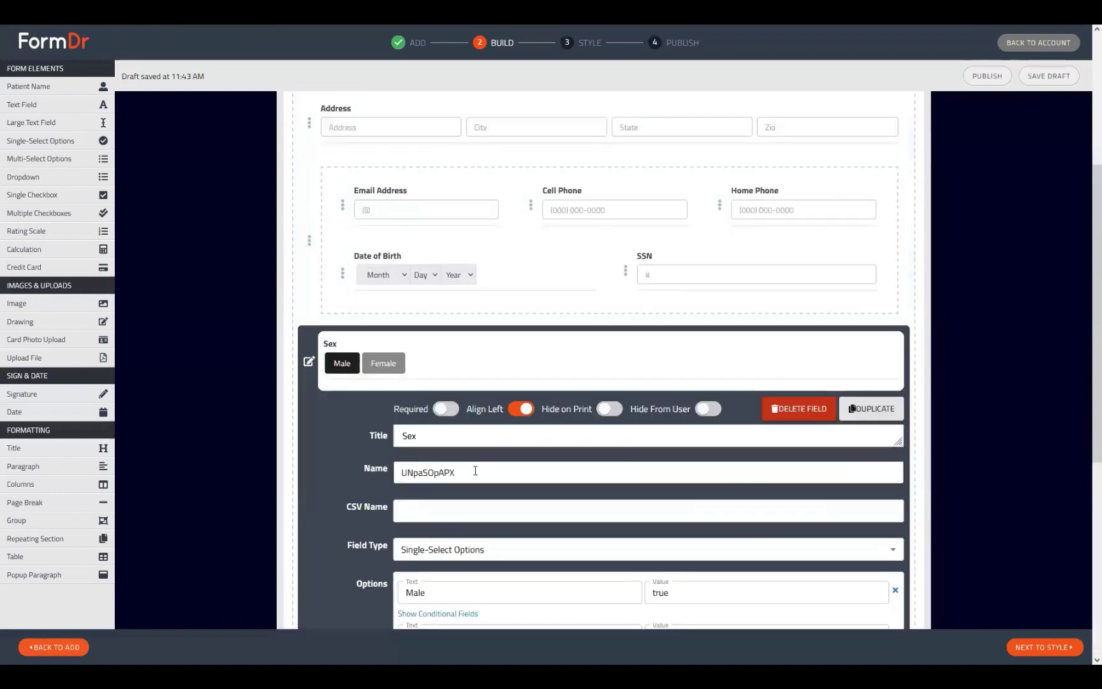
scroll(475, 470, "down", 2)
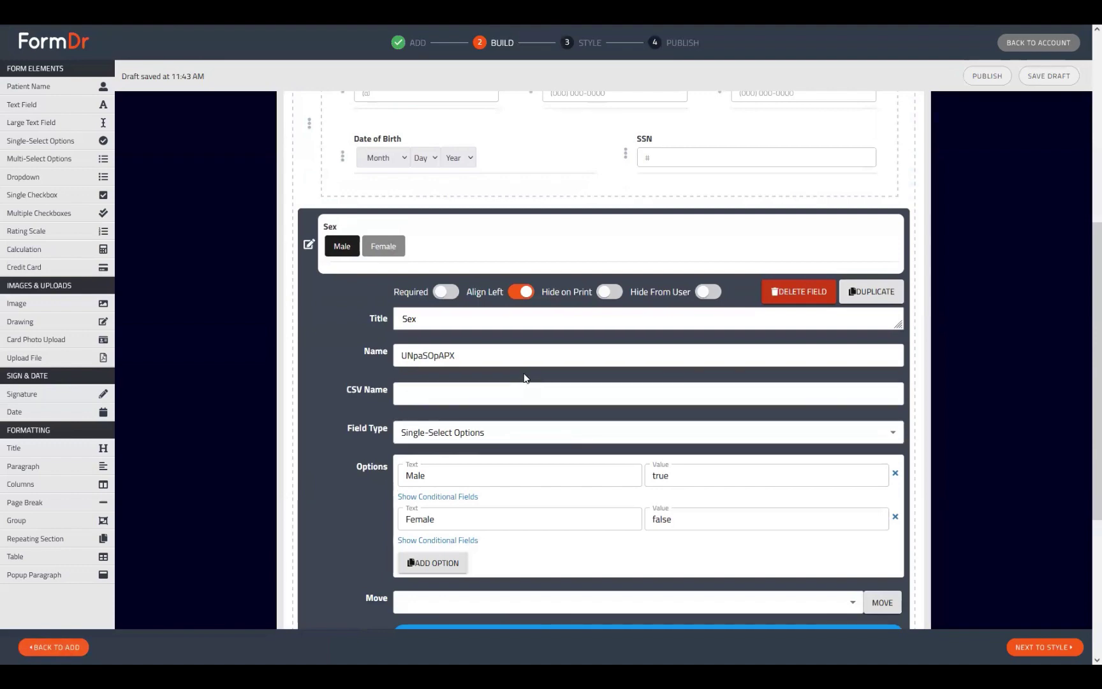
left_click(495, 355)
double_click(474, 355)
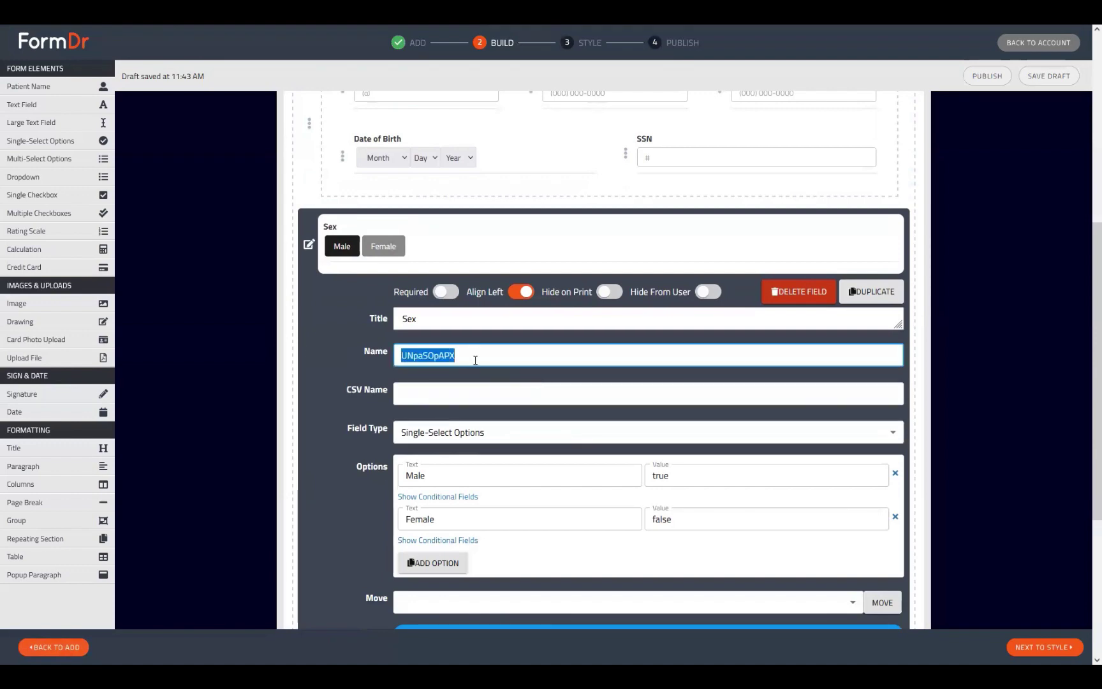
left_click(495, 352)
left_click_drag(574, 357, 349, 358)
Step: Examine the values and display texts of the Sex field's Male and Female options
left_click(717, 476)
double_click(708, 477)
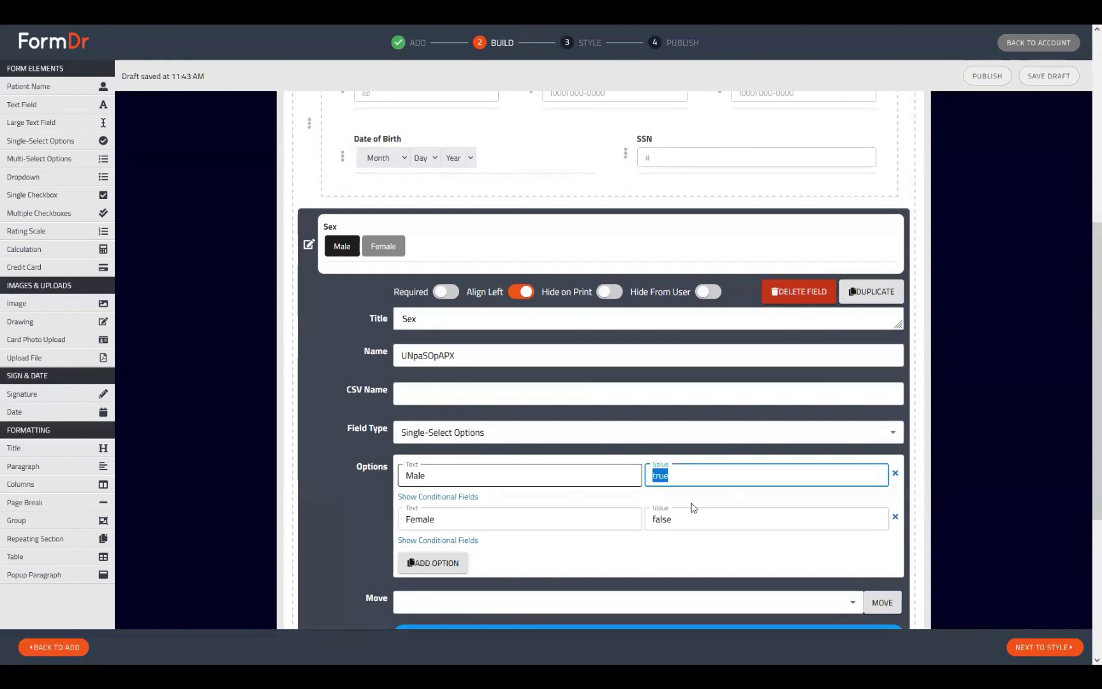
left_click(695, 519)
double_click(696, 519)
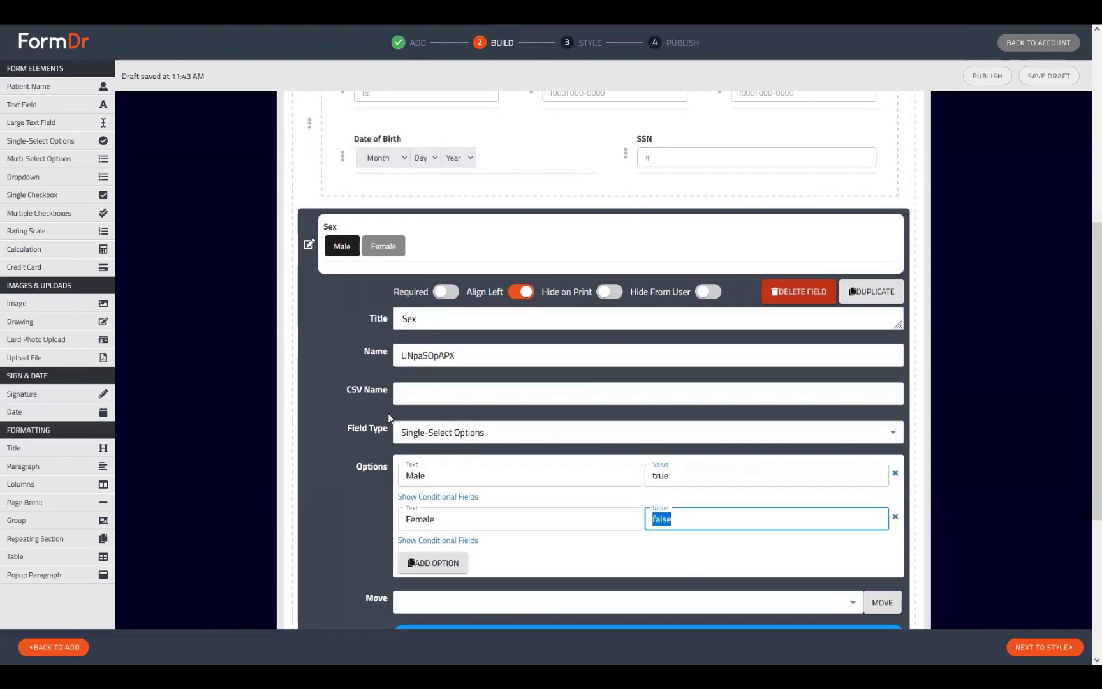
left_click(421, 475)
double_click(415, 476)
double_click(454, 518)
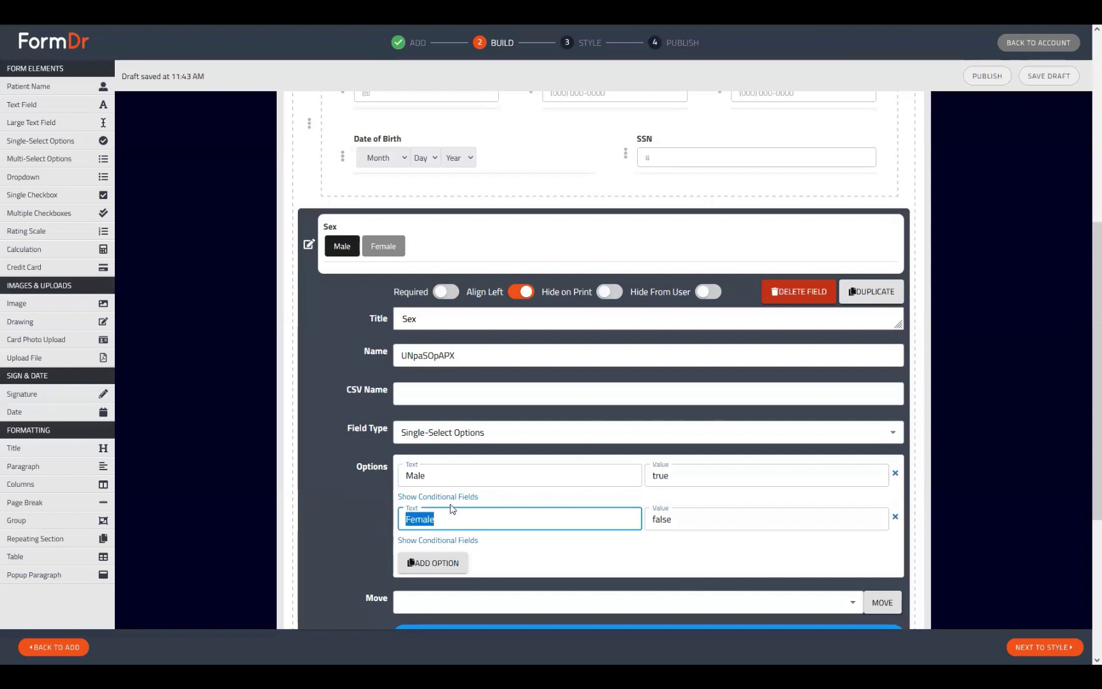
left_click(447, 479)
double_click(445, 483)
scroll(478, 472, "down", 2)
scroll(484, 475, "down", 2)
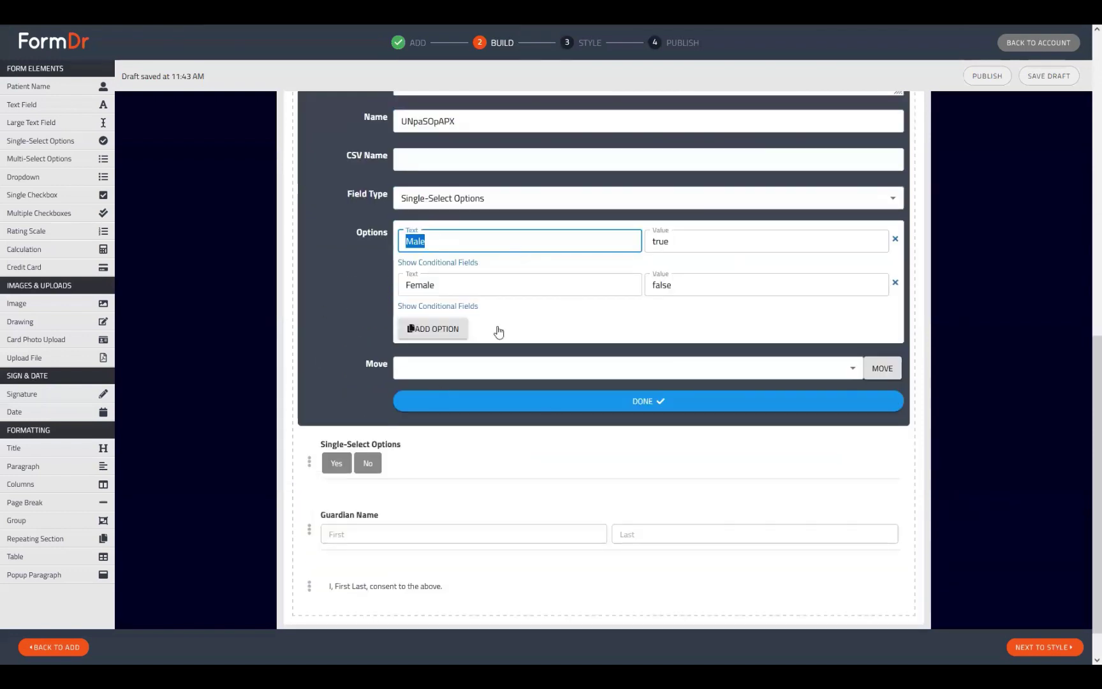
scroll(361, 328, "up", 2)
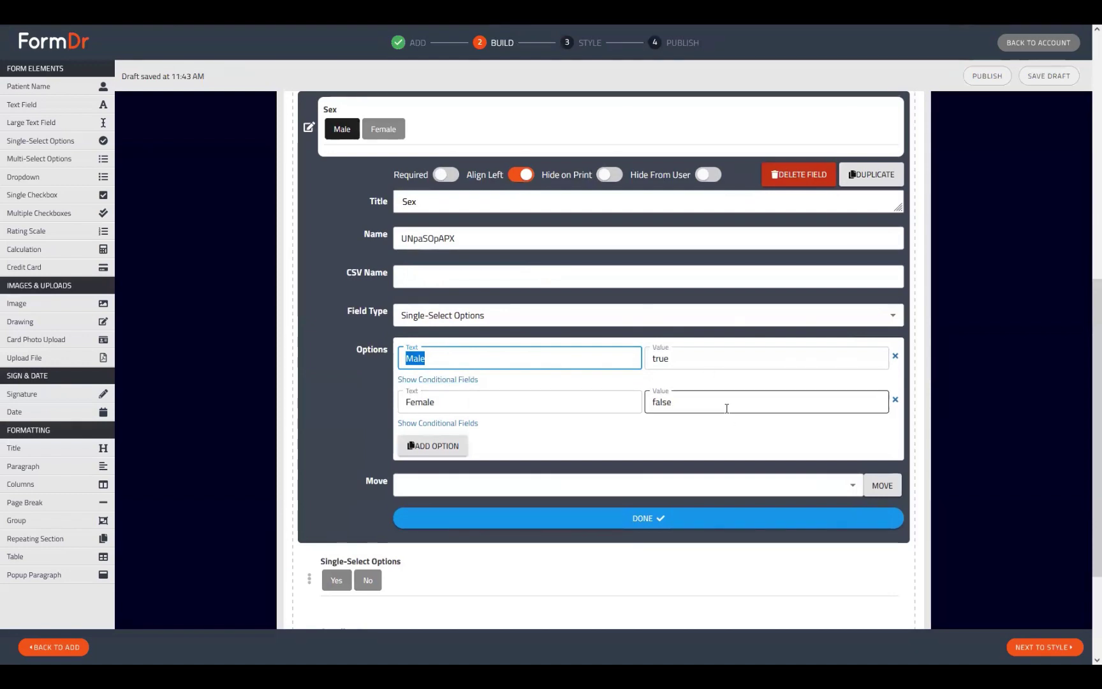
Step: Compare the Sex field's name and option values with those in the new Single-Select Options field's settings
left_click(700, 408)
left_click(714, 357)
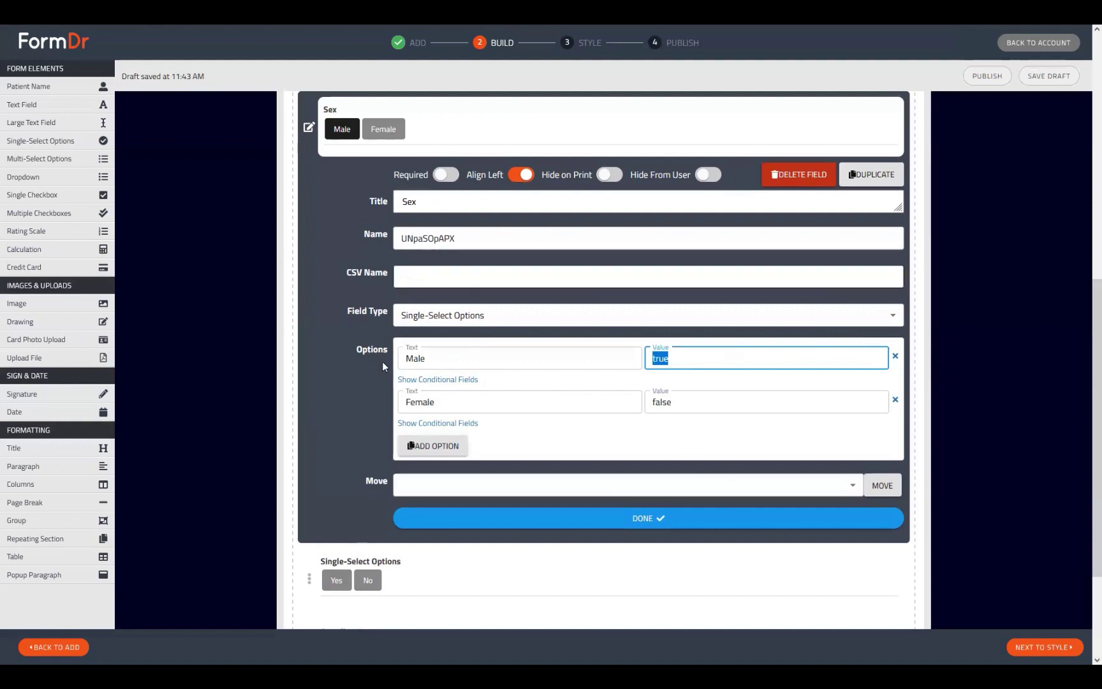
left_click(498, 243)
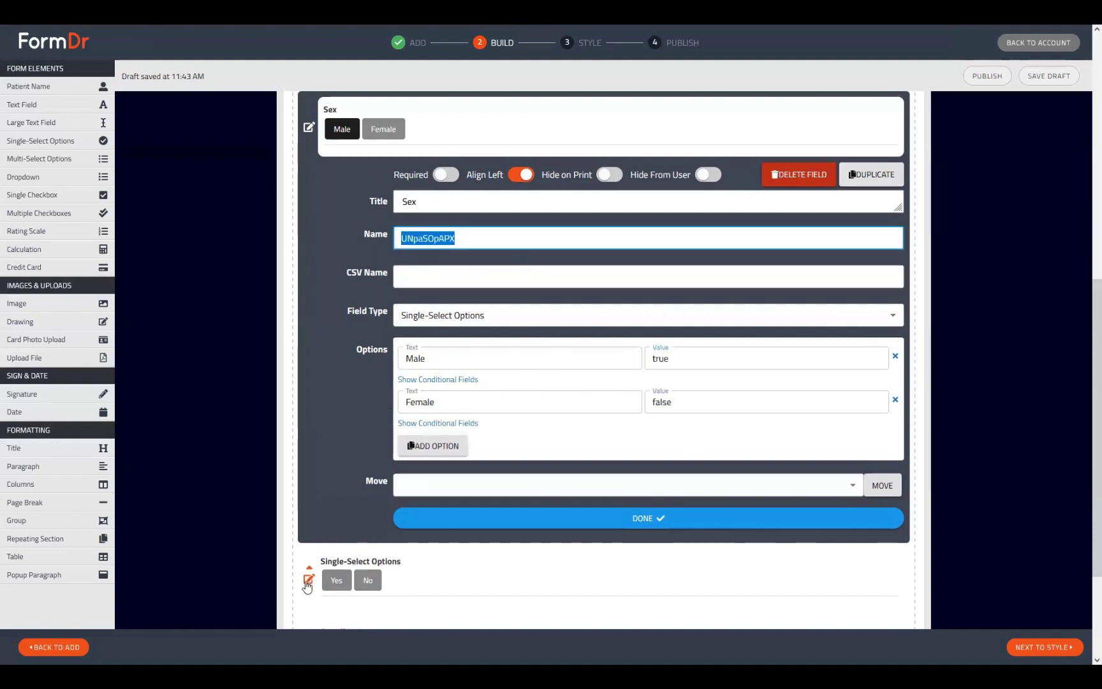
left_click(309, 579)
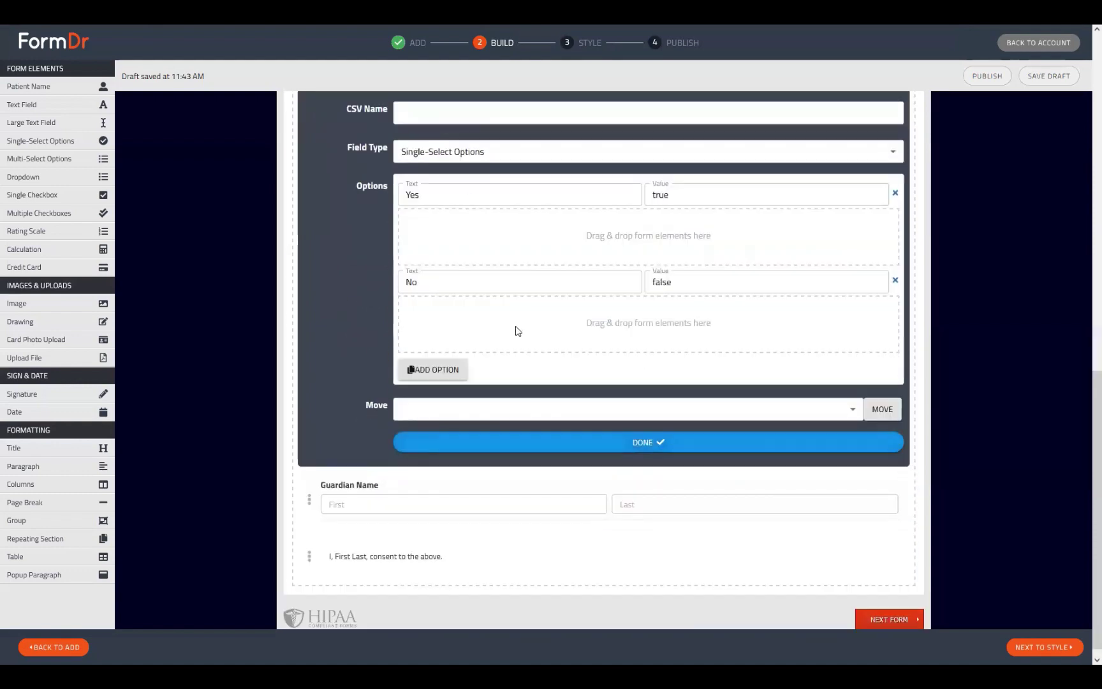
scroll(604, 433, "up", 4)
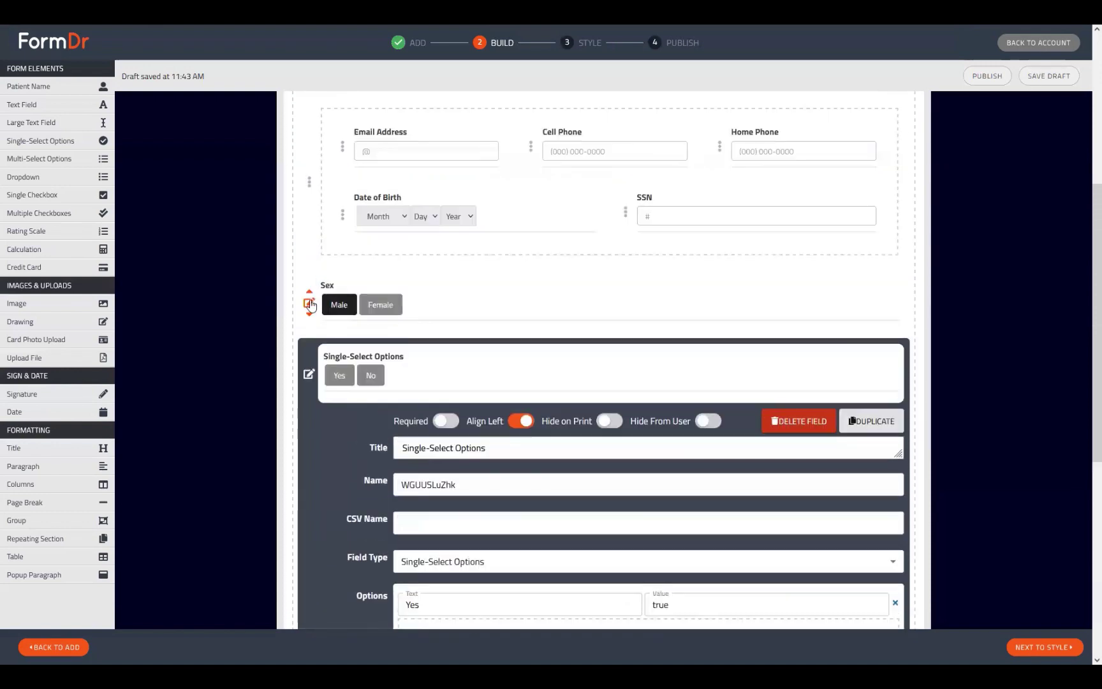
Step: Reopen the Sex field's settings and review its Male and Female option values together with its Name
left_click(310, 305)
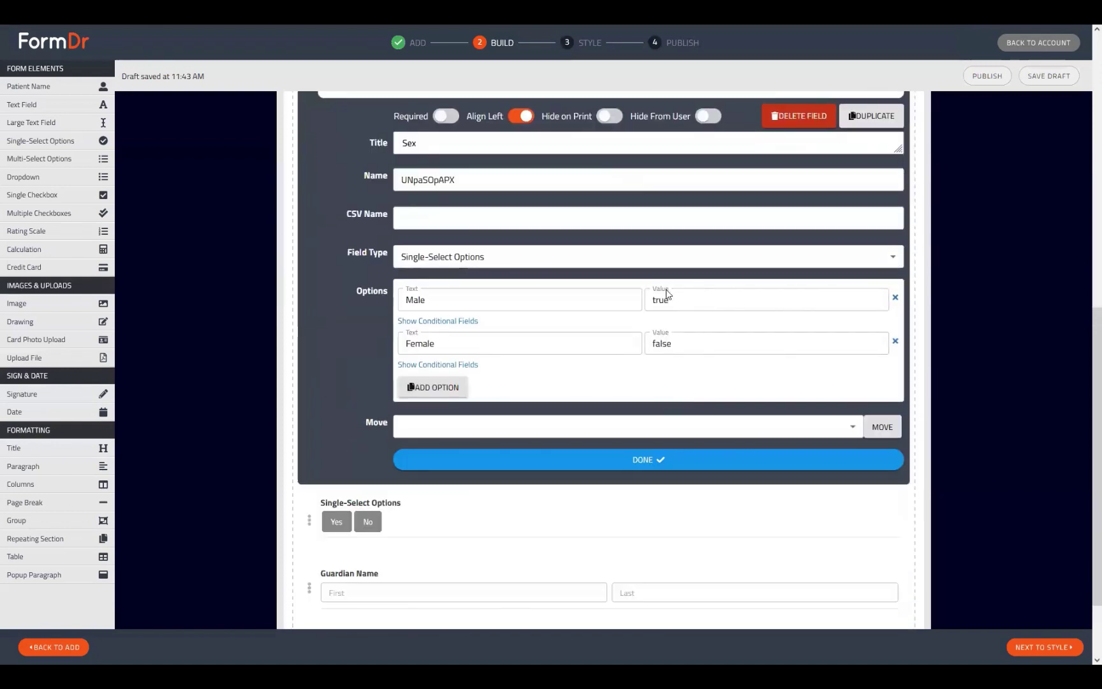
left_click_drag(699, 361, 649, 391)
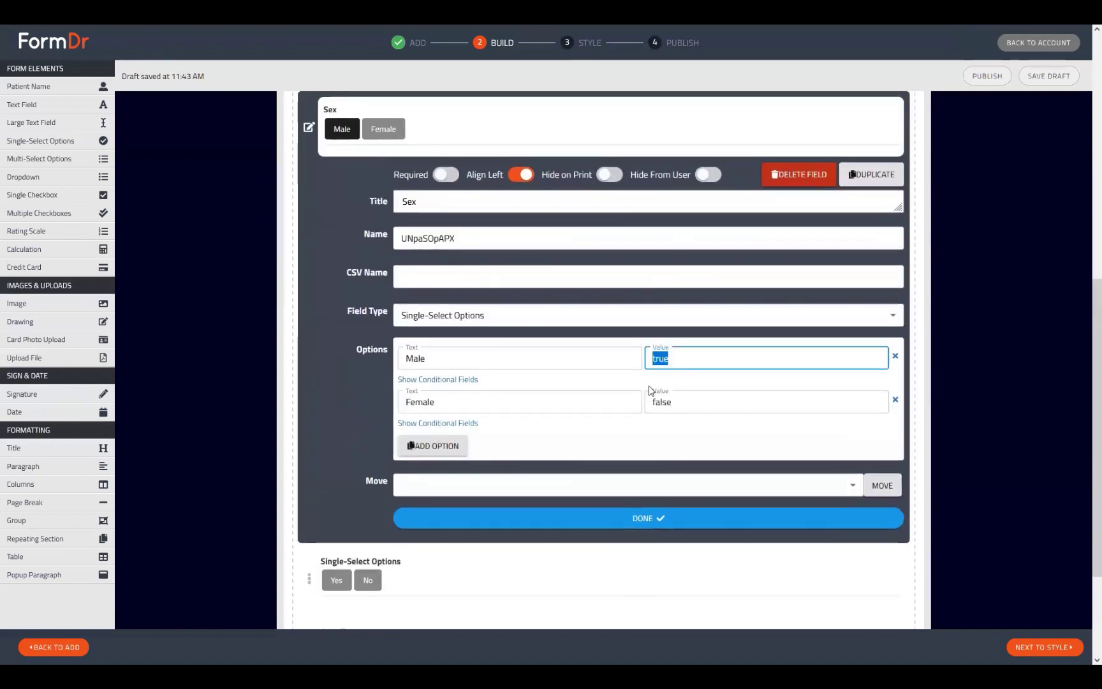
left_click_drag(714, 402, 646, 403)
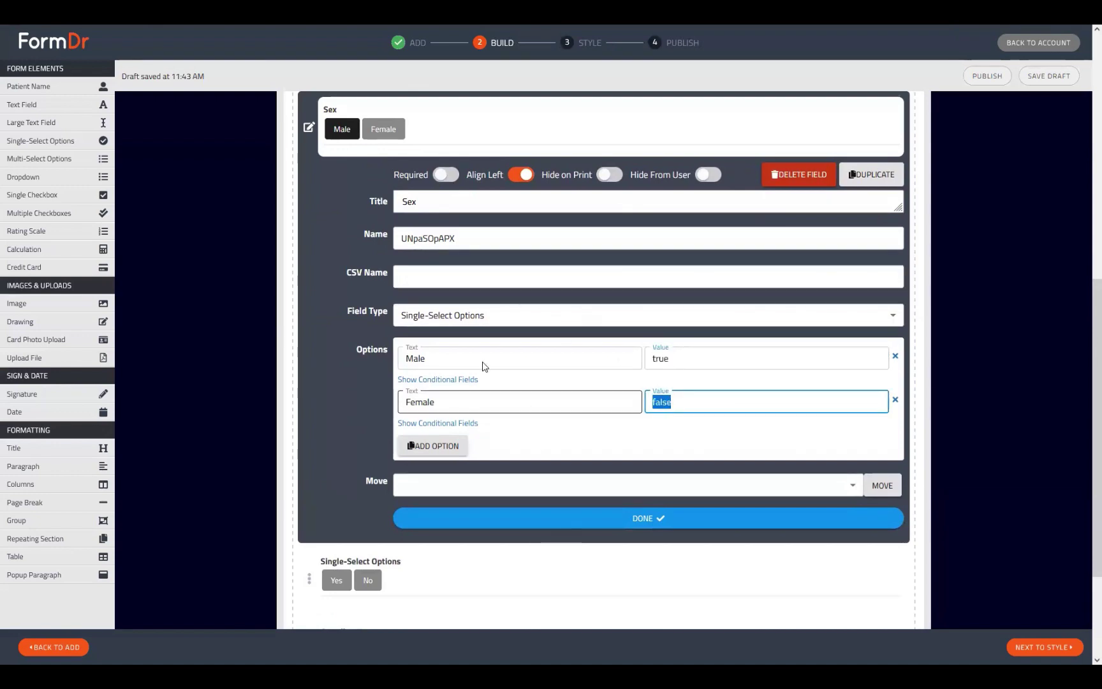
double_click(442, 238)
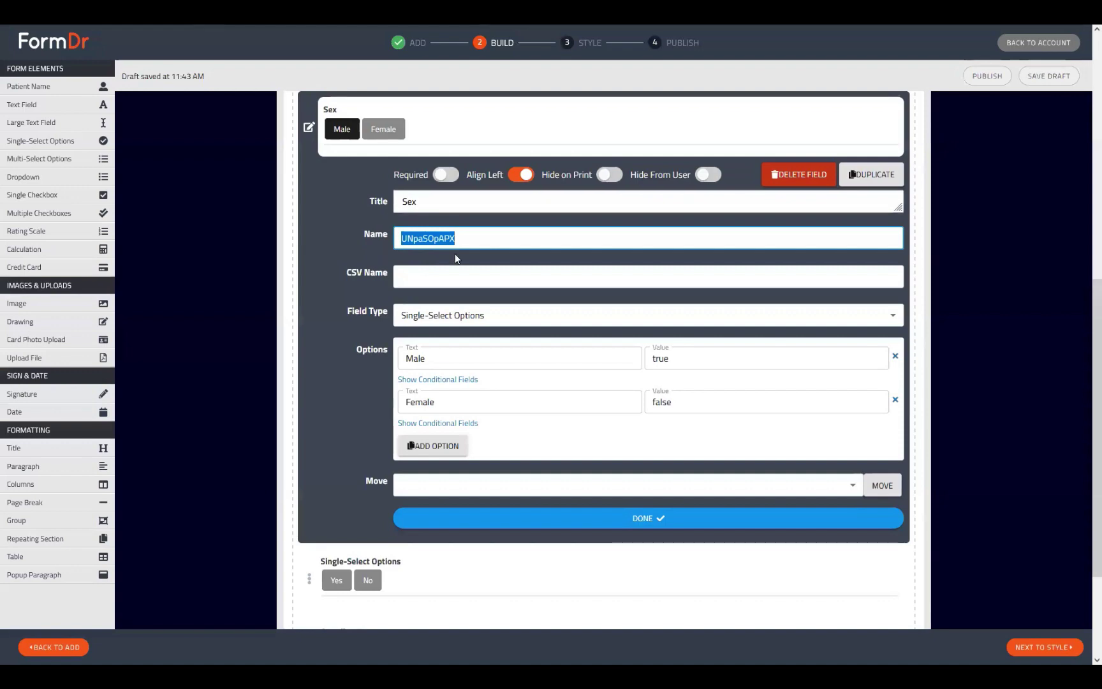
left_click(366, 240)
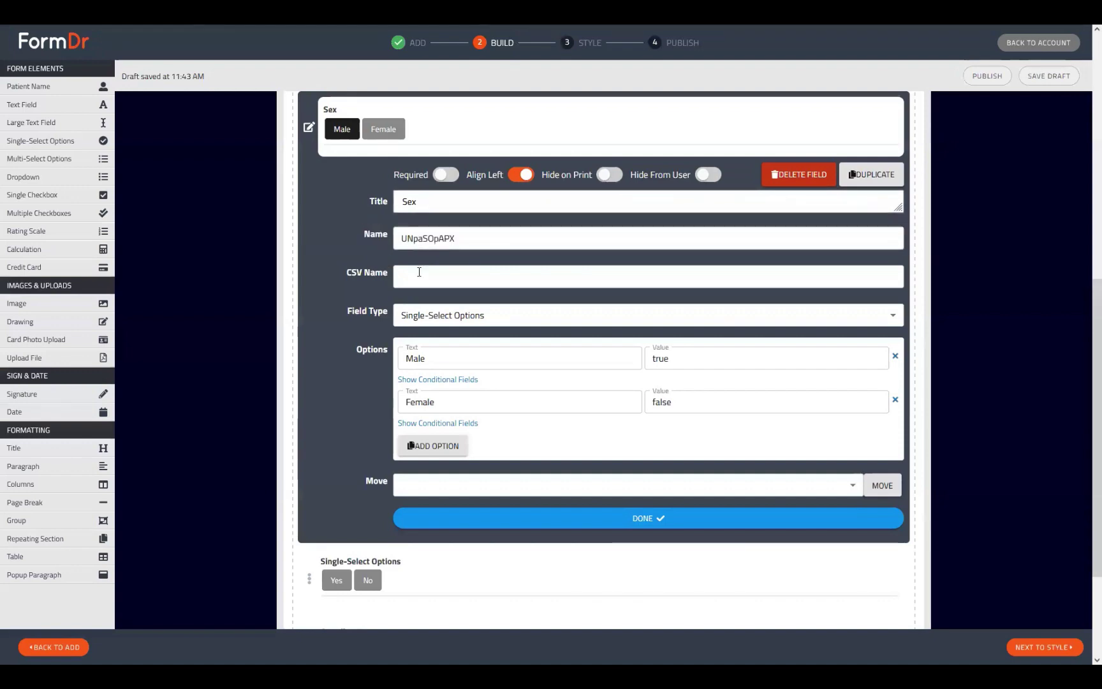
Step: Copy the Sex field's Name, UNpaSOpAPX, into the Name of the Single-Select Options field below it and close that field's settings
left_click(412, 360)
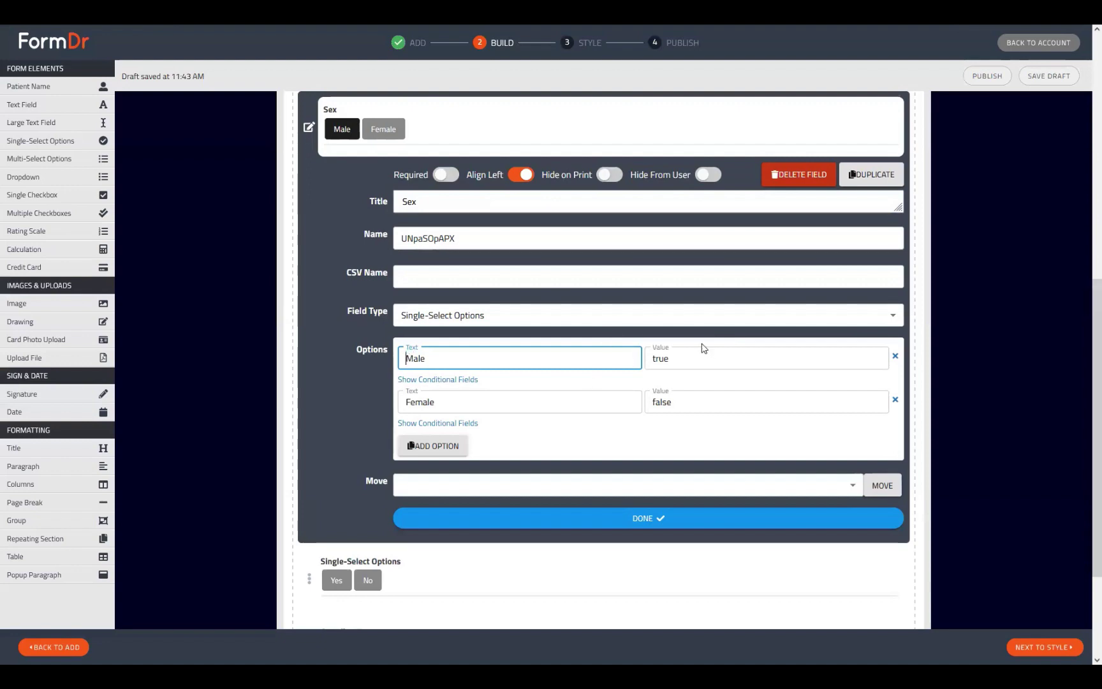
left_click(688, 360)
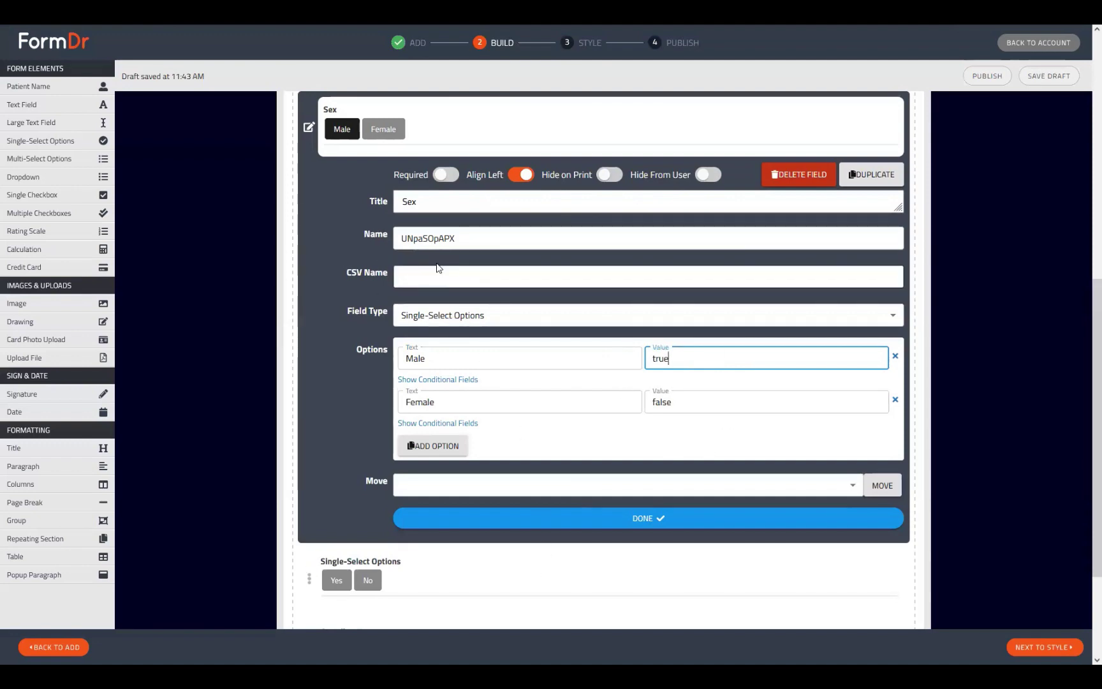
double_click(436, 242)
key("ctrl+c")
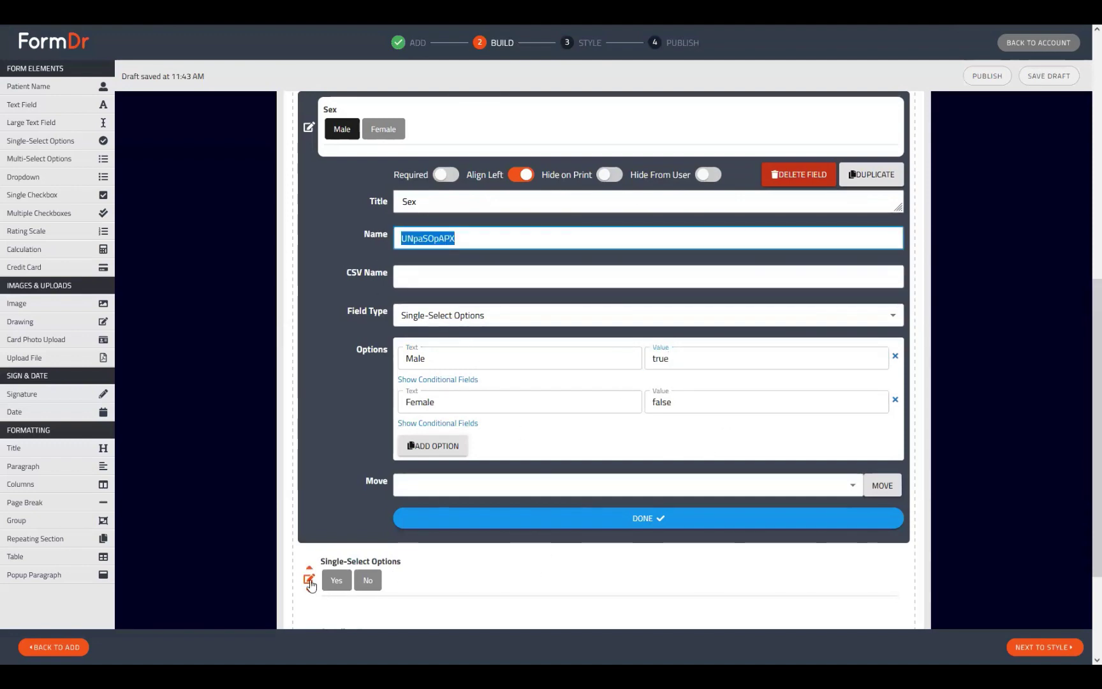
left_click(310, 582)
double_click(438, 310)
key("ctrl+v")
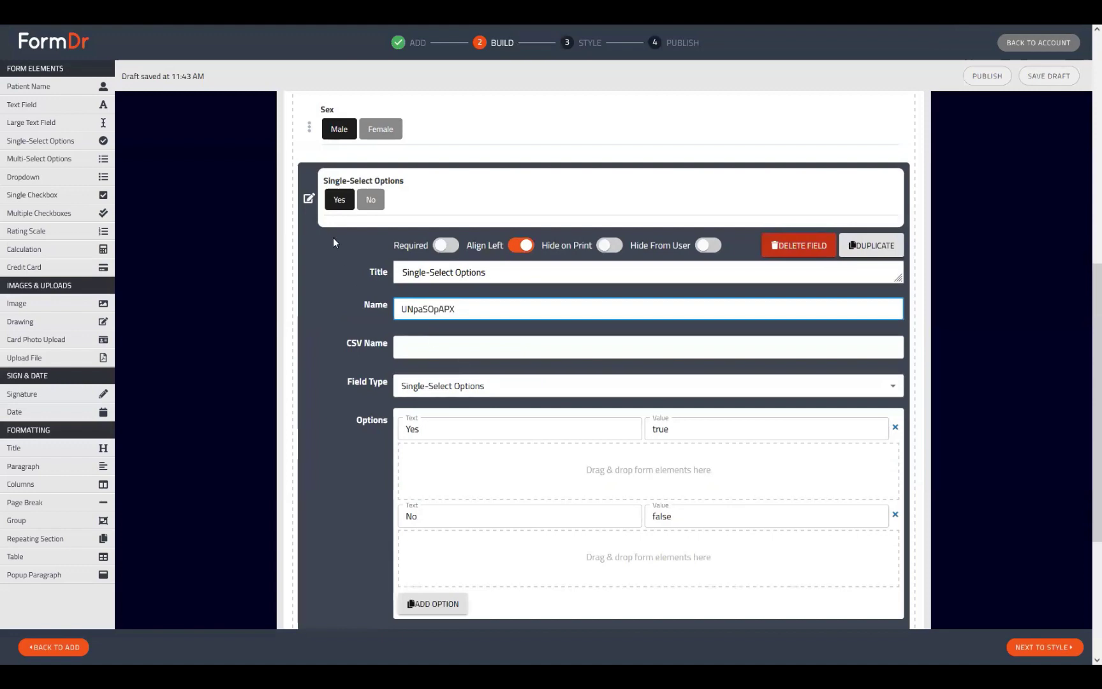
left_click(309, 198)
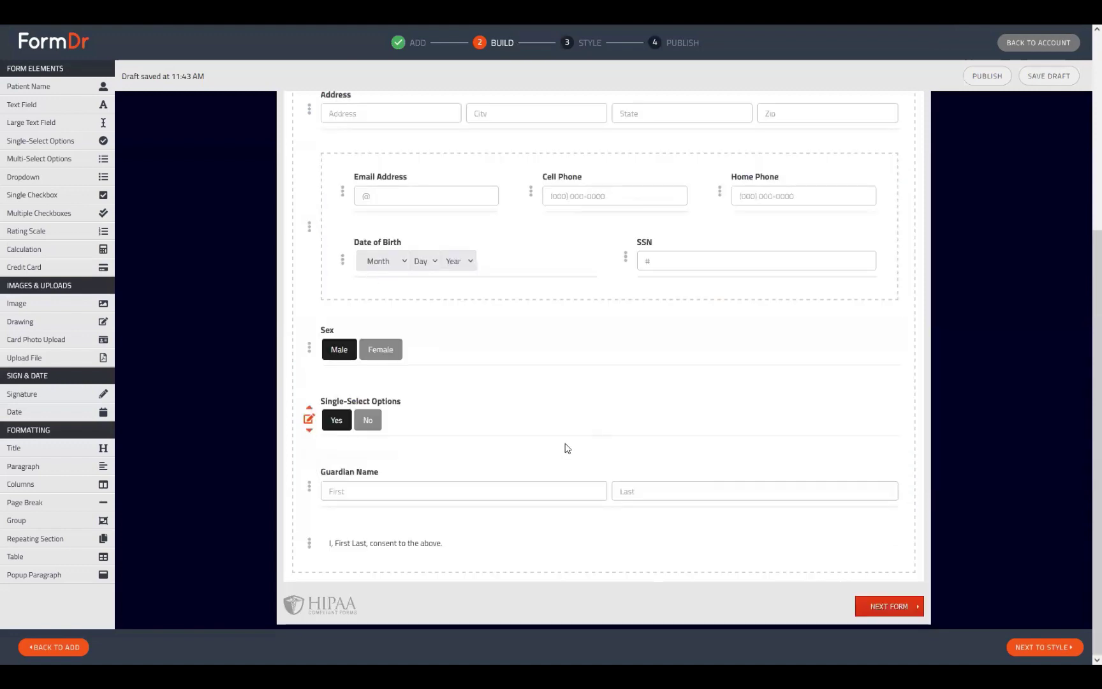
Step: Add three Signature fields as conditional fields under the Yes option of the Single-Select Options field
left_click(309, 419)
scroll(310, 426, "down", 4)
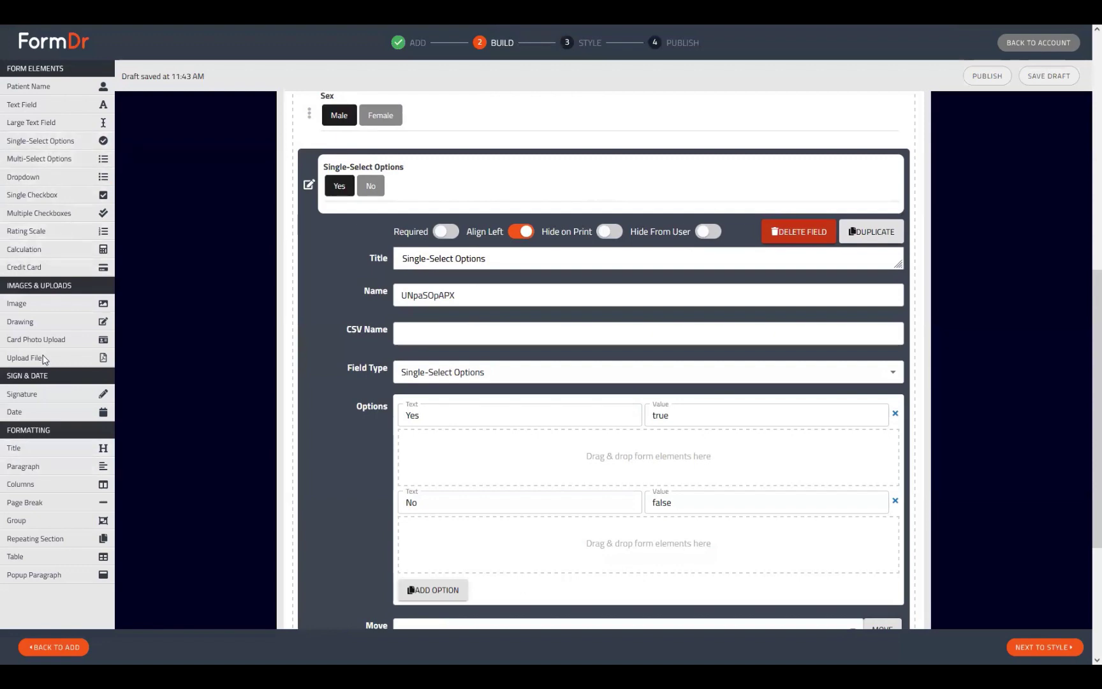
mouse_move(35, 394)
left_mouse_down()
mouse_move(211, 399)
mouse_move(311, 447)
mouse_move(459, 454)
left_mouse_up()
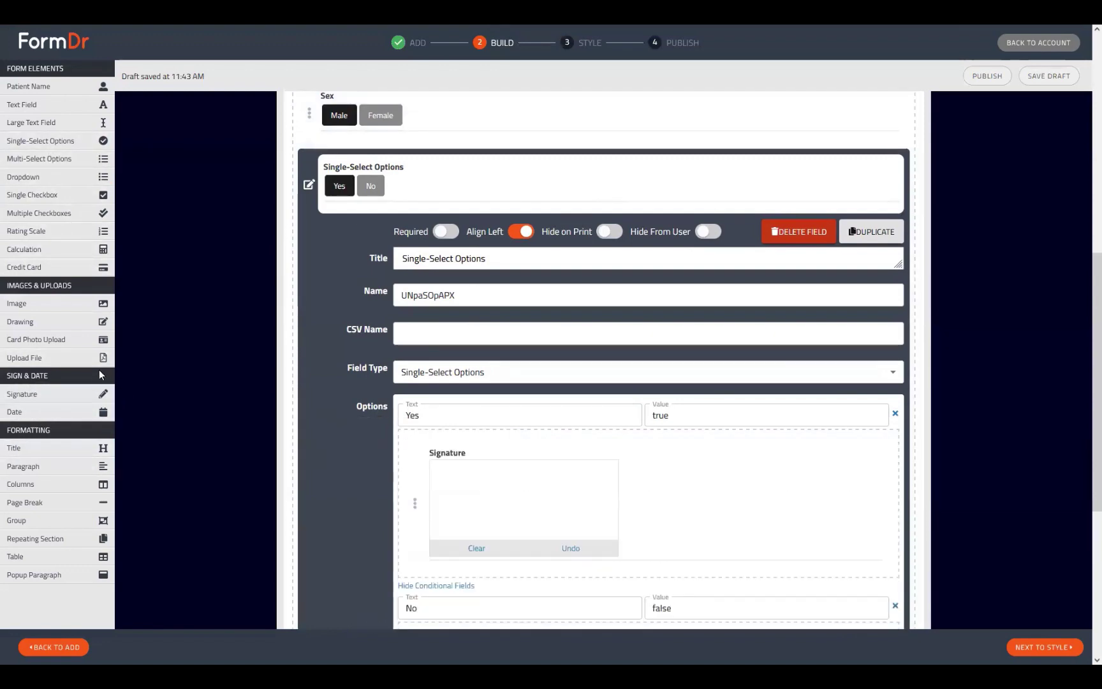
mouse_move(32, 394)
left_mouse_down()
mouse_move(125, 401)
mouse_move(510, 497)
left_mouse_up()
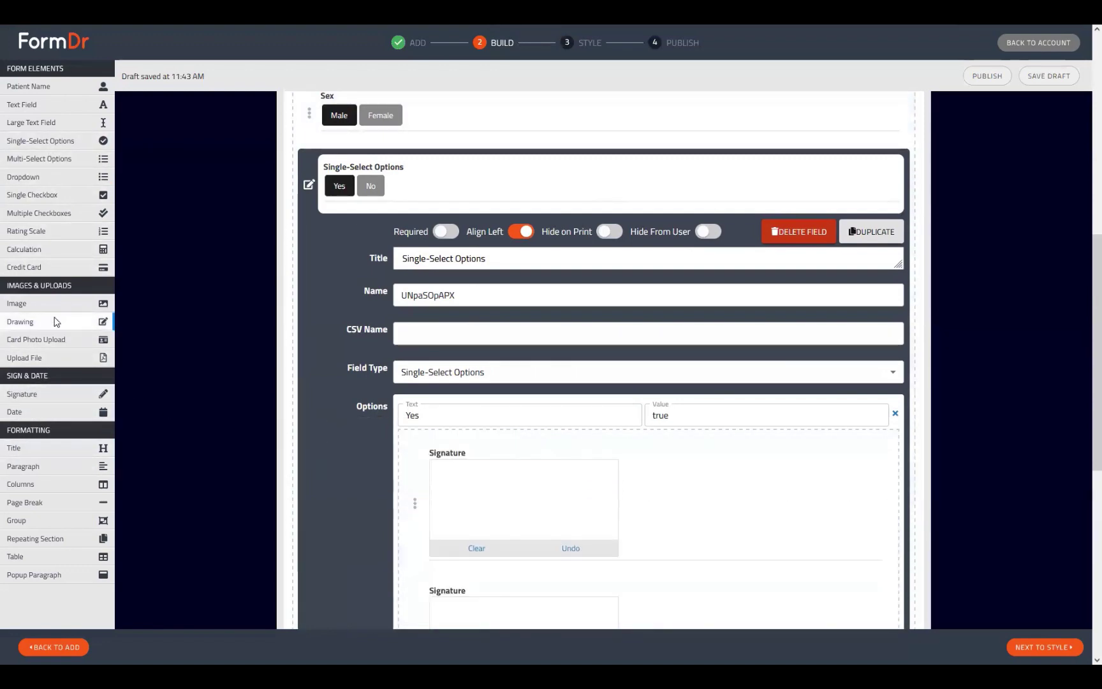
mouse_move(51, 396)
left_mouse_down()
mouse_move(575, 513)
mouse_move(554, 536)
left_mouse_up()
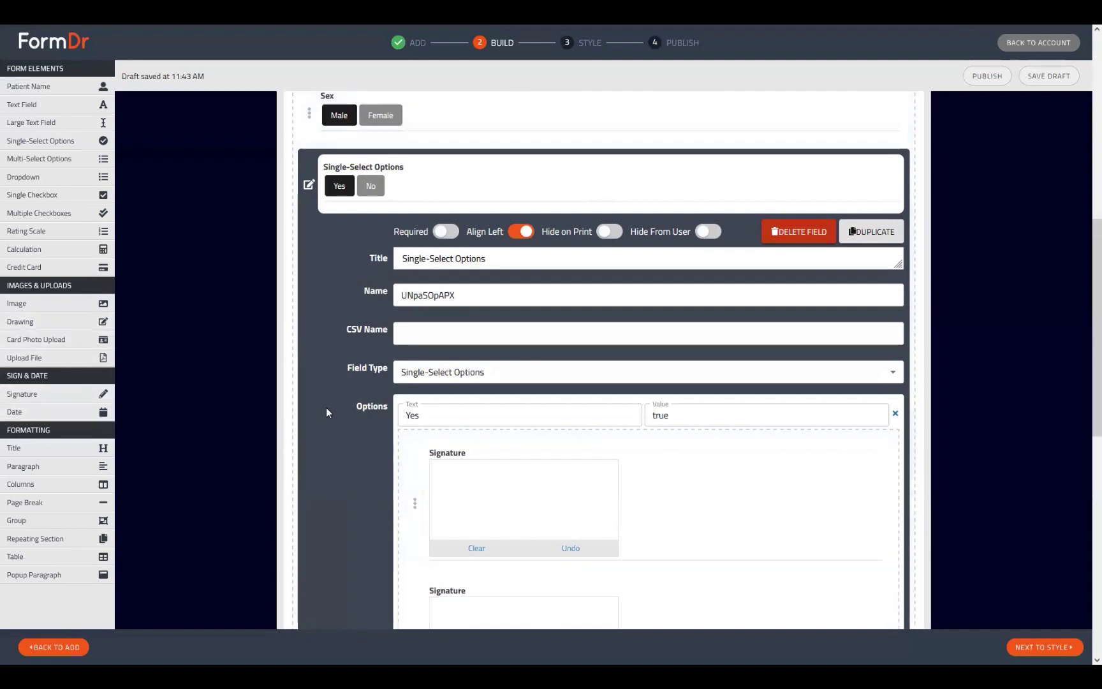
Step: Add a Rating Scale as a conditional field under the No option of the Single-Select Options field
scroll(327, 412, "down", 5)
left_click_drag(39, 231, 531, 457)
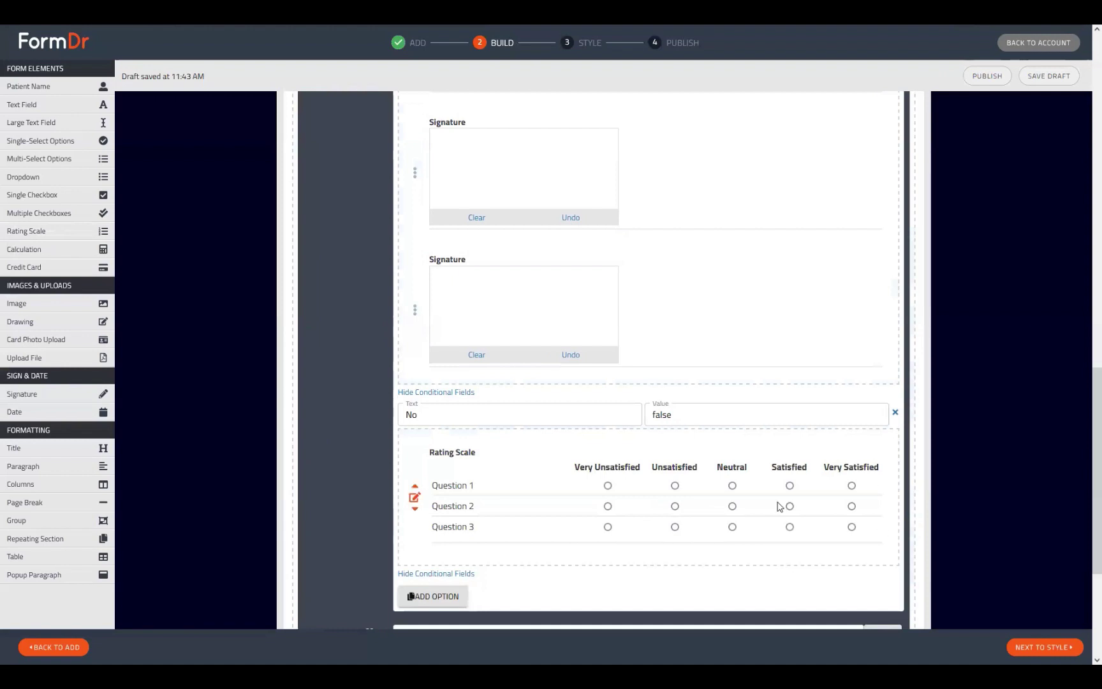
scroll(490, 450, "down", 3)
scroll(509, 457, "up", 15)
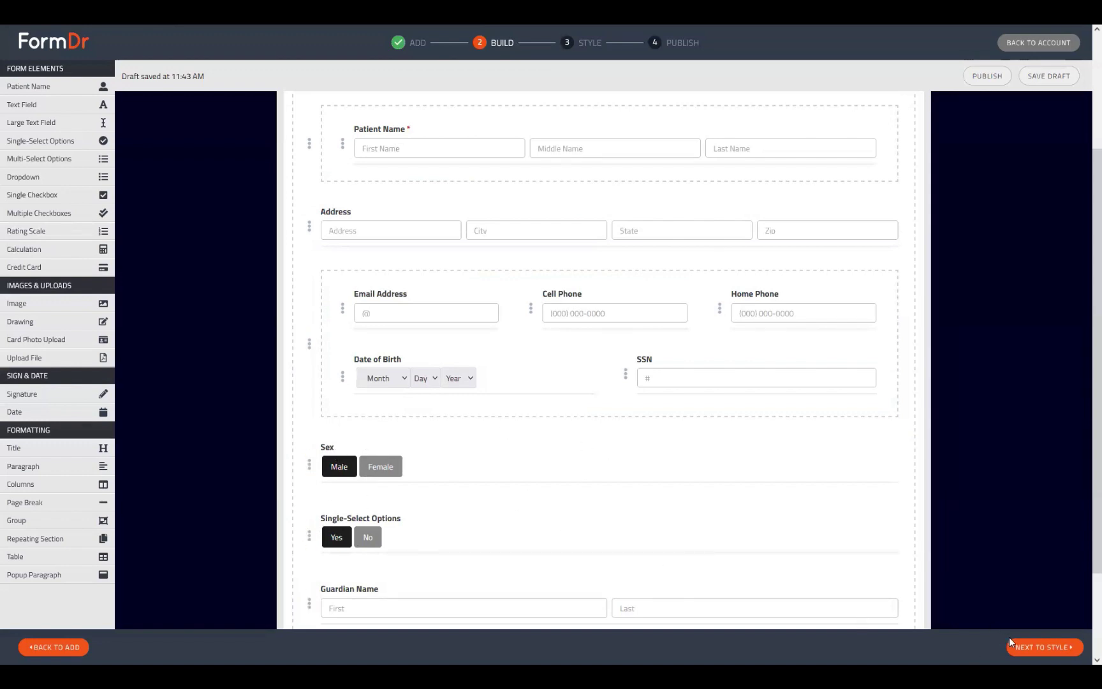
Step: Preview the packet in the Style stage and examine the Information form's Sex and Single-Select Options fields with their conditional fields
scroll(747, 383, "up", 3)
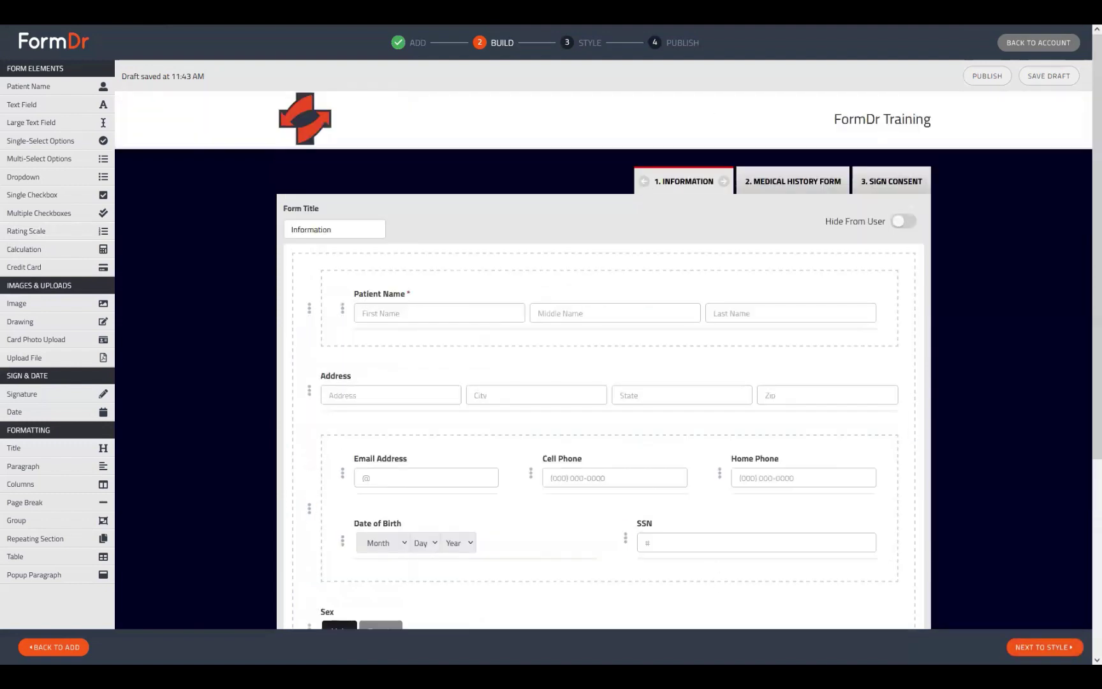
left_click(796, 174)
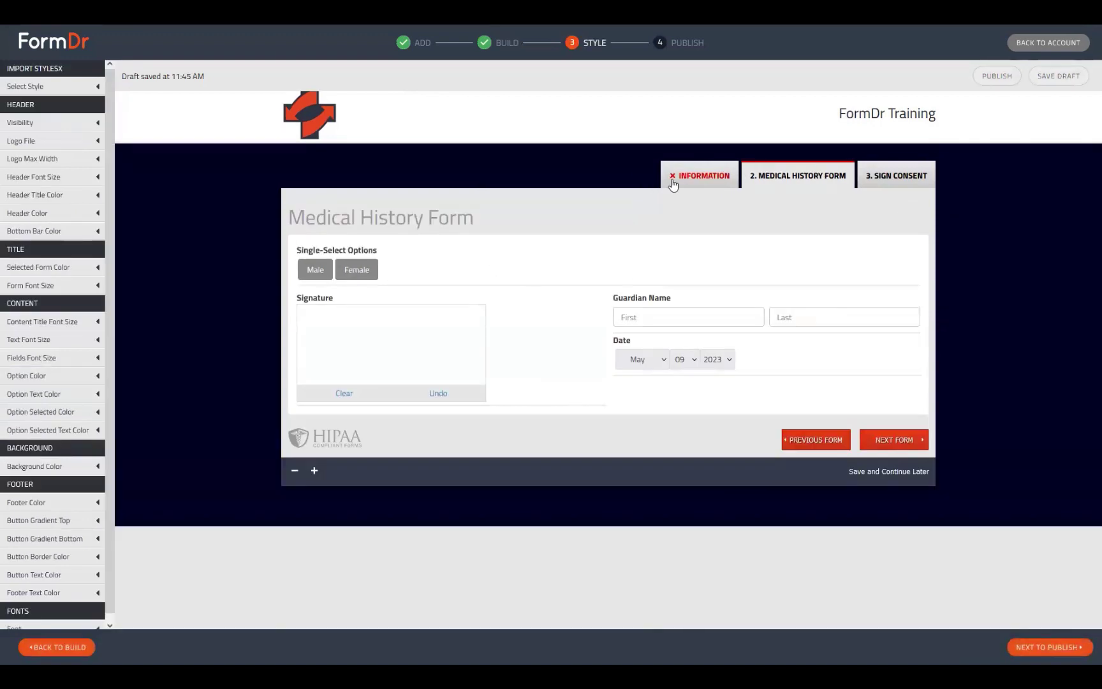
left_click(672, 180)
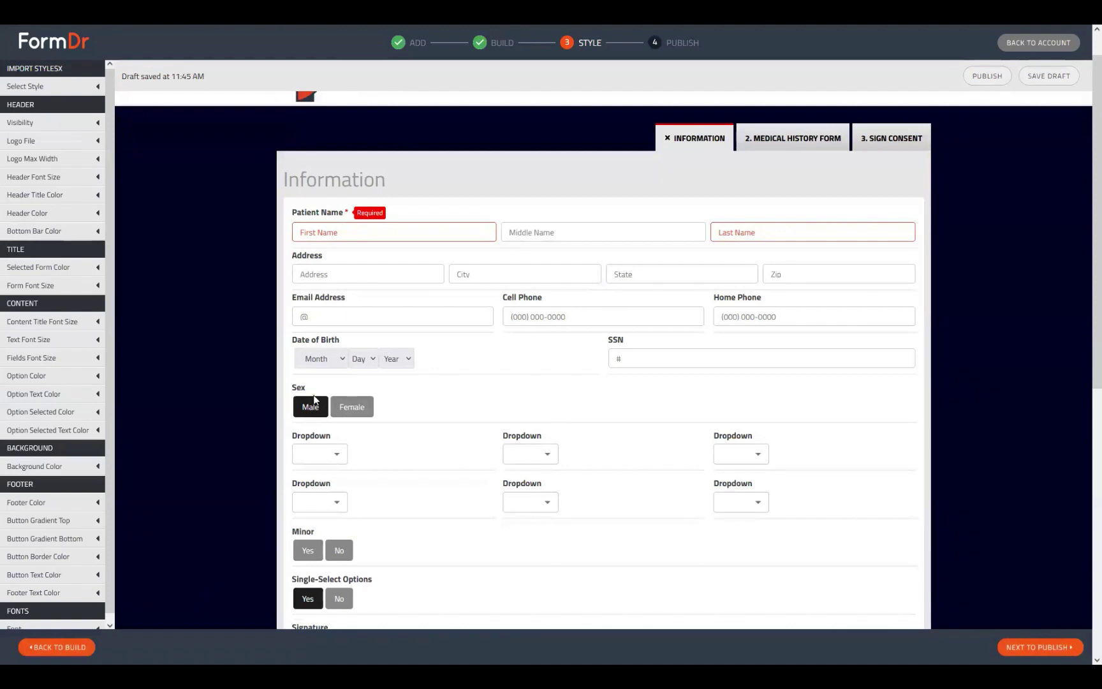
scroll(314, 400, "down", 1)
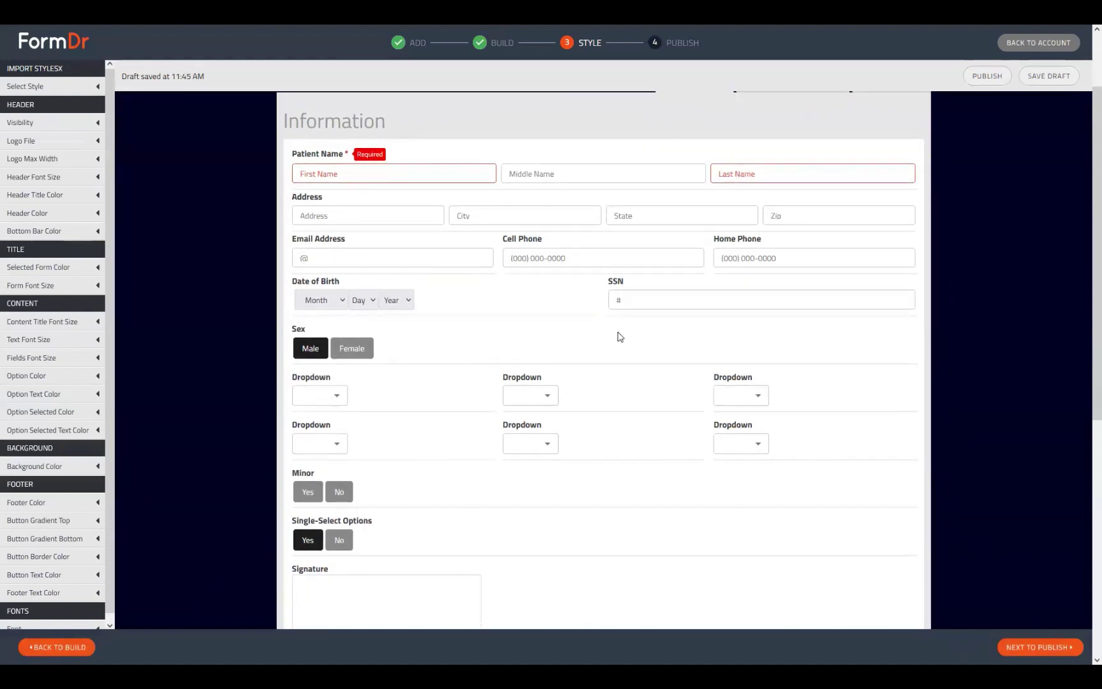
scroll(396, 352, "down", 4)
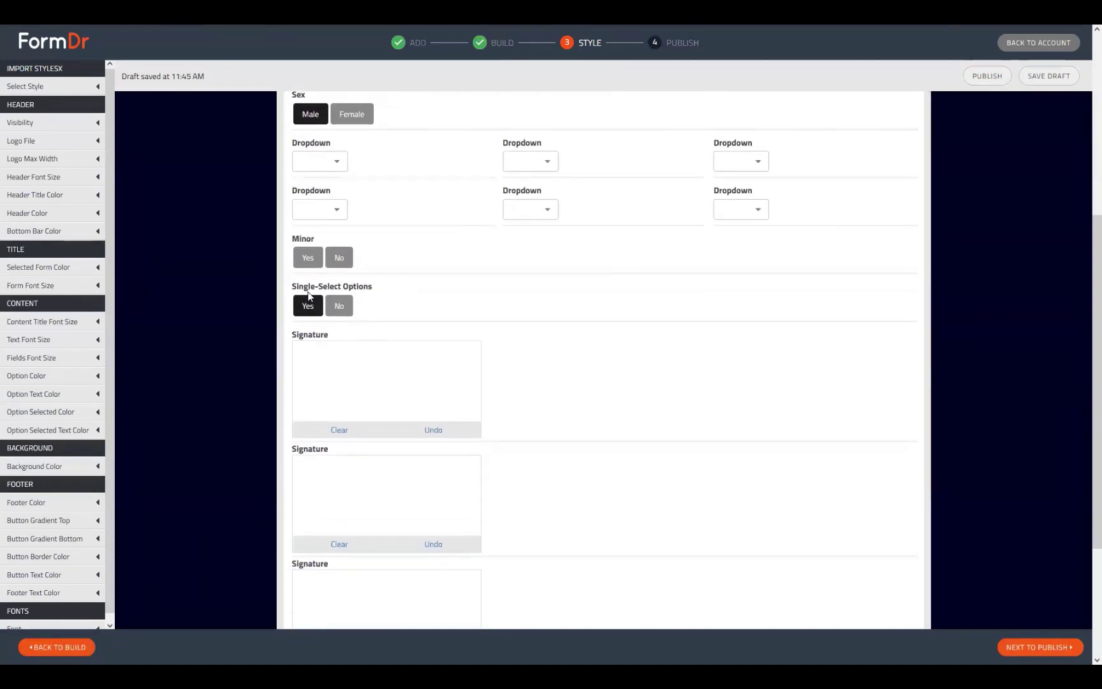
scroll(320, 187, "down", 2)
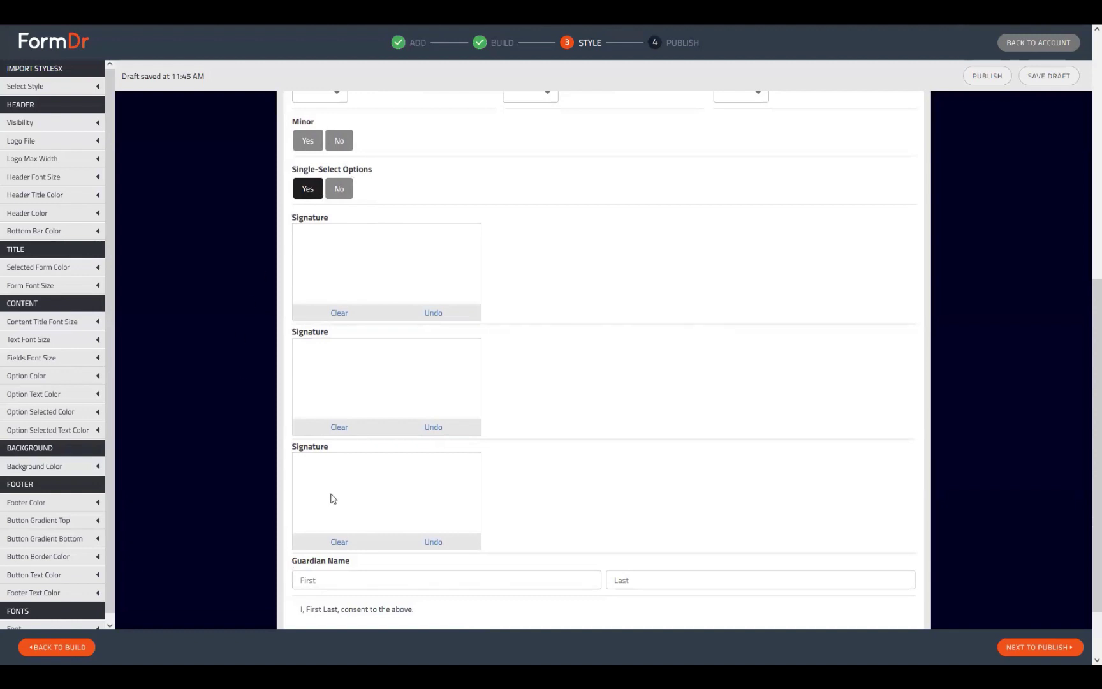
Step: Test the link by choosing No in the Information form's Single-Select Options field and Male in the Medical History Form
left_click(349, 195)
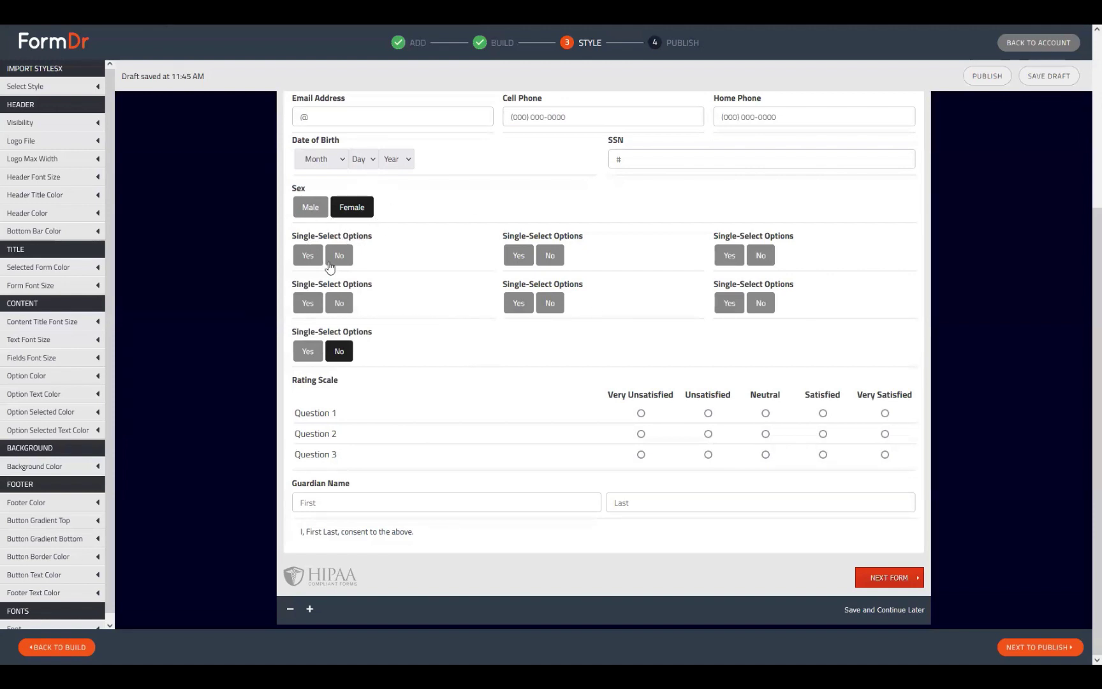
scroll(431, 358, "up", 5)
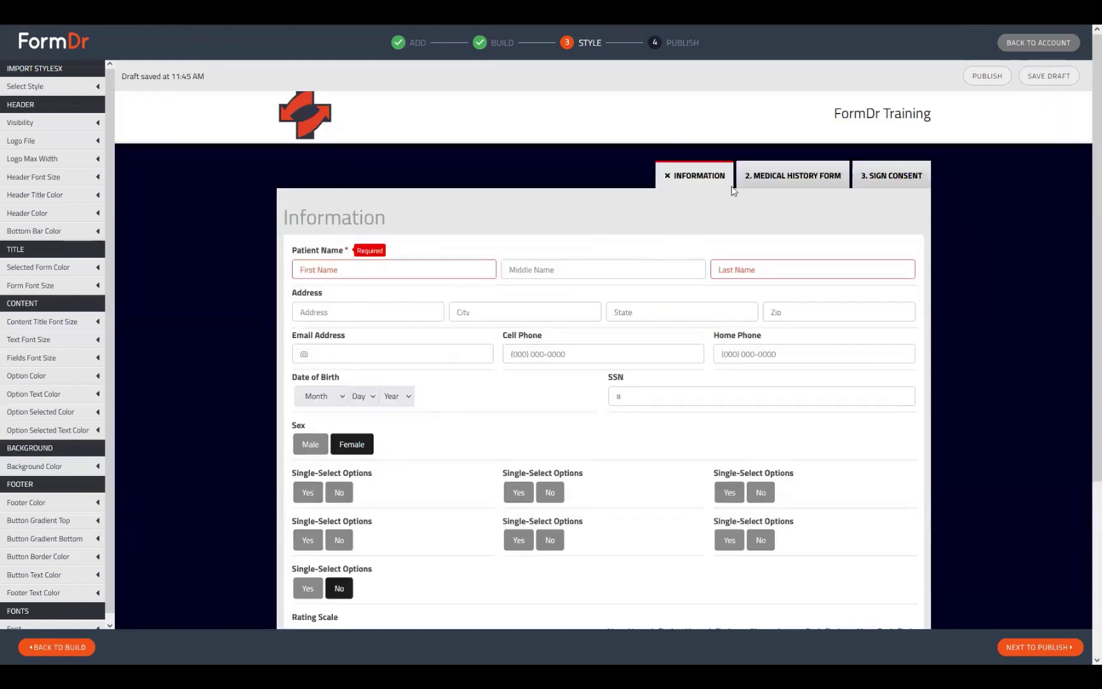
left_click(767, 181)
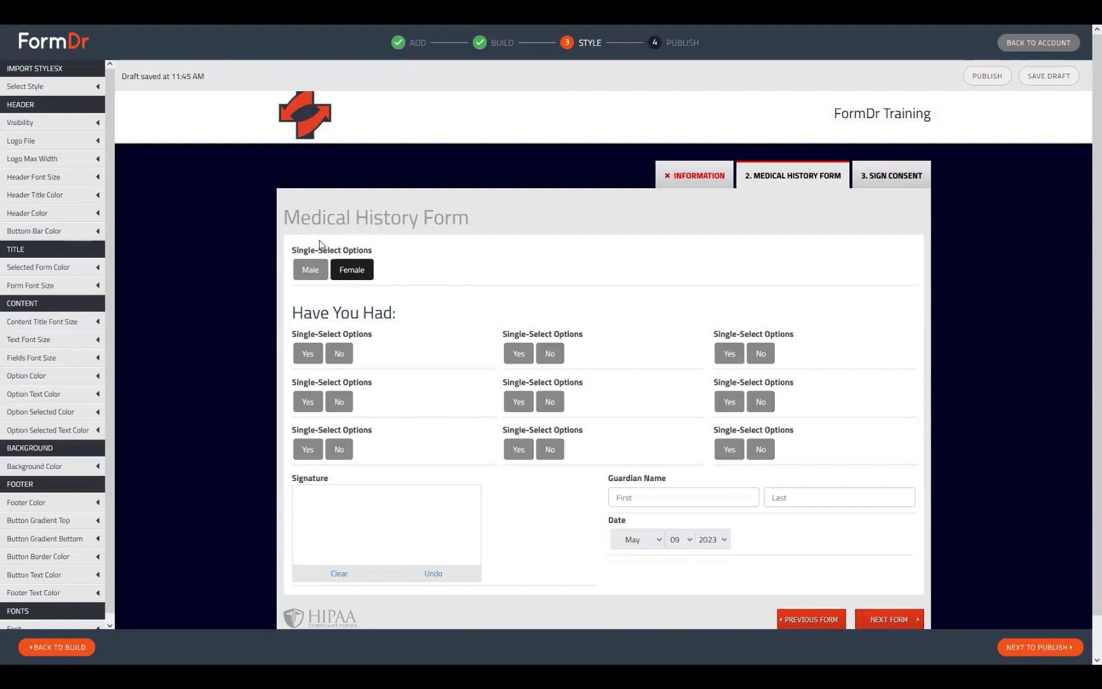
left_click(311, 271)
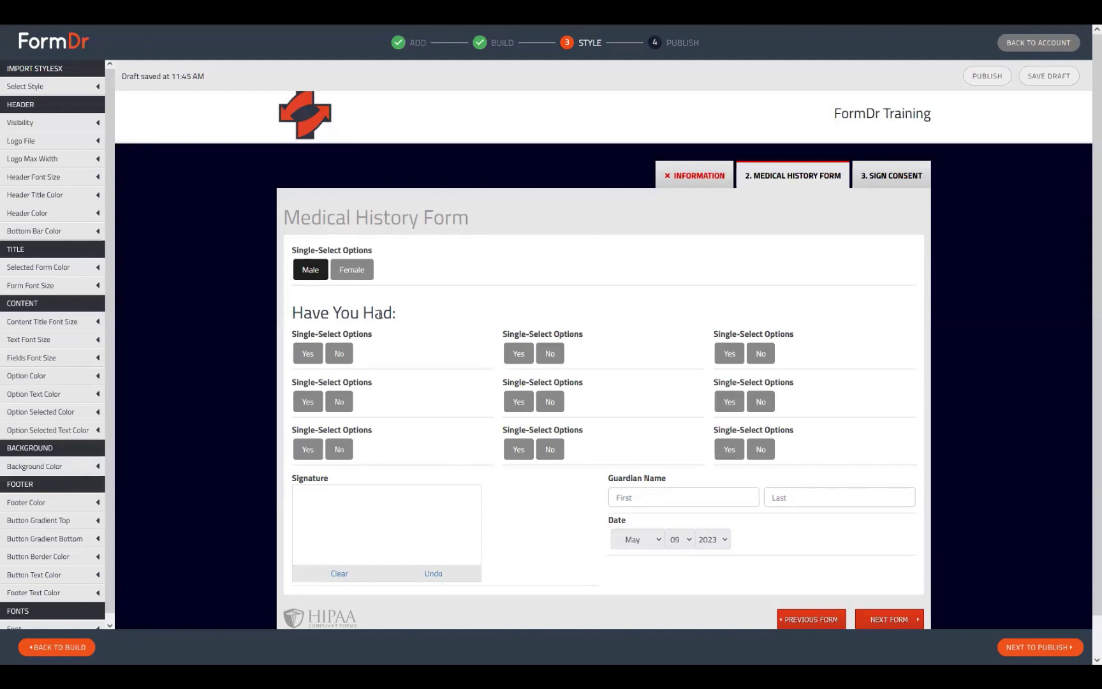
Step: Review the linked fields on the Information form preview and try the Minor field's Yes and No options
left_click(696, 176)
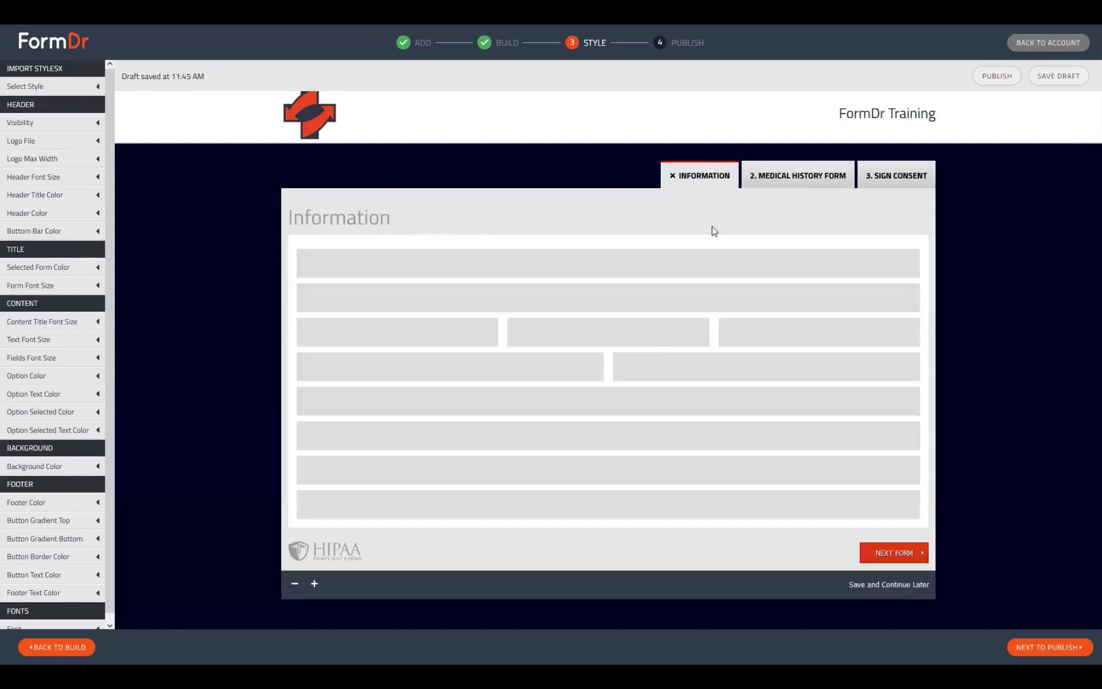
scroll(595, 387, "down", 3)
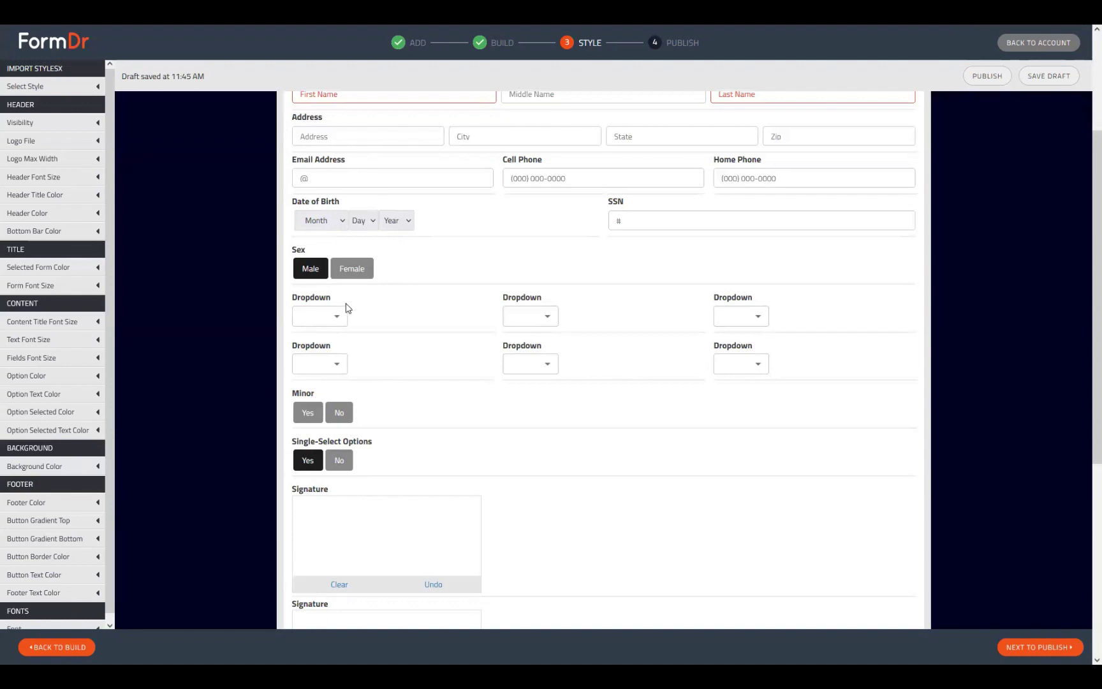
left_click(317, 414)
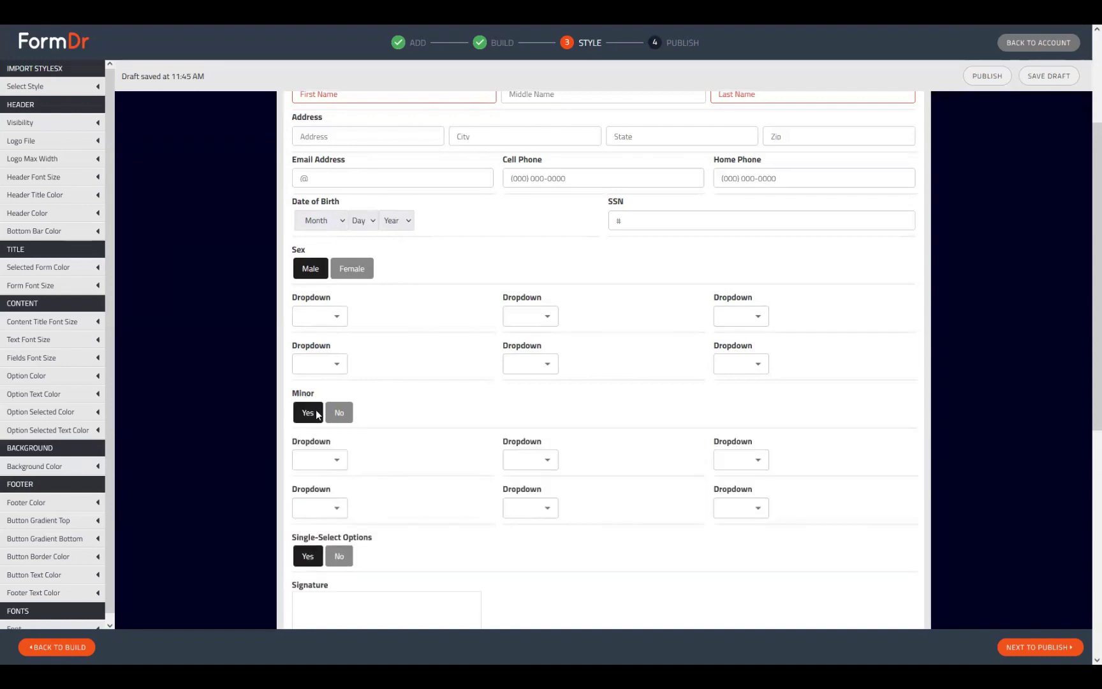
left_click(352, 419)
scroll(406, 503, "up", 1)
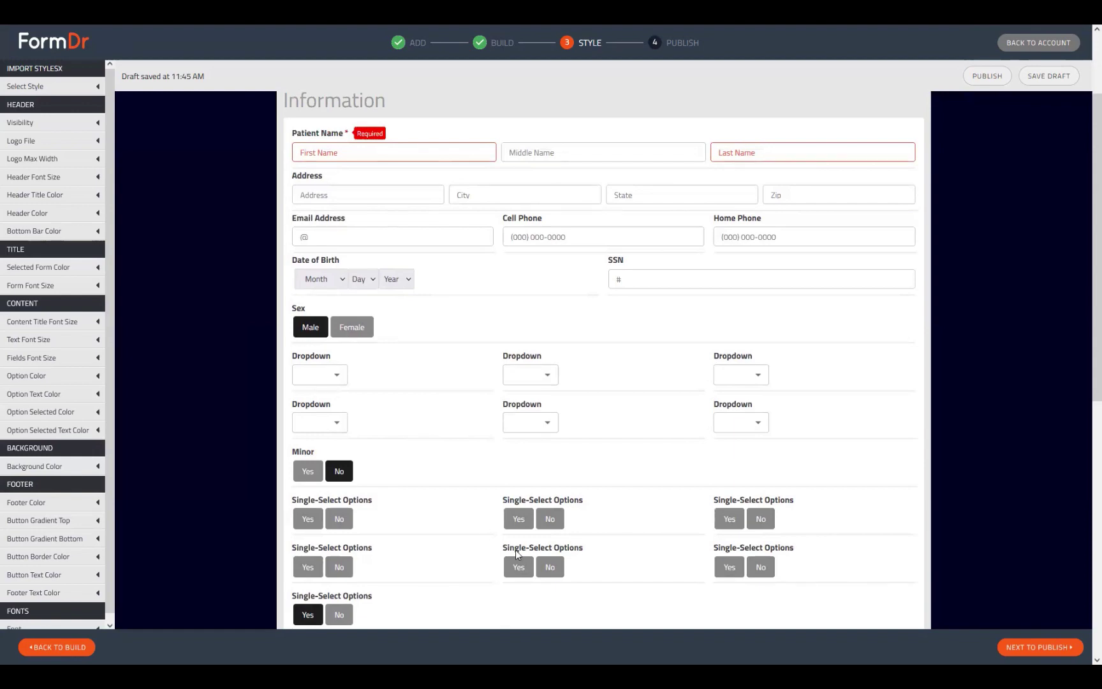
scroll(518, 552, "up", 2)
scroll(457, 554, "down", 9)
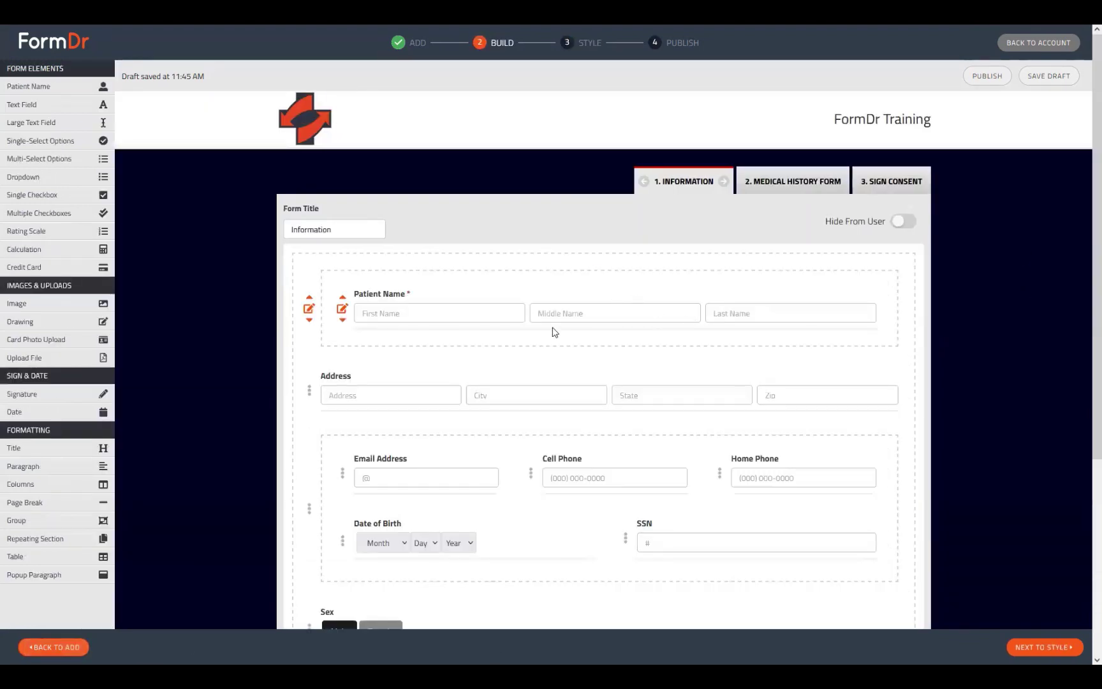
Step: Return to the Build stage, open the Sex field's settings on the Information form and examine its Name
scroll(345, 494, "down", 2)
left_click(309, 513)
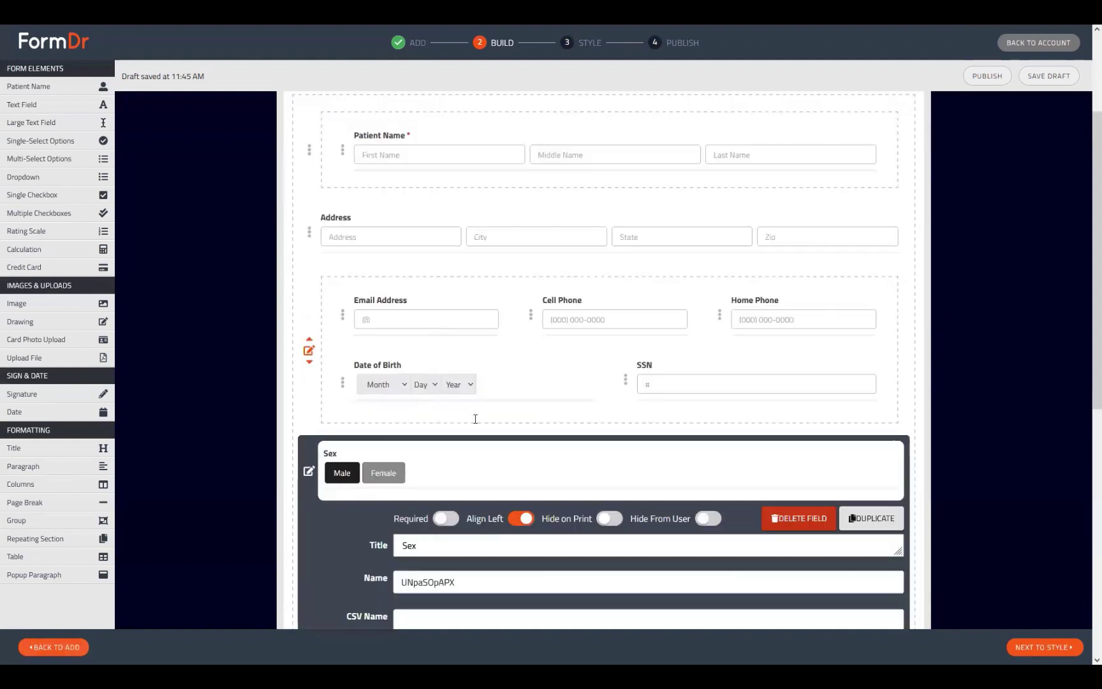
left_click_drag(421, 394, 380, 392)
left_click_drag(457, 391, 384, 391)
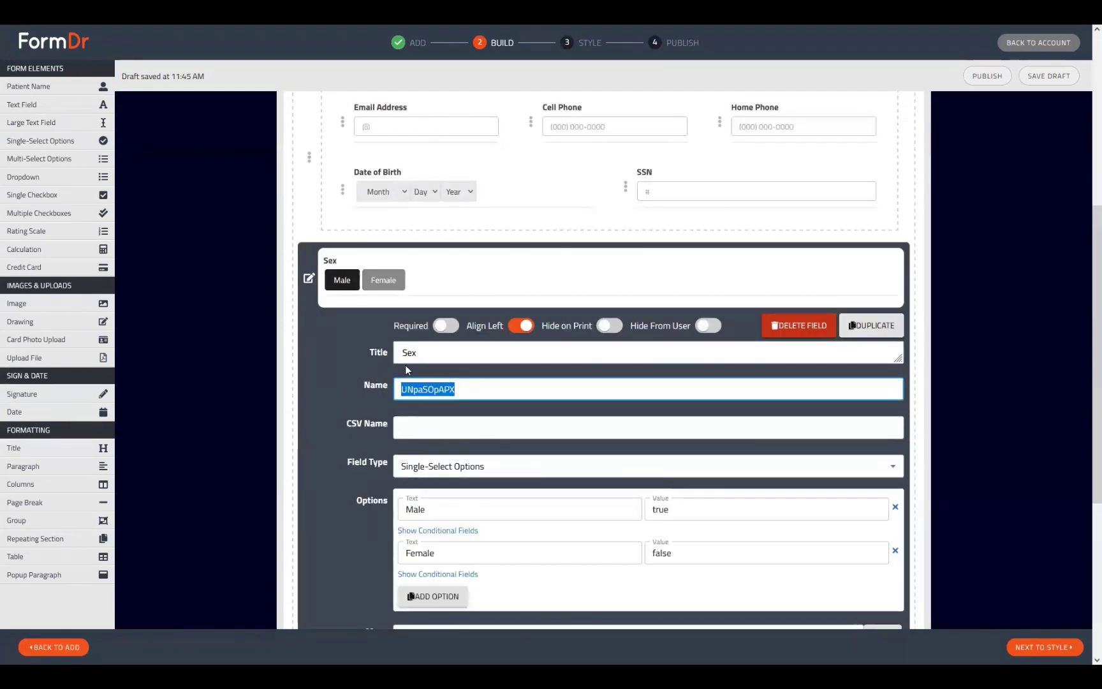
left_click(362, 383)
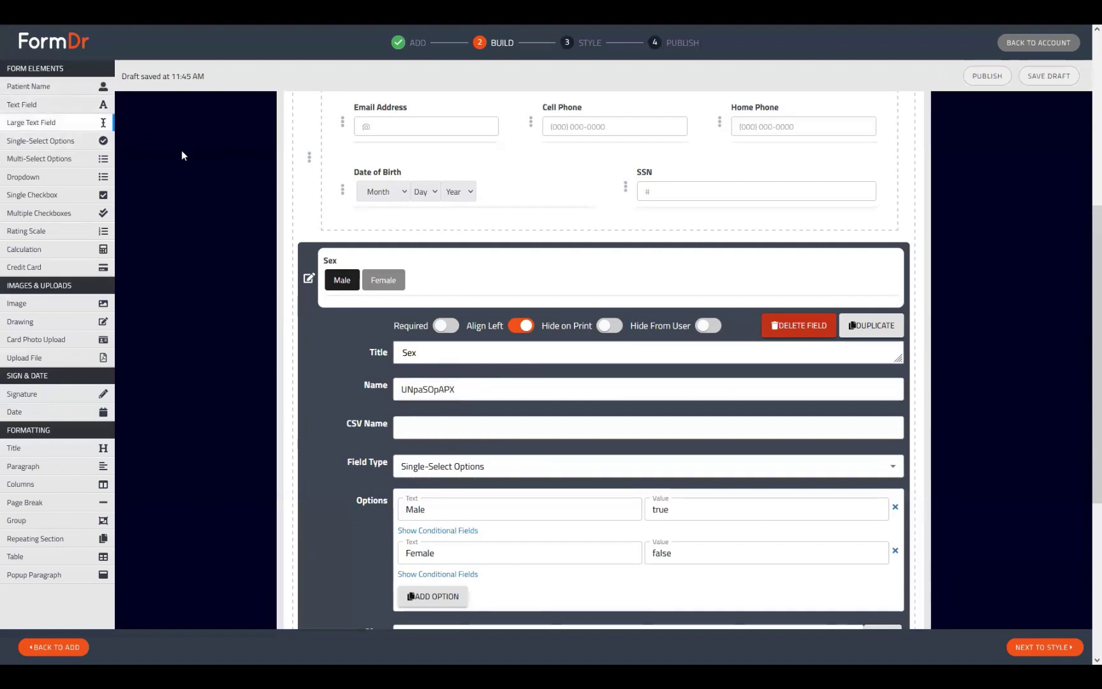
left_click(553, 386)
double_click(437, 391)
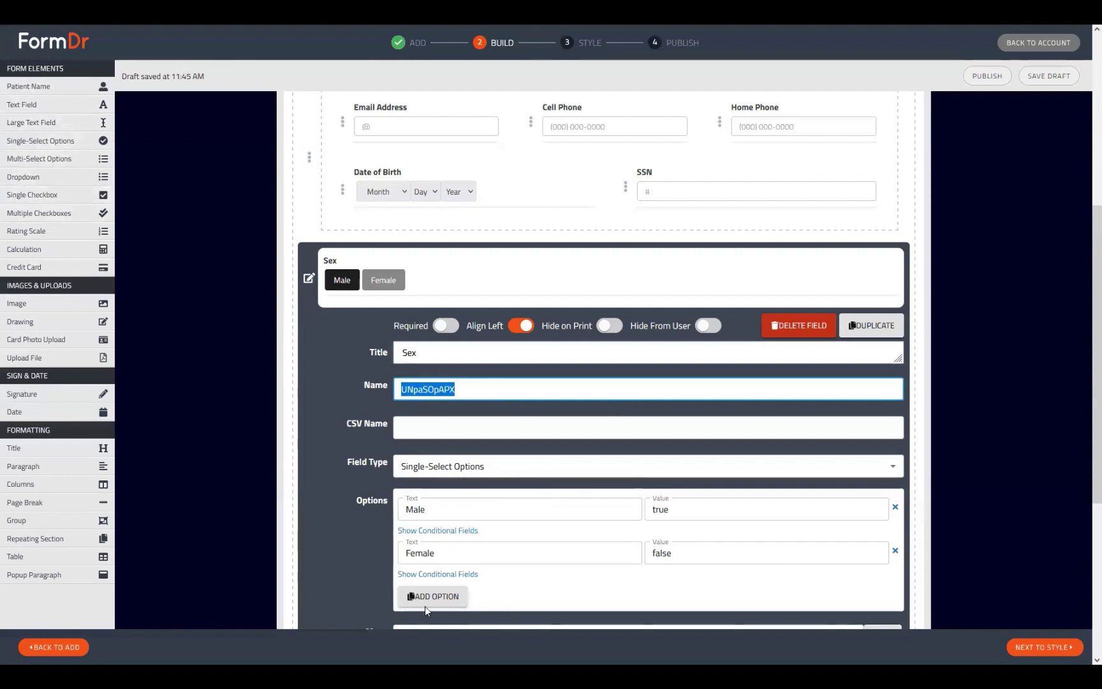
Step: Review the values of the Sex field's Male and Female options and the rest of its settings
left_click(663, 509)
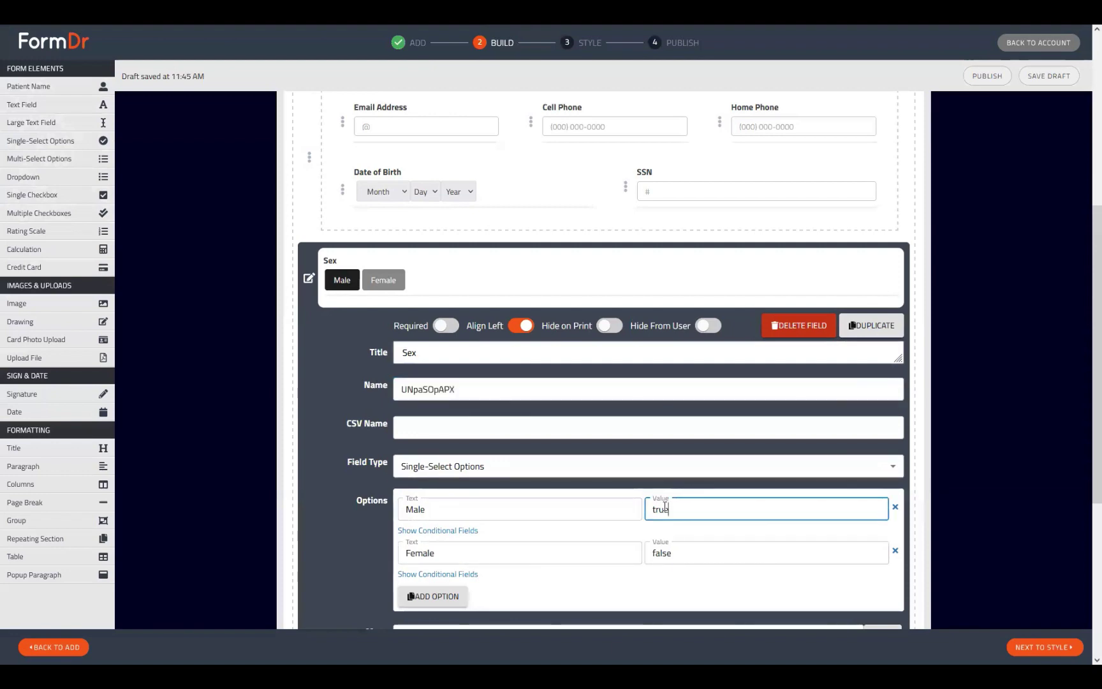
left_click_drag(638, 501, 629, 503)
left_click_drag(696, 552, 628, 549)
left_click(723, 548)
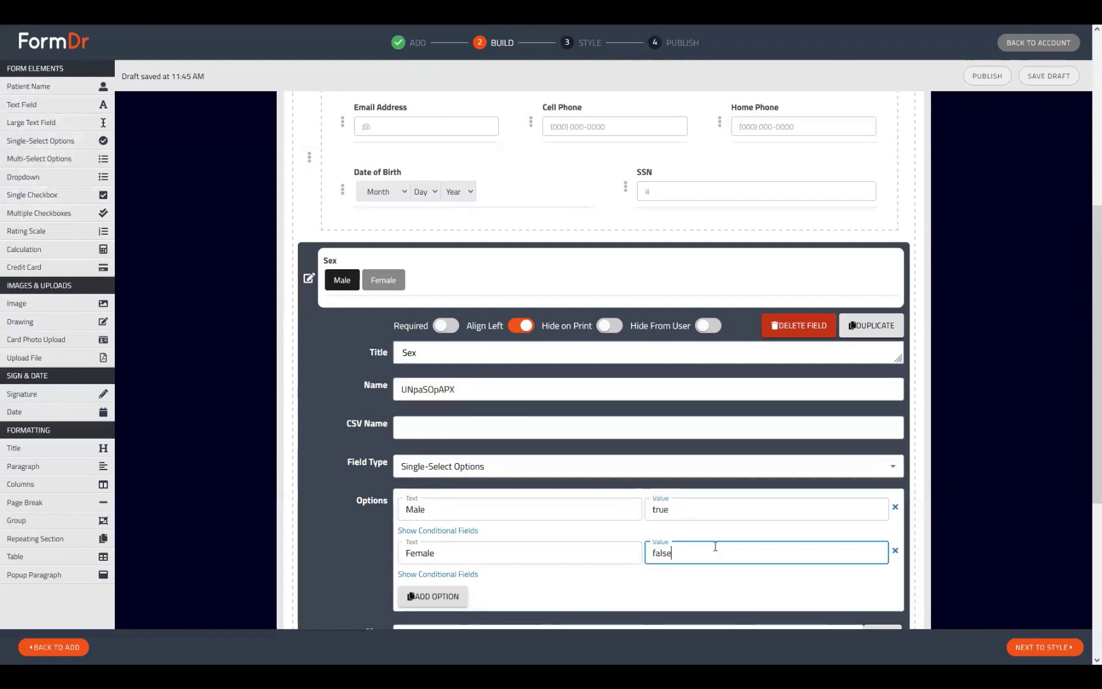
scroll(602, 344, "down", 5)
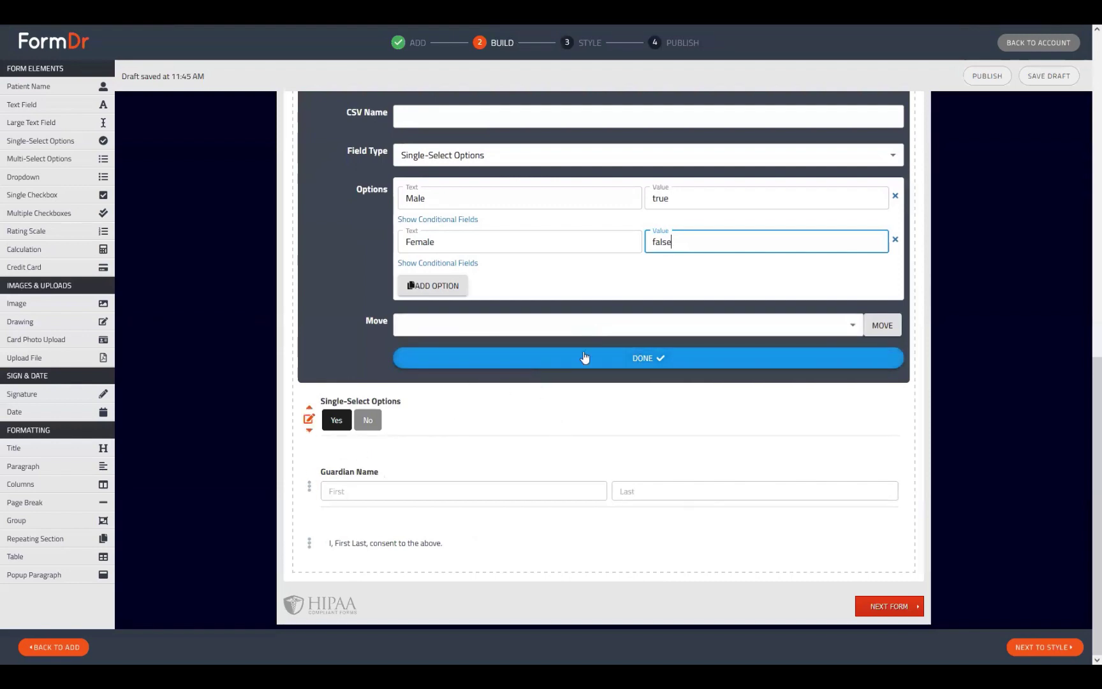
scroll(570, 311, "up", 5)
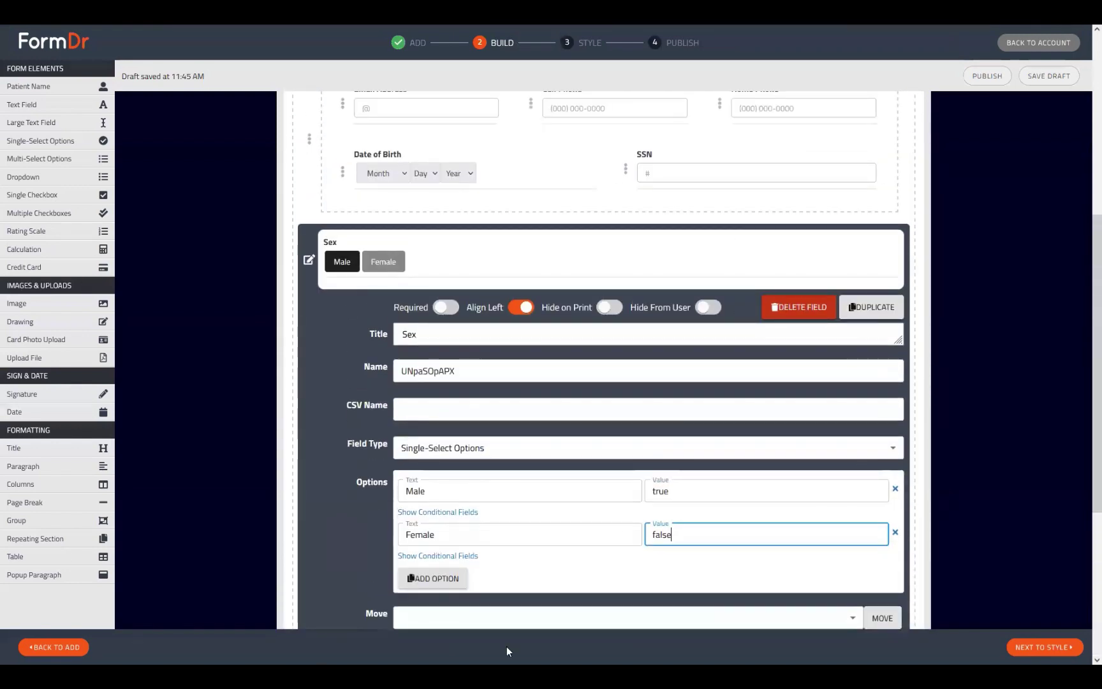
scroll(528, 489, "down", 3)
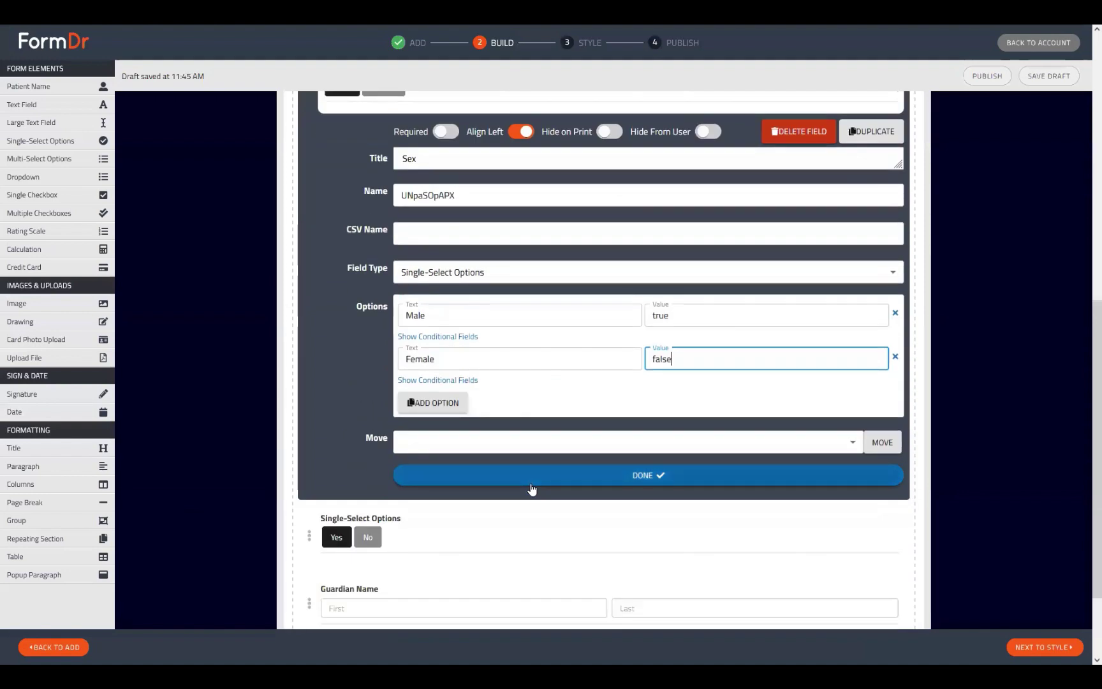
Step: Replace the consent paragraph's text at the end of the Information form with "The patient is []."
scroll(476, 477, "down", 2)
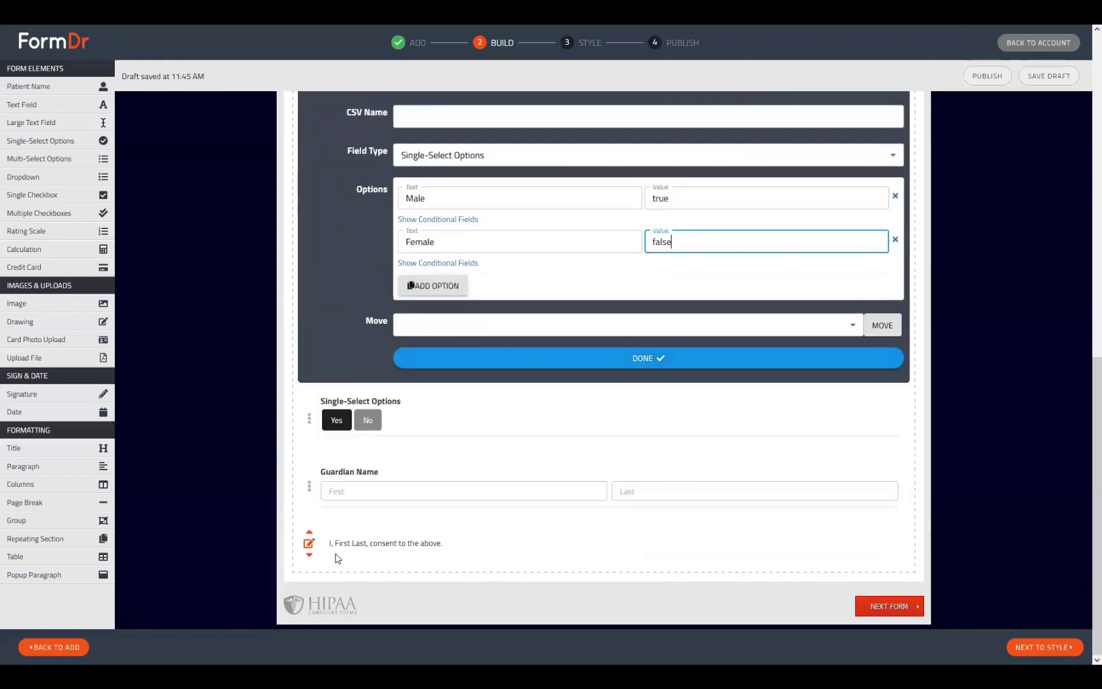
scroll(625, 480, "up", 3)
scroll(526, 396, "down", 3)
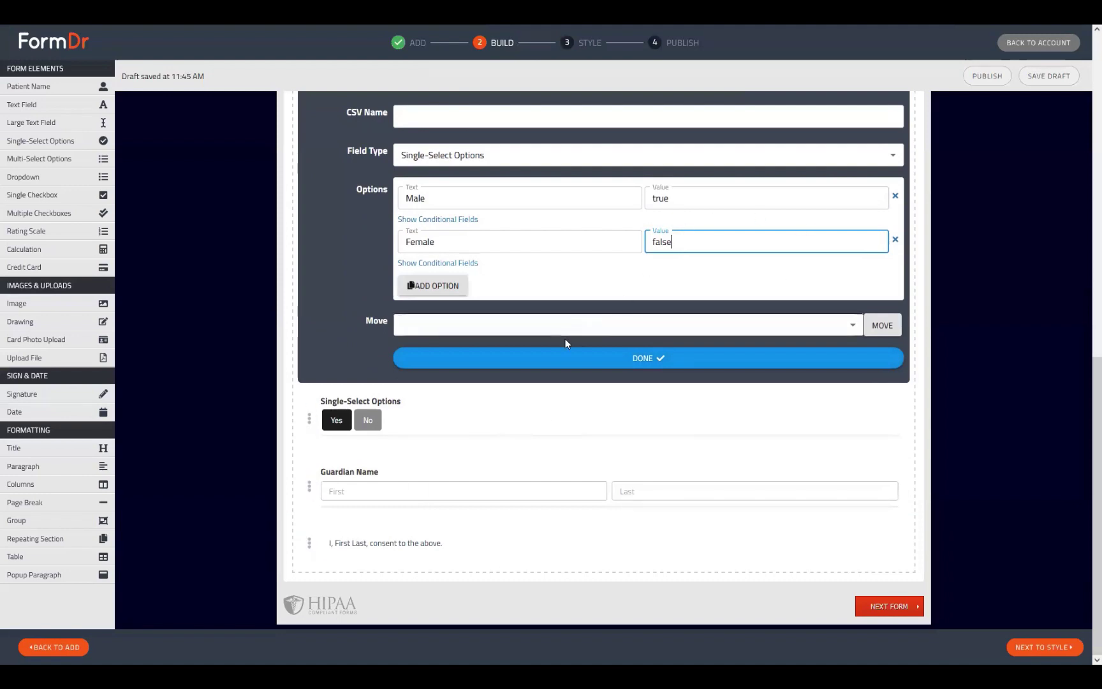
scroll(565, 343, "up", 2)
scroll(549, 428, "down", 2)
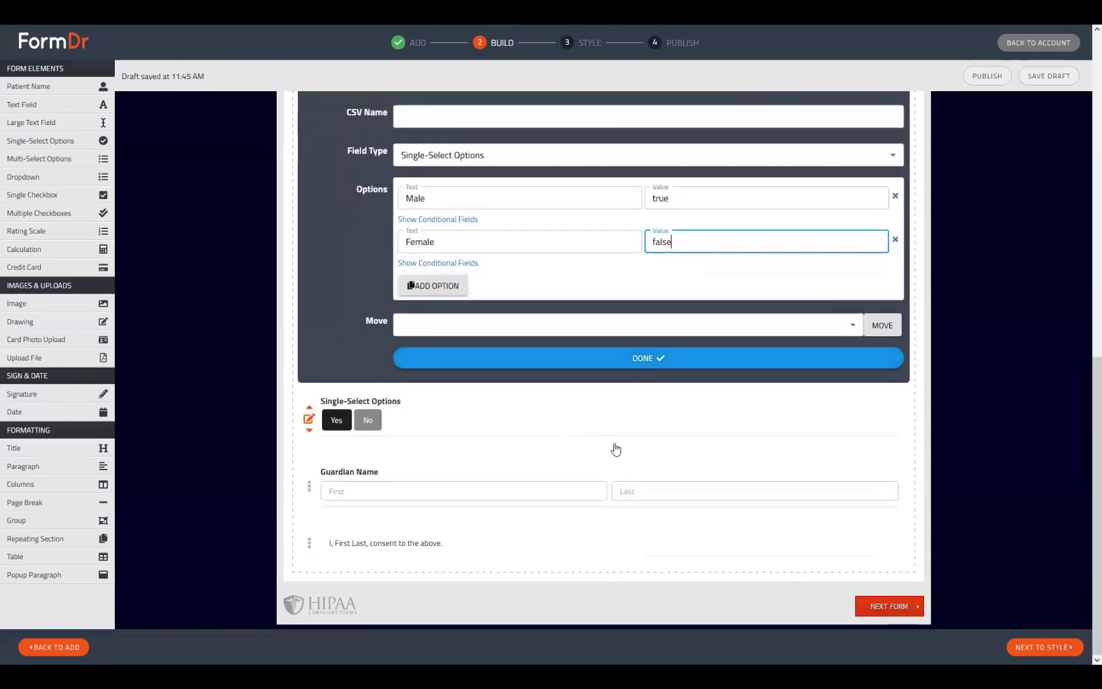
scroll(616, 449, "up", 2)
scroll(421, 383, "down", 2)
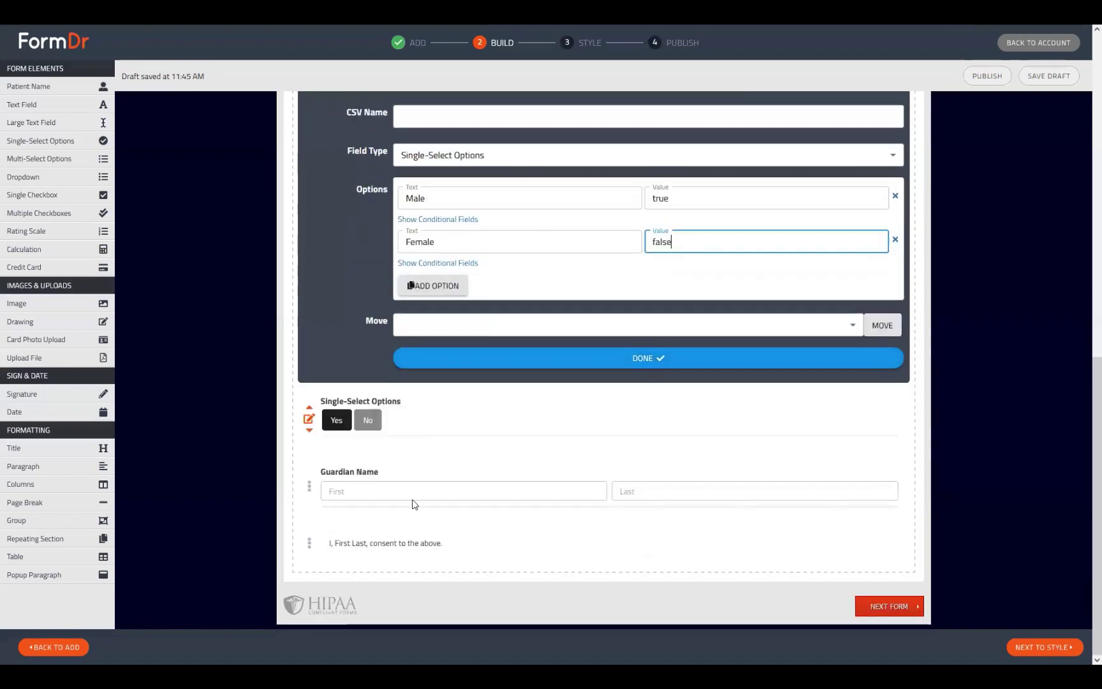
left_click(310, 544)
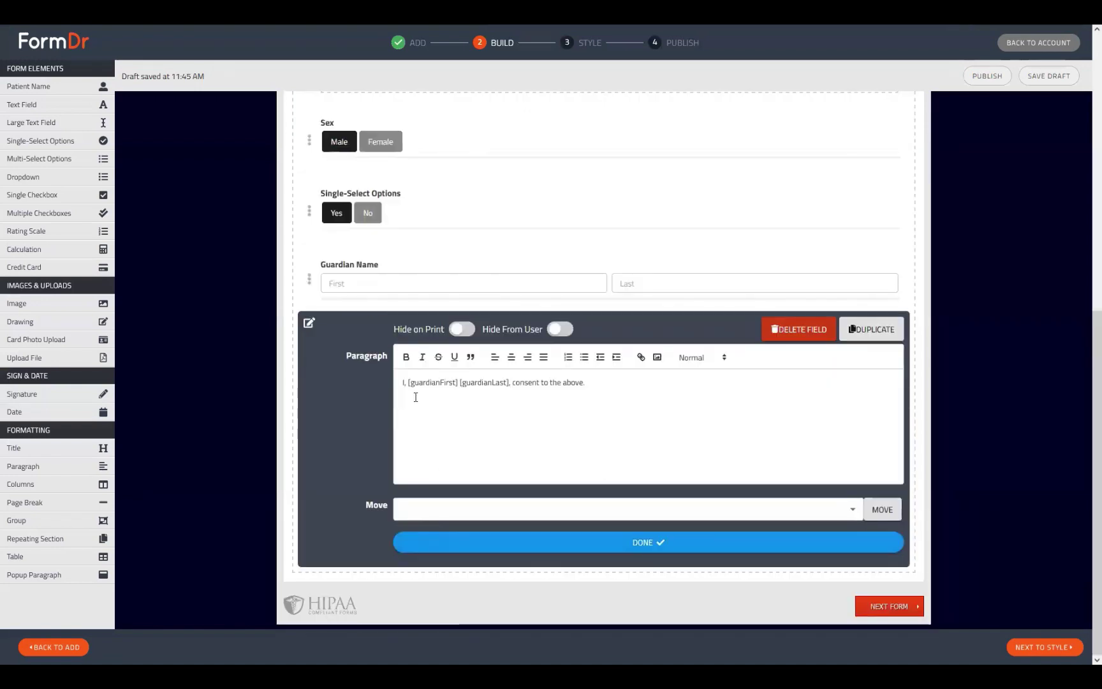
left_click_drag(613, 385, 221, 398)
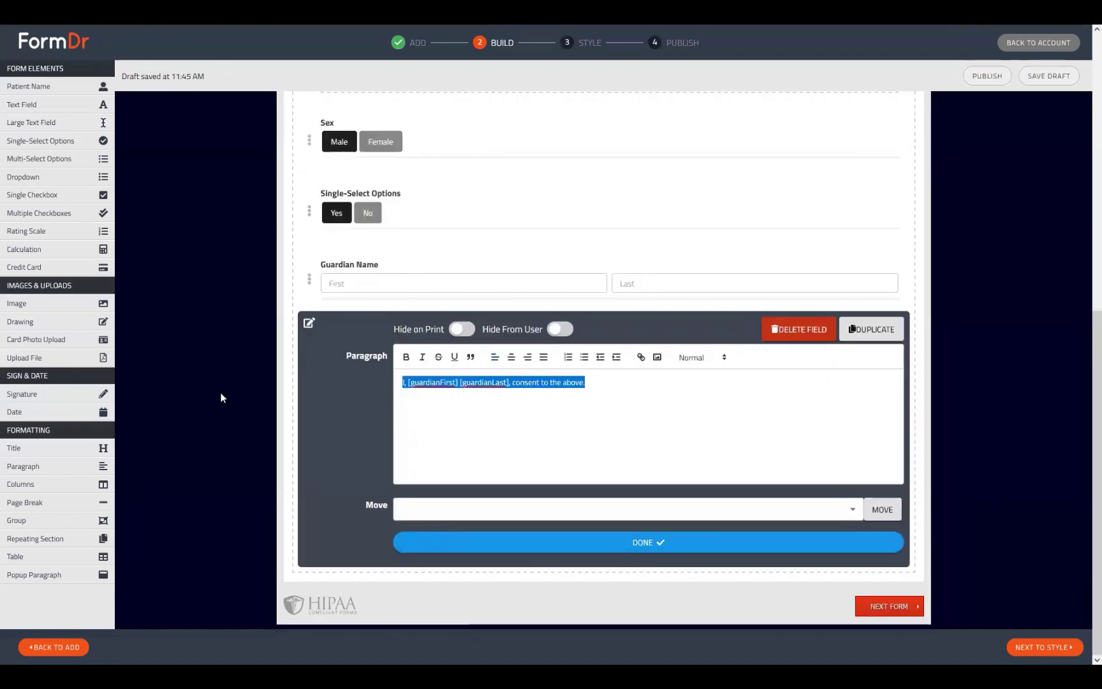
key("BackSpace")
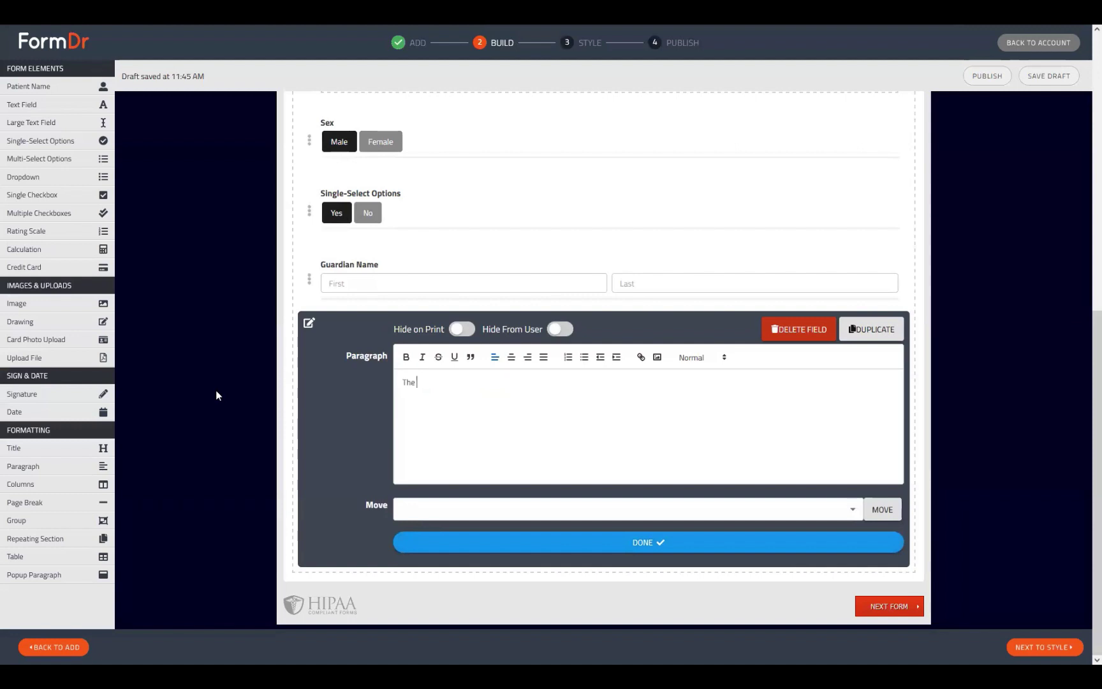
type("The patient is [].")
Step: Copy the Sex field's Name, UNpaSOpAPX, and insert it between the brackets in the "The patient is []." paragraph
scroll(309, 280, "up", 1)
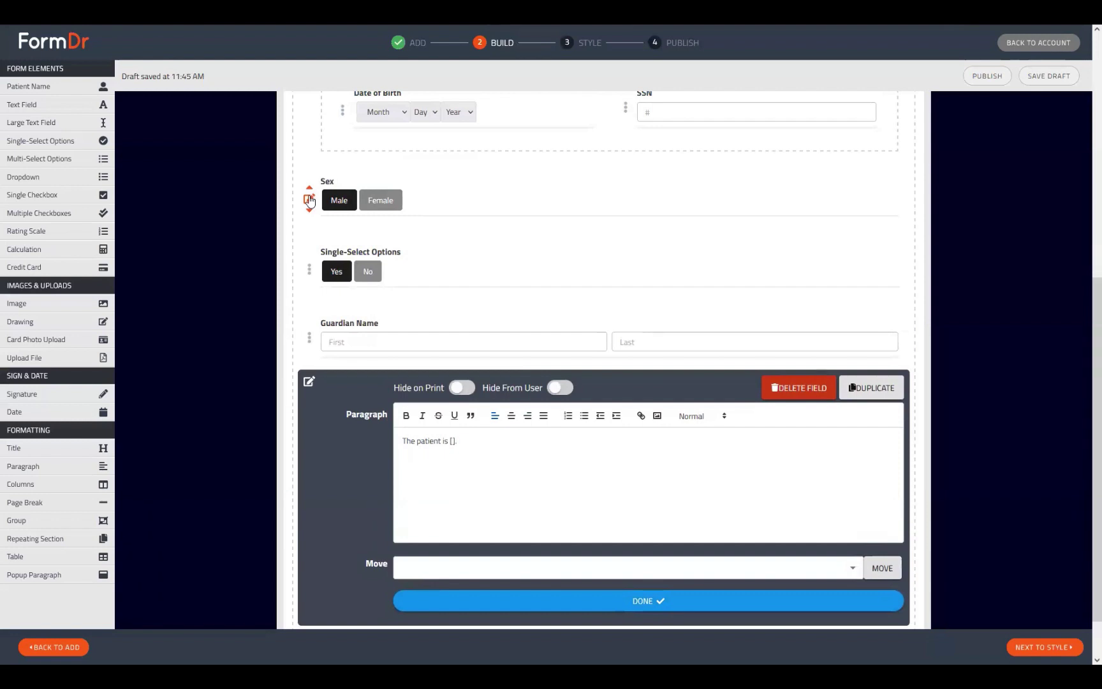
left_click(309, 199)
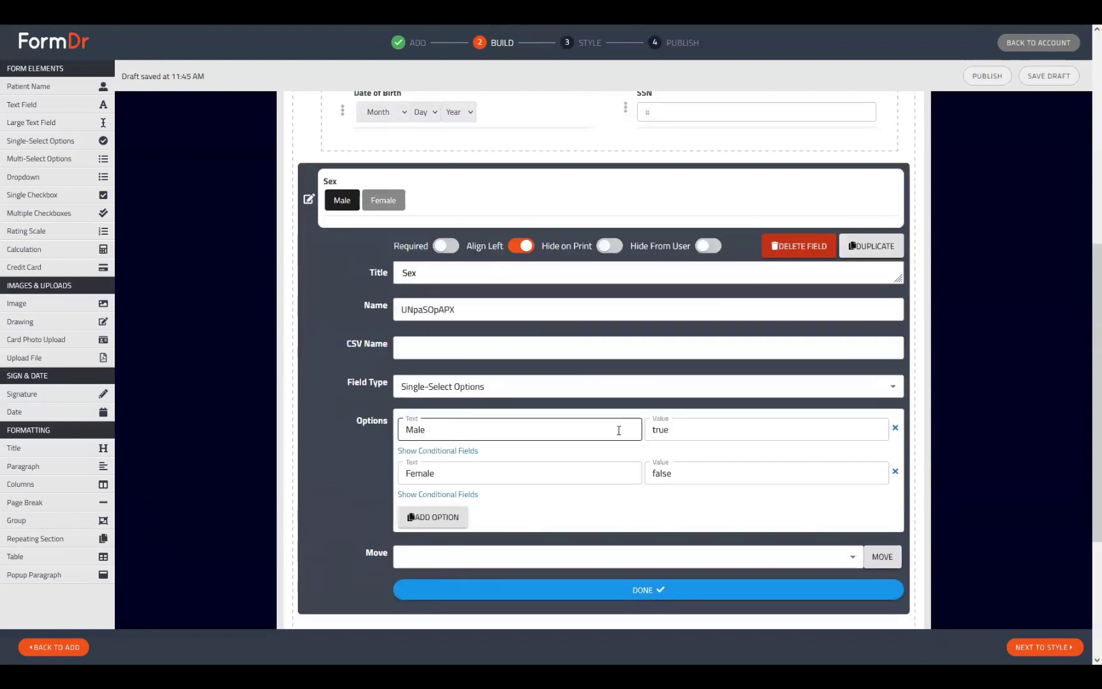
left_click(673, 436)
scroll(676, 438, "down", 3)
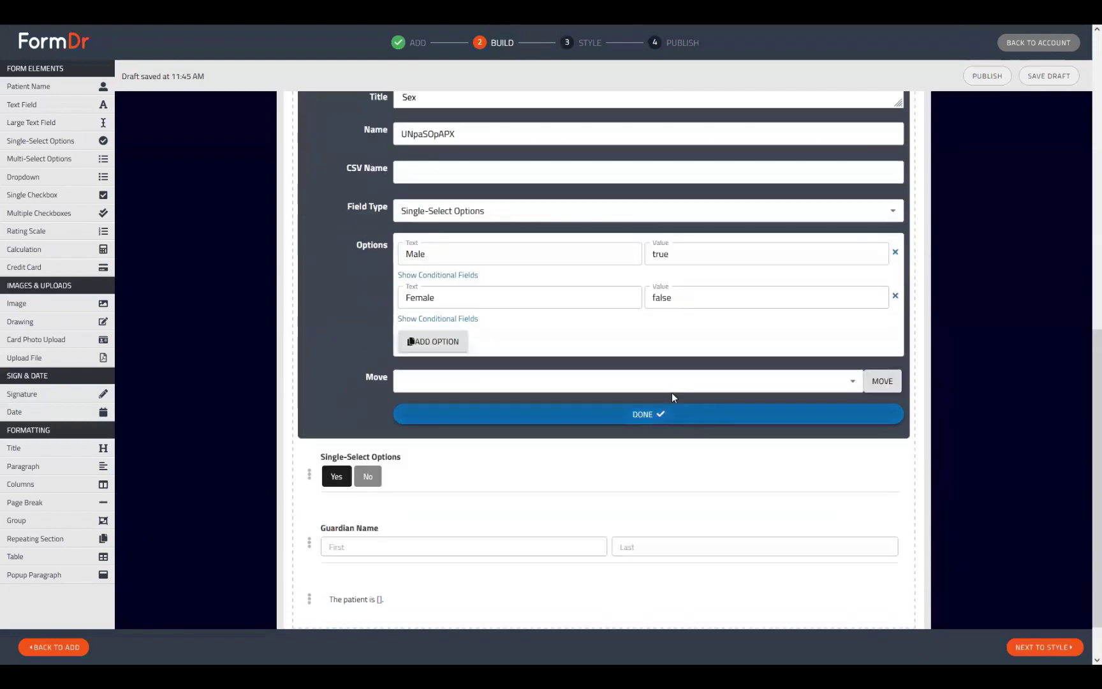
left_click(454, 133)
double_click(459, 141)
key("ctrl+c")
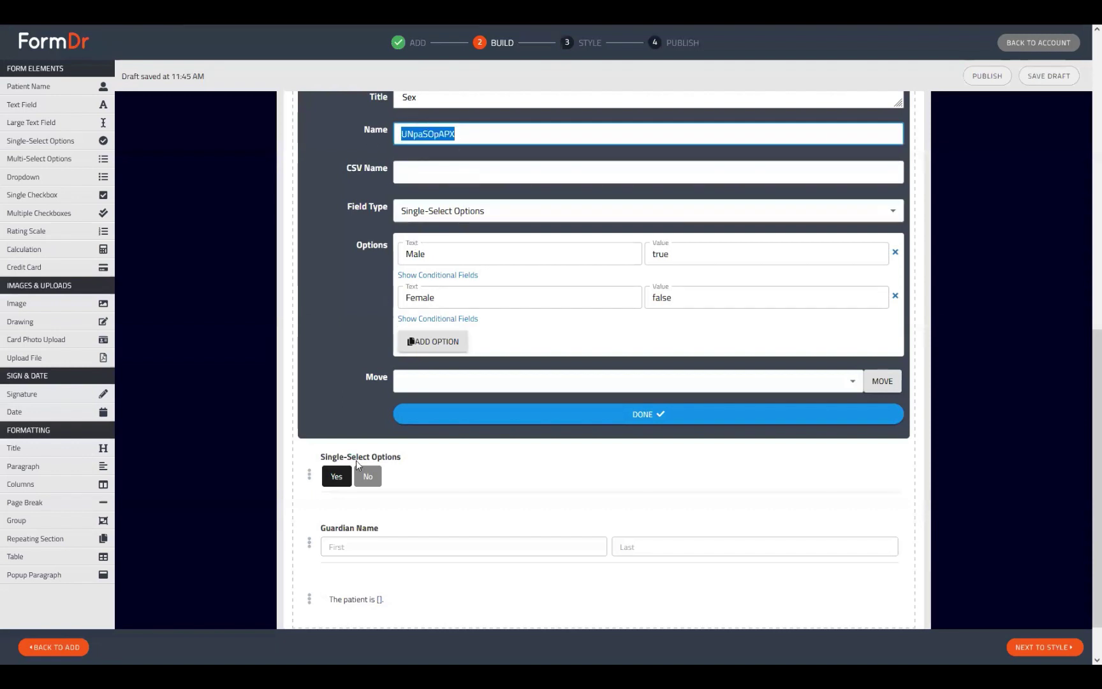
left_click(309, 601)
left_click(453, 380)
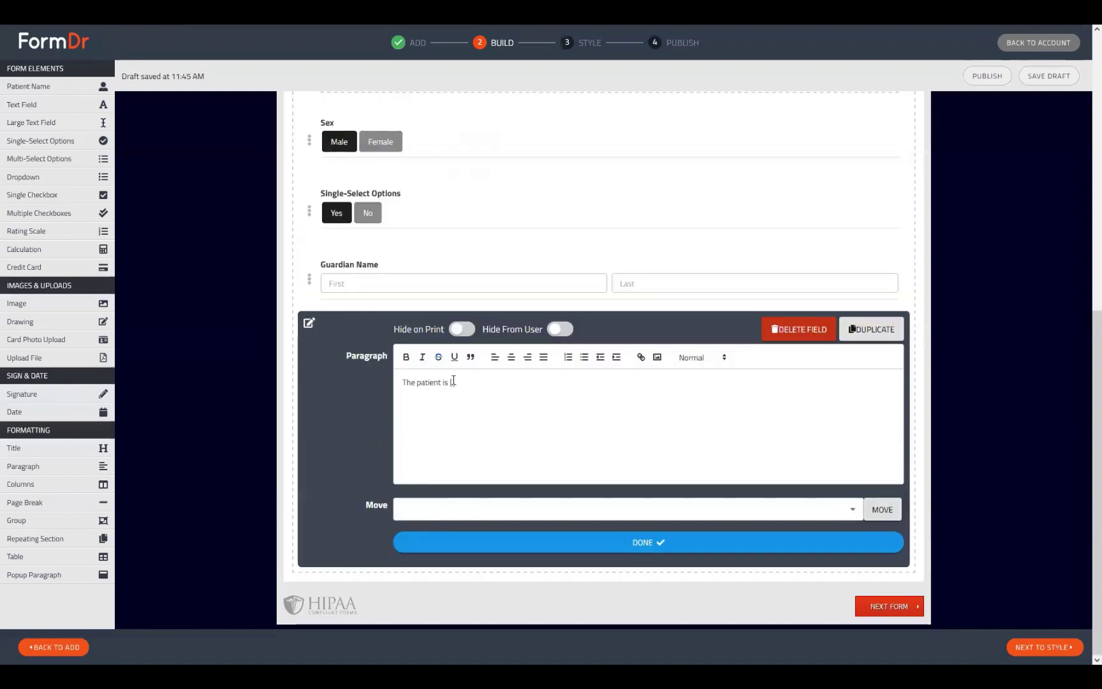
key("ctrl+v")
Step: Preview the Information form in the Style stage and test the patient paragraph with Sex set to Male and to Female
scroll(461, 285, "up", 2)
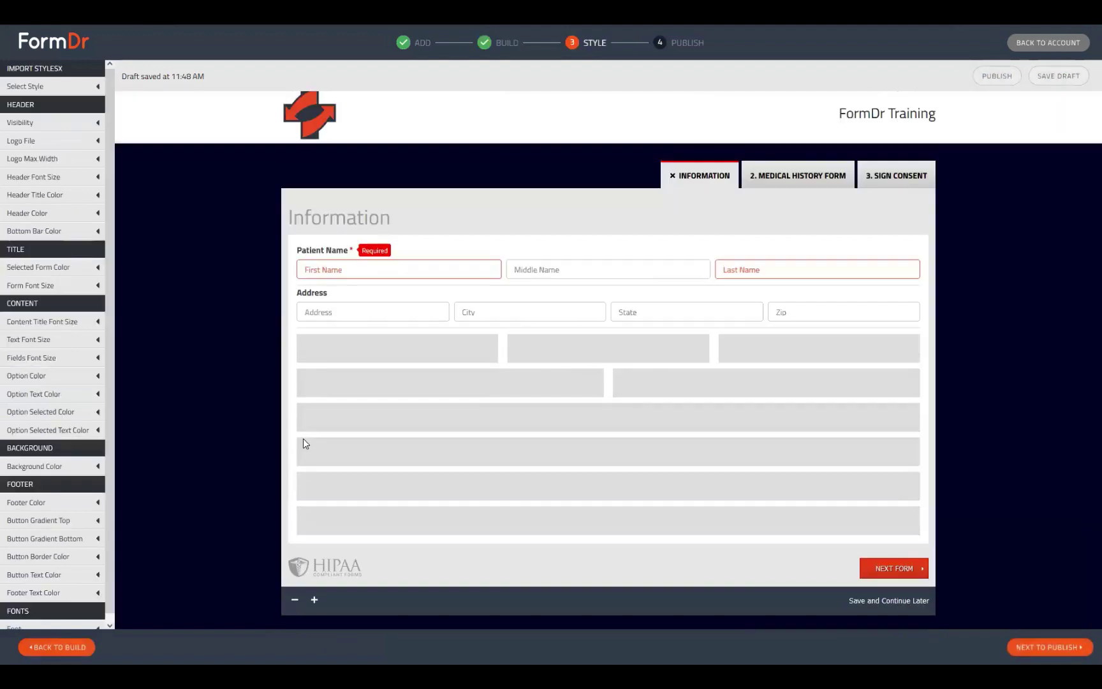
scroll(443, 395, "down", 1)
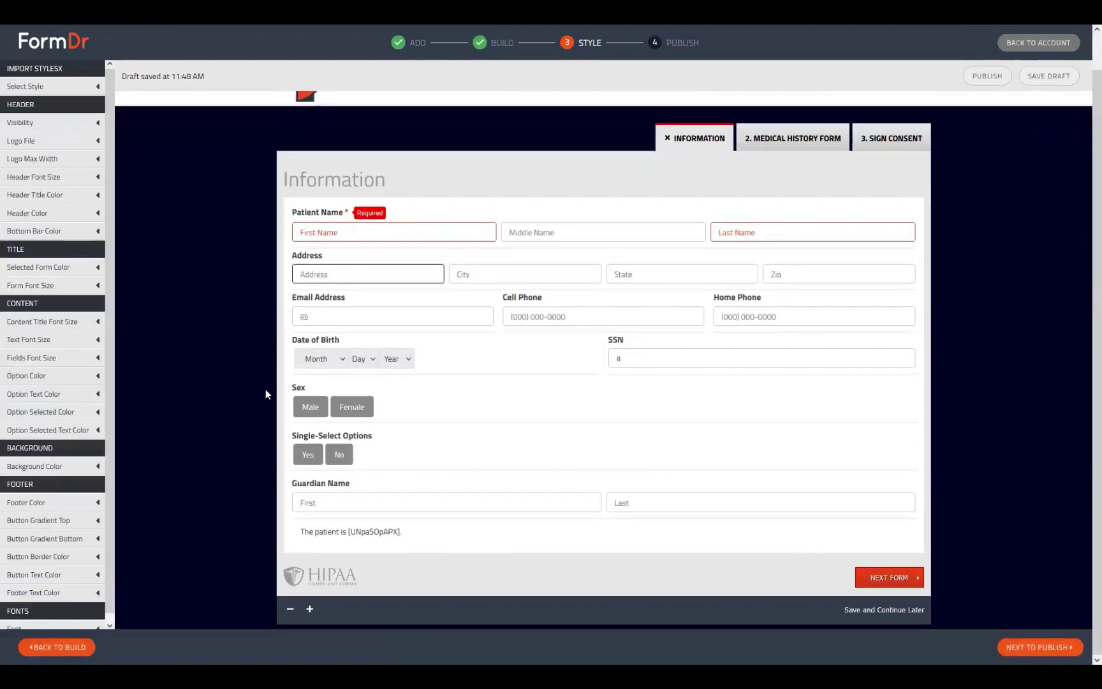
left_click(312, 409)
scroll(350, 438, "down", 7)
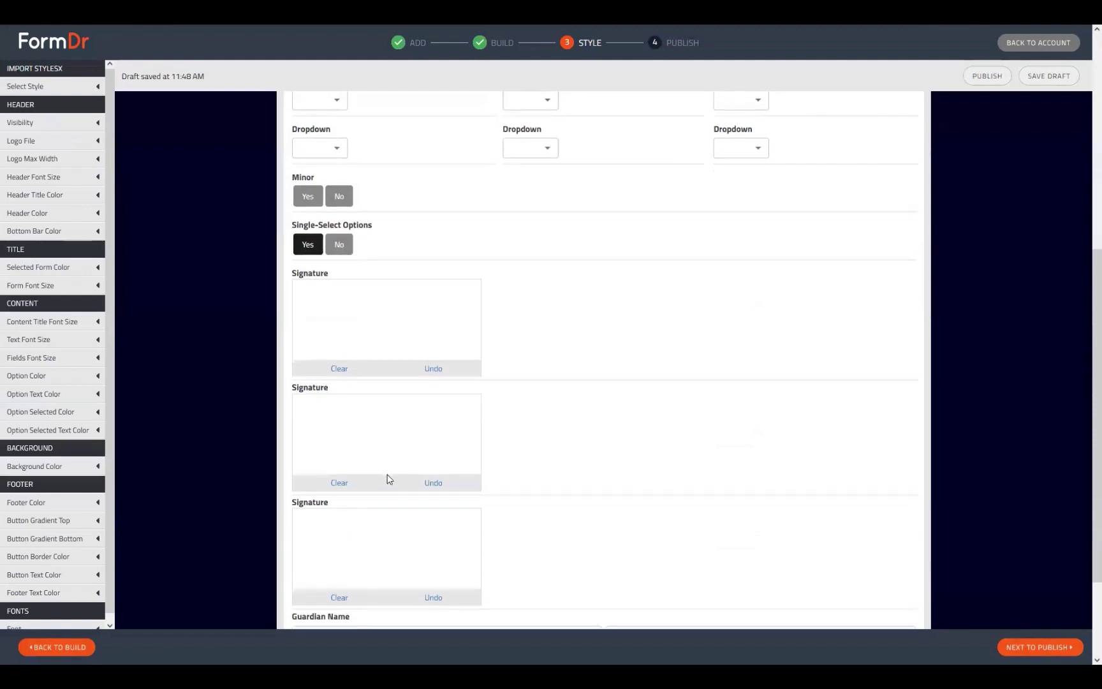
left_click_drag(301, 531, 365, 530)
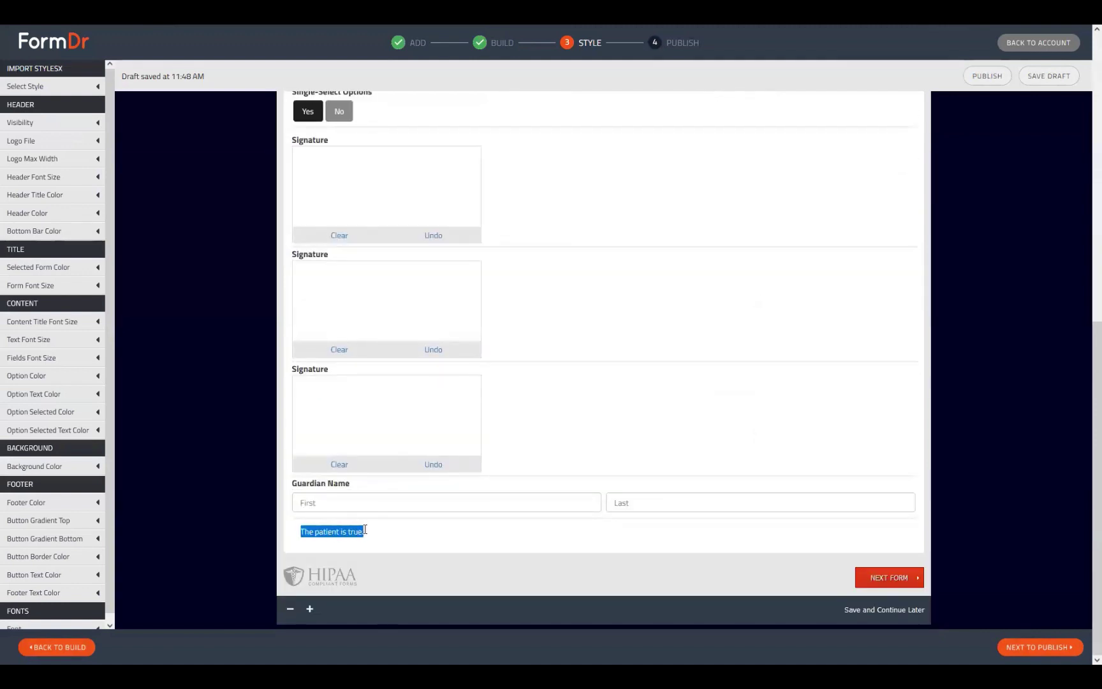
scroll(383, 421, "up", 6)
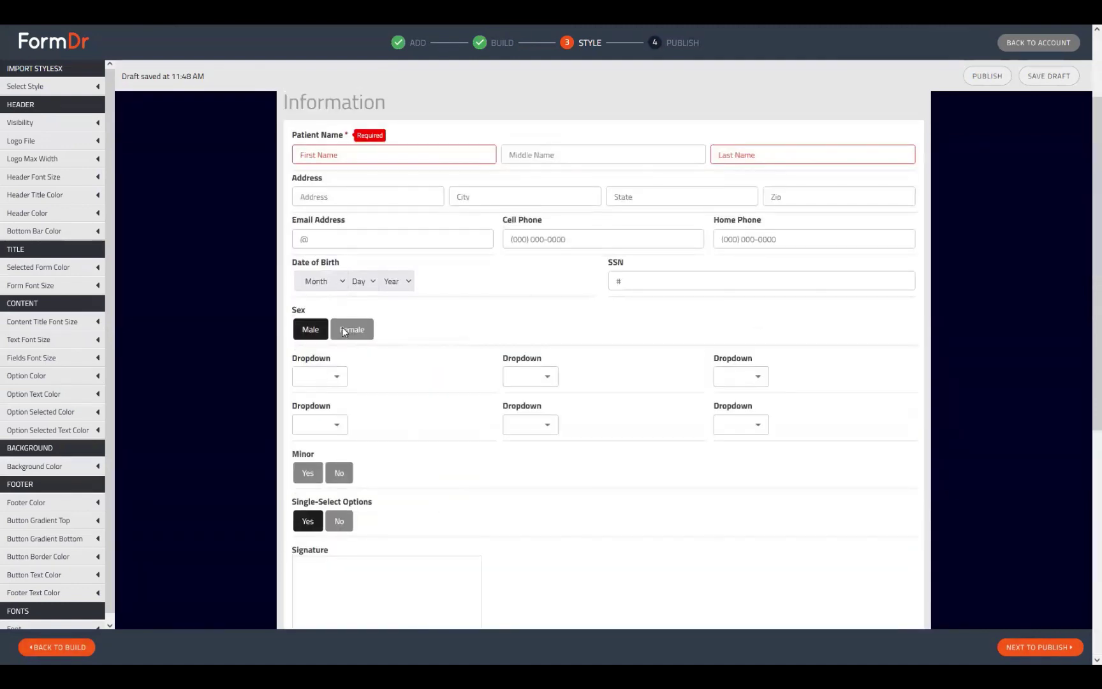
left_click(344, 330)
scroll(344, 338, "down", 2)
left_click_drag(300, 531, 375, 527)
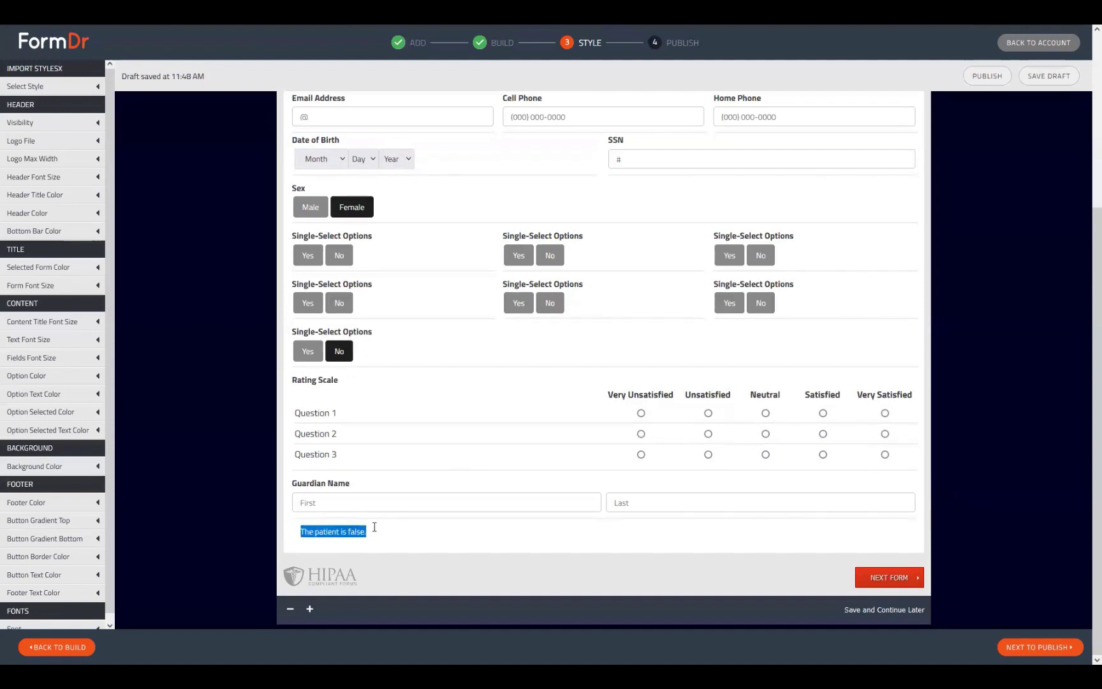
Step: Back in the Build stage, set the Sex field's Male value to "a male" and its Female value to "a female"
left_click(86, 648)
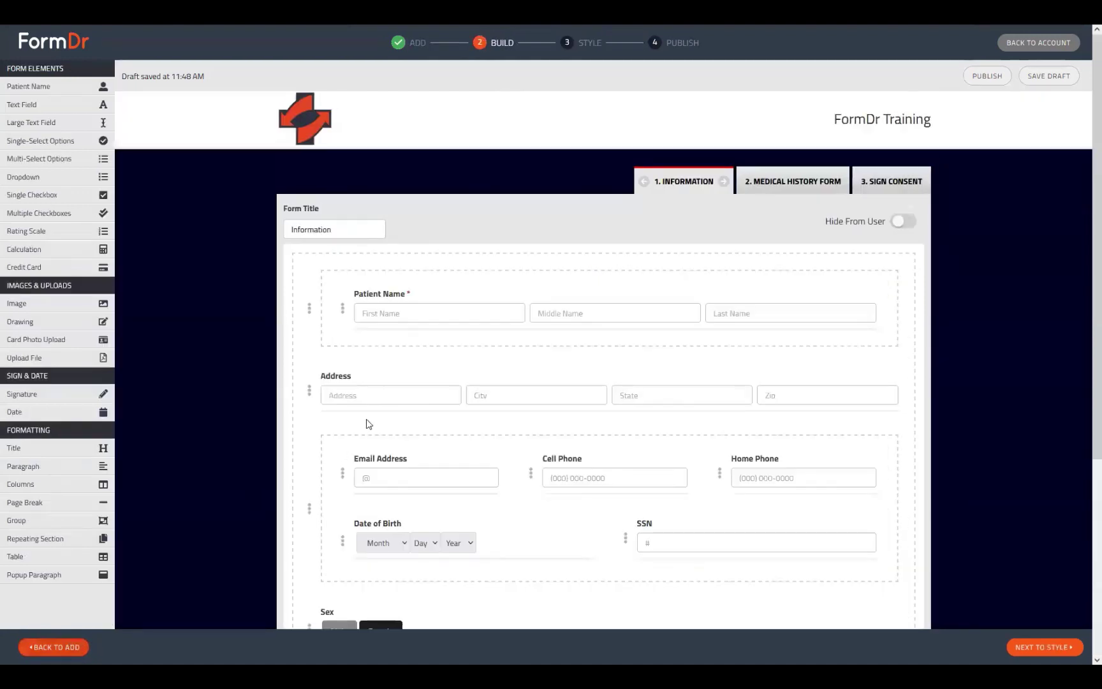
scroll(367, 415, "down", 4)
left_click(308, 347)
scroll(620, 400, "down", 3)
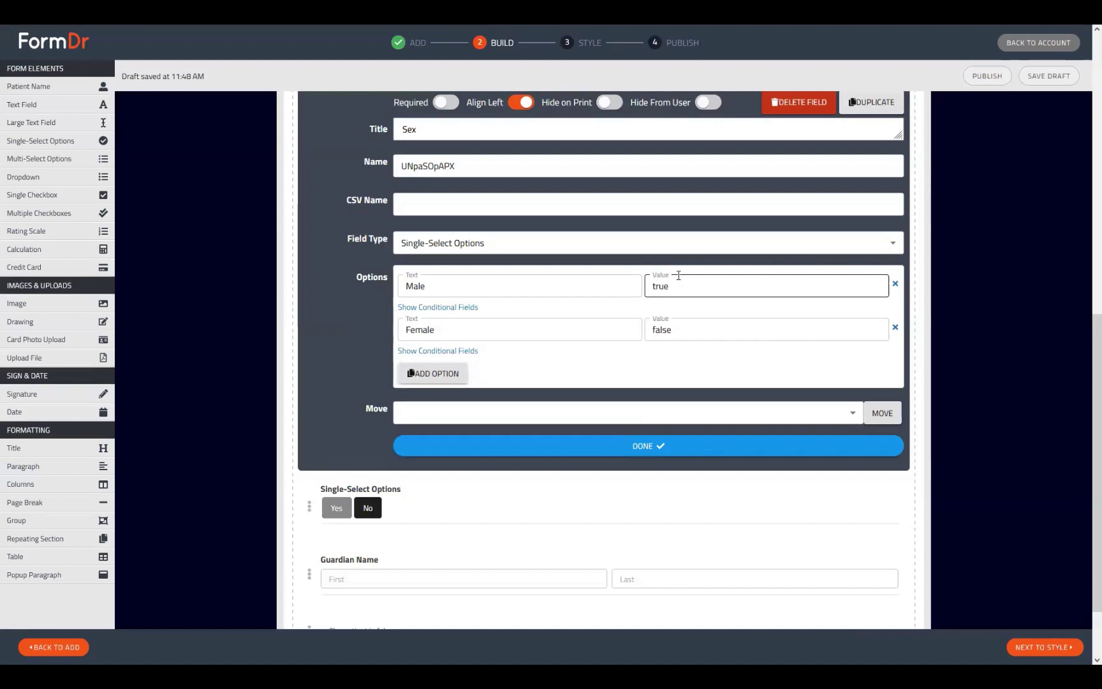
double_click(688, 284)
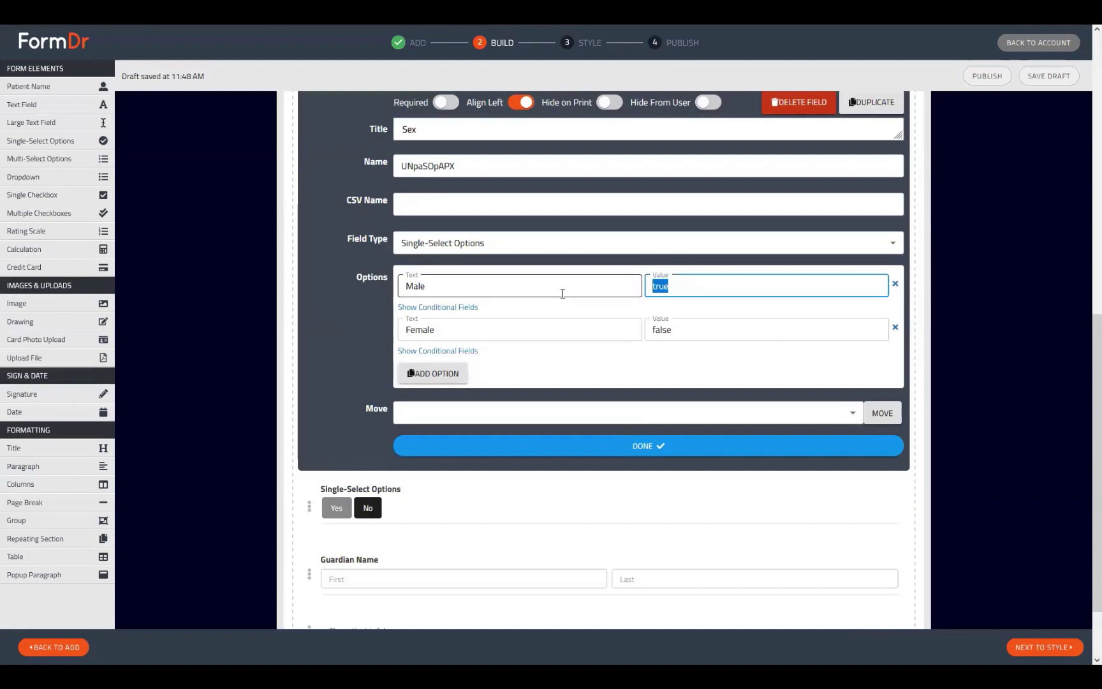
type("a male.")
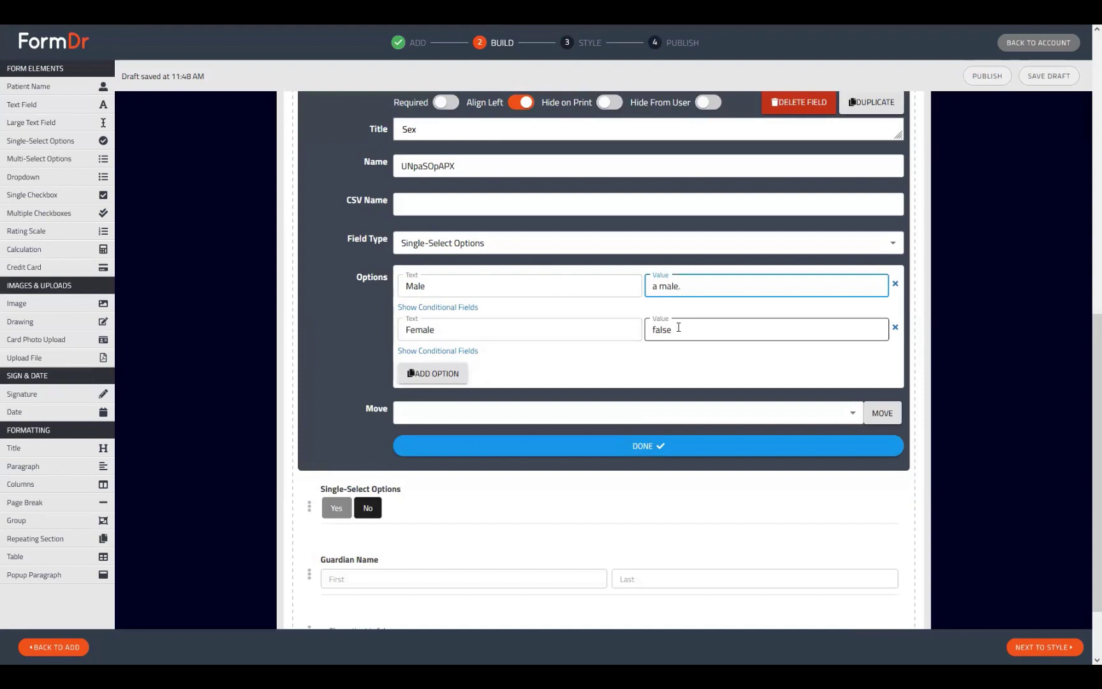
key("Tab")
key("shift+Tab")
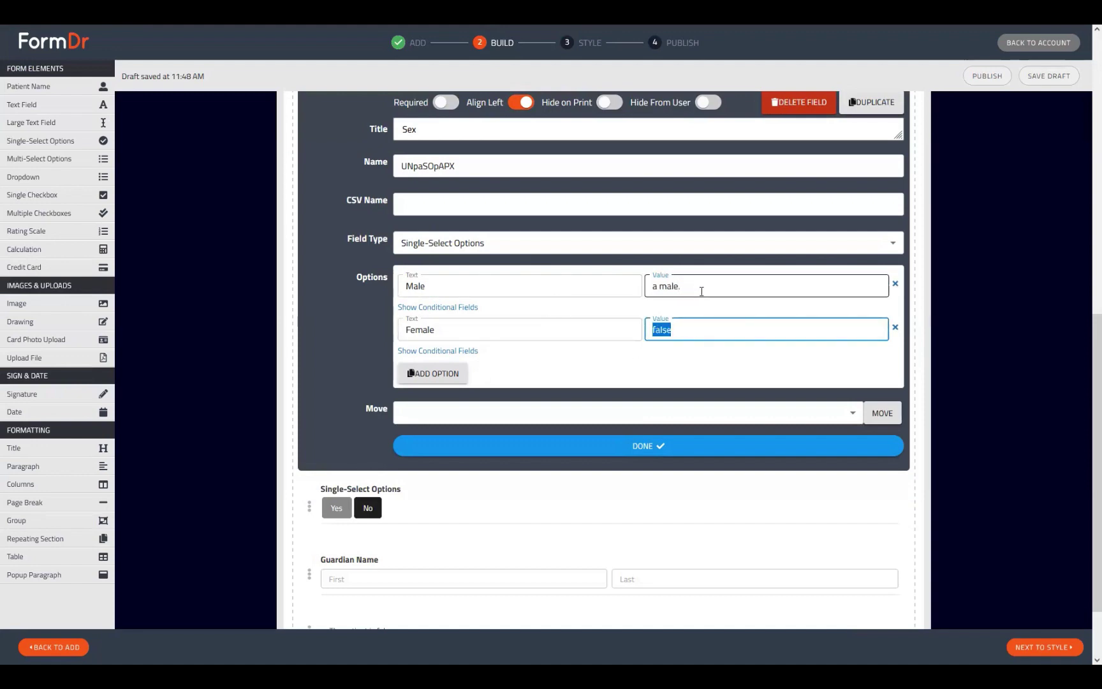
key("BackSpace")
key("Tab")
type("a")
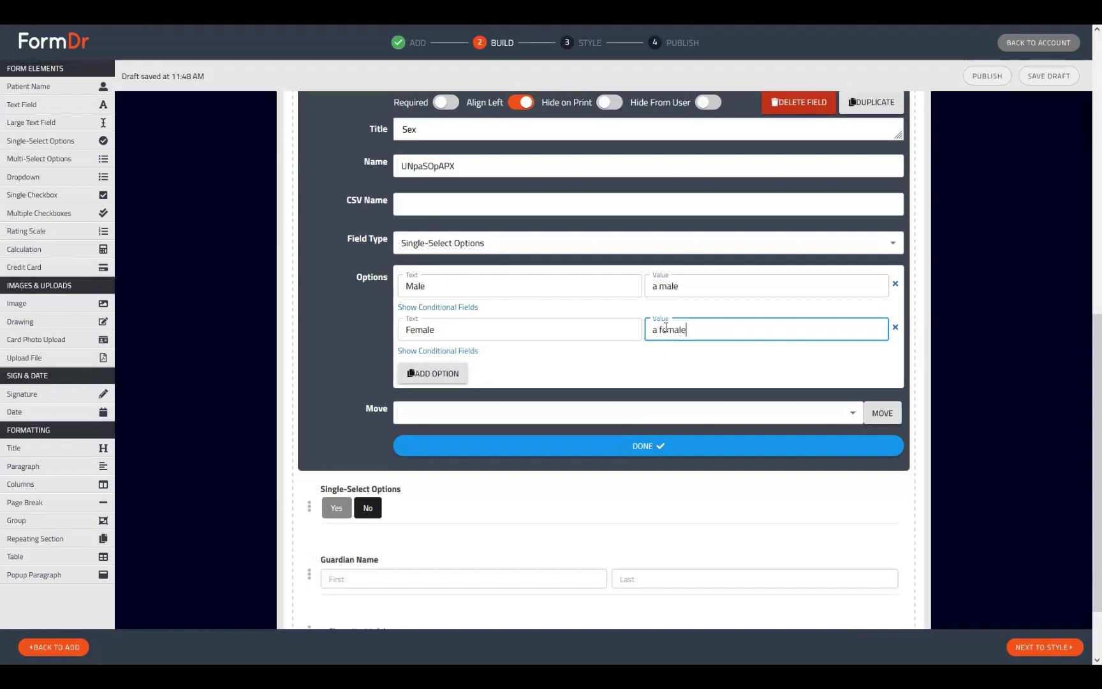
left_click(719, 445)
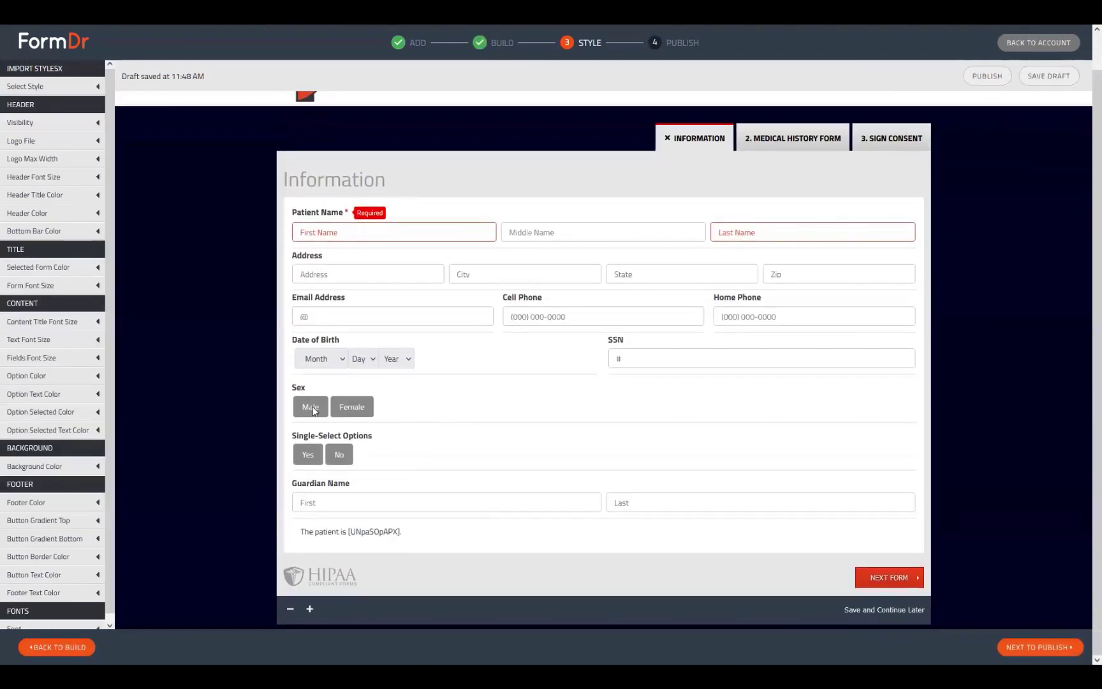
Step: Test the patient paragraph on the Information form preview by choosing Male, reading the sentence, and choosing Female
left_click(312, 407)
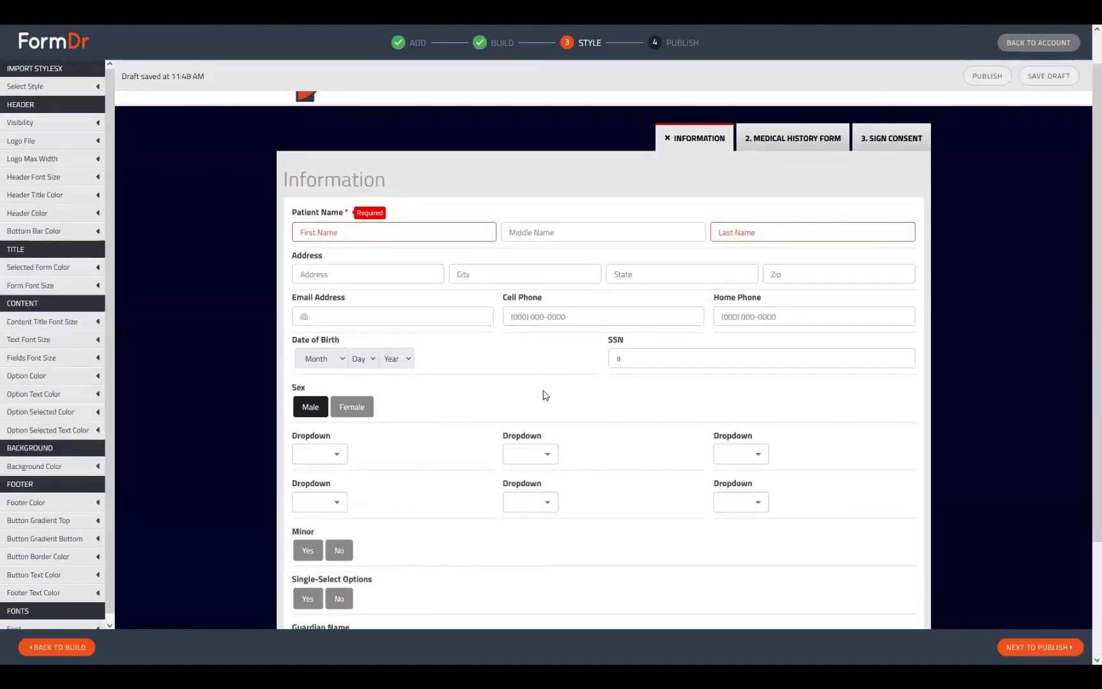
scroll(545, 399, "down", 2)
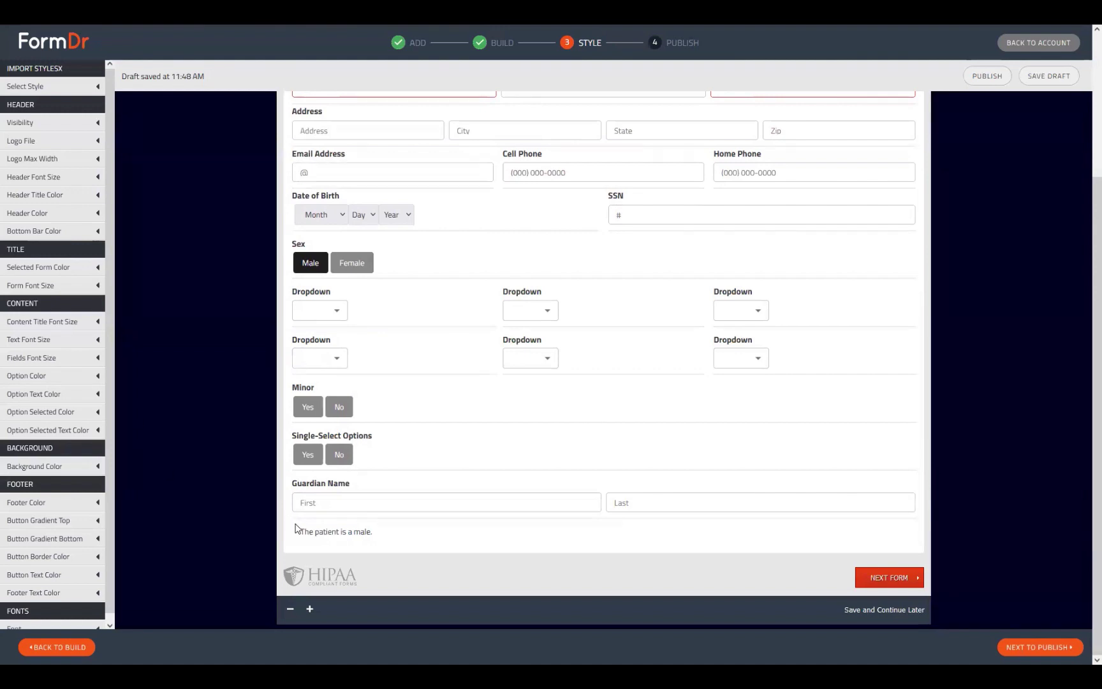
left_click_drag(296, 532, 377, 530)
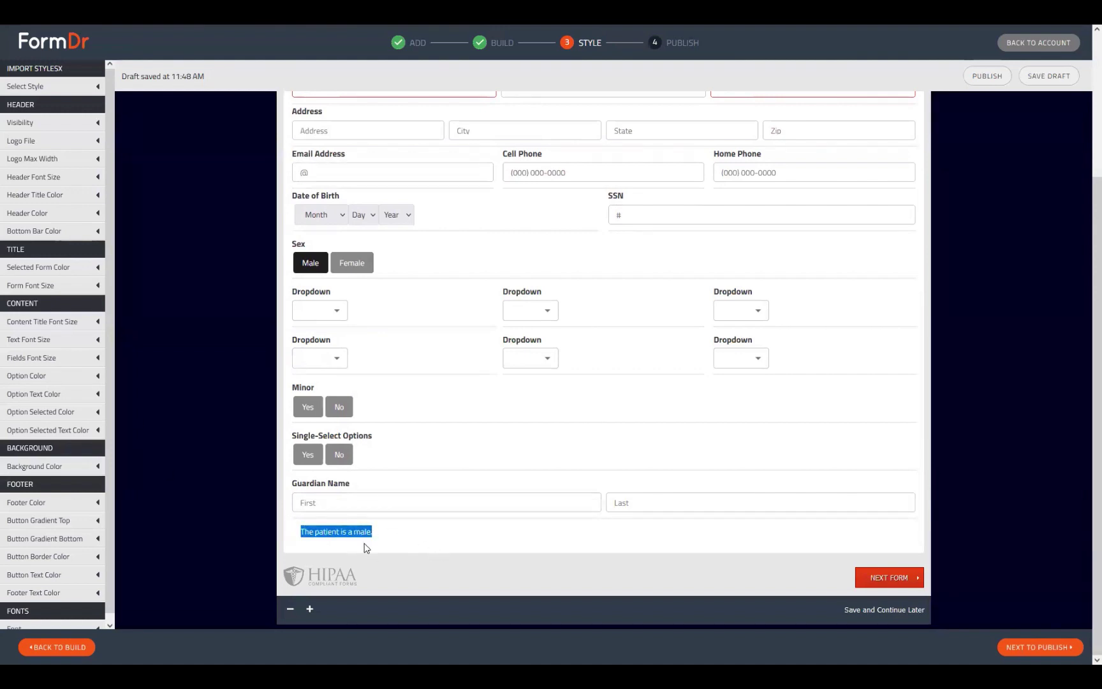
left_click(350, 267)
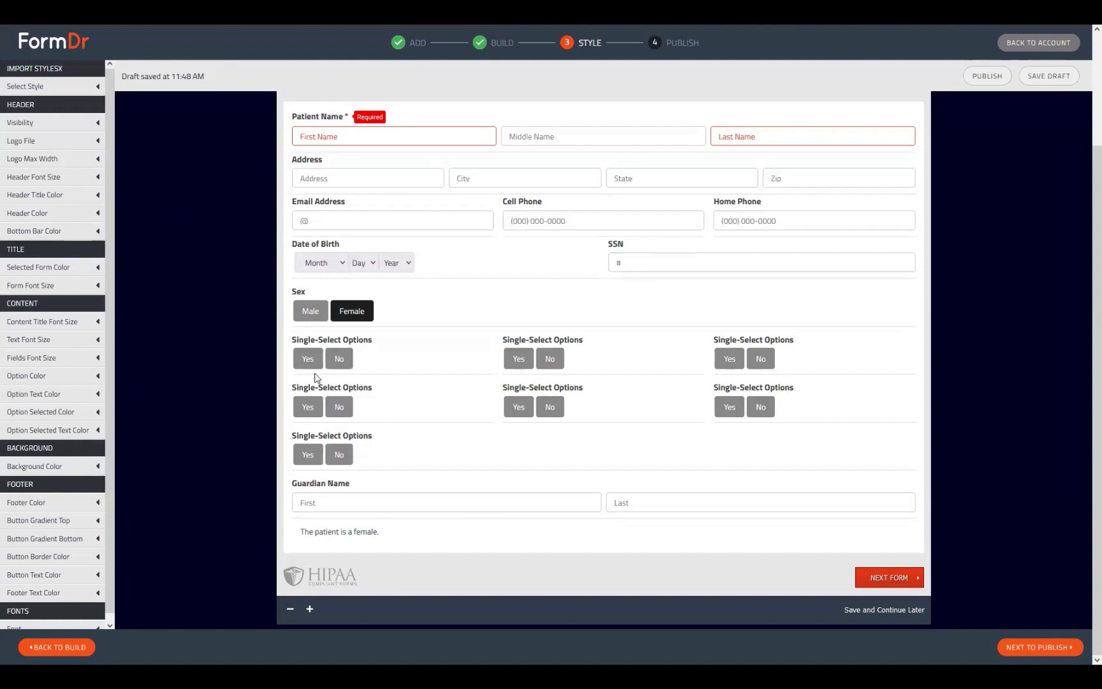
Step: Check the fields in the Build stage and preview the form again, testing Male in Sex and Yes and No in Single-Select Options
left_click(69, 646)
scroll(491, 377, "down", 5)
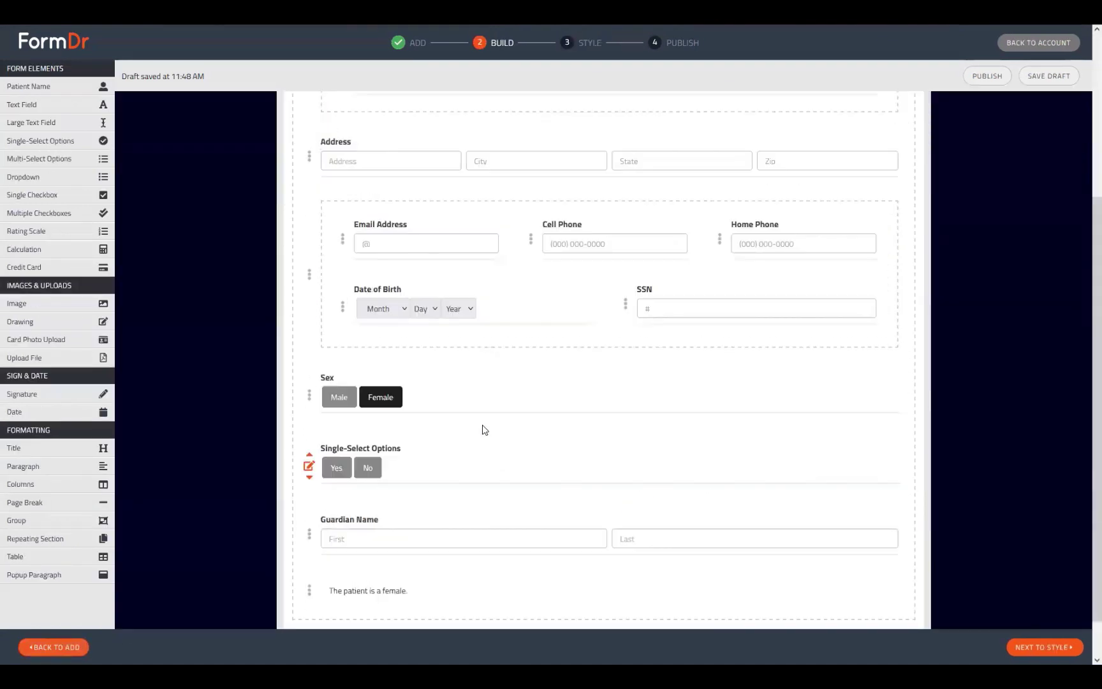
left_click(1046, 647)
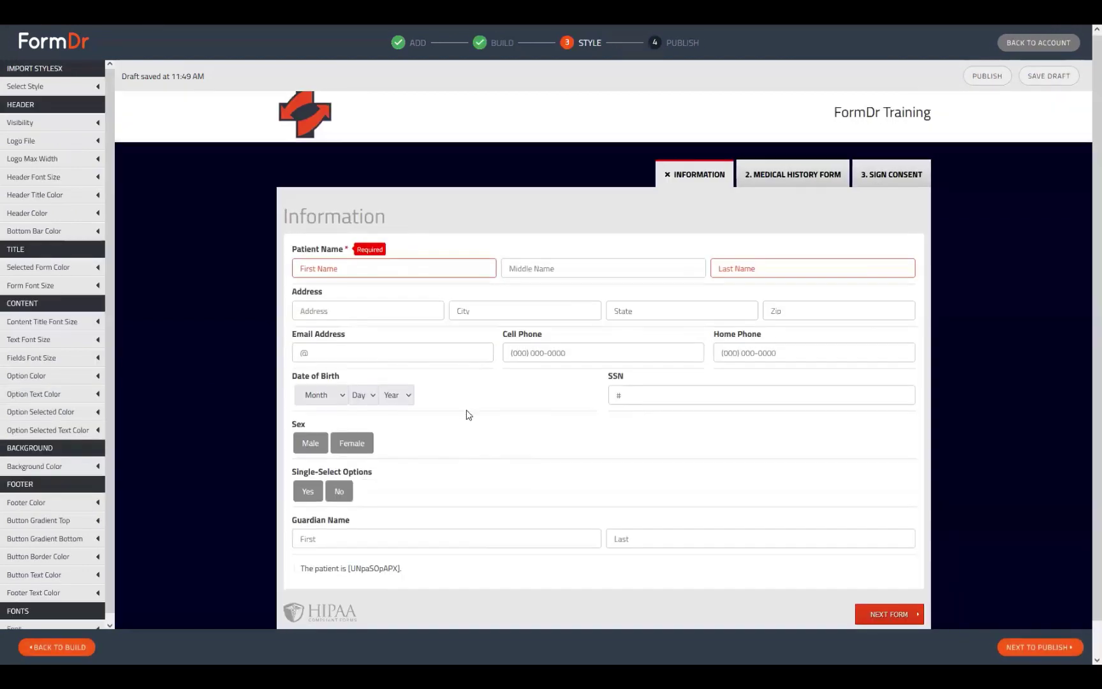
scroll(447, 415, "down", 4)
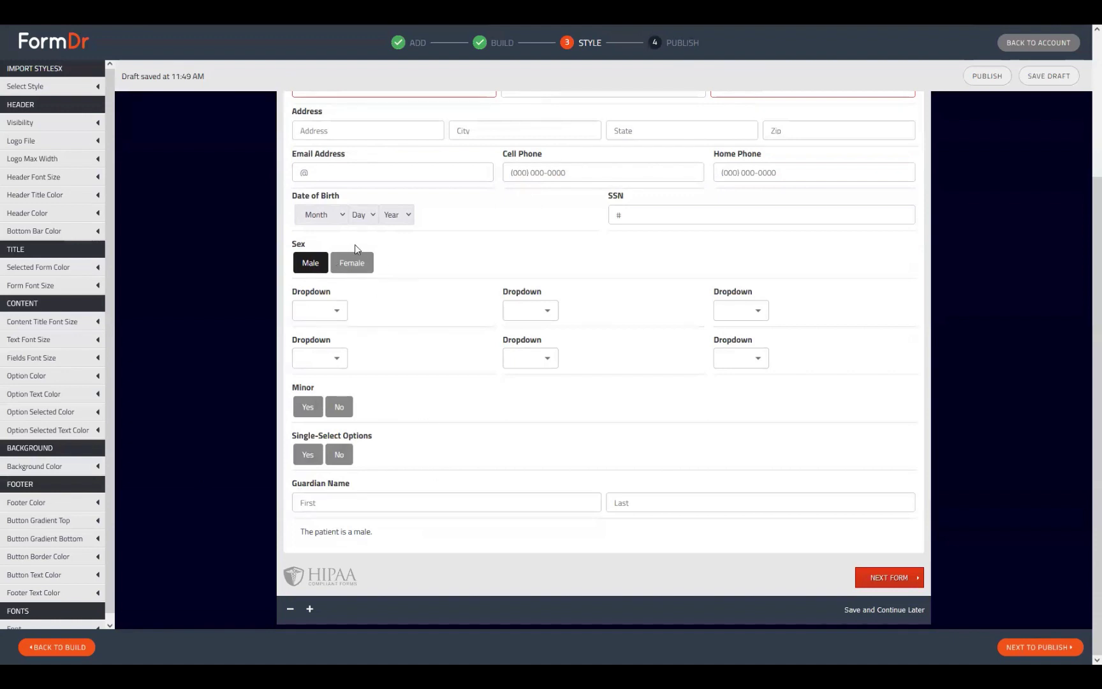
left_click(306, 462)
left_click(340, 358)
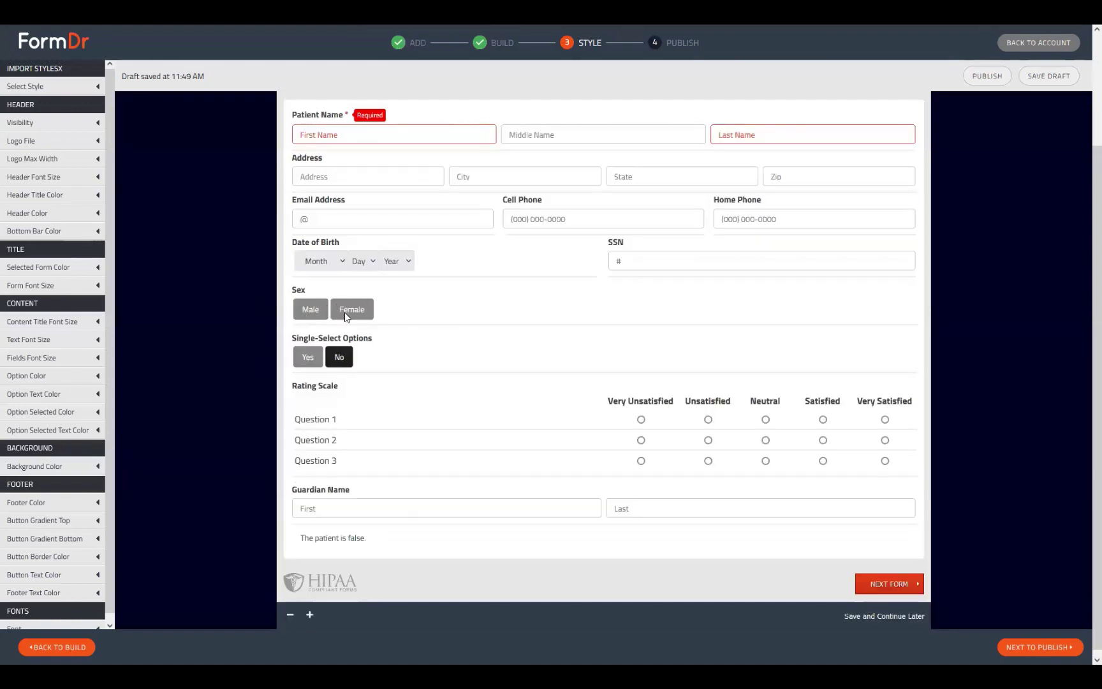
Step: In the Build stage, set the Single-Select Options field's Yes value to "a male" and its No value to "a female"
left_click(52, 648)
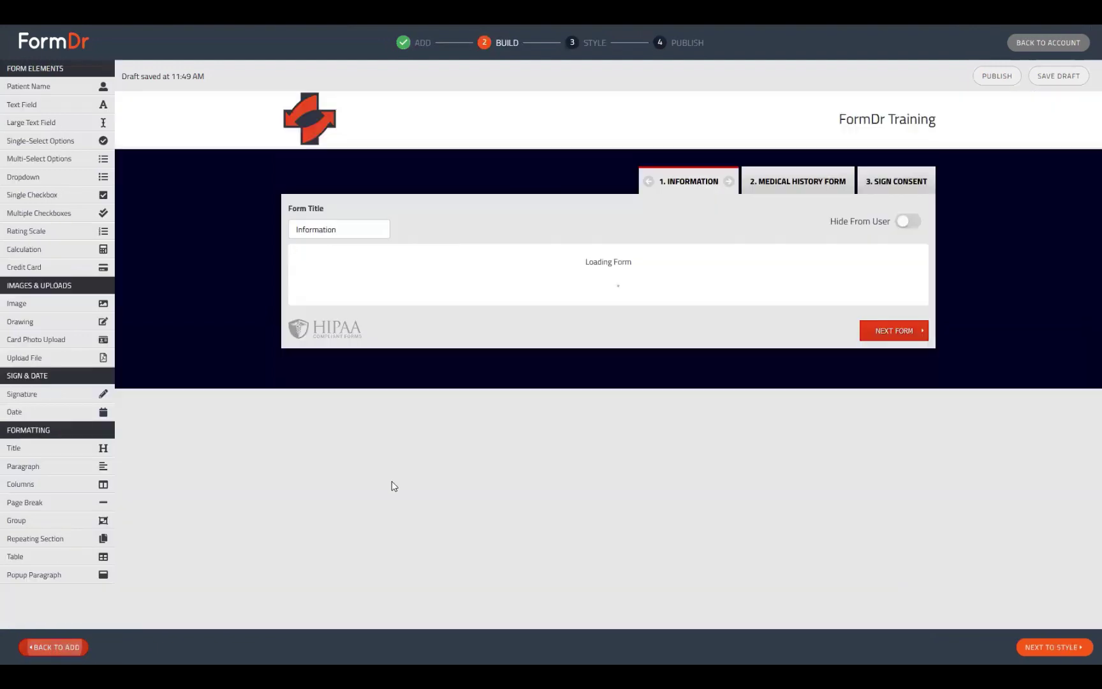
scroll(386, 477, "down", 4)
left_click(309, 419)
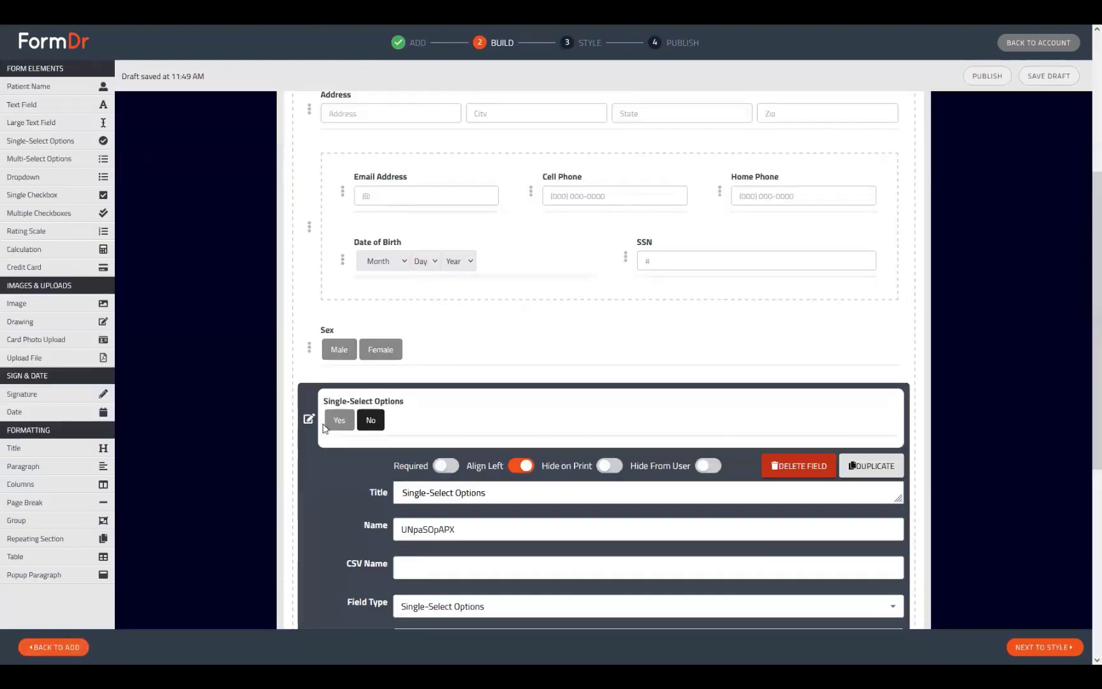
scroll(463, 524, "down", 5)
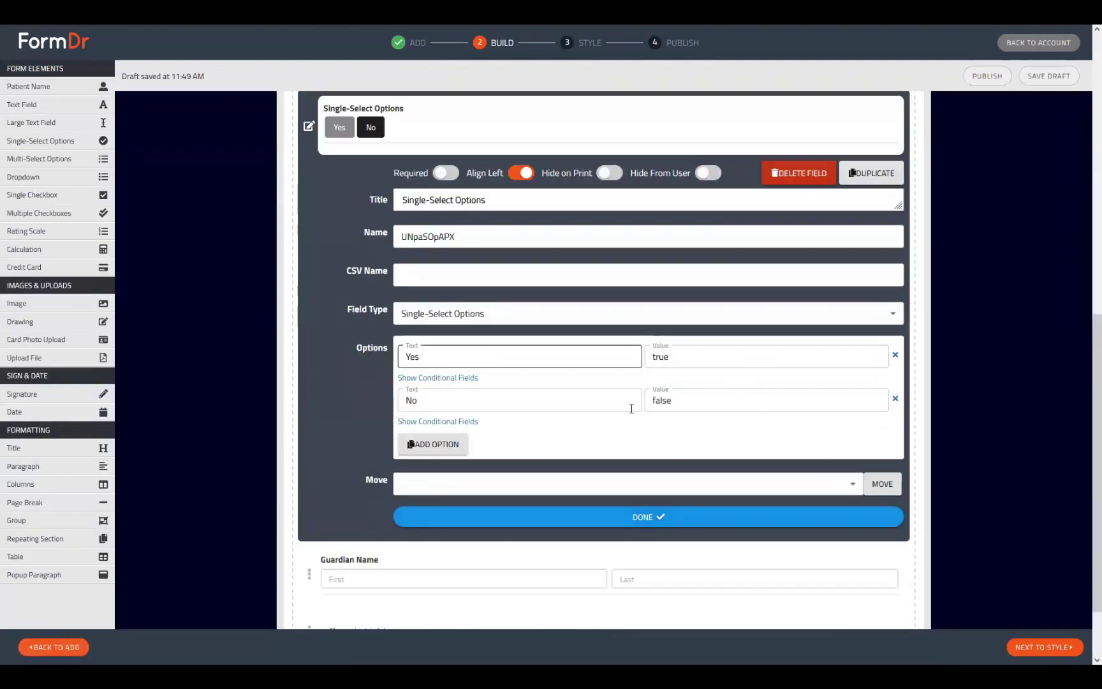
double_click(661, 357)
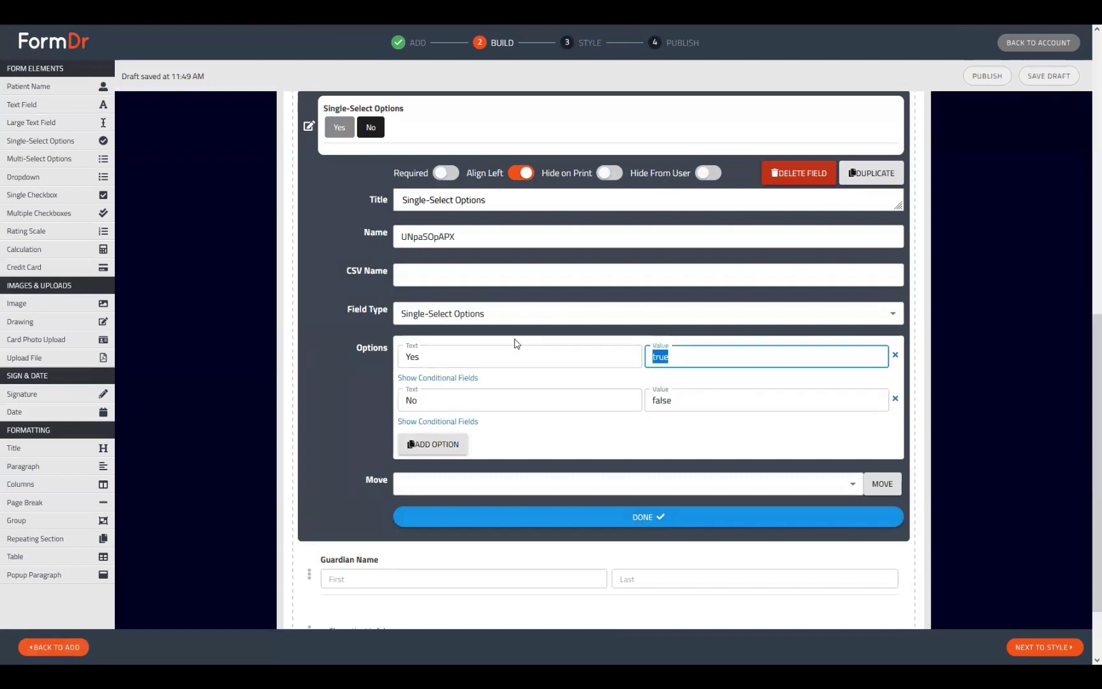
type("a male")
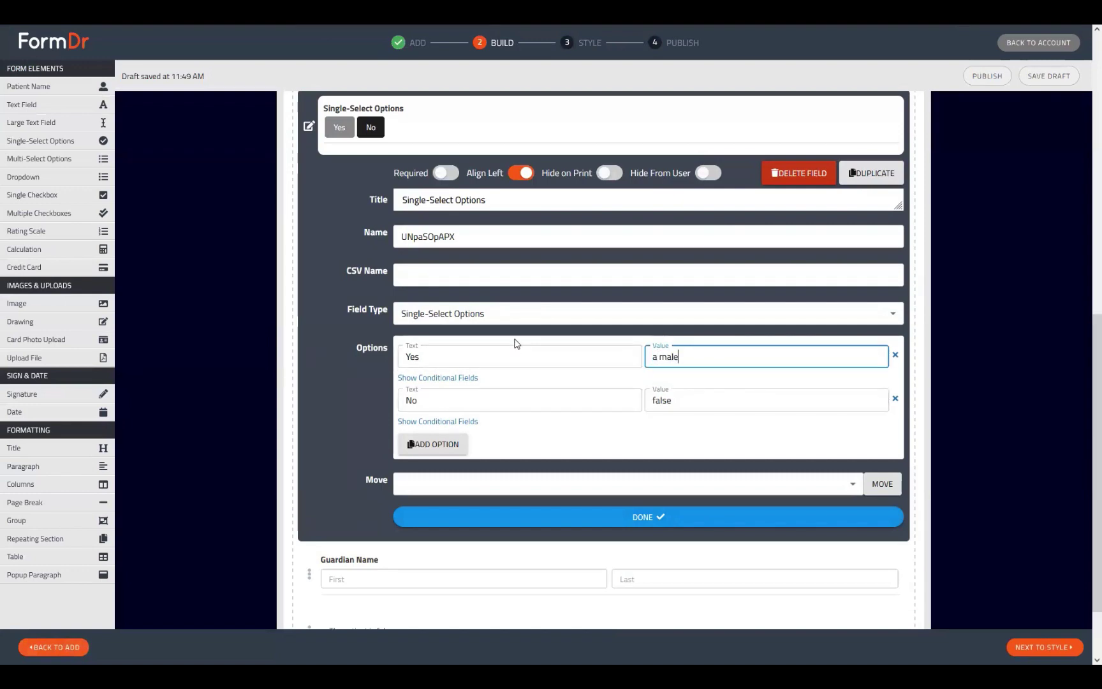
key("Tab")
key("Tab")
type("a fel")
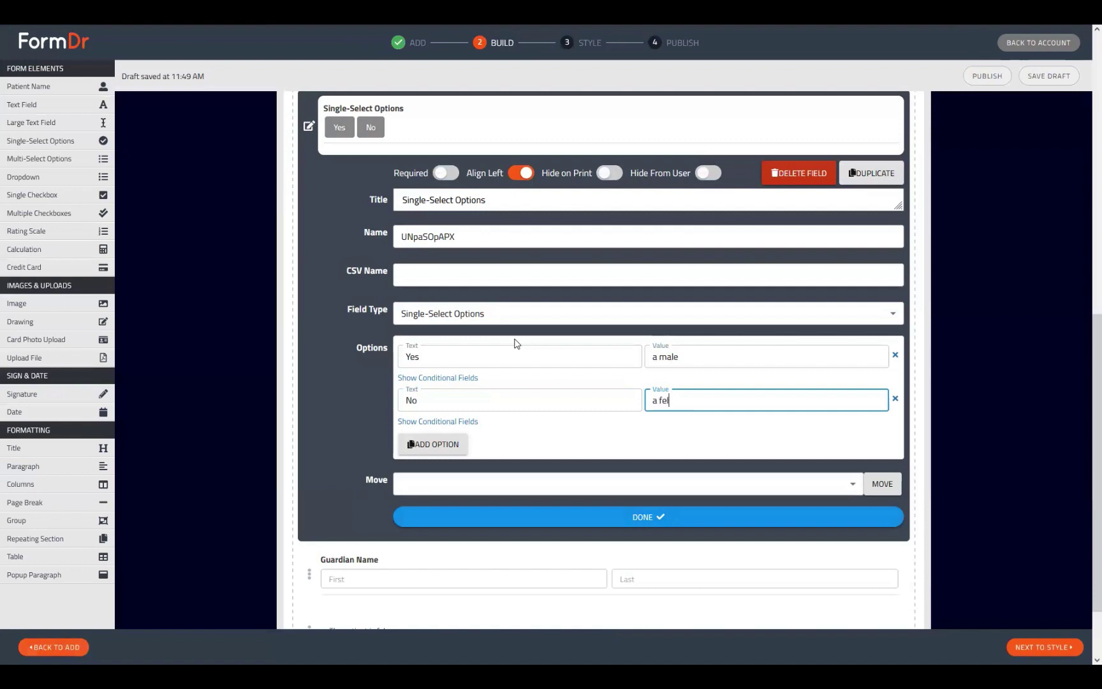
type("male")
left_click(587, 518)
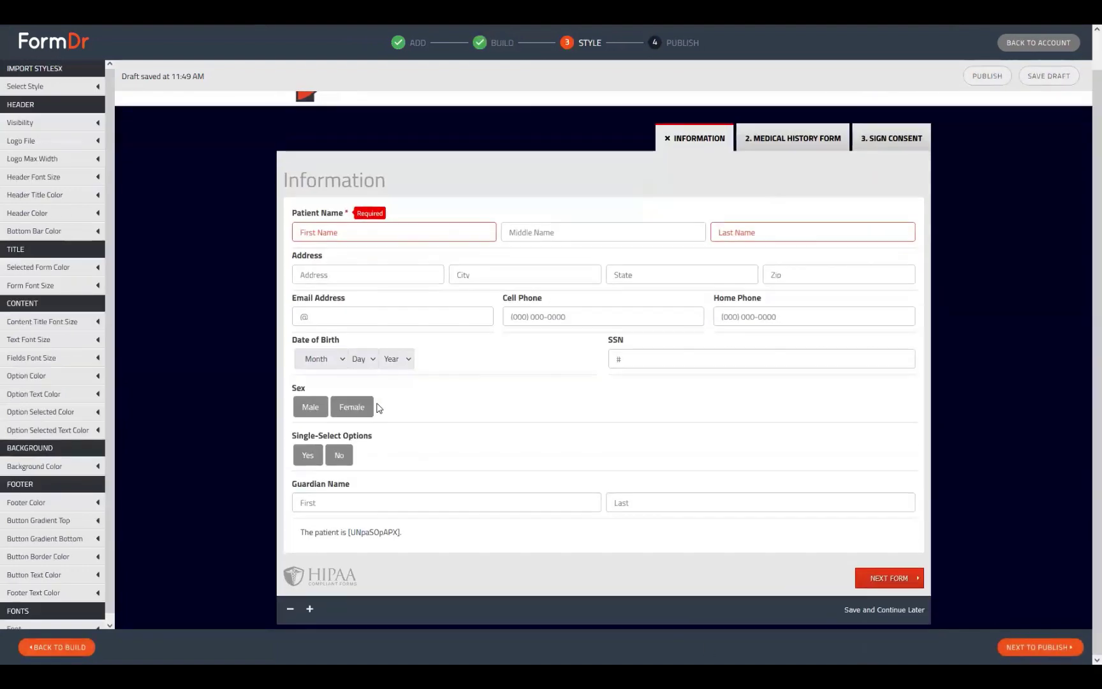
Step: Check the linked selections and the patient paragraph in the Style preview of the Information form
scroll(446, 491, "down", 5)
scroll(458, 499, "down", 1)
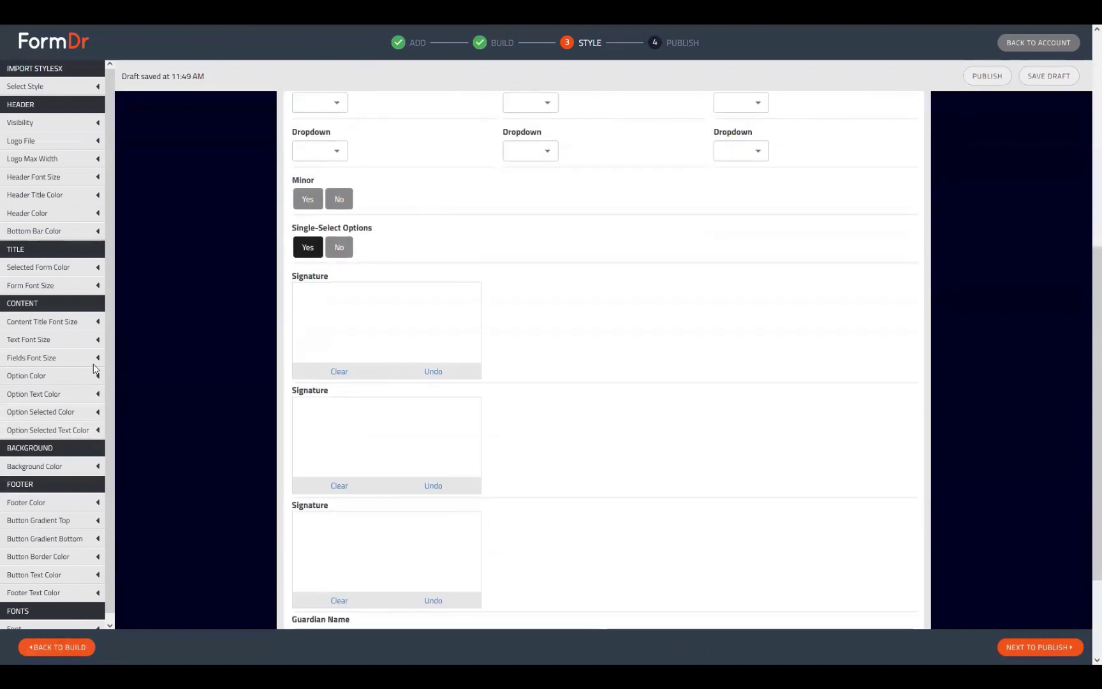
scroll(396, 293, "up", 5)
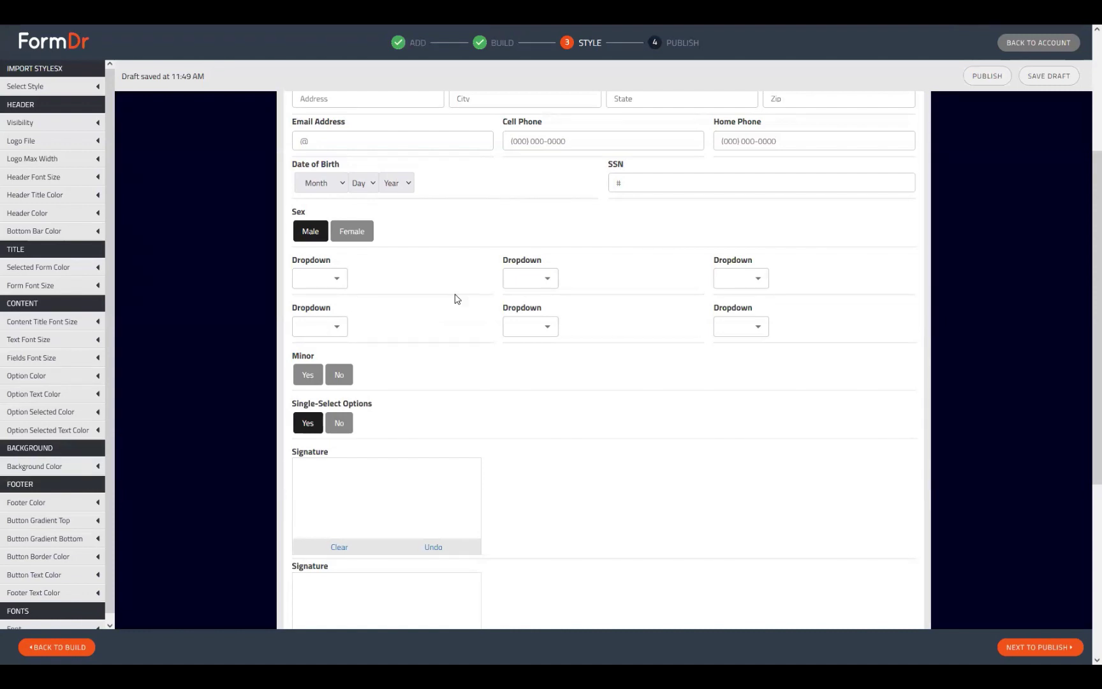
scroll(472, 313, "down", 5)
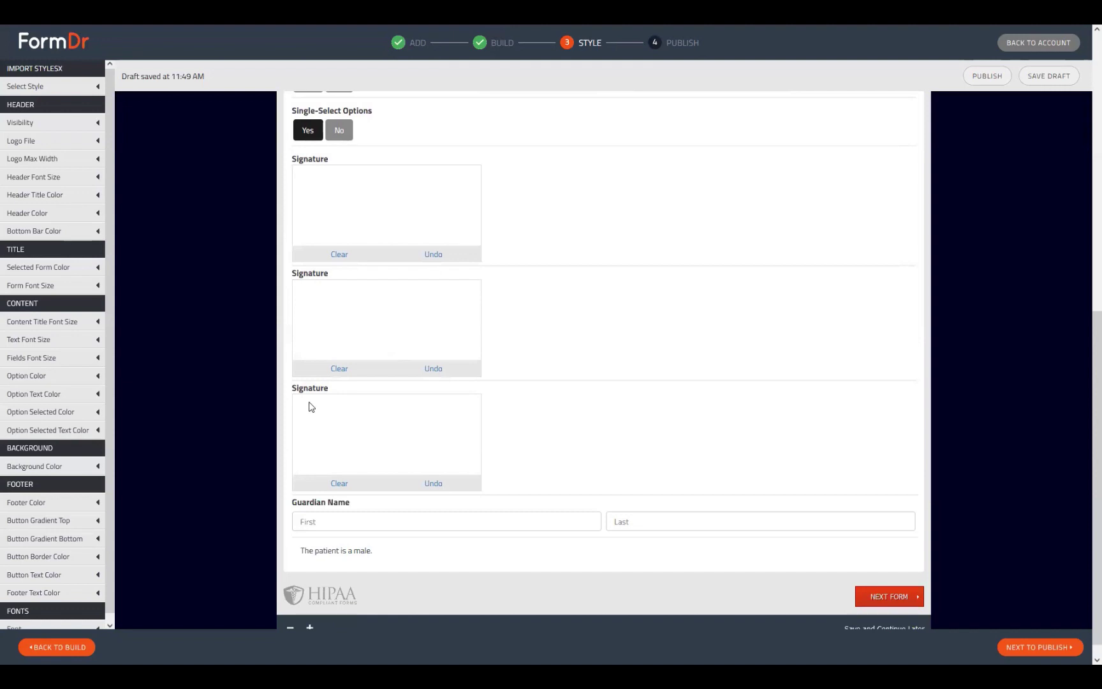
Step: Back in the Build stage, change the field reference in the patient paragraph to [patientSex]
left_click(87, 647)
scroll(414, 447, "down", 5)
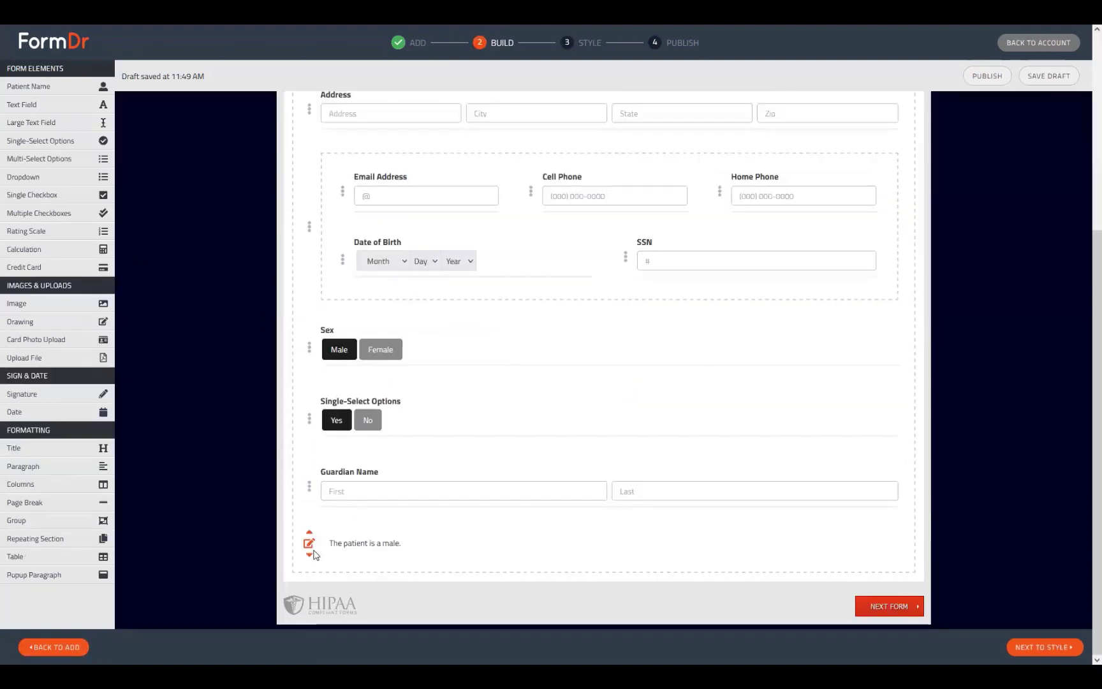
left_click(309, 542)
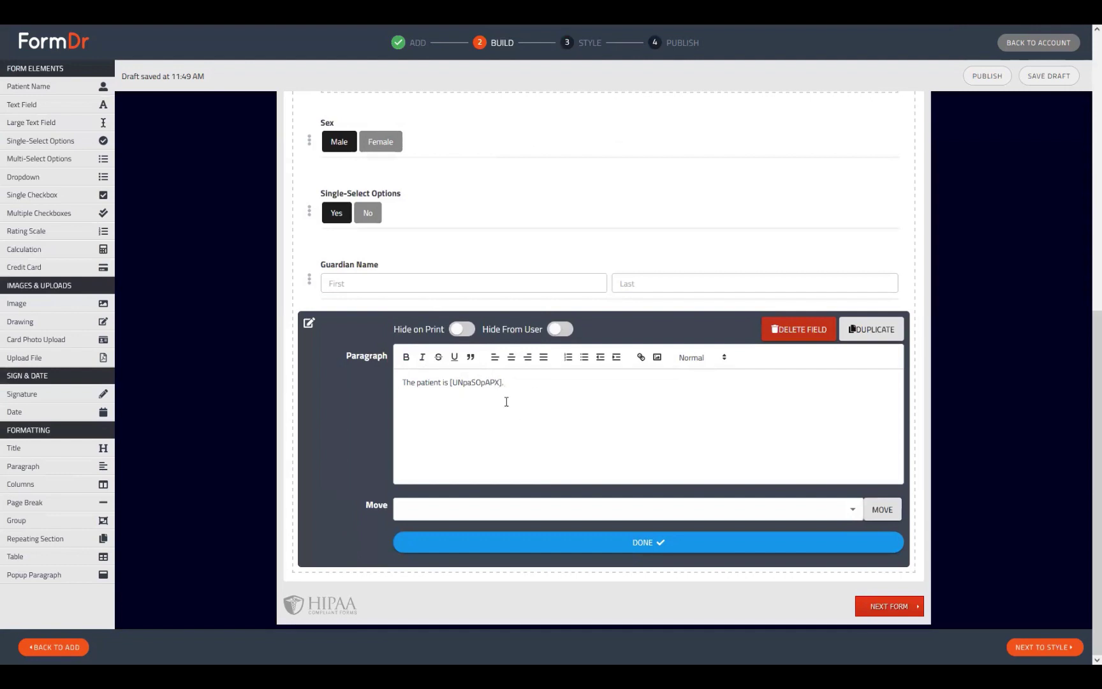
scroll(306, 281, "up", 3)
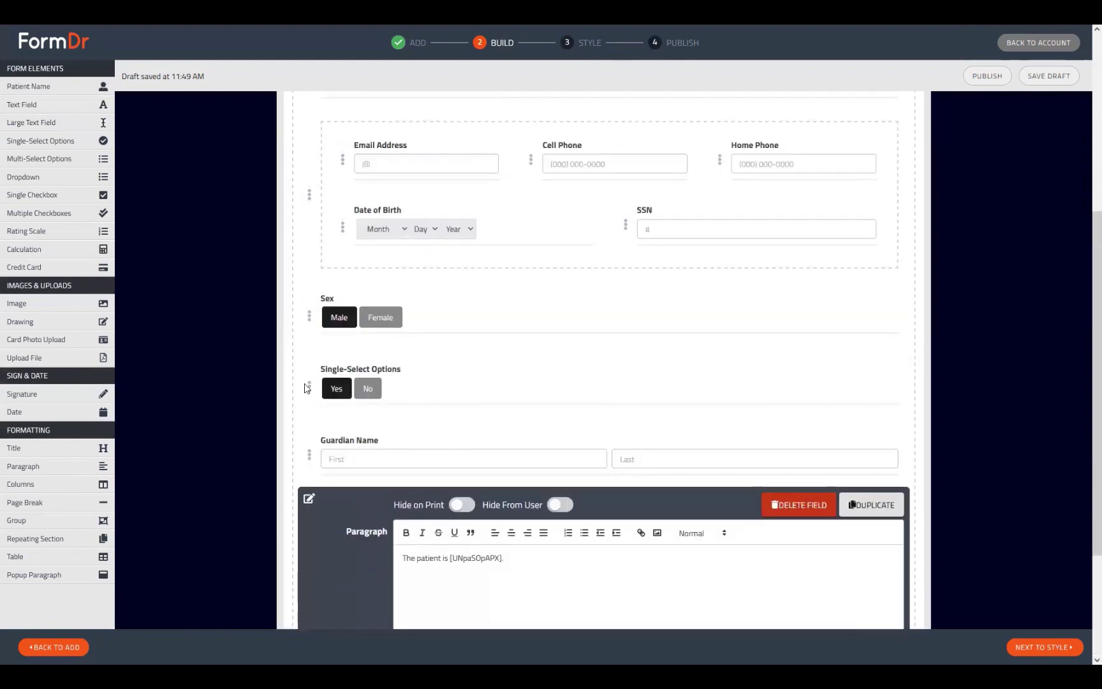
double_click(463, 564)
type("patientSes")
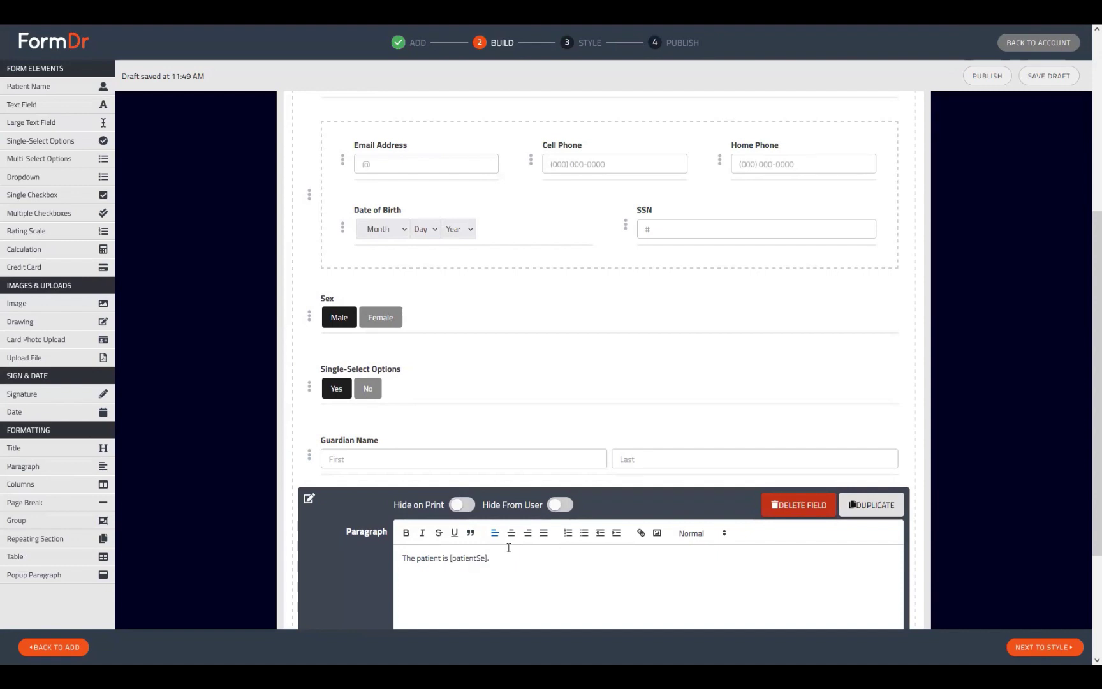
key("BackSpace")
key("BackSpace")
key("BackSpace")
key("BackSpace")
key("BackSpace")
key("BackSpace")
key("BackSpace")
key("BackSpace")
key("BackSpace")
type("se")
key("BackSpace")
key("BackSpace")
type("patientSex")
Step: Copy patientSex from the paragraph and use it as the Name of both the Sex and Single-Select Options fields
double_click(469, 558)
key("ctrl+c")
left_click(310, 317)
double_click(432, 425)
key("ctrl+v")
left_click(309, 315)
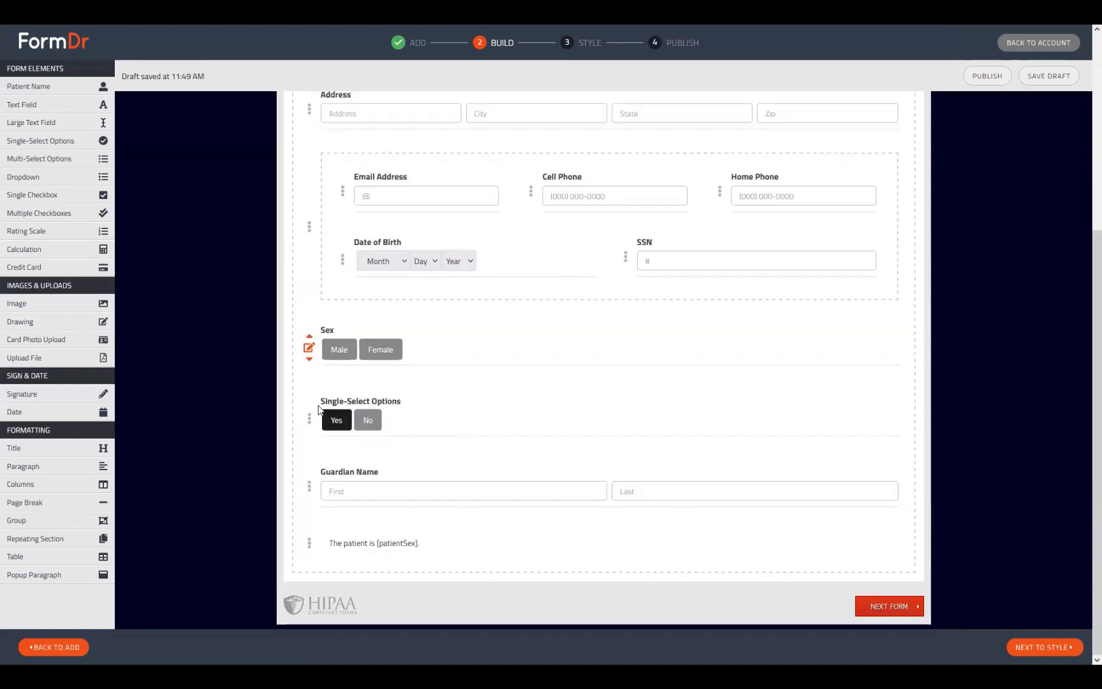
left_click(309, 418)
key("Tab")
key("ctrl+v")
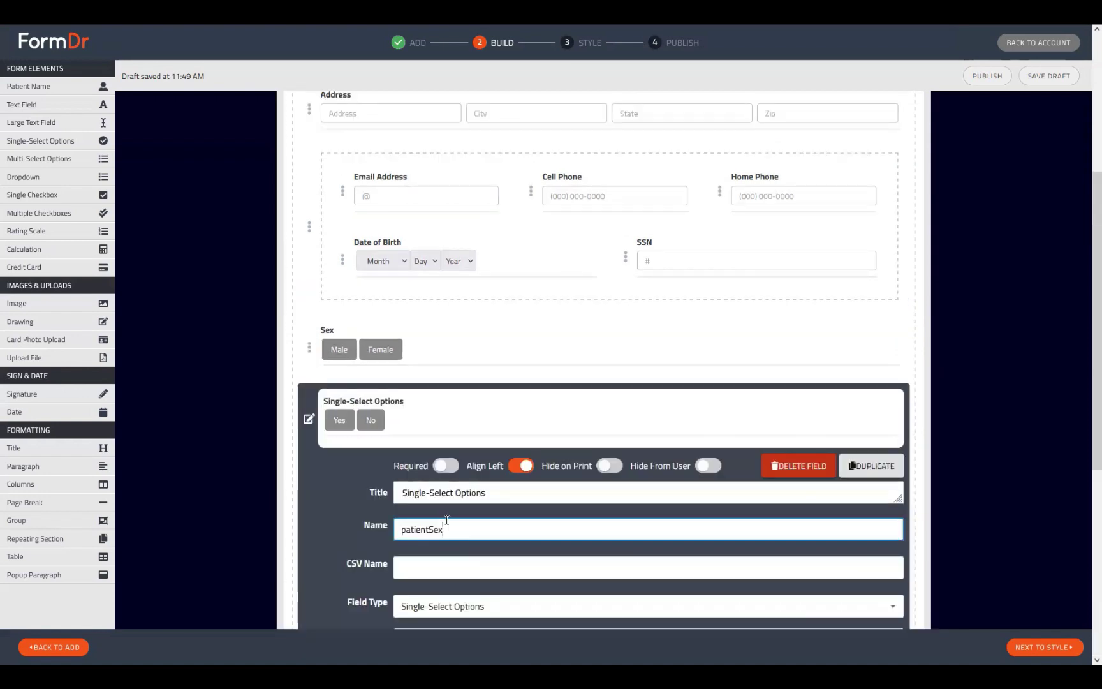
left_click(309, 419)
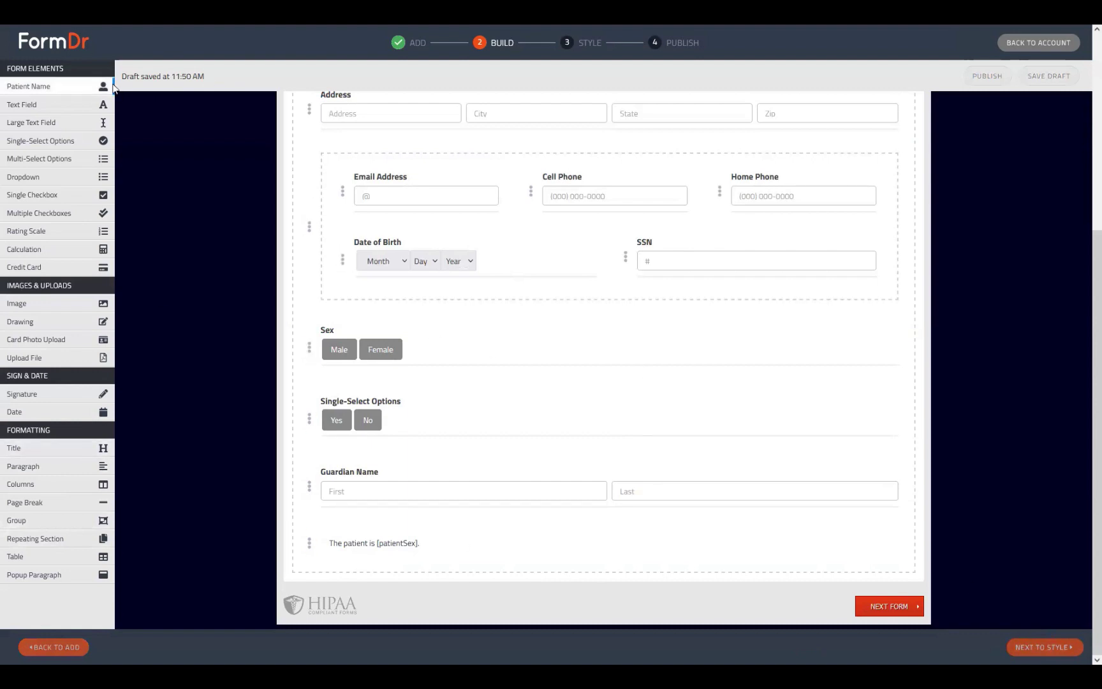
Step: Reload the form builder page to discard the patientSex changes, and look over the Information form's fields
left_click(58, 23)
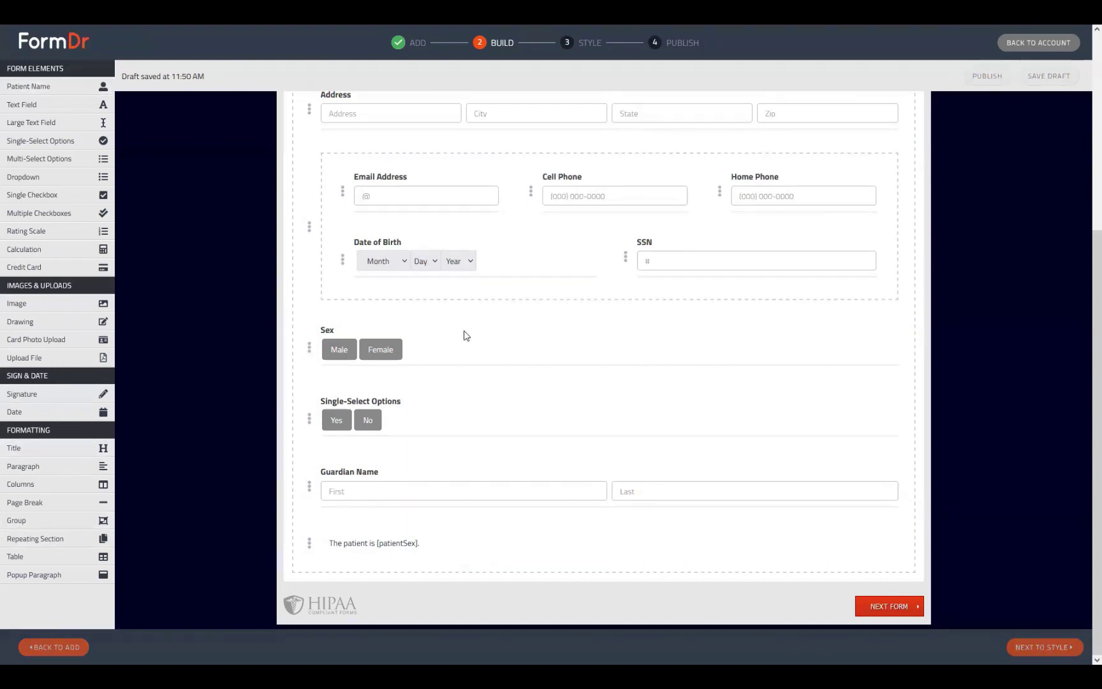
left_click(569, 369)
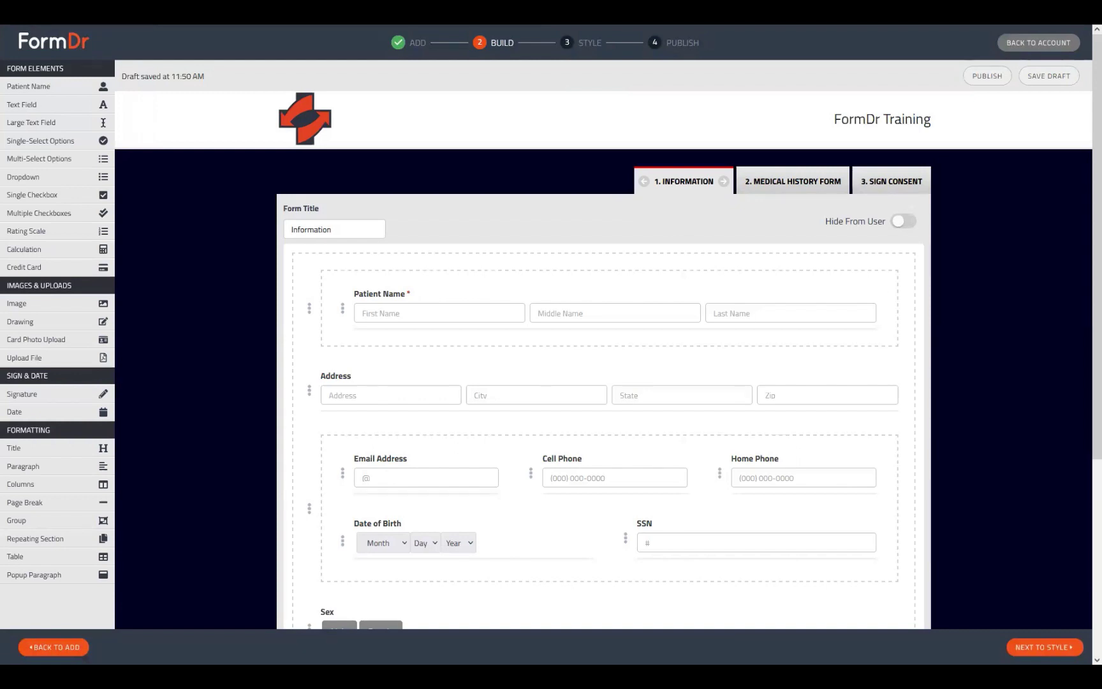
scroll(542, 338, "down", 4)
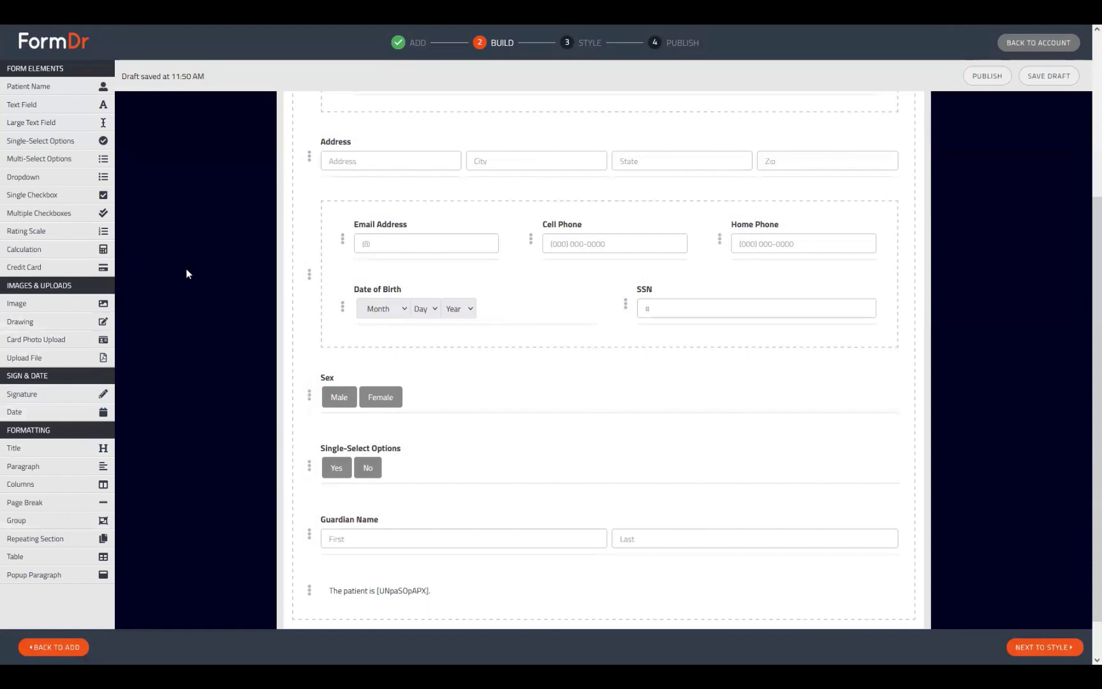
scroll(186, 268, "up", 4)
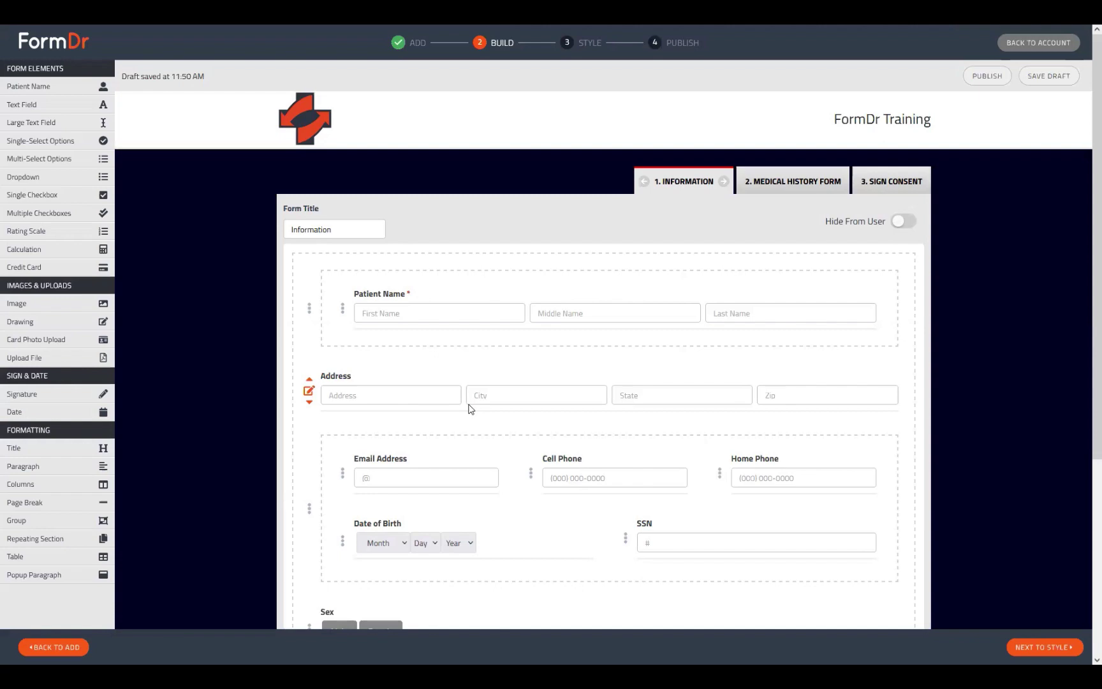
Step: Examine the field names of the Address field's four inputs in its settings, and close them
scroll(498, 408, "down", 5)
scroll(532, 421, "up", 4)
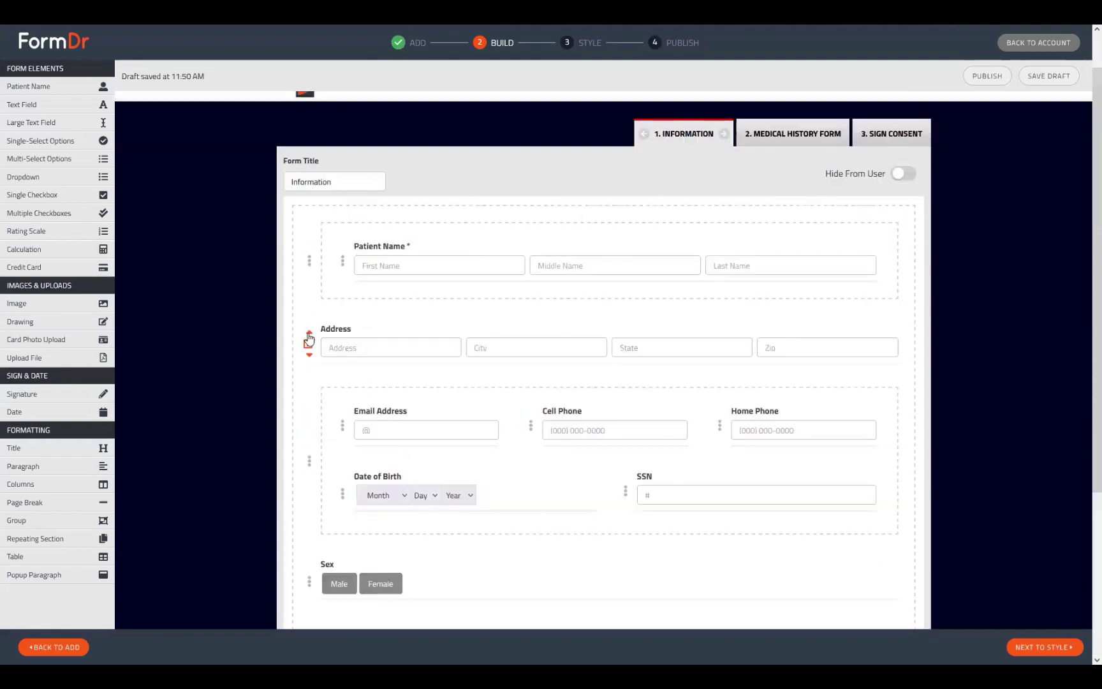
left_click(308, 342)
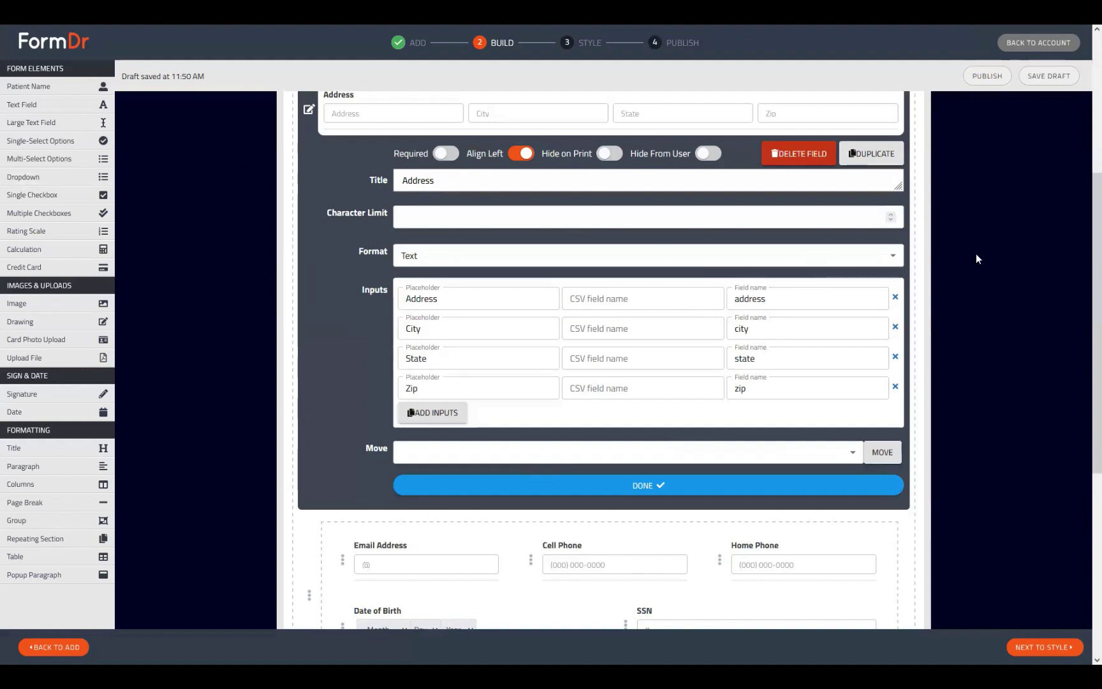
left_click(310, 110)
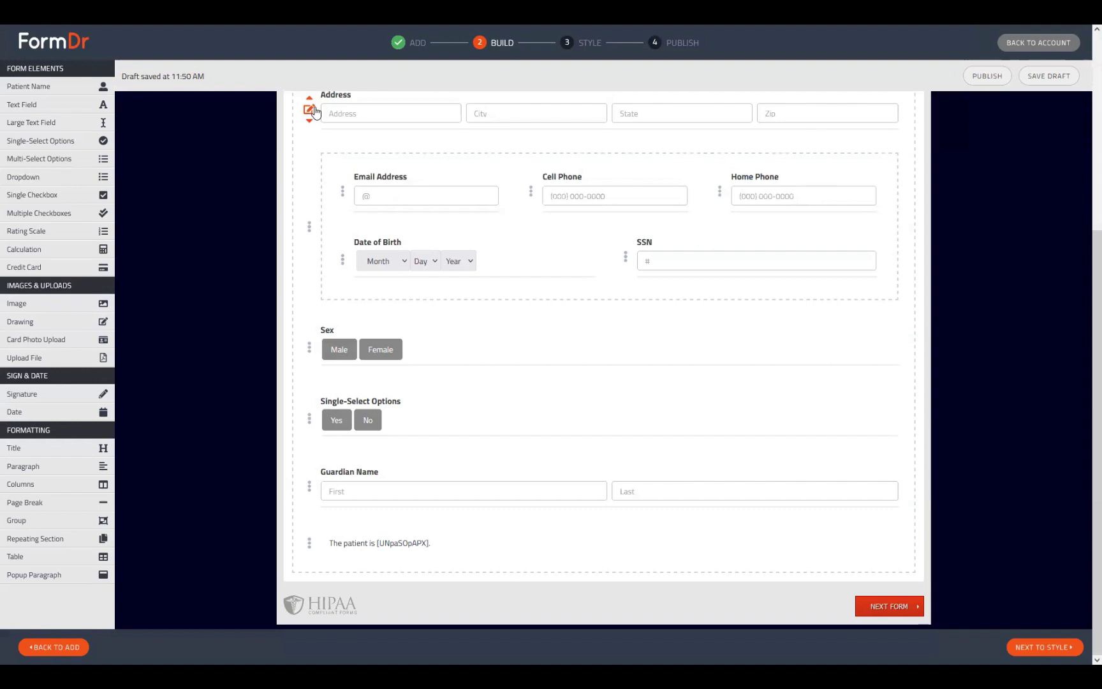
scroll(522, 408, "up", 2)
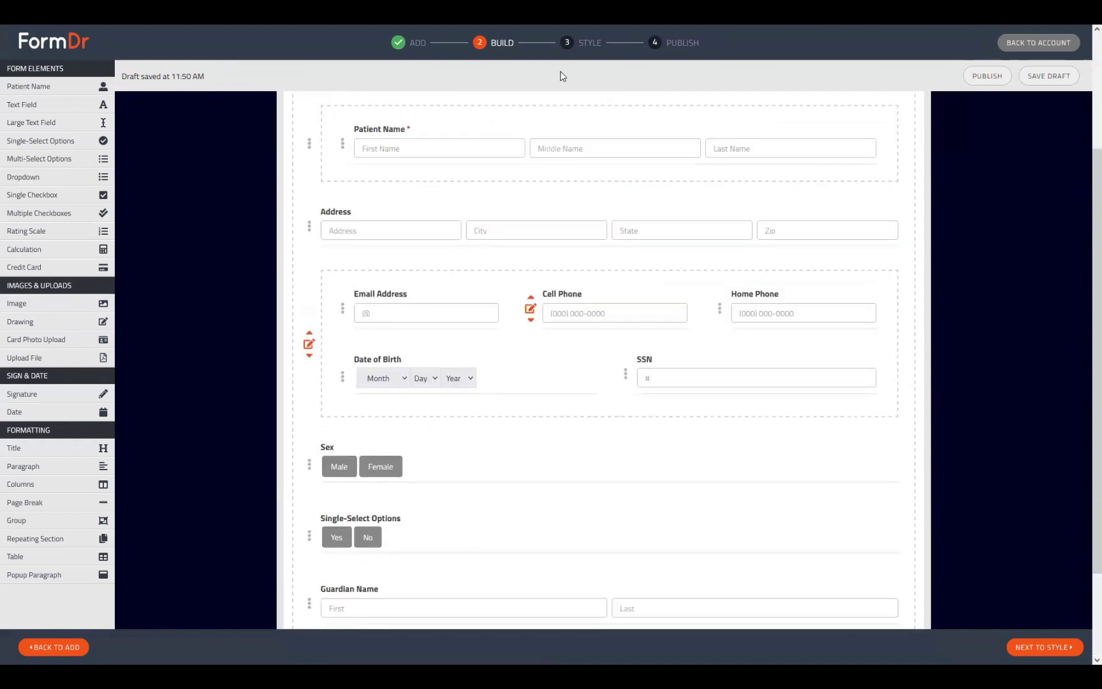
scroll(941, 393, "up", 3)
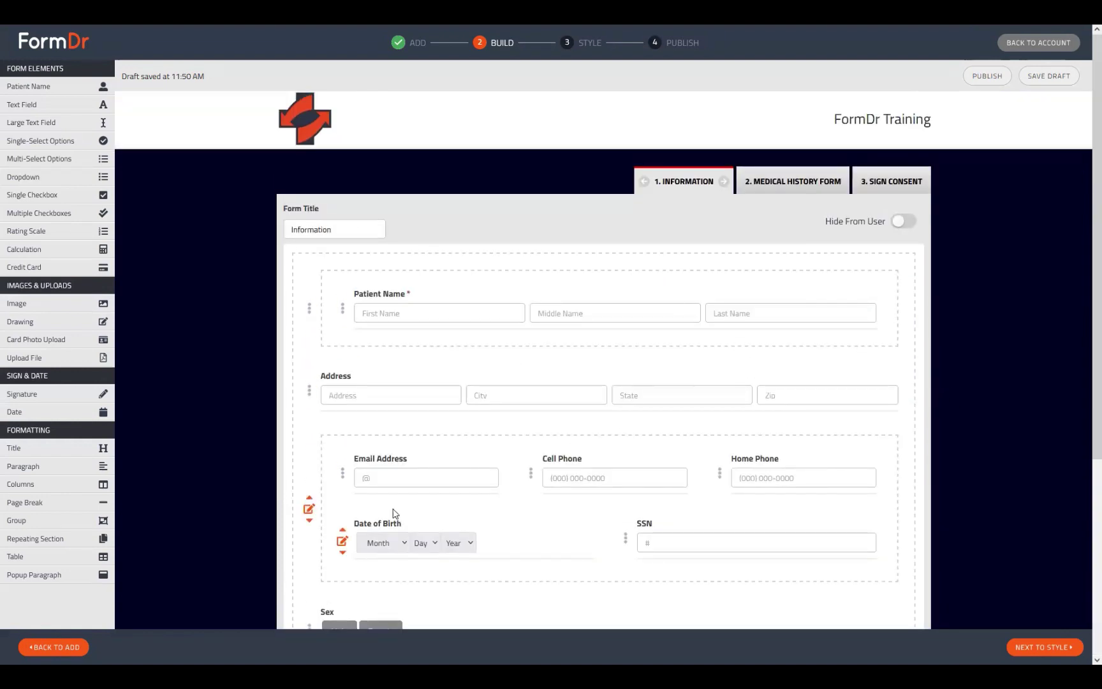
Step: Open the Email Address field's settings and highlight its field name for review
left_click(341, 476)
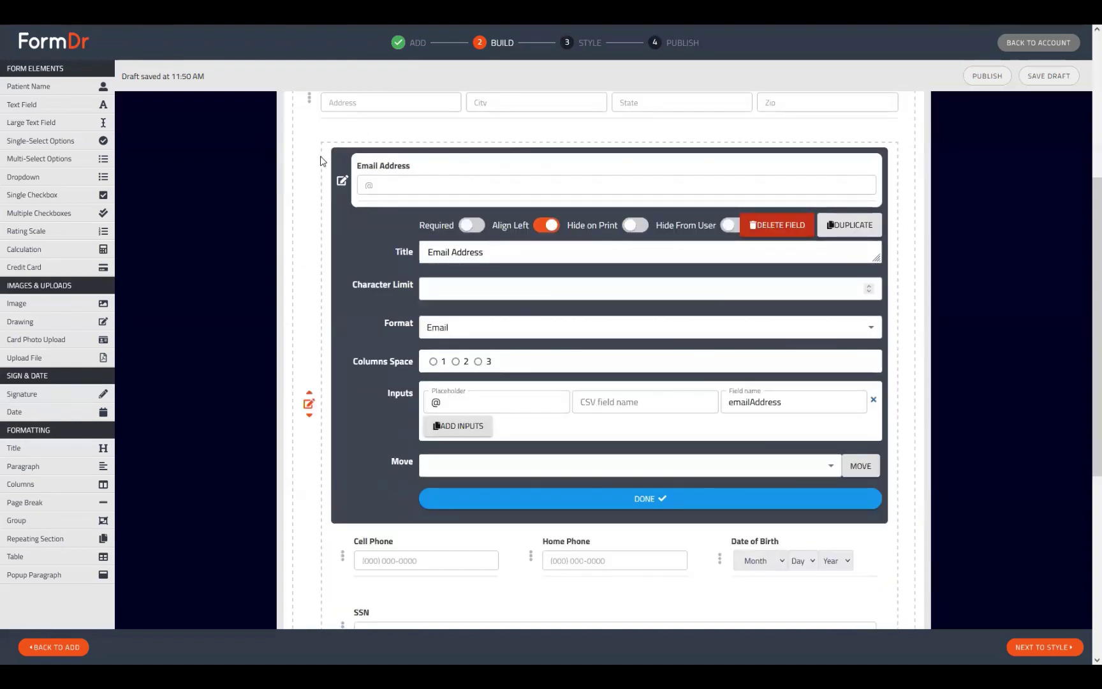
left_click(801, 403)
left_click_drag(802, 406, 708, 411)
left_click_drag(783, 403, 758, 405)
Step: Review the field names in the settings of the Cell Phone, Home Phone and Date of Birth fields
left_click(344, 558)
scroll(534, 534, "down", 3)
left_click(342, 446)
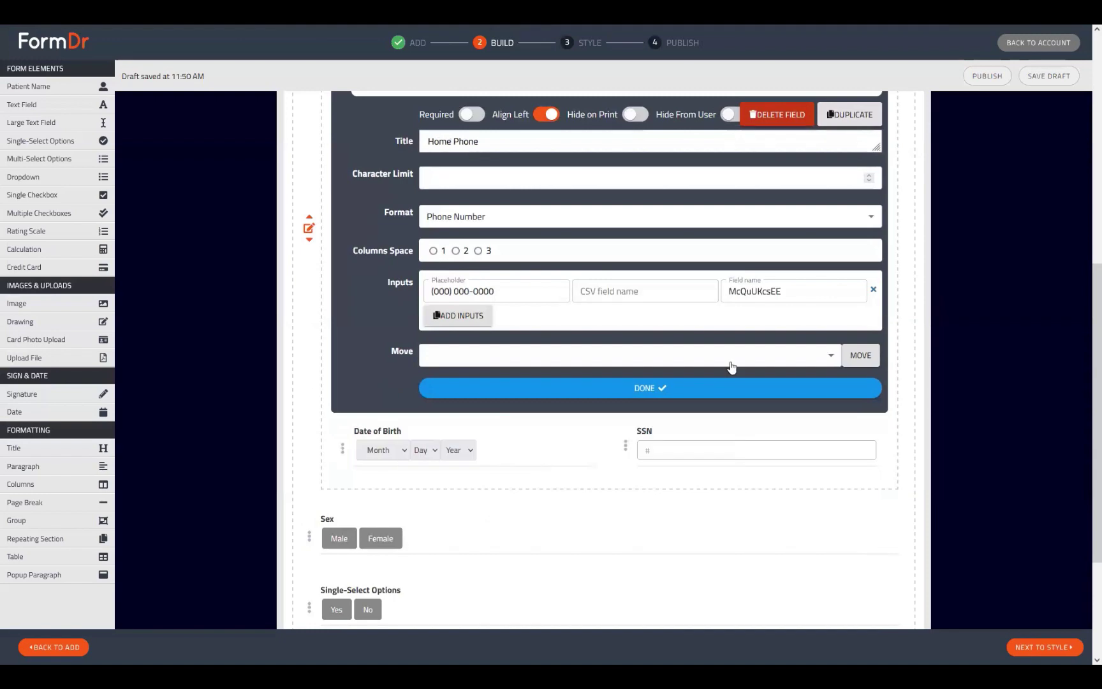
left_click(343, 449)
scroll(370, 400, "down", 3)
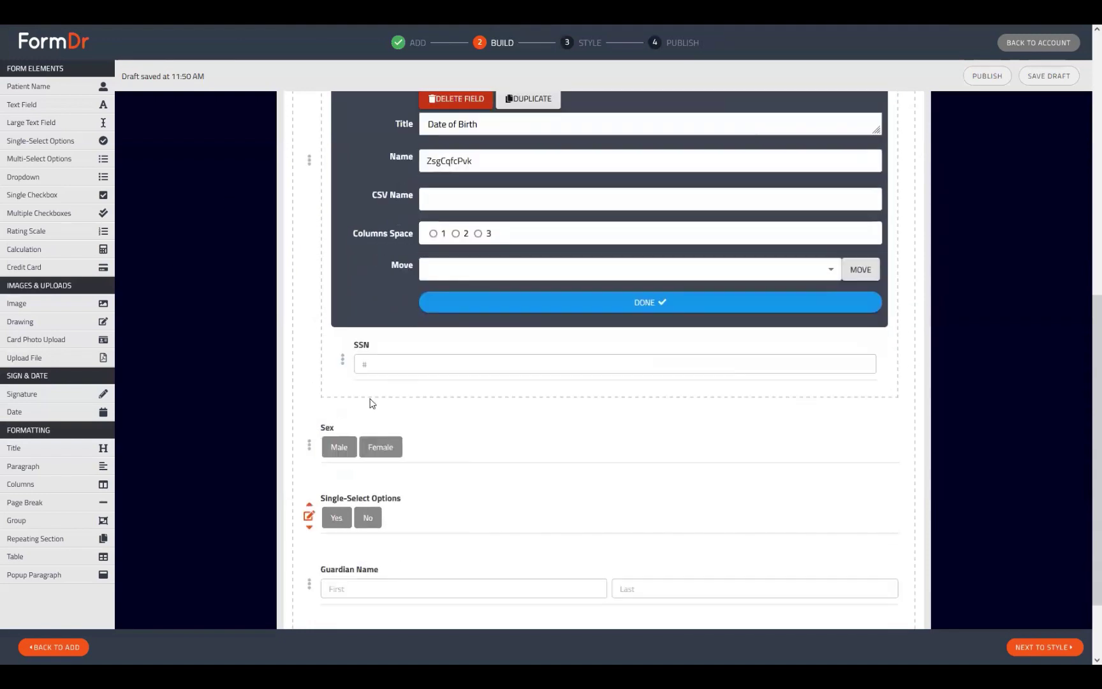
Step: Inspect the SSN input's field name in its settings, and close the field
left_click(343, 264)
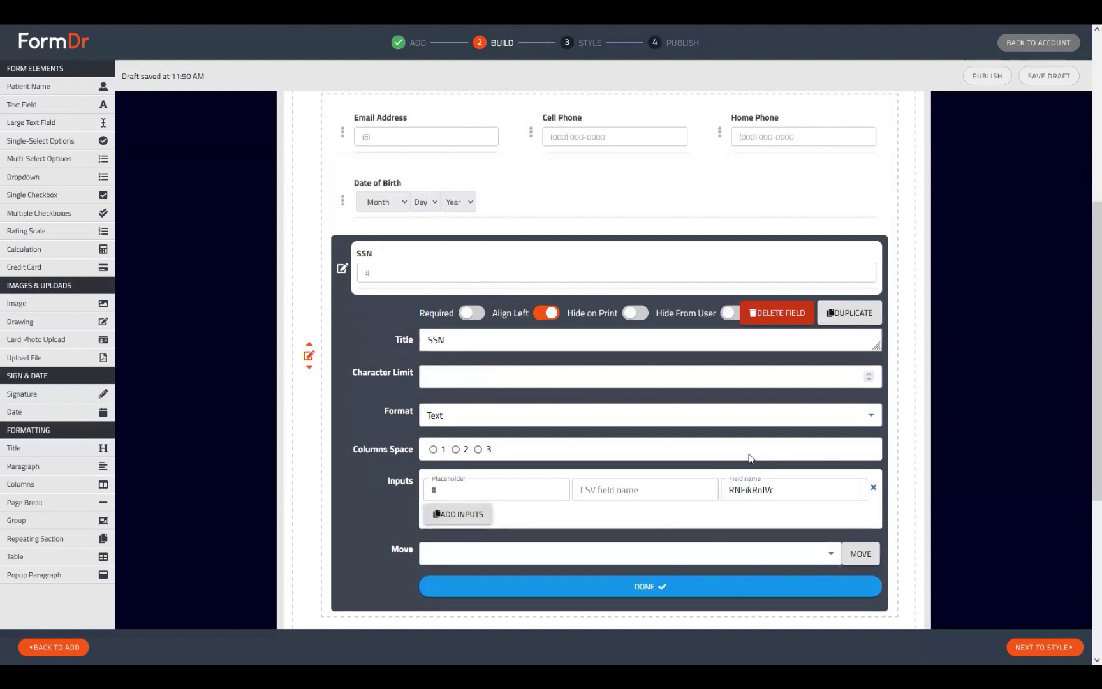
left_click_drag(831, 489, 670, 482)
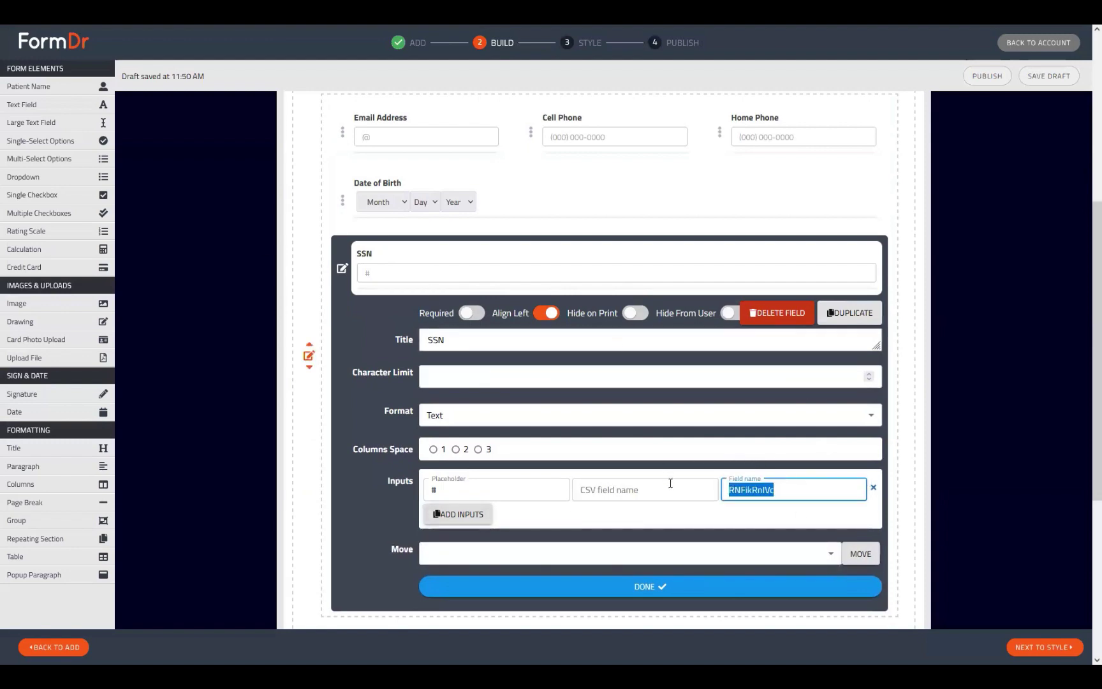
left_click(839, 491)
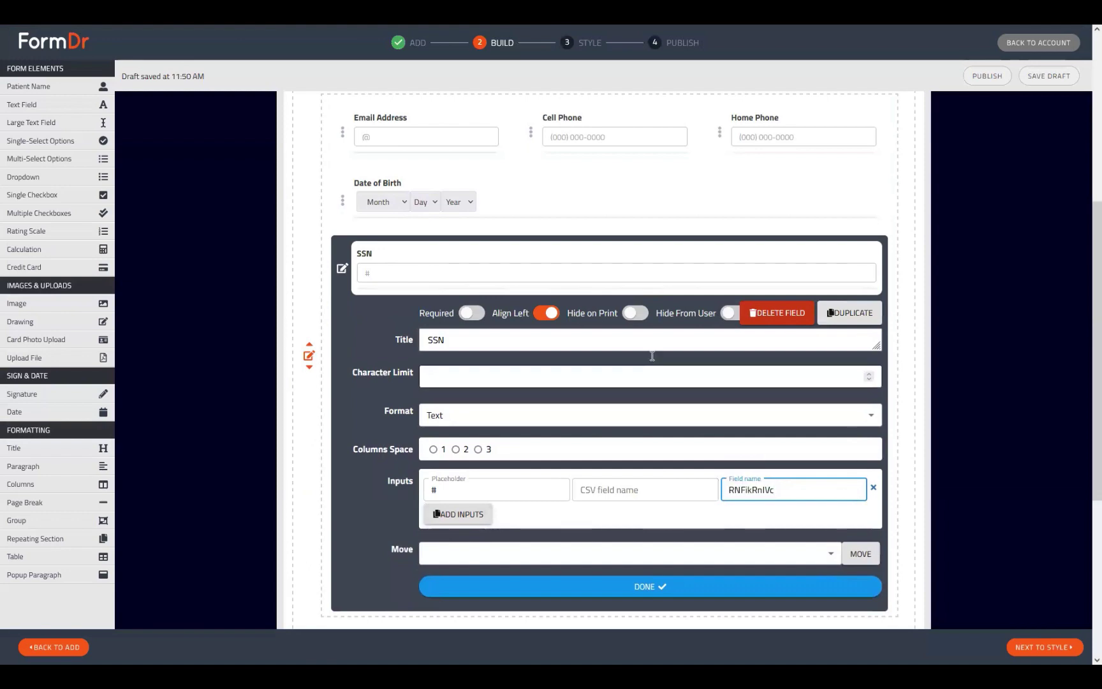
left_click(766, 491)
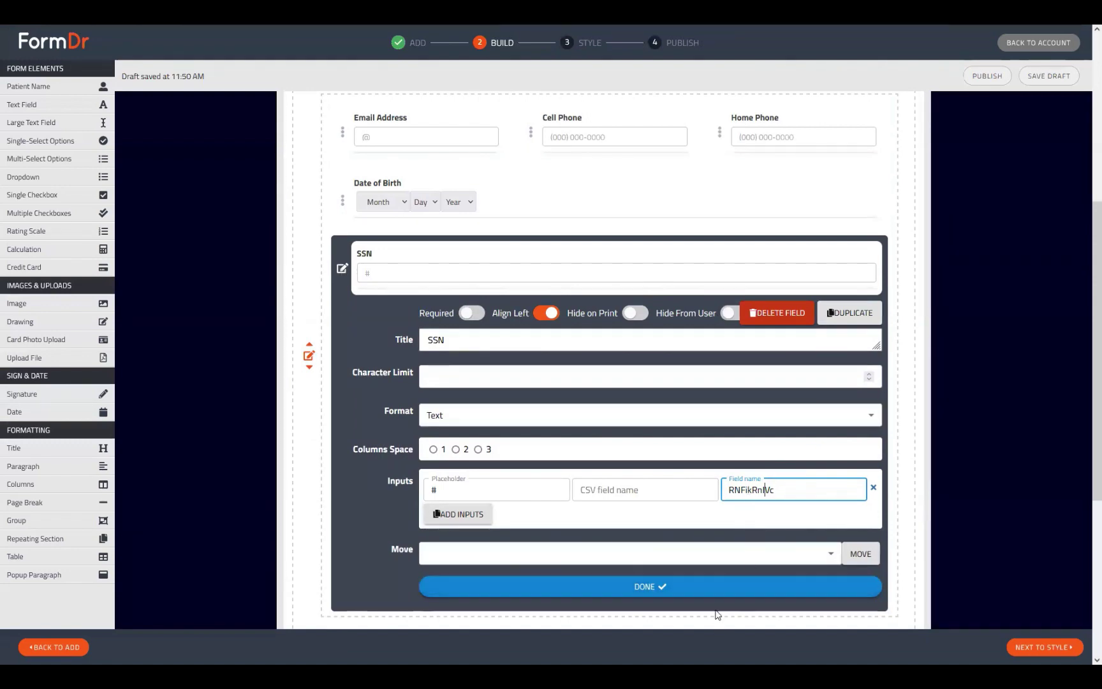
left_click(343, 269)
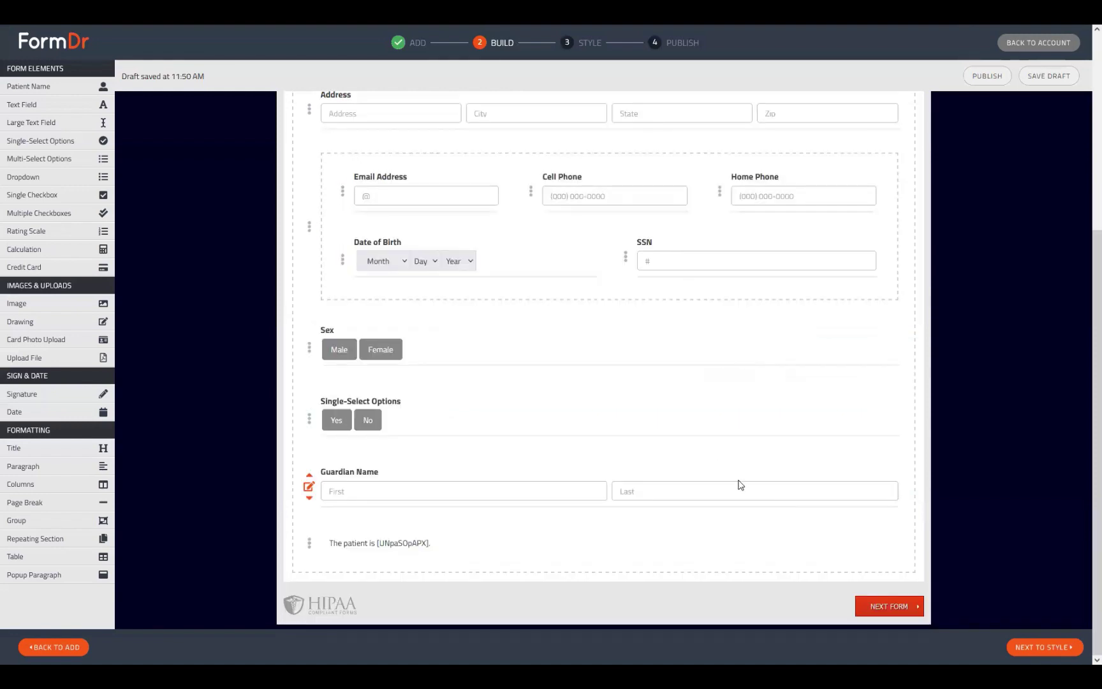
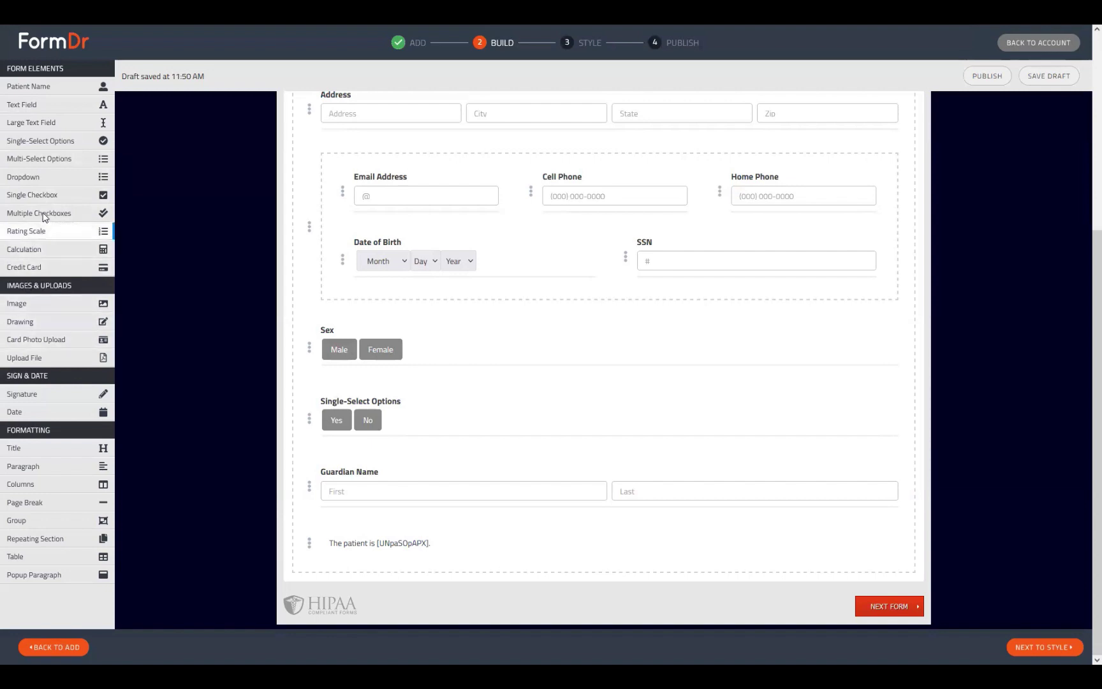
Step: Add a Rating Scale field and a Calculation field at the end of the form
left_click(46, 234)
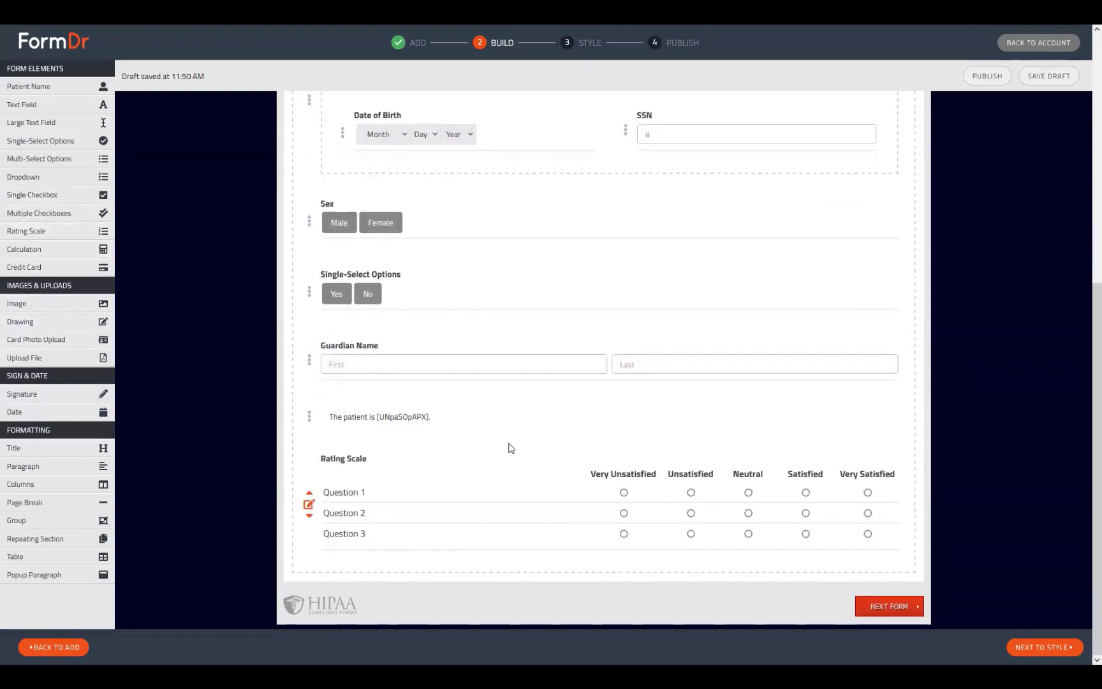
left_click(45, 246)
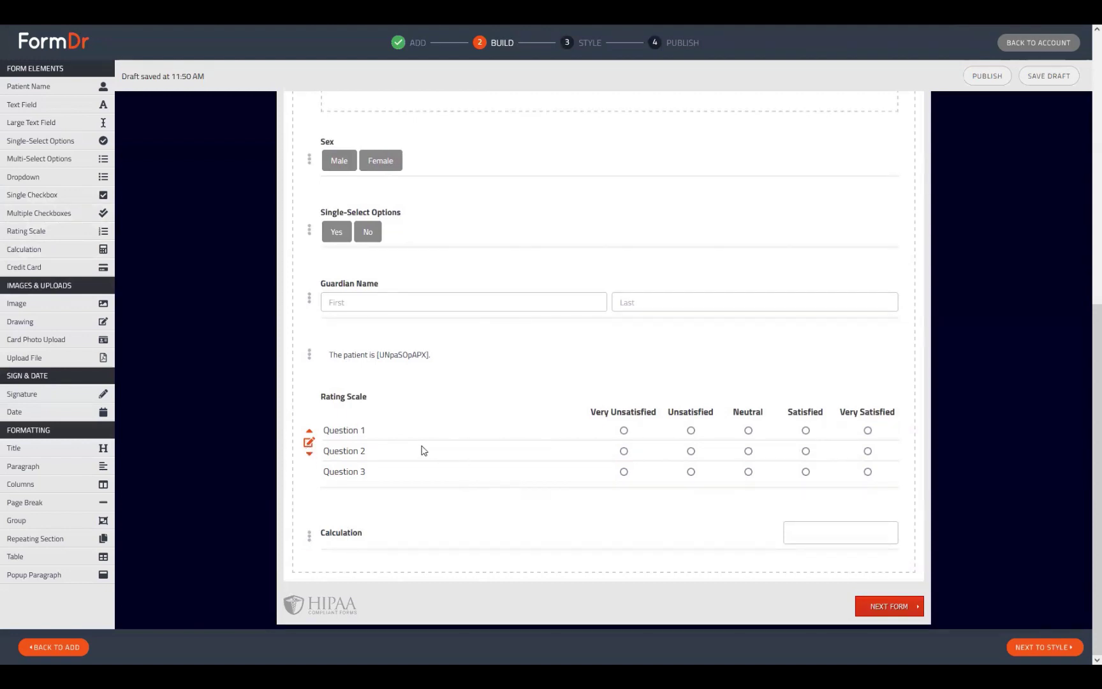
Step: Switch the Rating Scale's ratings to Custom and remove the Very Unsatisfied and Very Satisfied ratings
left_click(309, 443)
scroll(523, 449, "down", 5)
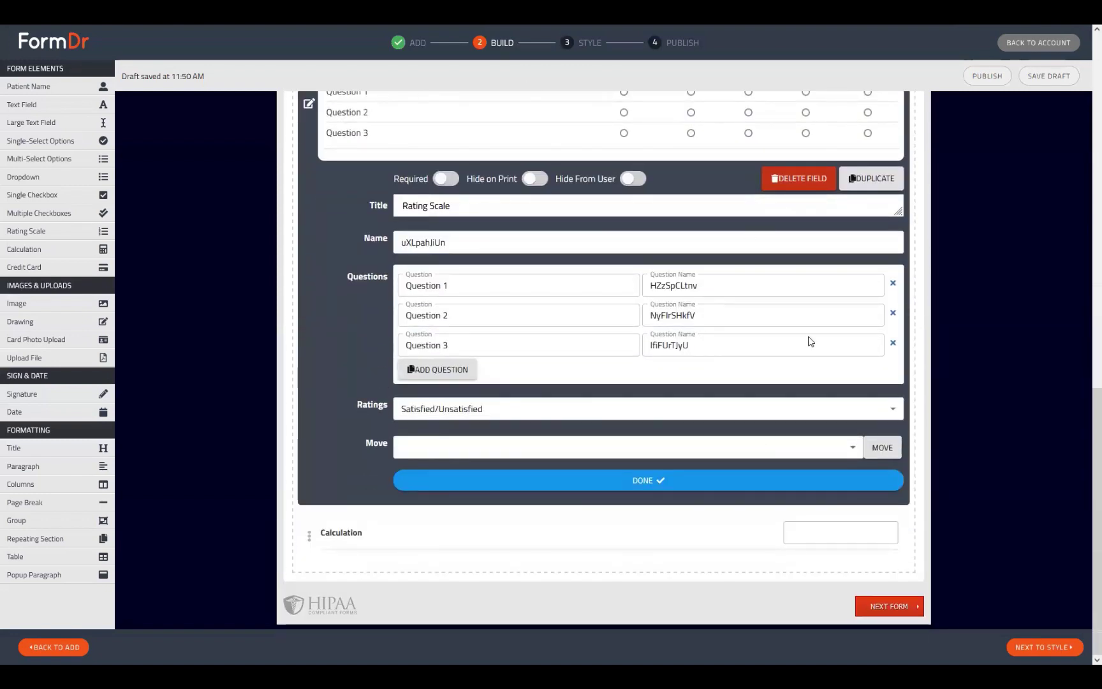
left_click(426, 413)
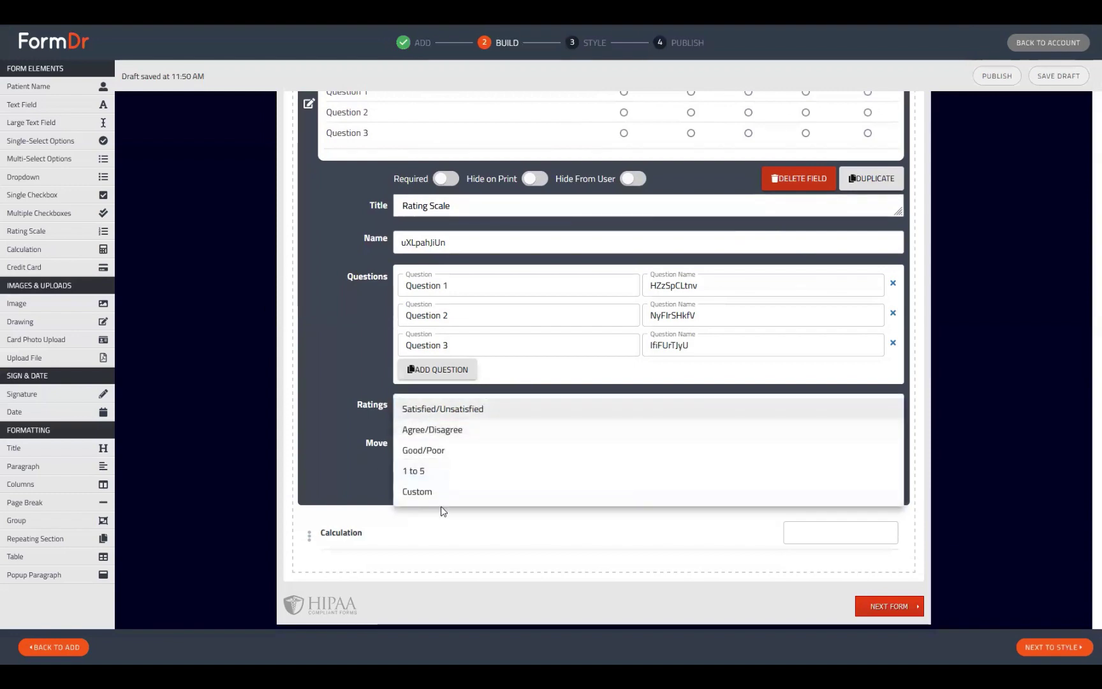
left_click(432, 492)
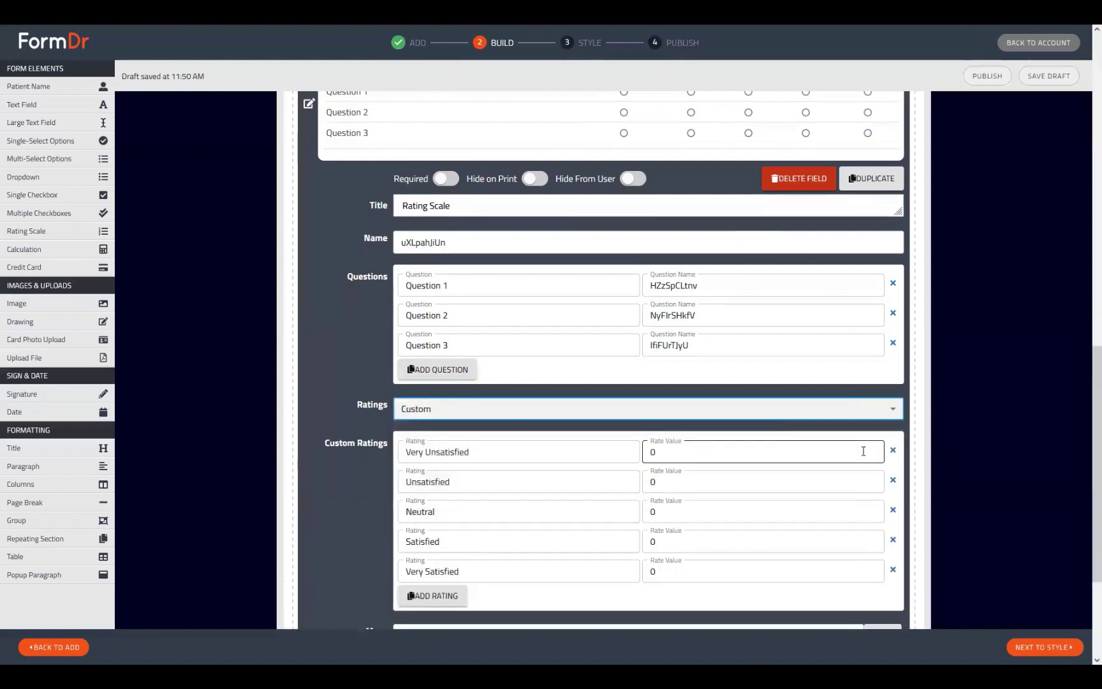
left_click(892, 450)
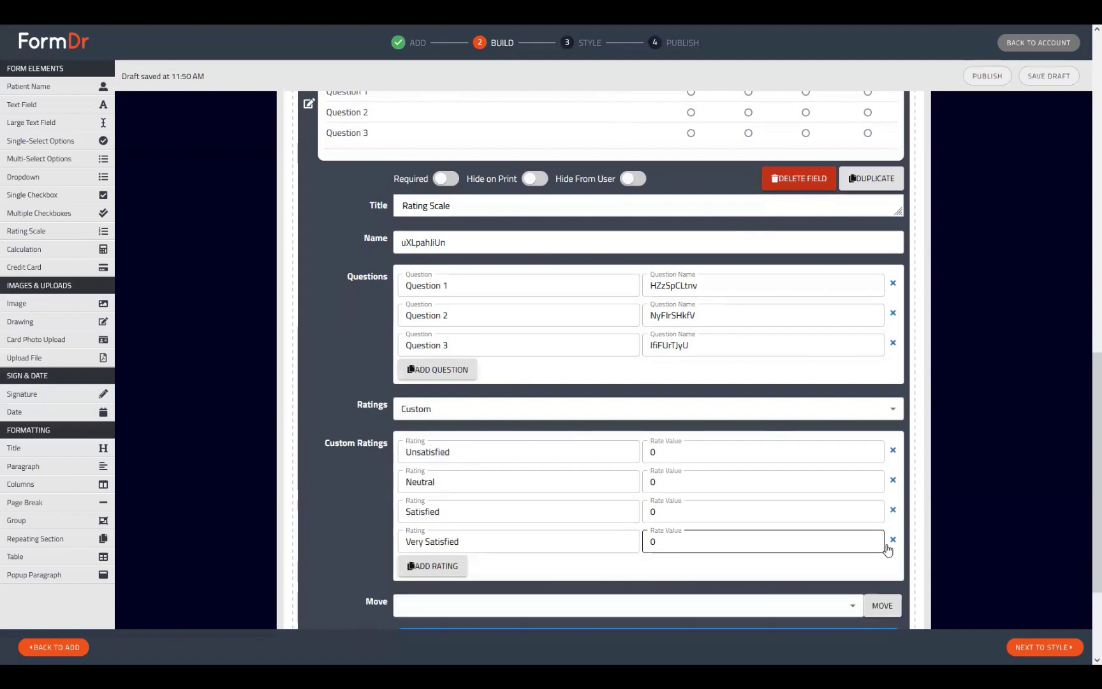
left_click(893, 539)
scroll(873, 345, "up", 4)
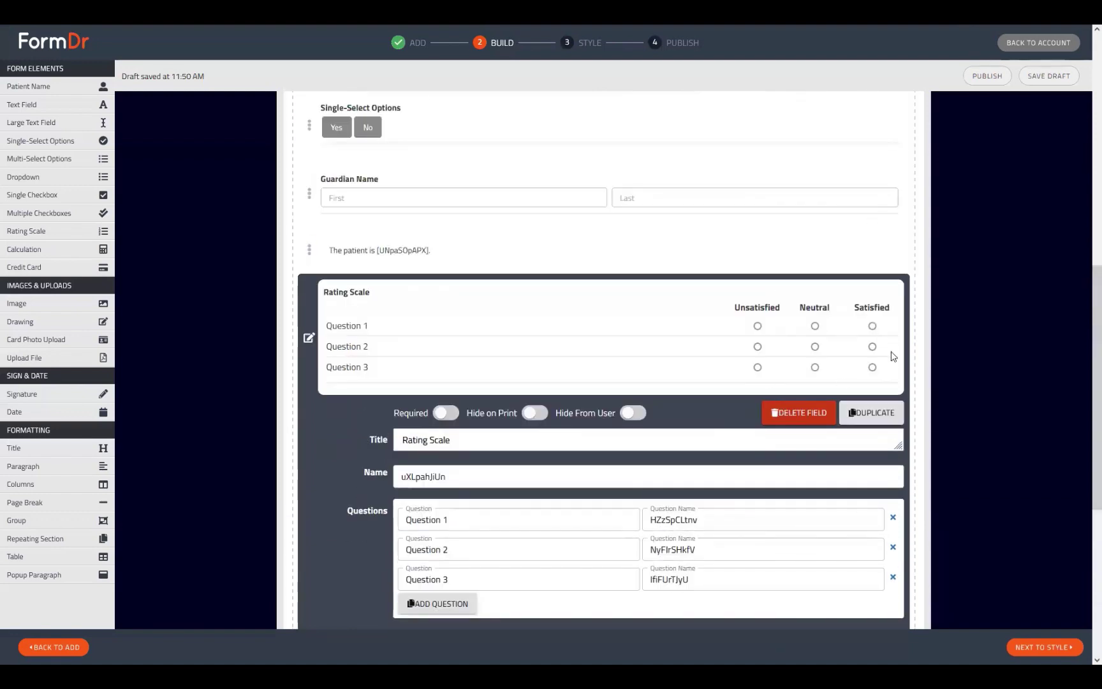
Step: Set the custom rate values to 1 for Neutral and 2 for Satisfied, and close the Rating Scale's settings
scroll(755, 418, "down", 3)
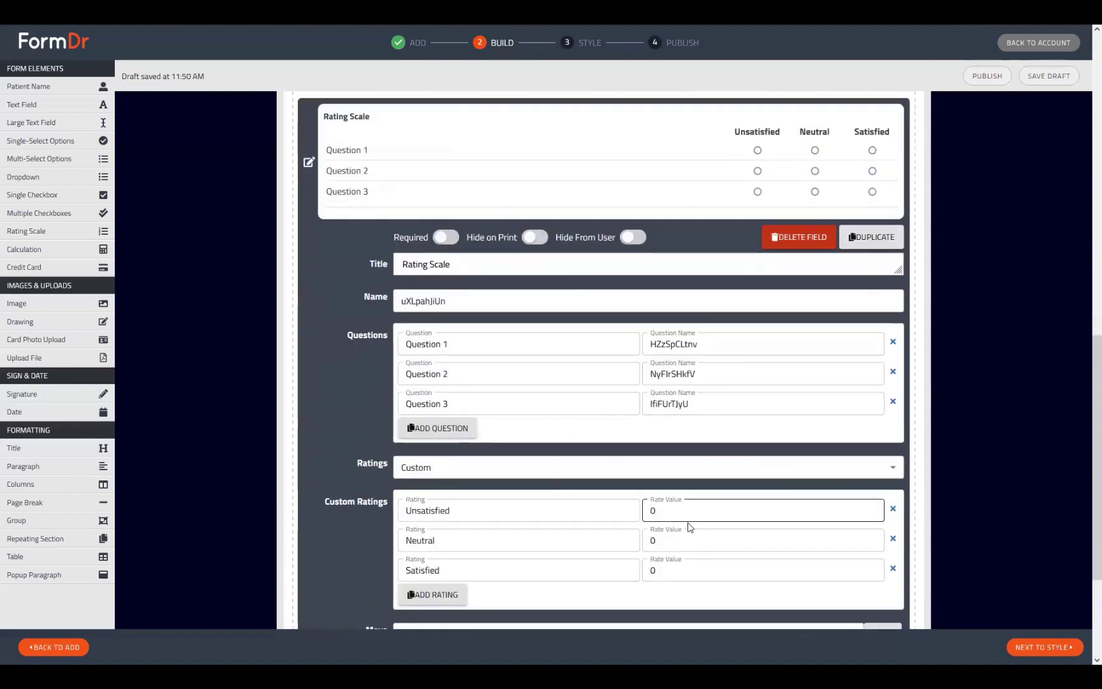
left_click(677, 538)
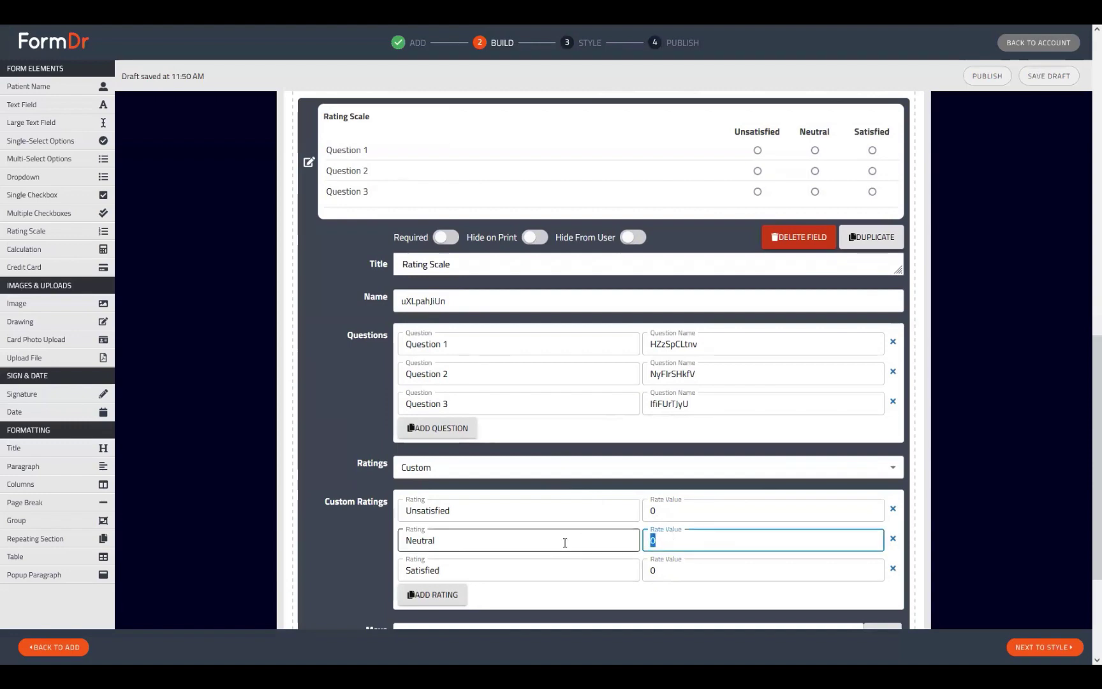
type("1")
key("Tab")
key("Tab")
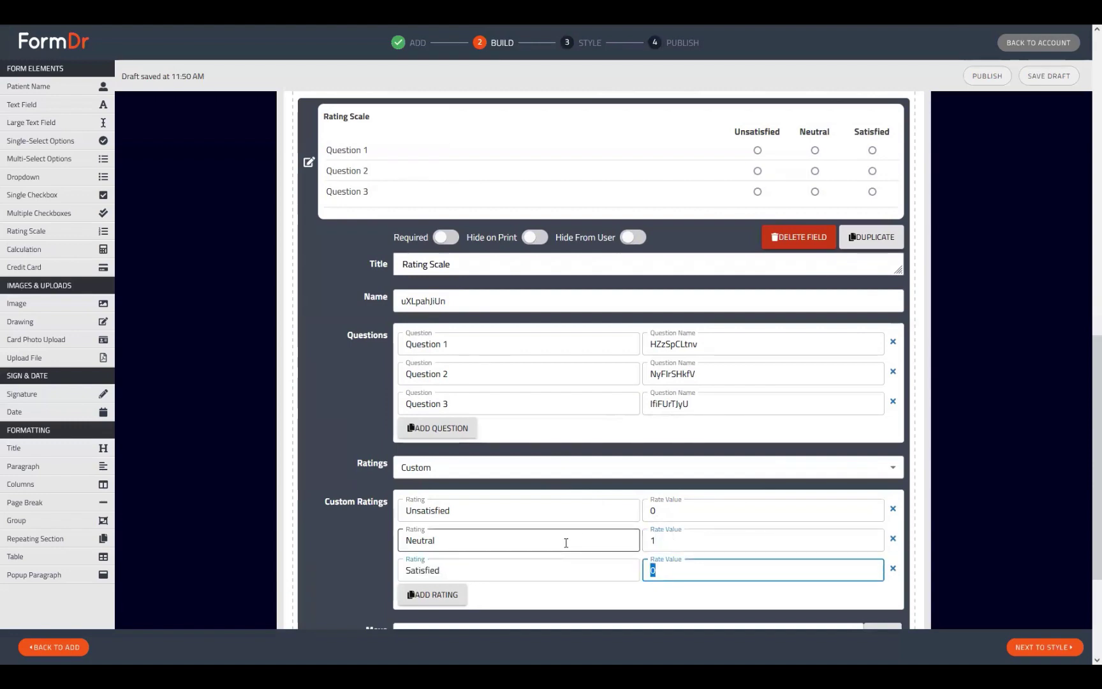
type("2")
scroll(599, 553, "down", 1)
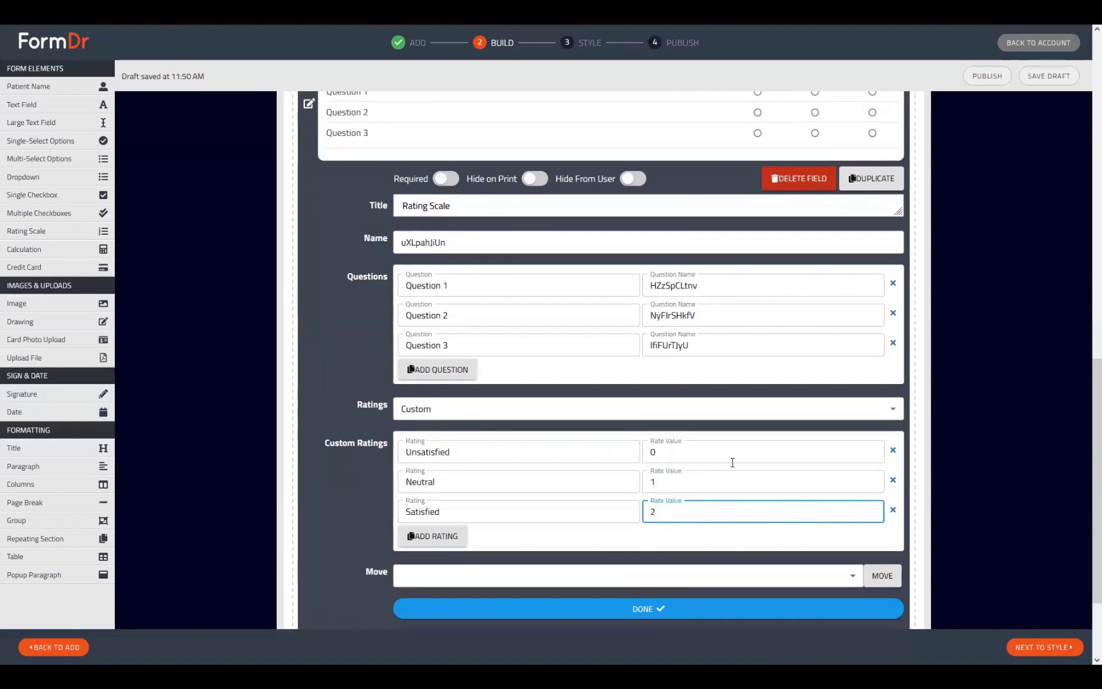
scroll(657, 510, "down", 2)
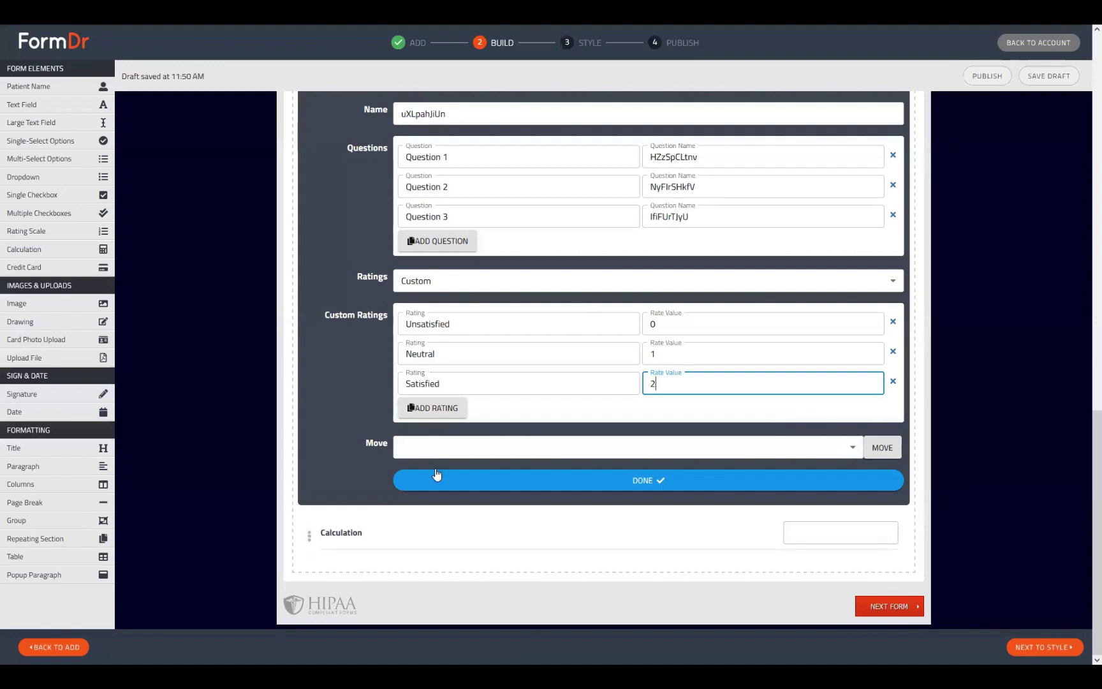
scroll(443, 455, "up", 3)
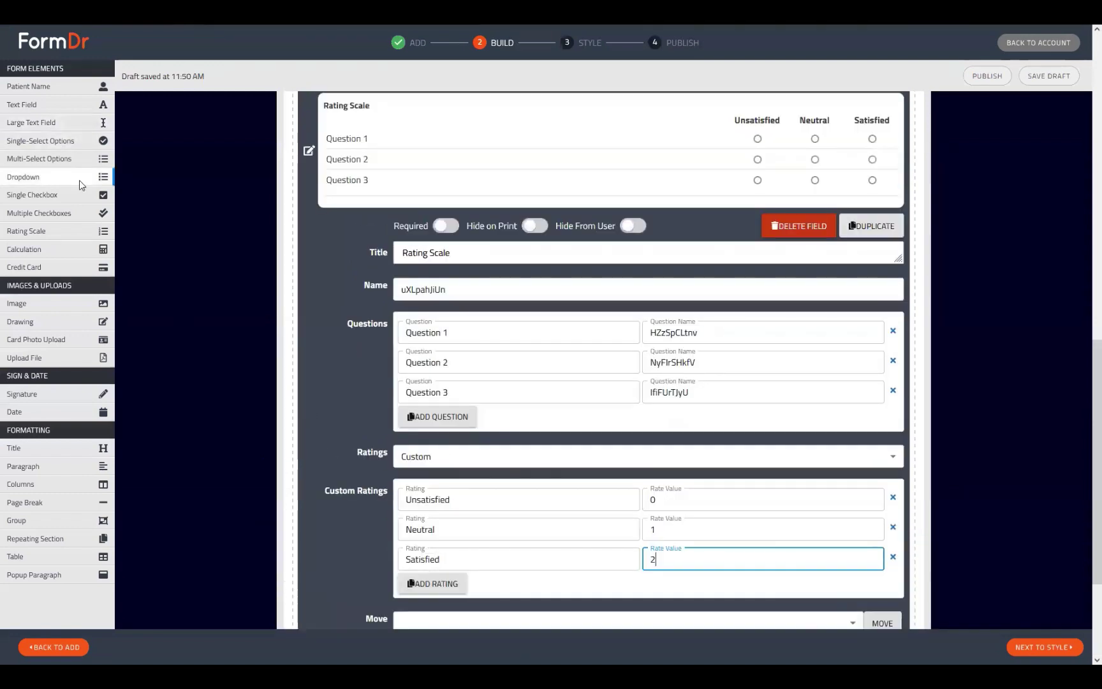
left_click(312, 145)
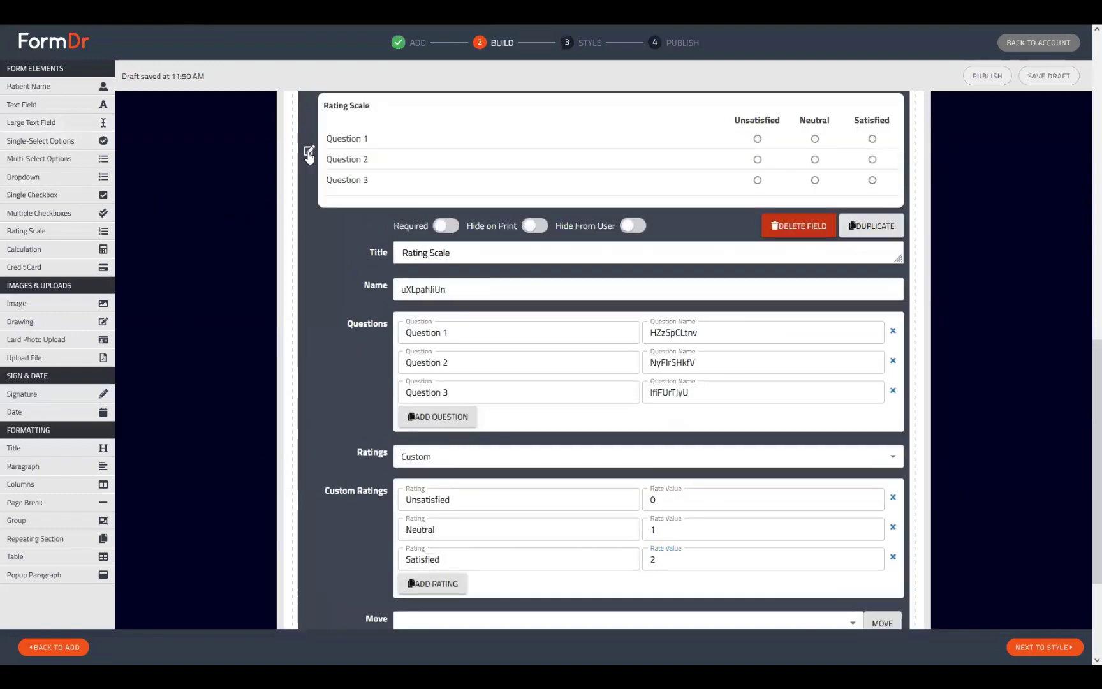
left_click(309, 151)
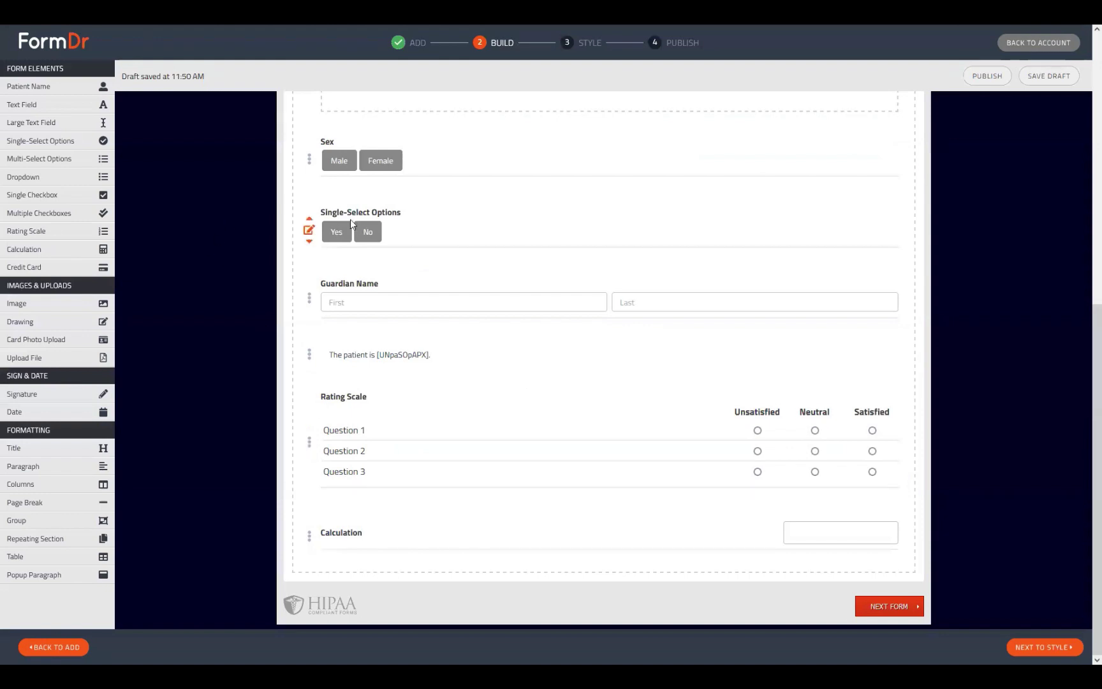
Step: Delete the Sex field and the Yes/No Single-Select Options field from the form
mouse_move(350, 222)
left_mouse_down()
mouse_move(365, 236)
mouse_move(333, 271)
mouse_move(341, 242)
left_mouse_up()
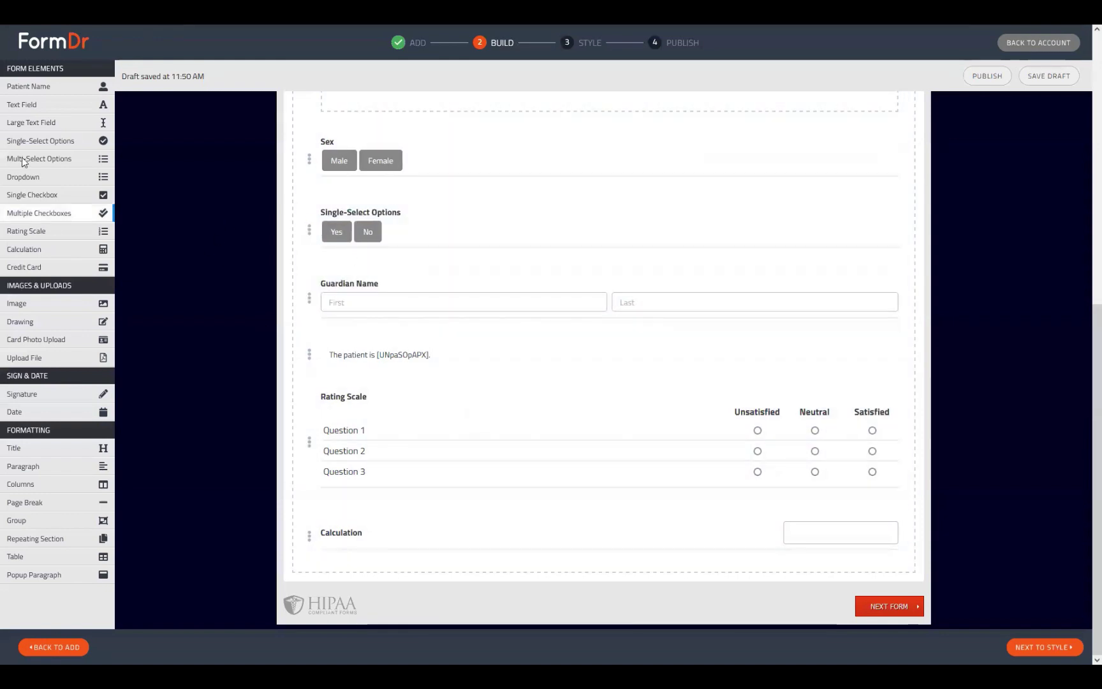
left_click(309, 159)
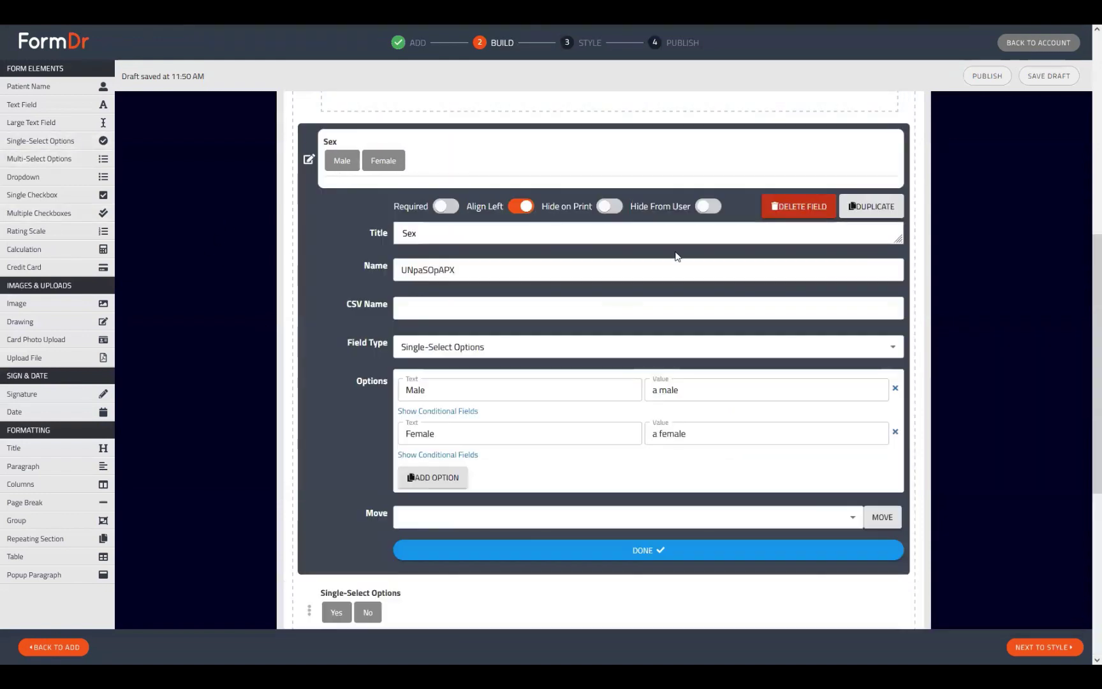
left_click(797, 208)
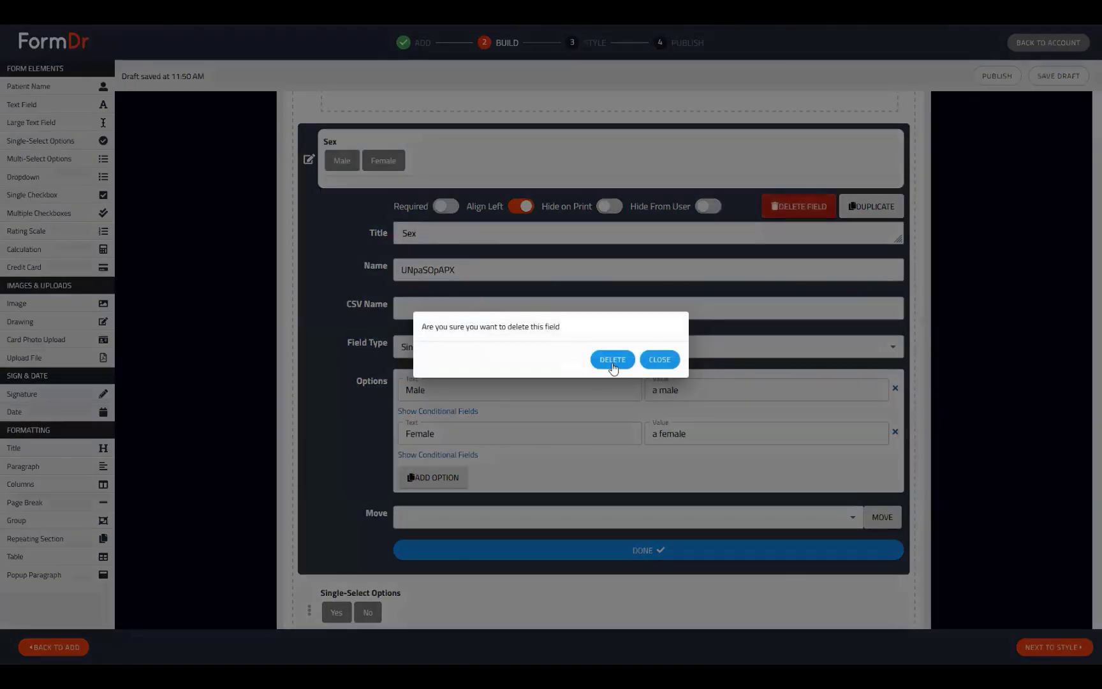
left_click(613, 361)
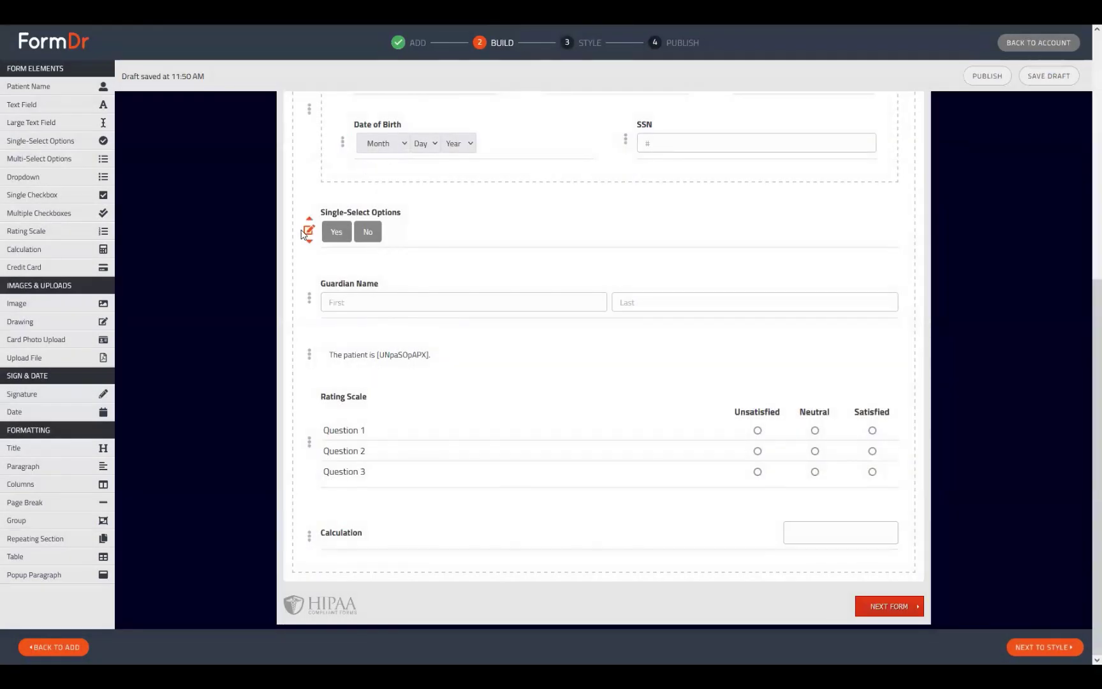
left_click(304, 232)
left_click(799, 276)
left_click(611, 359)
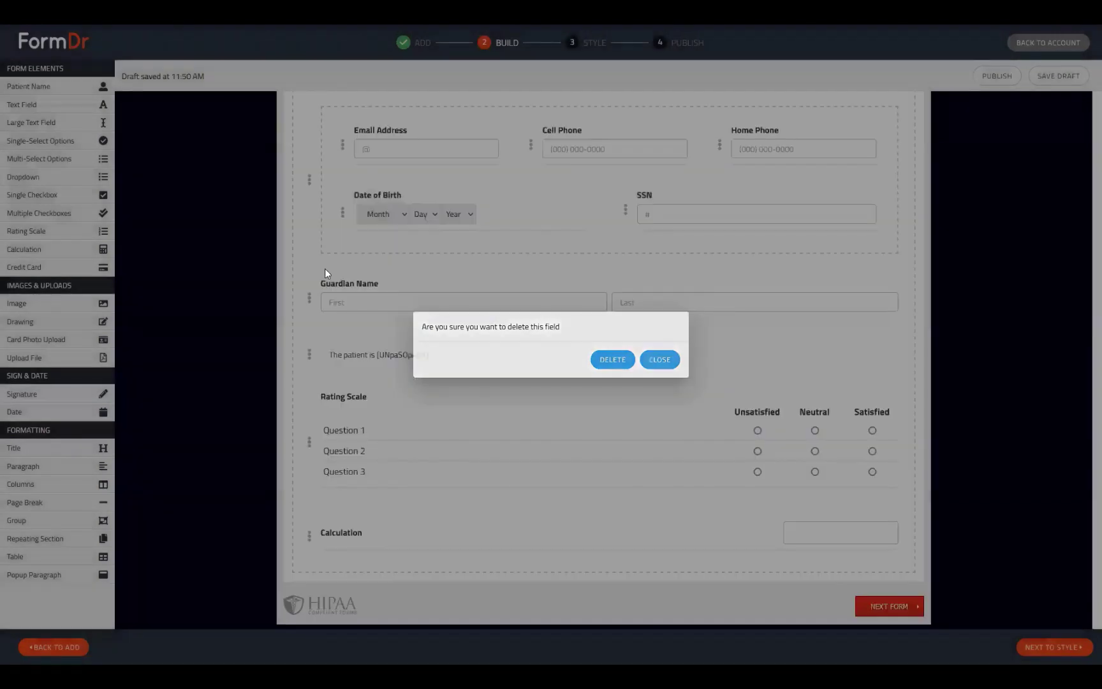
Step: Delete the Guardian Name field and the "The patient is" paragraph below it
left_click(309, 298)
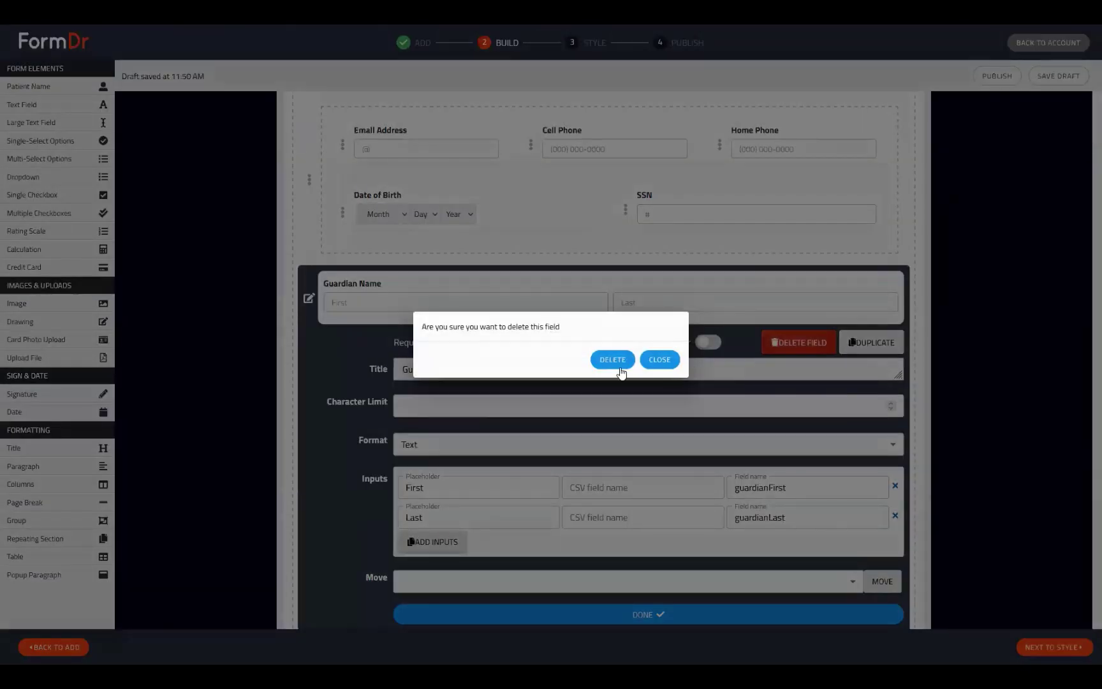
left_click(611, 360)
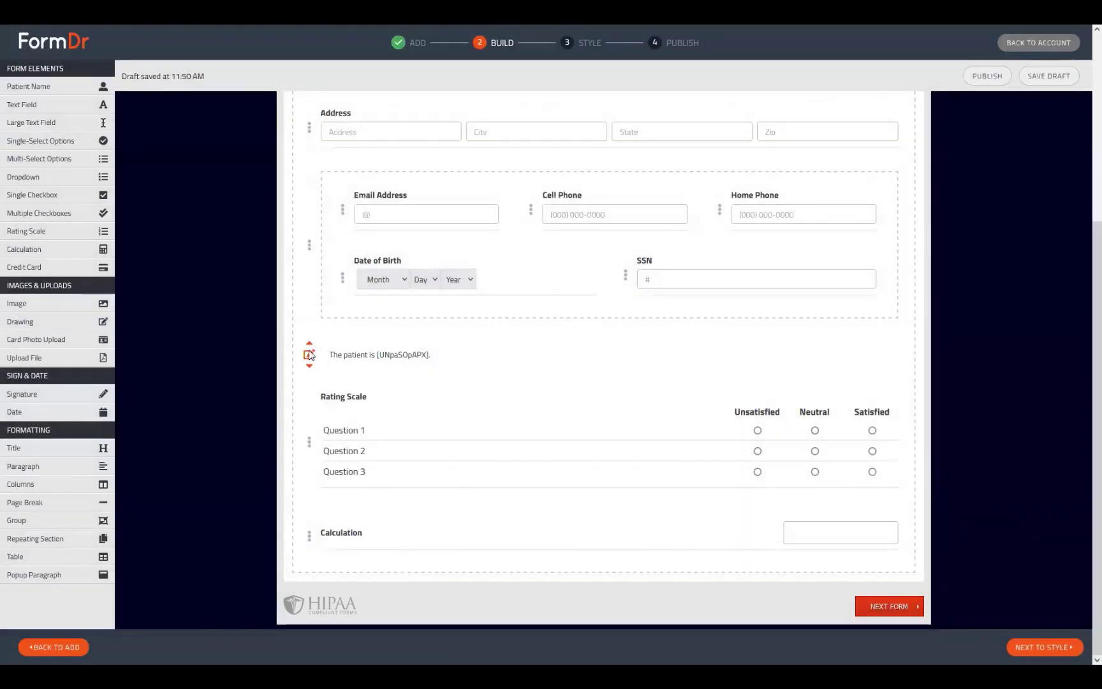
left_click(309, 356)
left_click(797, 352)
left_click(611, 359)
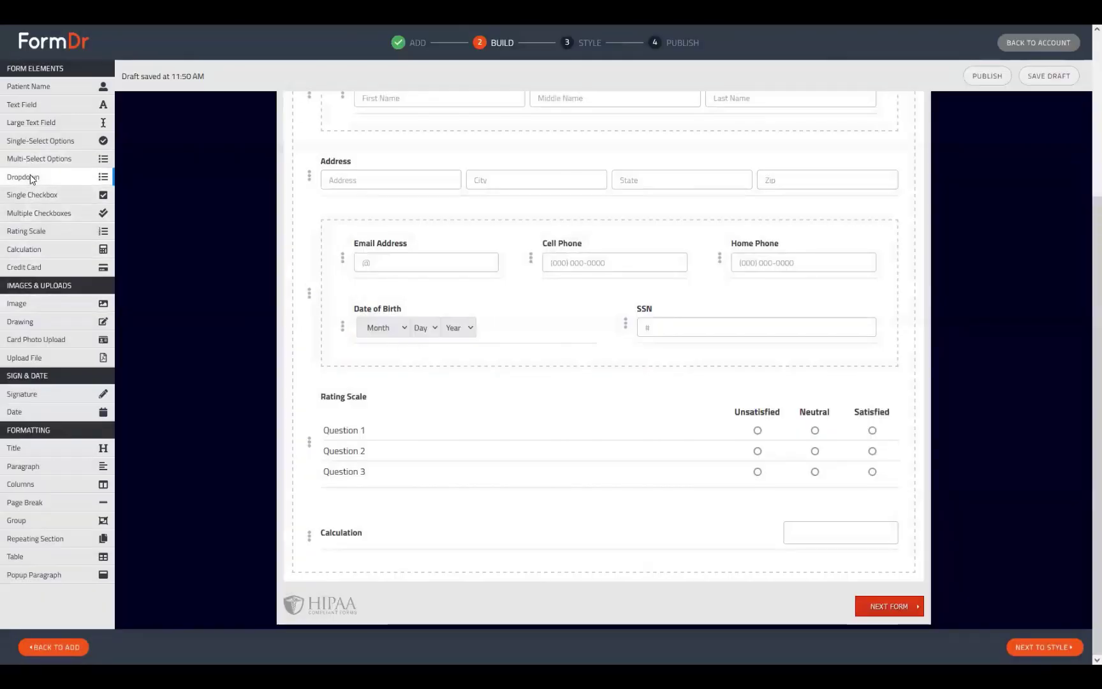
Step: Insert a Dropdown field between the Rating Scale and Calculation fields, and open its settings
left_click_drag(32, 179, 374, 502)
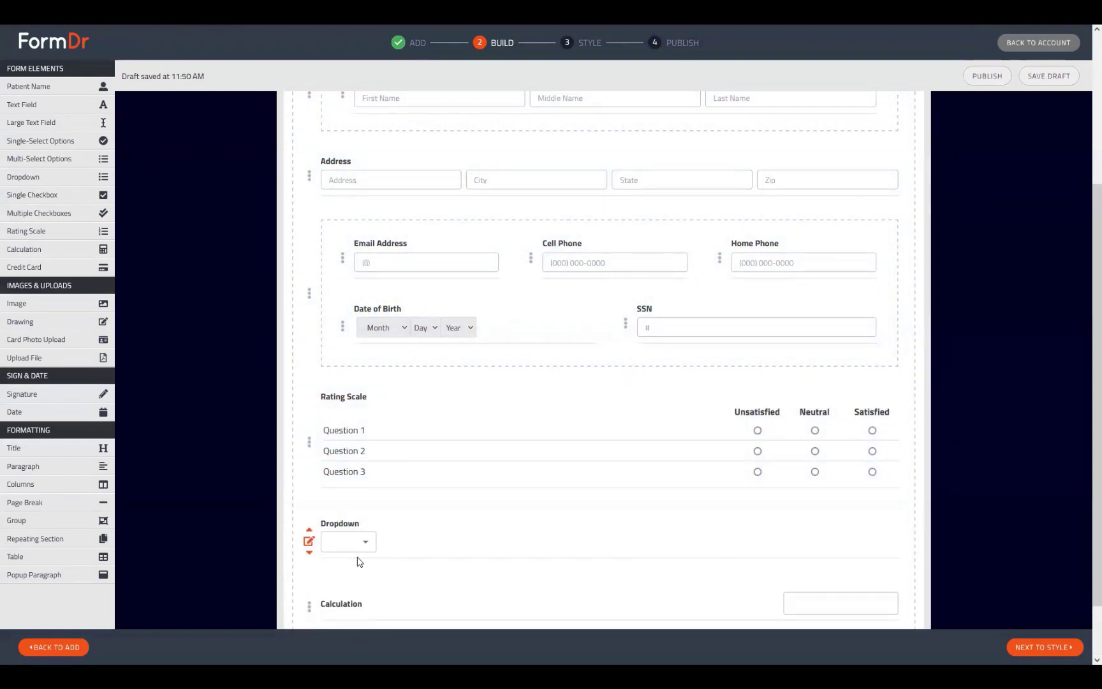
scroll(348, 529, "down", 2)
left_click(309, 472)
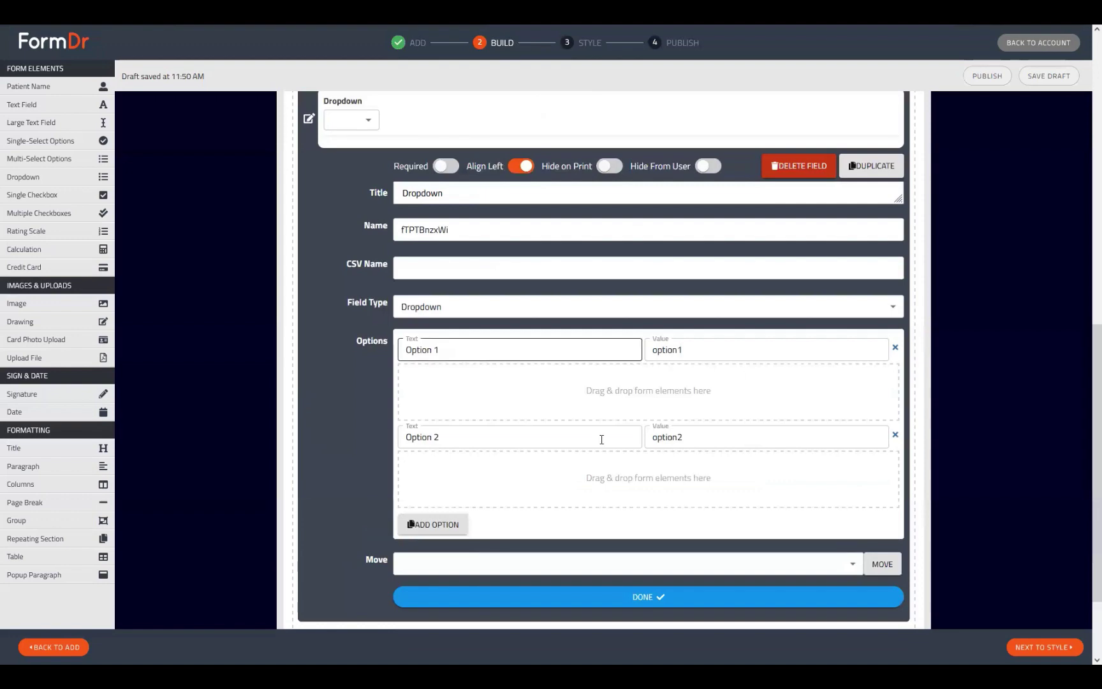
Step: Set the dropdown's option values to 1 for Option 1 and 2 for Option 2
left_click(694, 347)
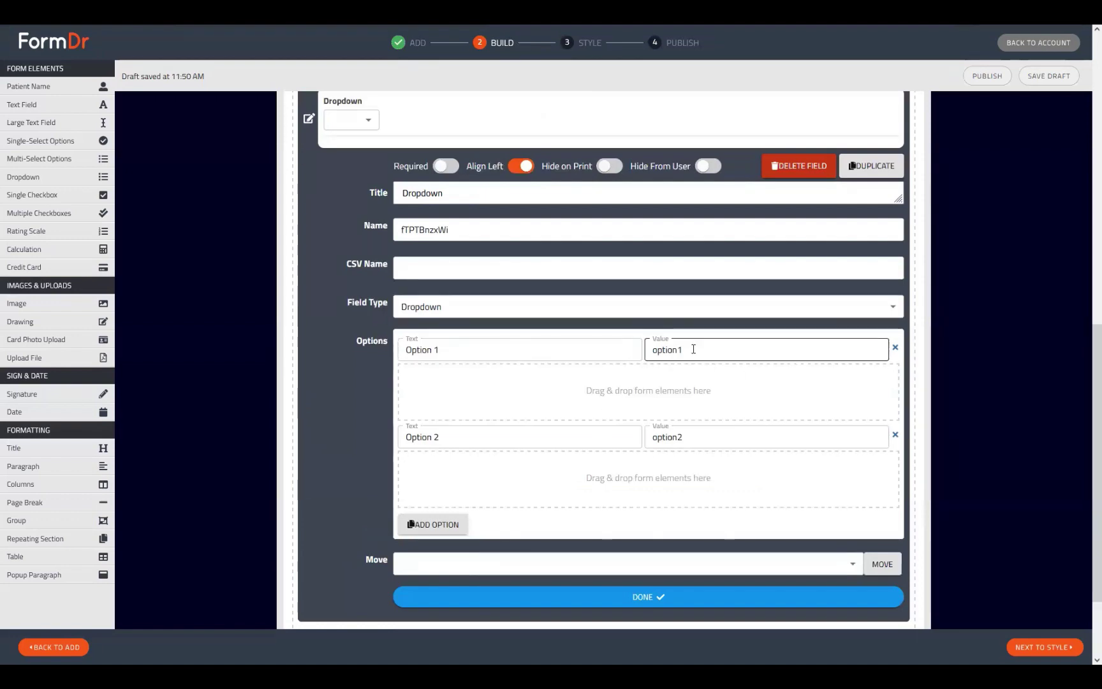
left_click_drag(693, 349, 587, 351)
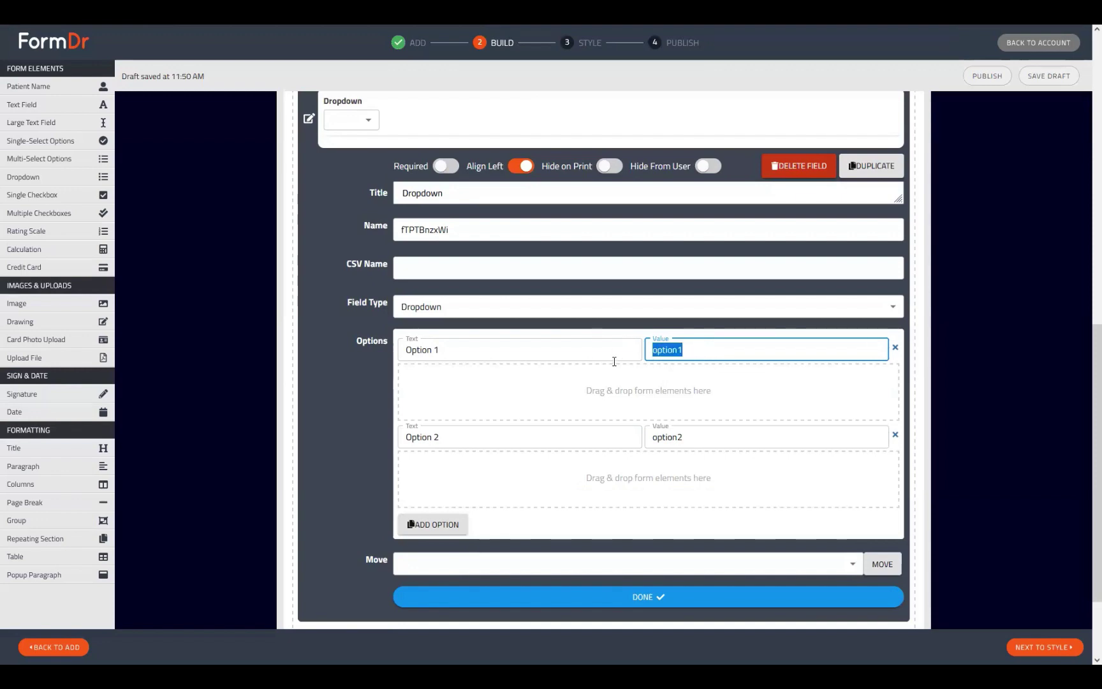
scroll(657, 366, "up", 4)
scroll(523, 497, "down", 2)
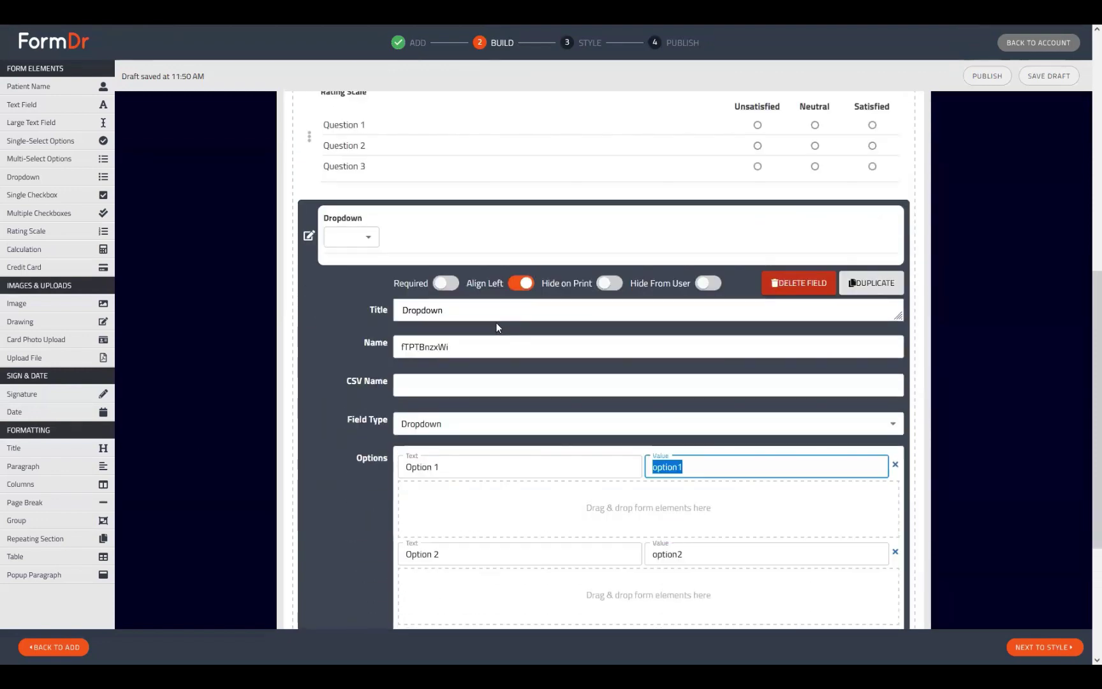
scroll(488, 329, "down", 1)
scroll(488, 329, "down", 4)
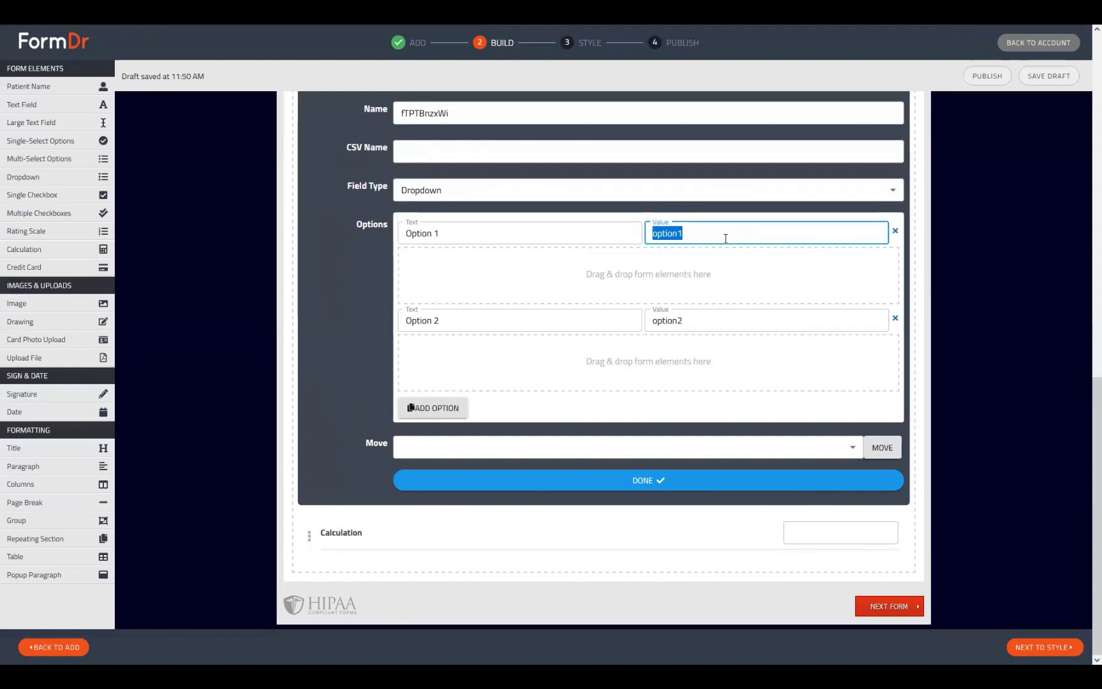
type("1")
key("Tab")
key("Tab")
type("2")
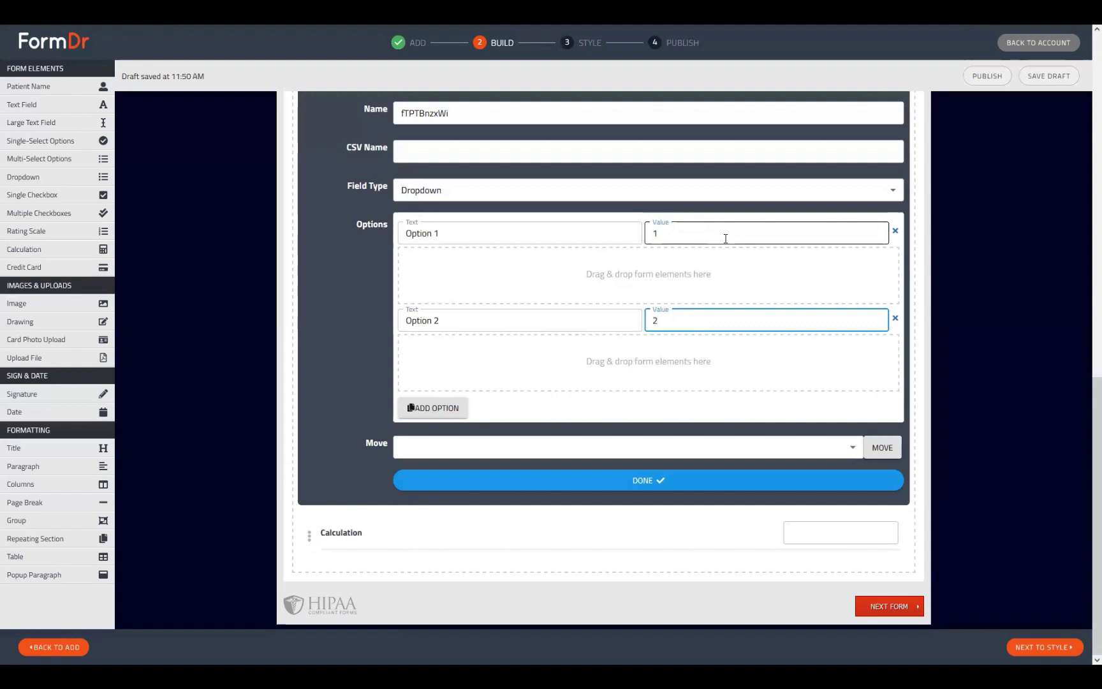
Step: Add a third option to the dropdown and set its value to 2
left_click(425, 411)
left_click(701, 406)
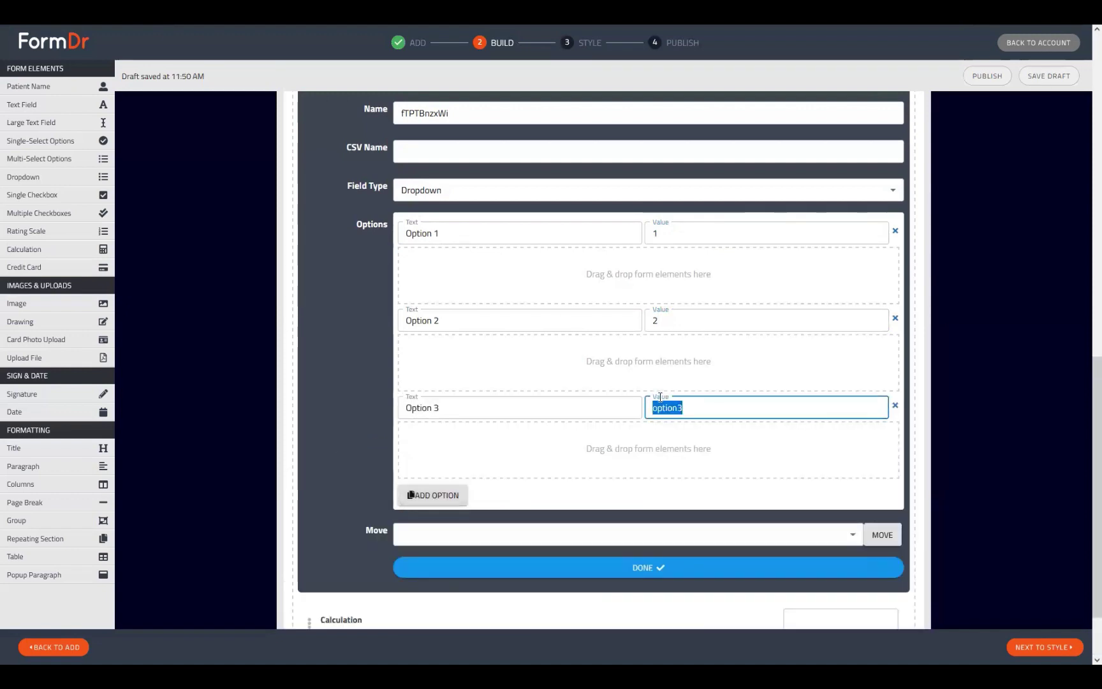
type("2")
Step: Set the dropdown's values to 1 for Option 2 and 0 for Option 1
left_click(682, 321)
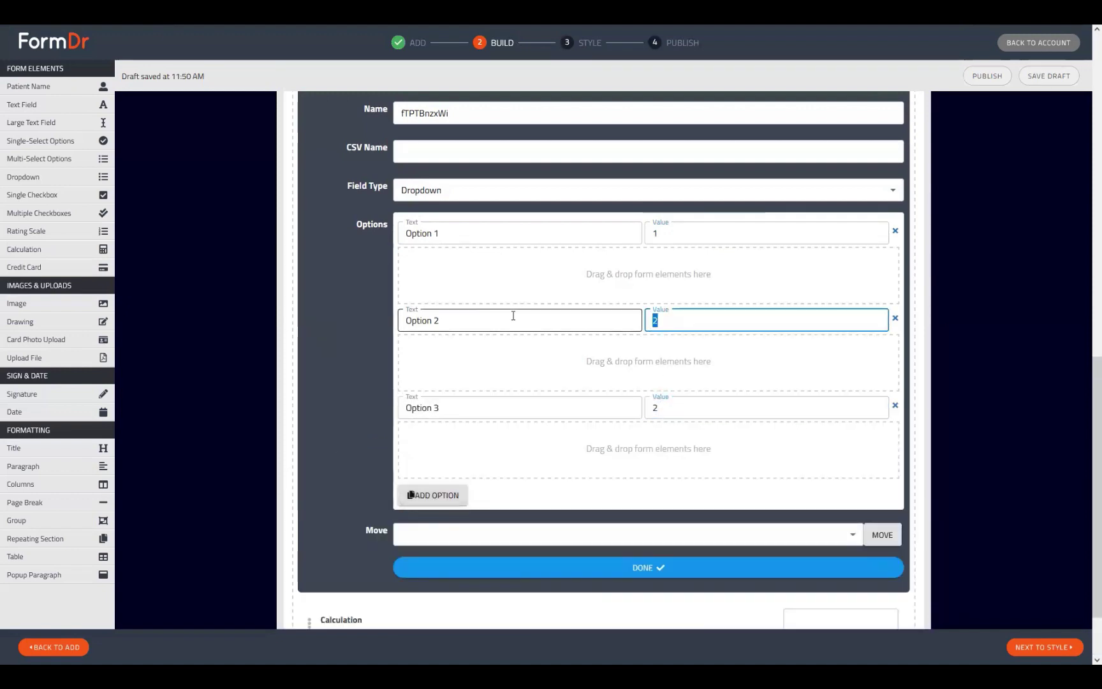
type("1")
key("shift+Tab")
key("shift+Tab")
type("0")
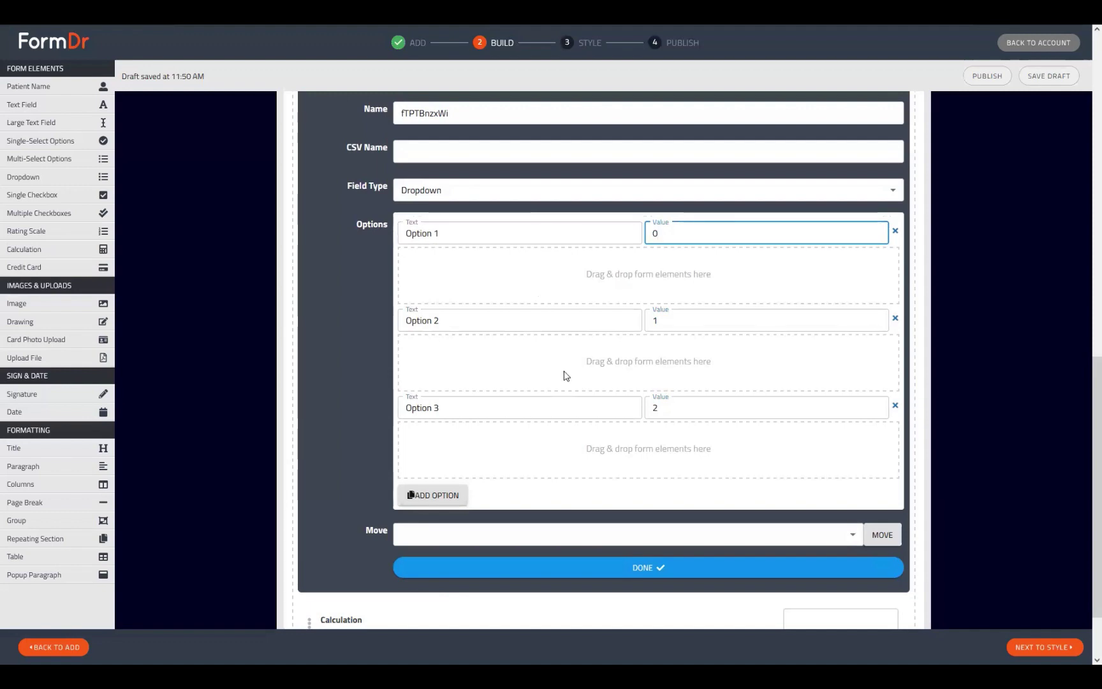
scroll(514, 418, "up", 1)
scroll(427, 306, "up", 1)
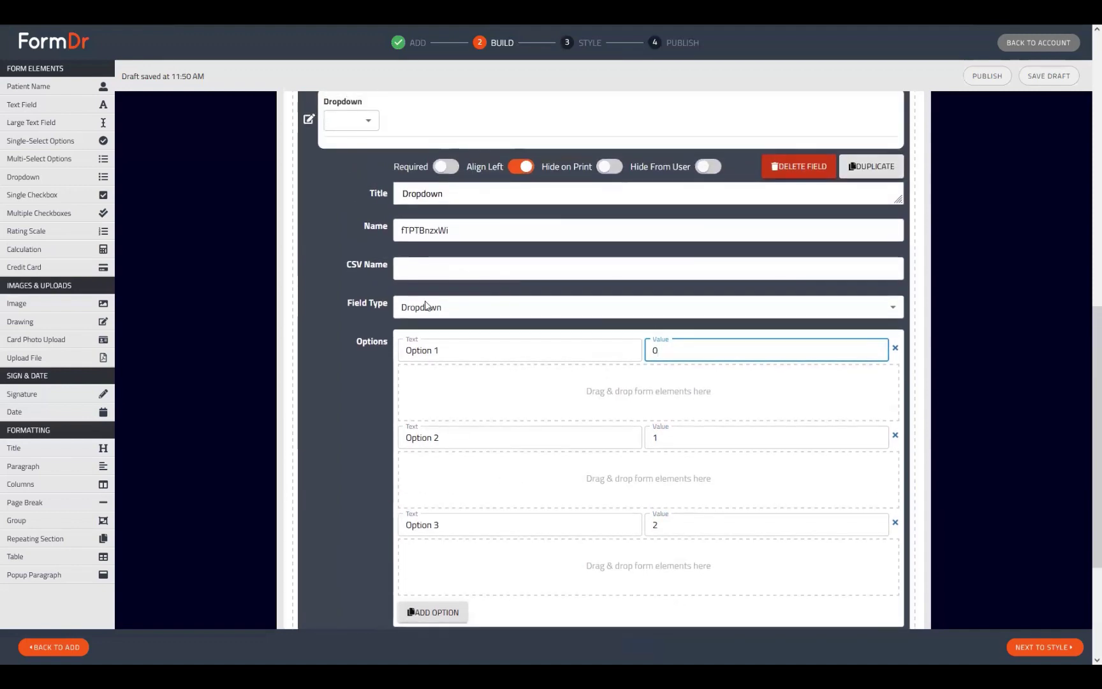
scroll(676, 454, "up", 2)
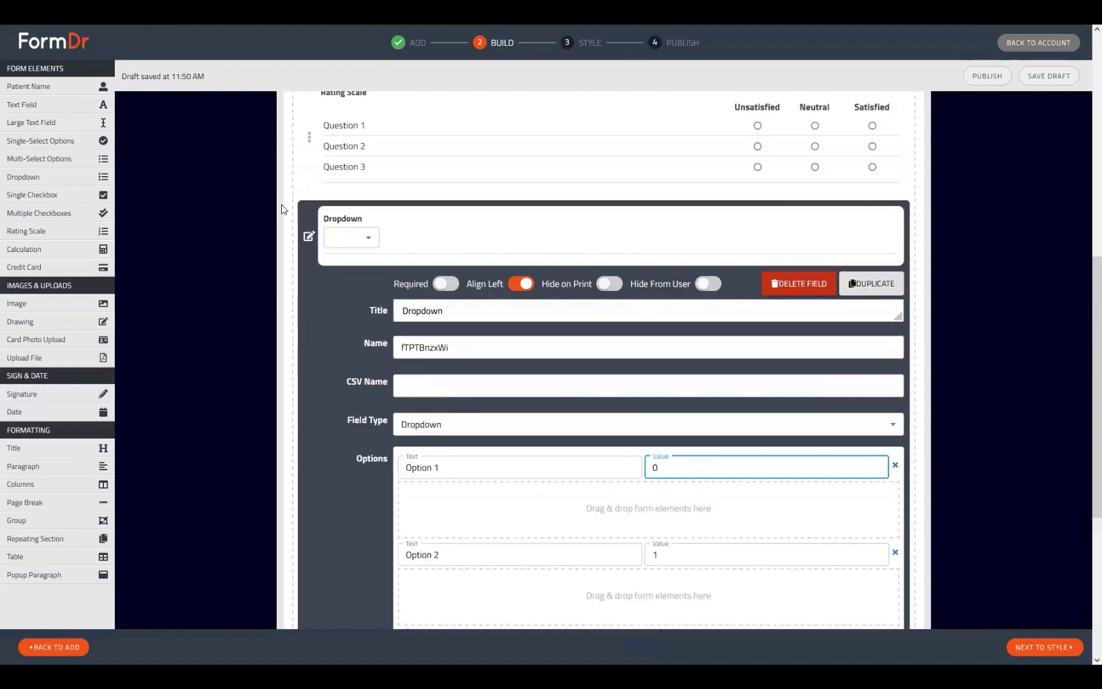
Step: Review the dropdown's option values and the Rating Scale's custom rate values in their field settings
left_click(310, 236)
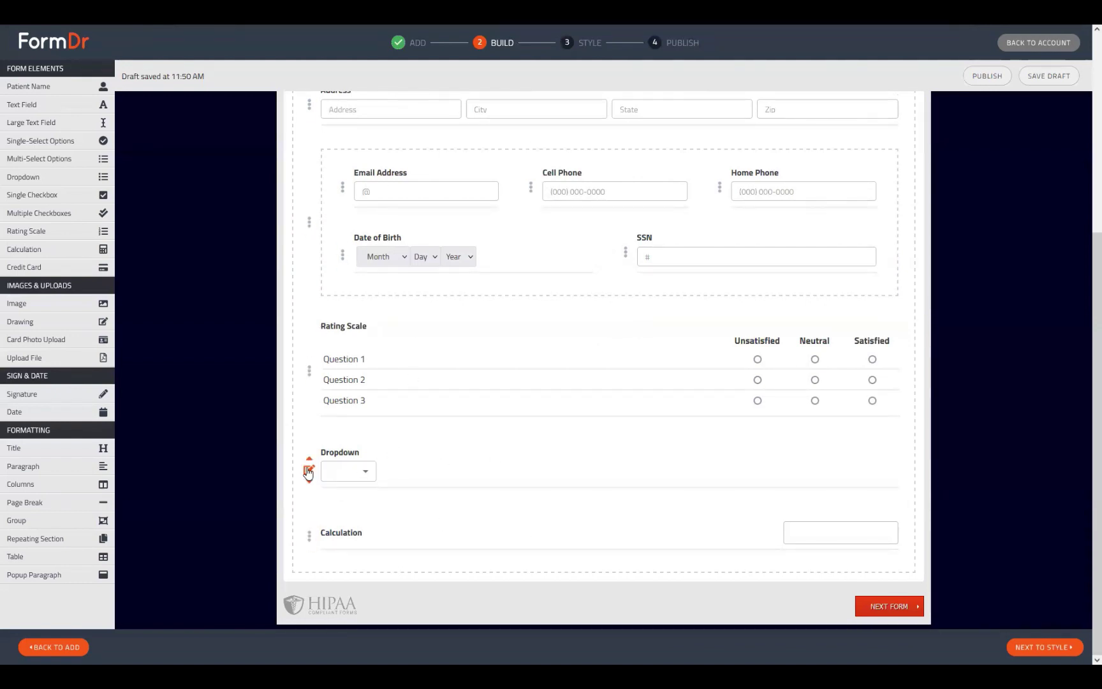
left_click(309, 470)
scroll(474, 543, "down", 3)
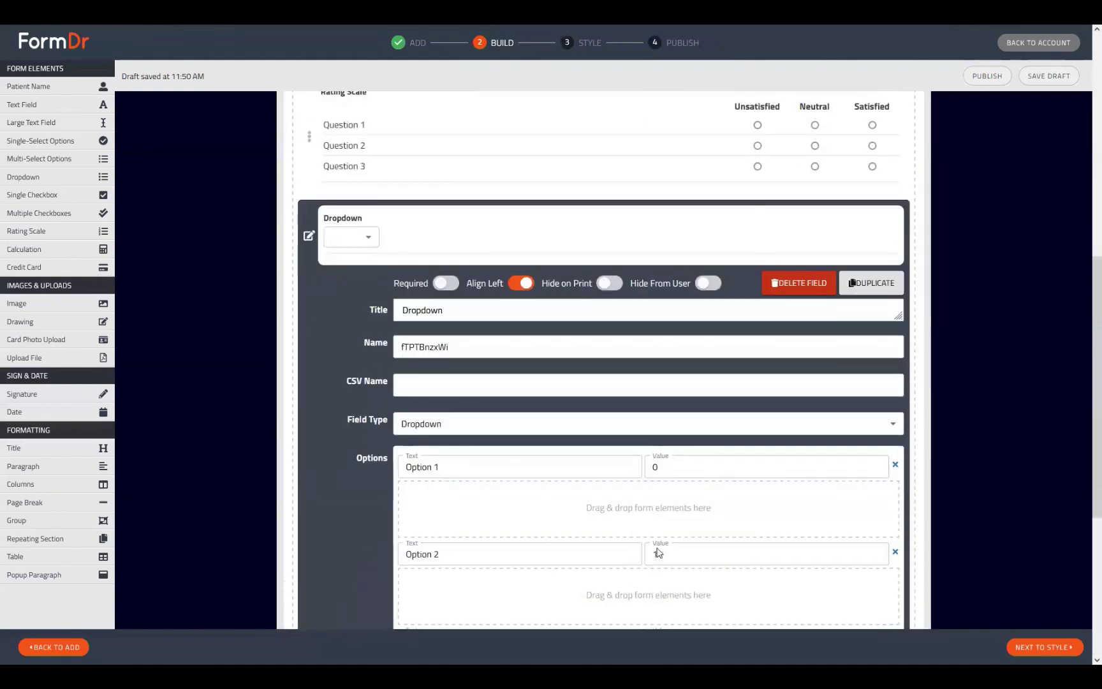
left_click(306, 237)
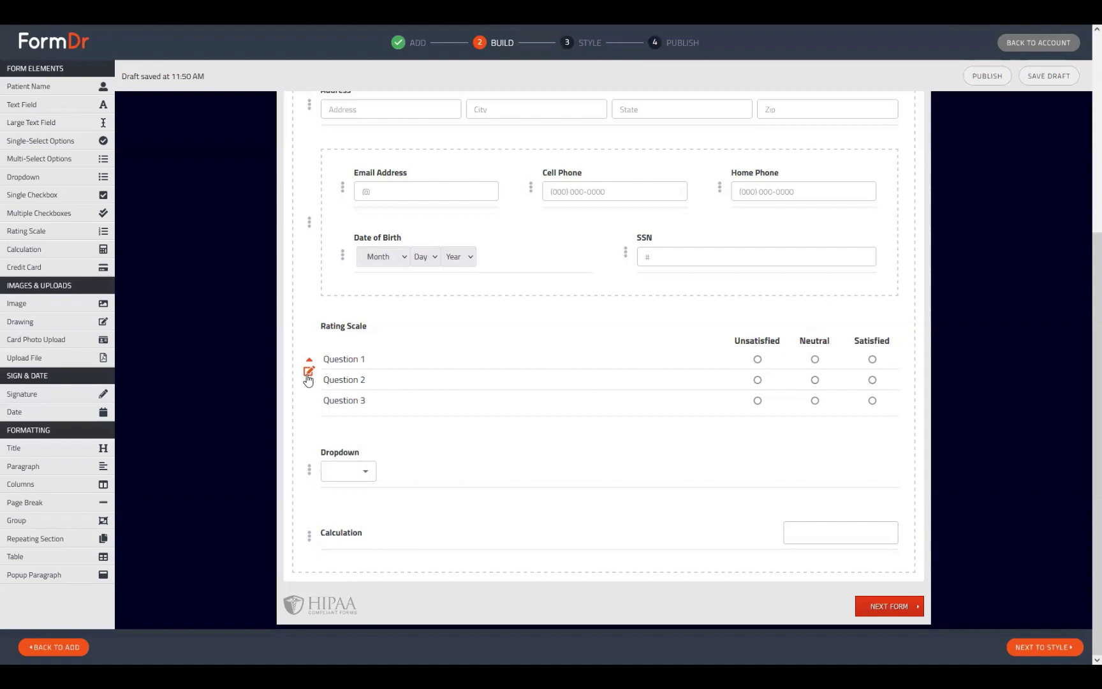
left_click(308, 372)
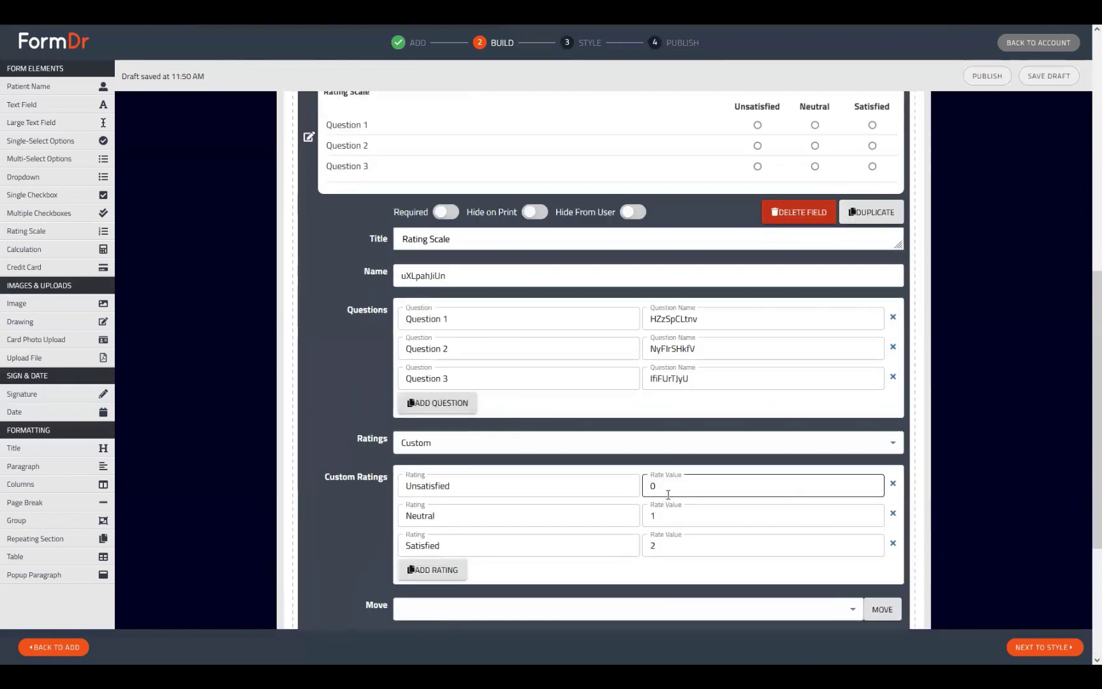
double_click(668, 495)
double_click(695, 516)
double_click(699, 539)
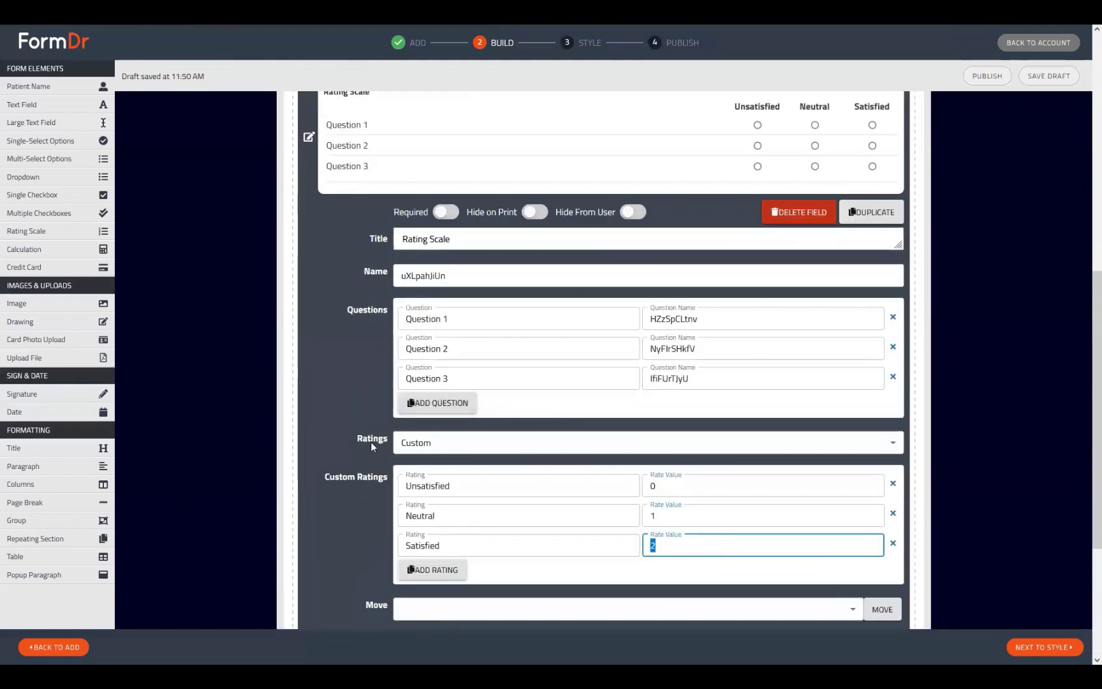
Step: Examine the question names of the Rating Scale's three questions, and close the field's settings
double_click(674, 319)
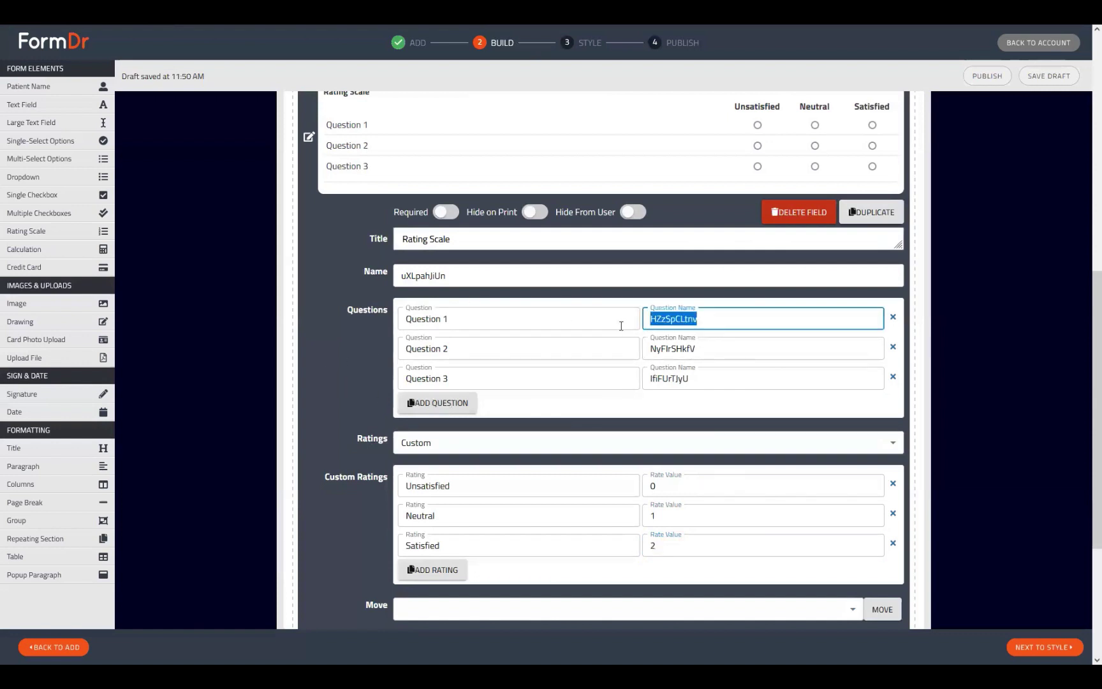
left_click(709, 324)
double_click(713, 344)
left_click(727, 378)
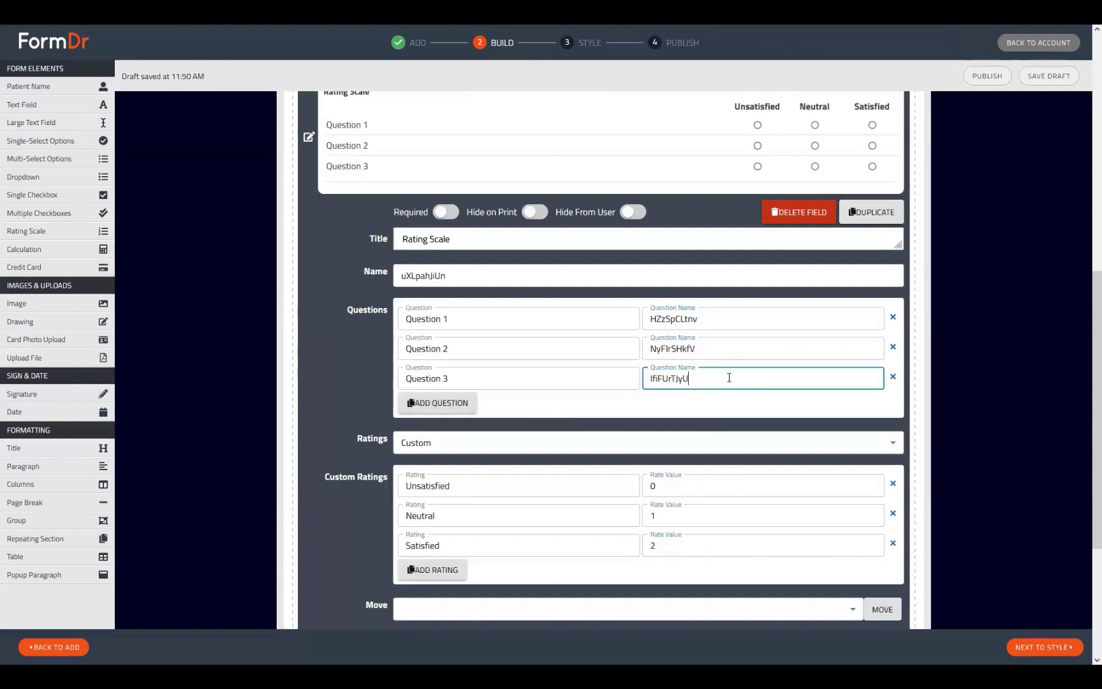
left_click_drag(729, 378, 602, 382)
left_click(727, 384)
left_click(729, 343)
left_click_drag(708, 343, 634, 344)
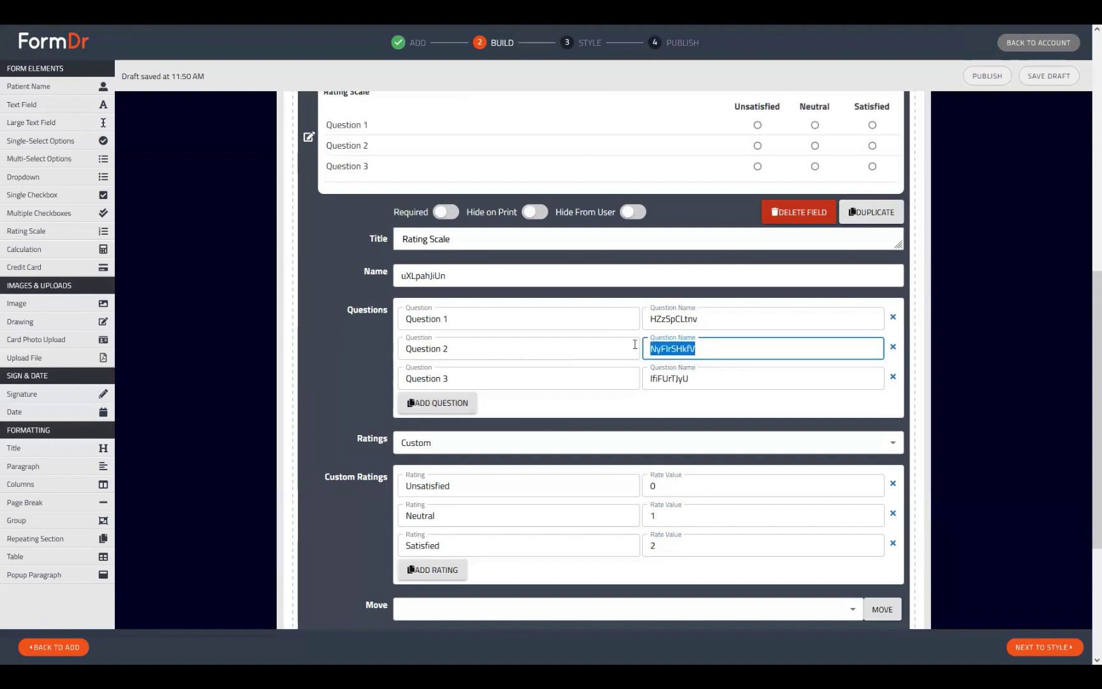
left_click(755, 317)
left_click_drag(755, 317, 545, 328)
scroll(721, 445, "down", 3)
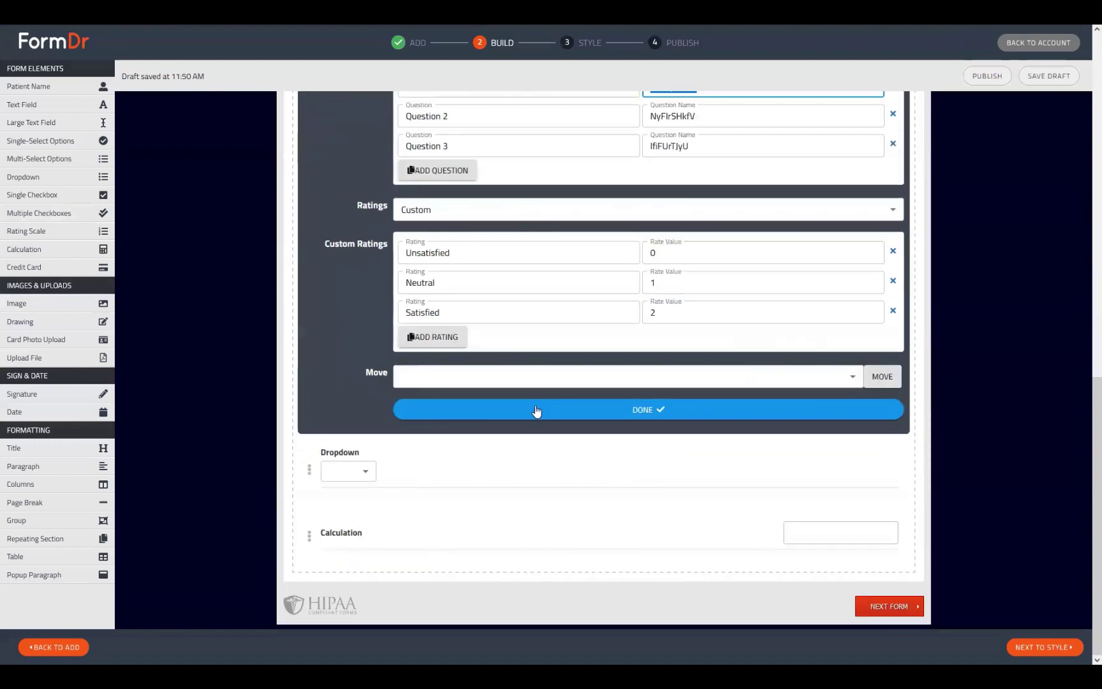
left_click(536, 409)
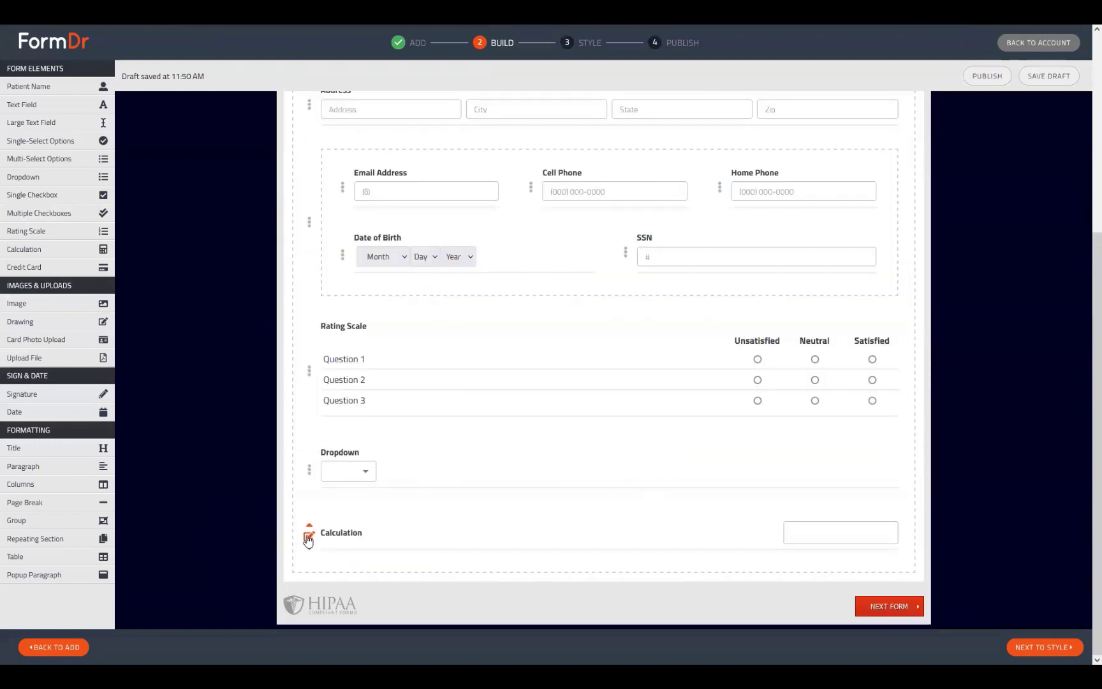
Step: Open the Calculation field's settings and enter the empty expression framework []+[]+[] as its calculation expression
left_click(308, 537)
scroll(441, 498, "down", 3)
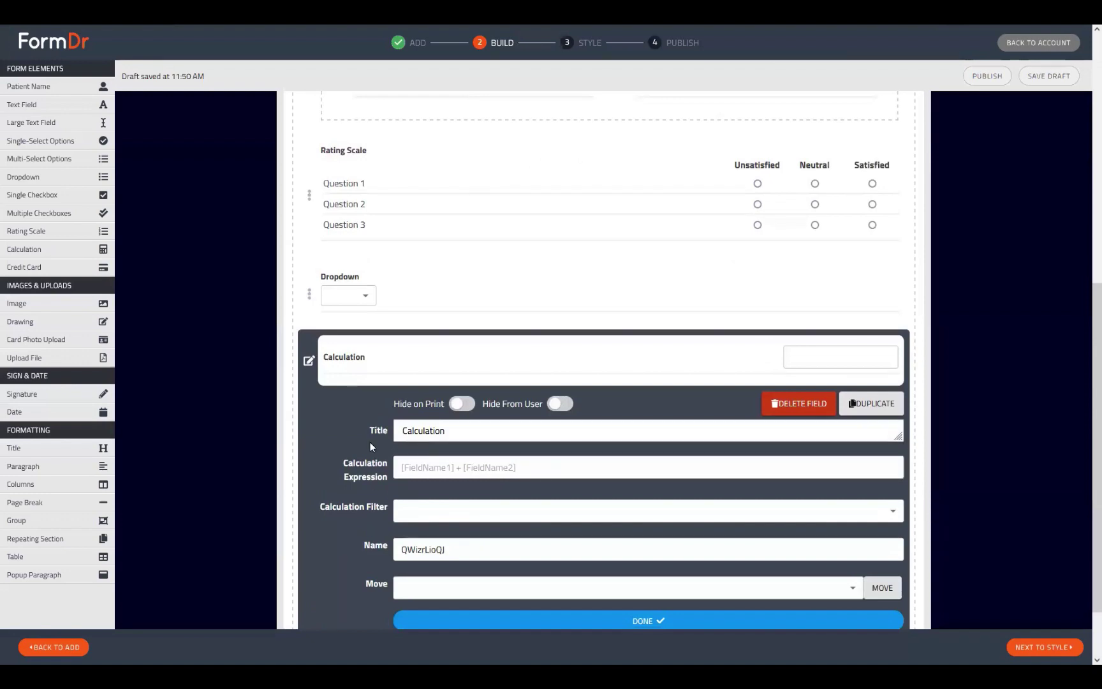
left_click(452, 469)
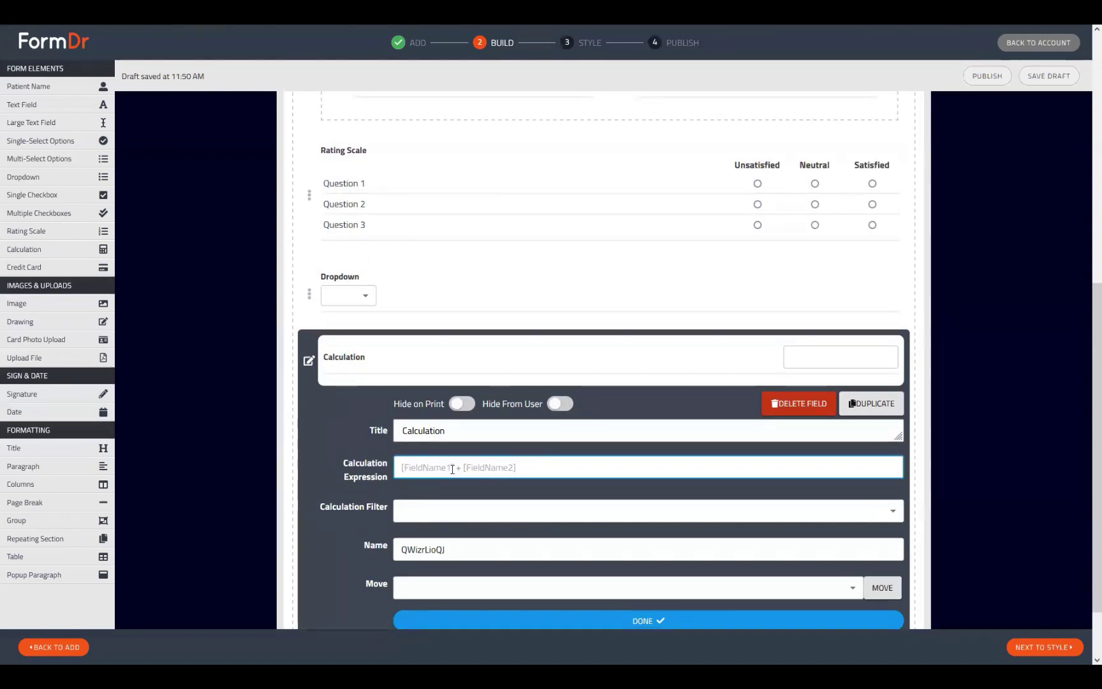
type("[]+[")
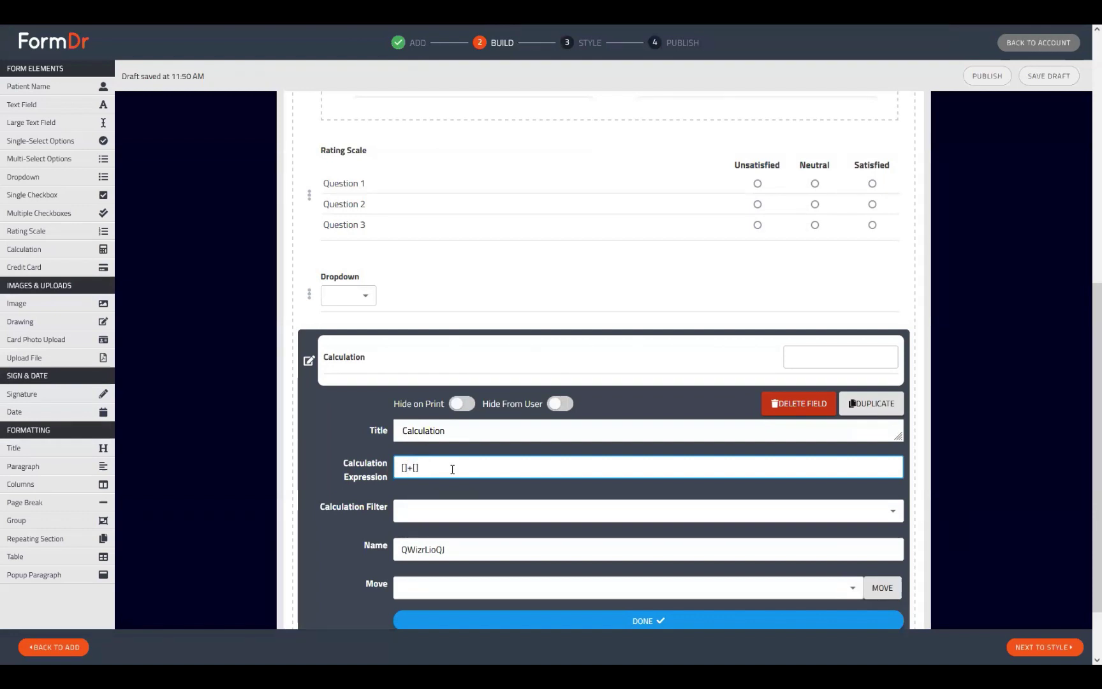
type("+[")
Step: Set the Rating Scale's question names to q1, q2 and q3 for Questions 1, 2 and 3
left_click(345, 246)
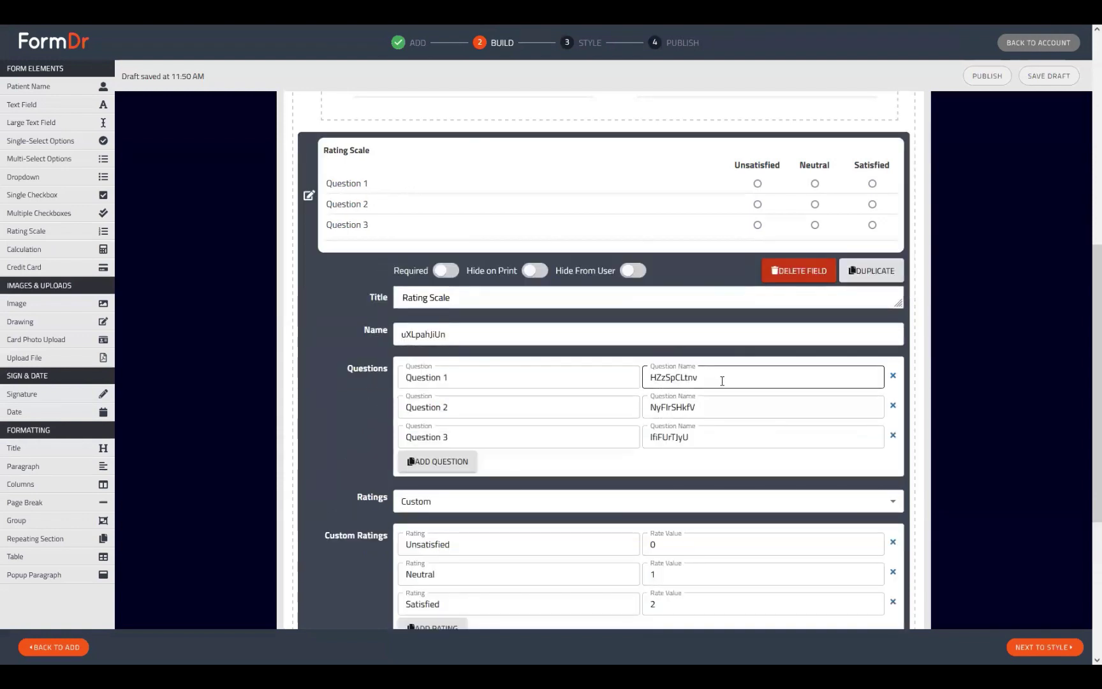
double_click(722, 381)
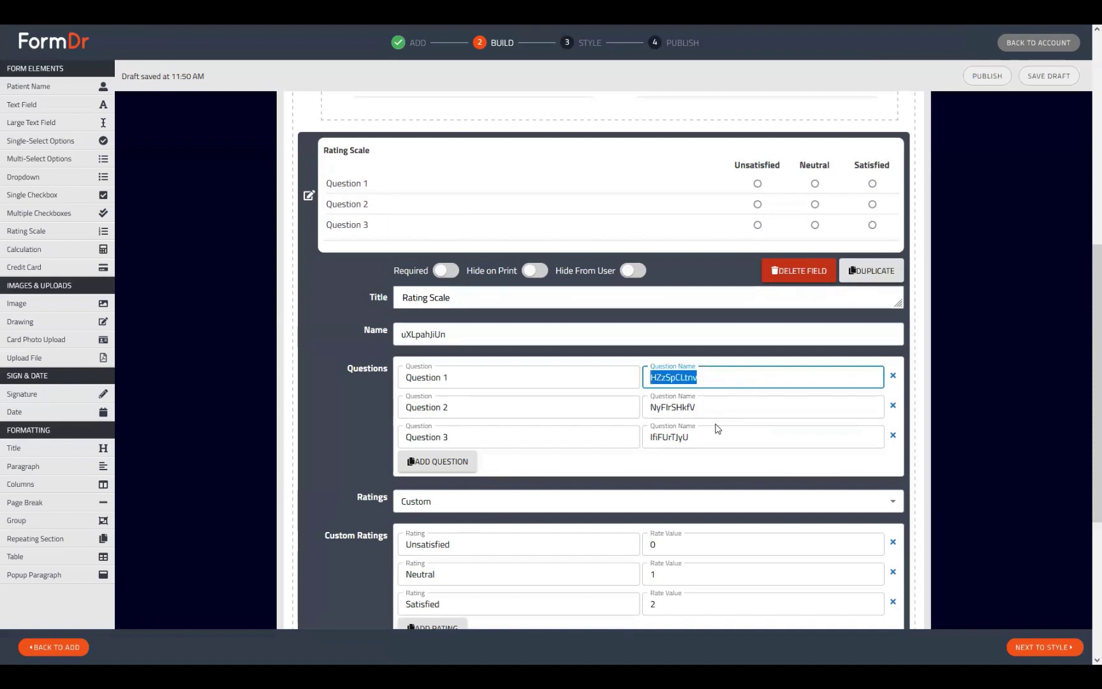
type("q1")
double_click(703, 408)
type("q2")
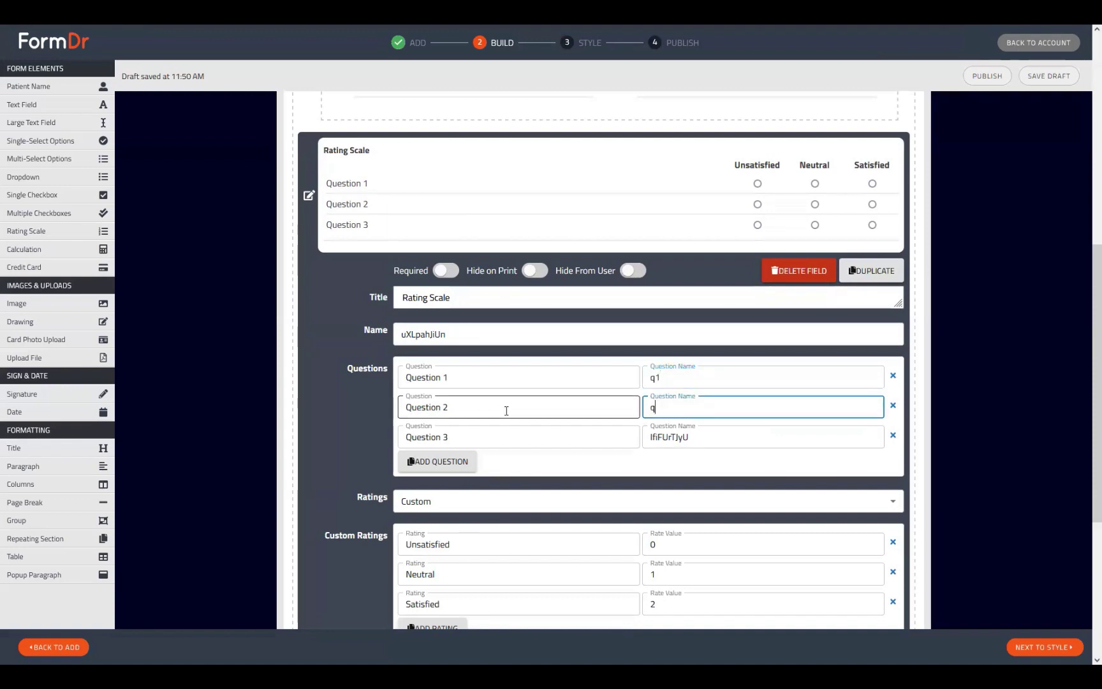
double_click(739, 438)
type("q3")
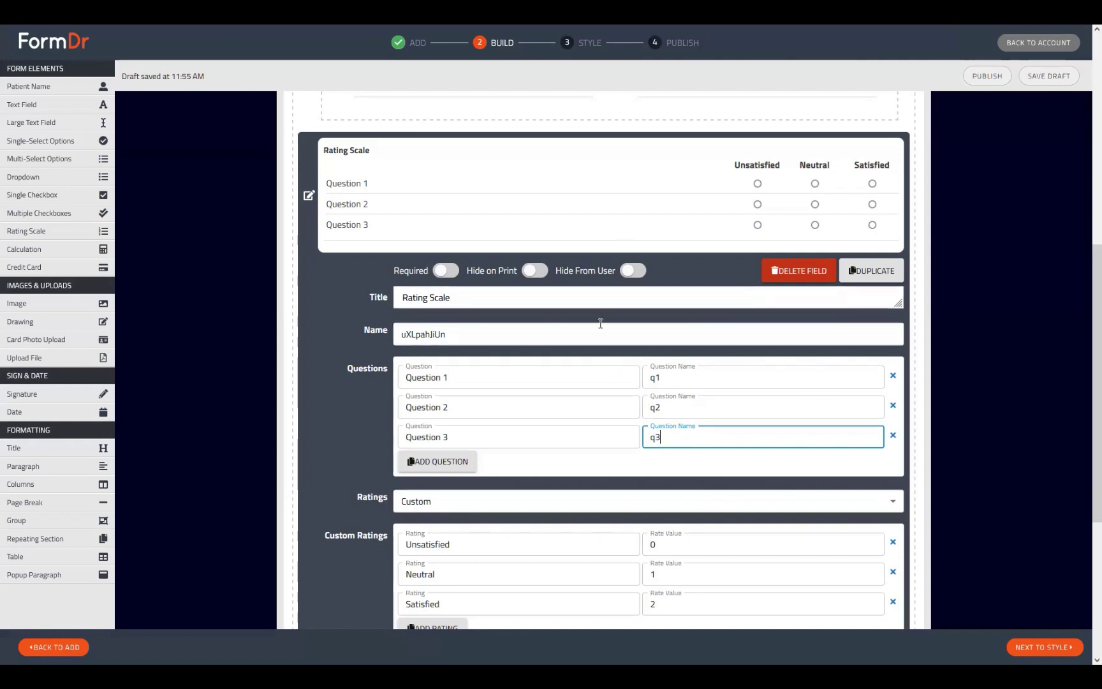
left_click_drag(487, 377, 406, 407)
left_click_drag(504, 438, 406, 438)
scroll(673, 440, "down", 4)
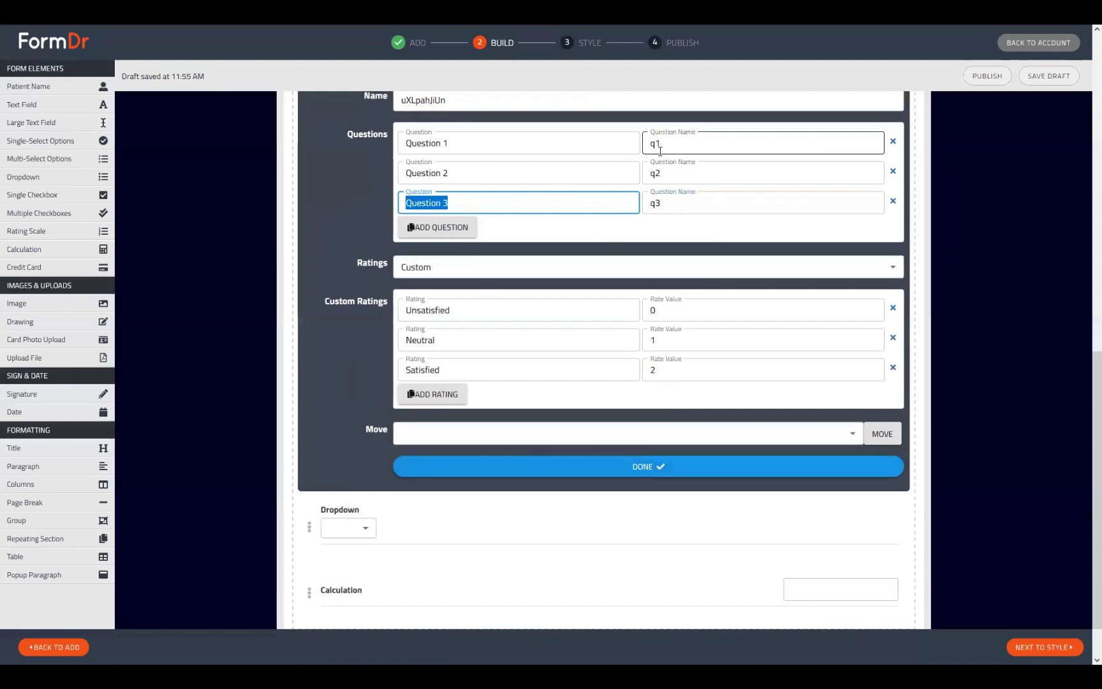
left_click_drag(667, 147, 643, 185)
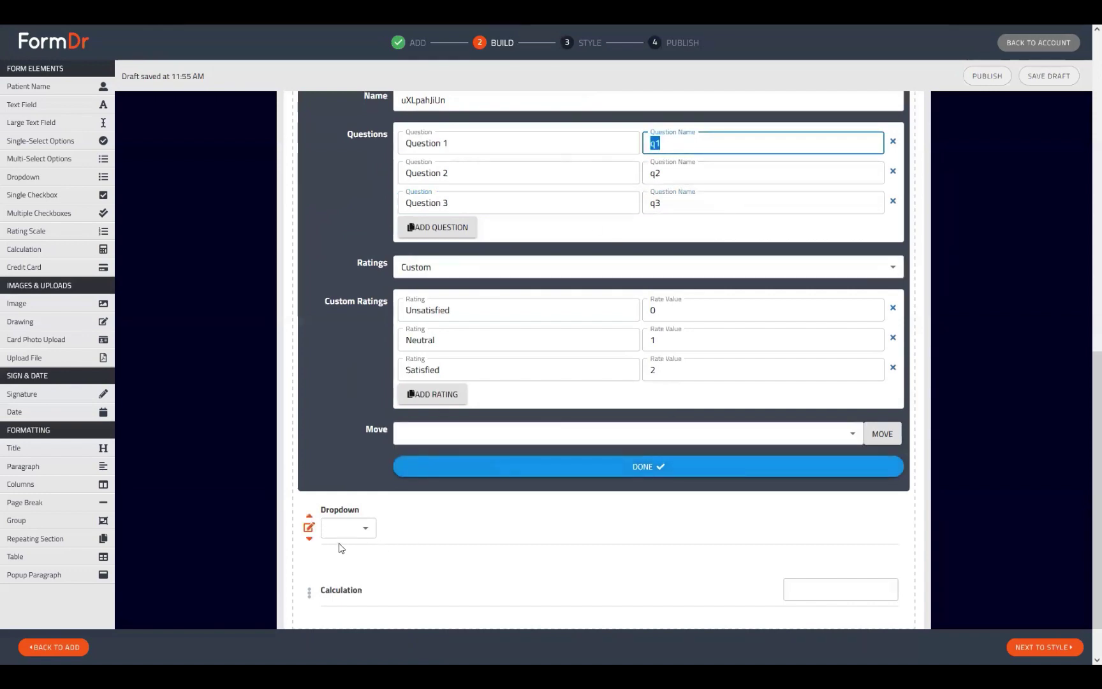
Step: Complete the Calculation field's expression as [q1]+[q2]+[q3] and close its settings
scroll(354, 529, "down", 1)
left_click(308, 539)
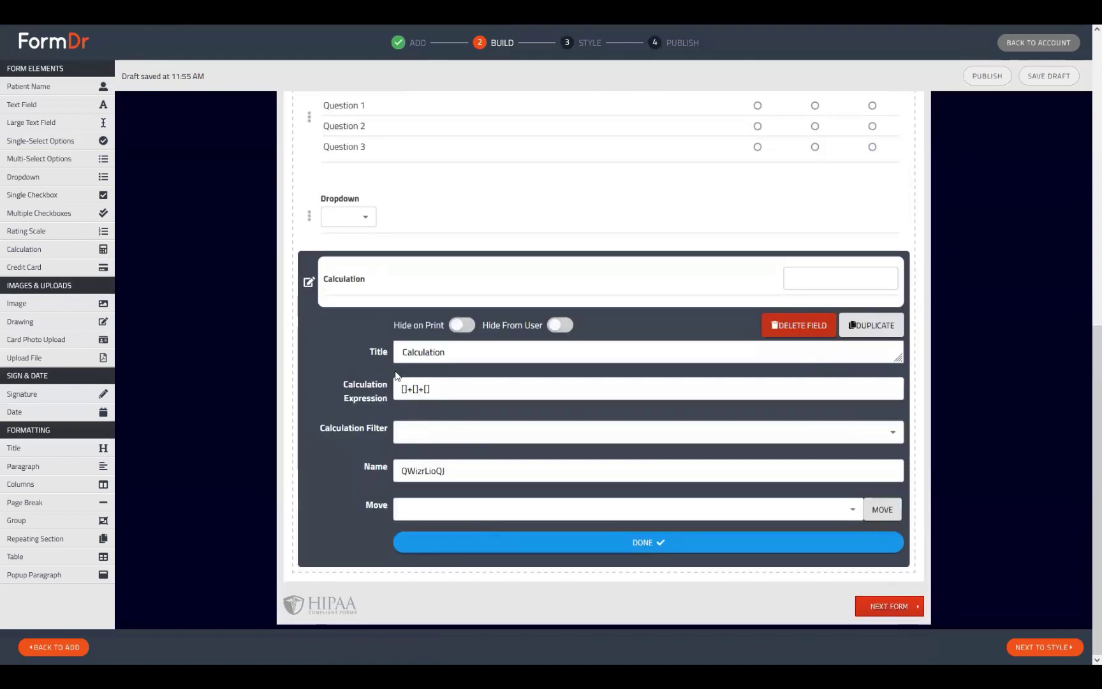
left_click(402, 388)
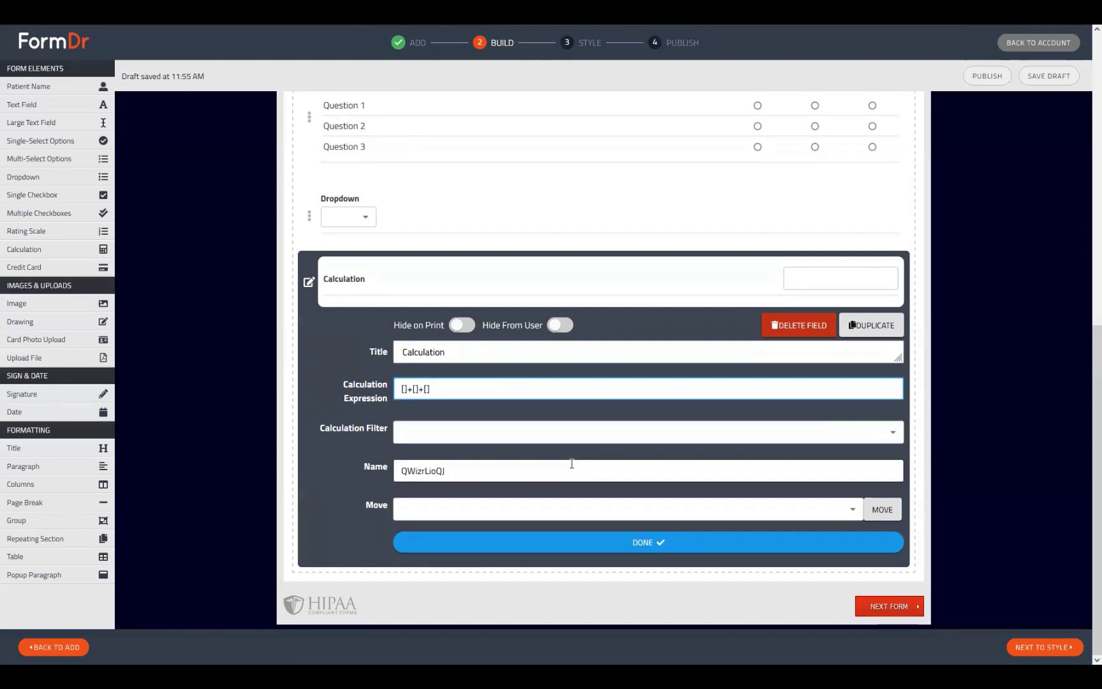
type("q1]+[q2")
left_click(782, 543)
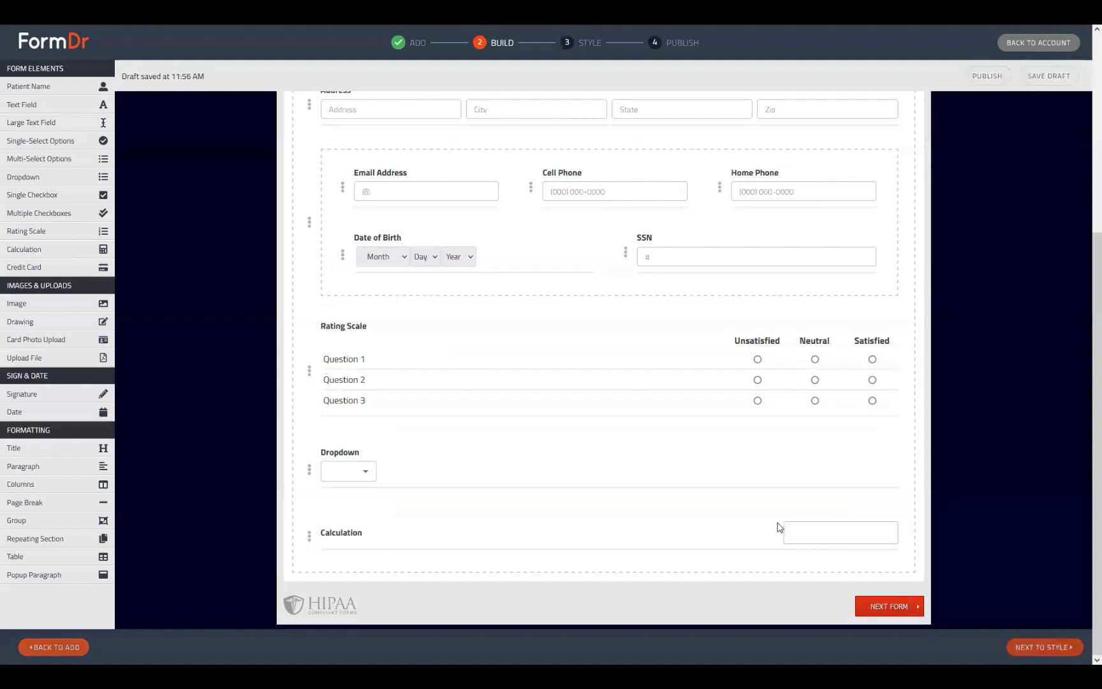
Step: Preview the Information form in the Style stage, rating Question 1 Neutral and Question 2 Satisfied to test the calculation
left_click(587, 42)
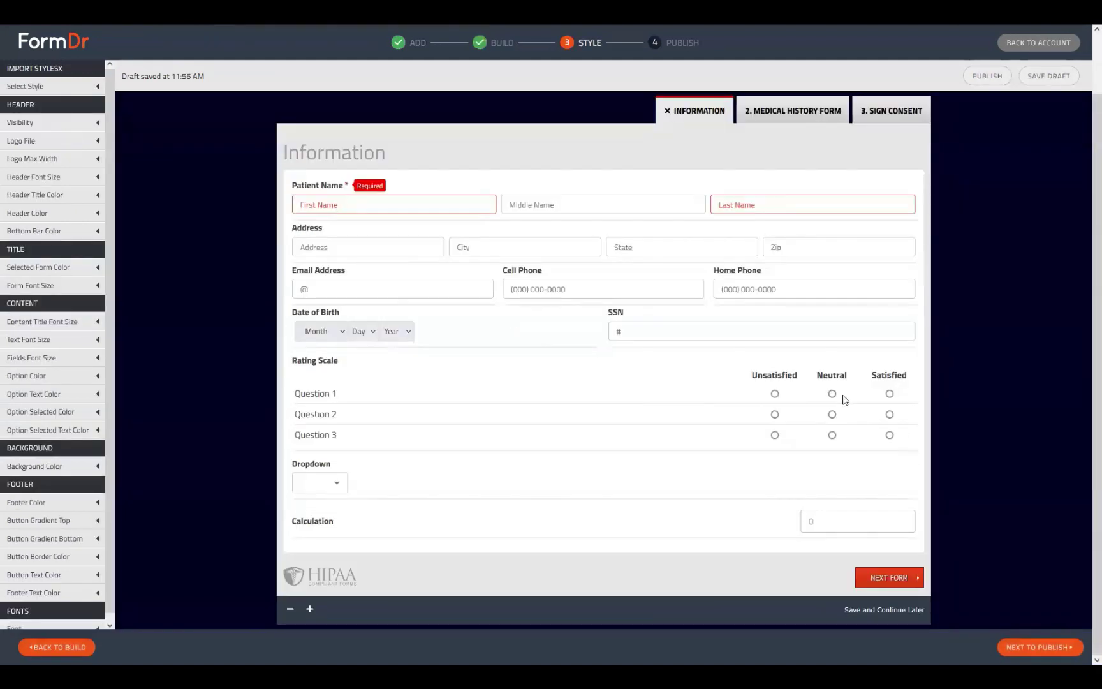
left_click(833, 394)
left_click(890, 414)
left_click_drag(314, 523, 334, 522)
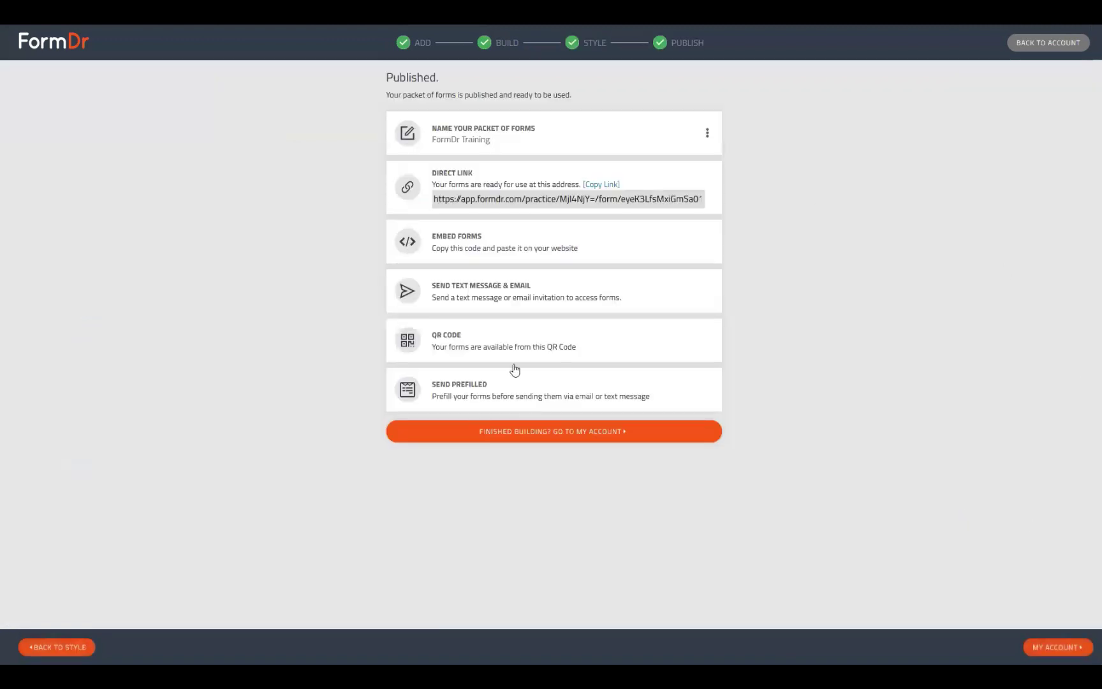
Step: Return to the account's Packets + Forms list and open the published FormDr Training packet
left_click(554, 432)
left_click(89, 165)
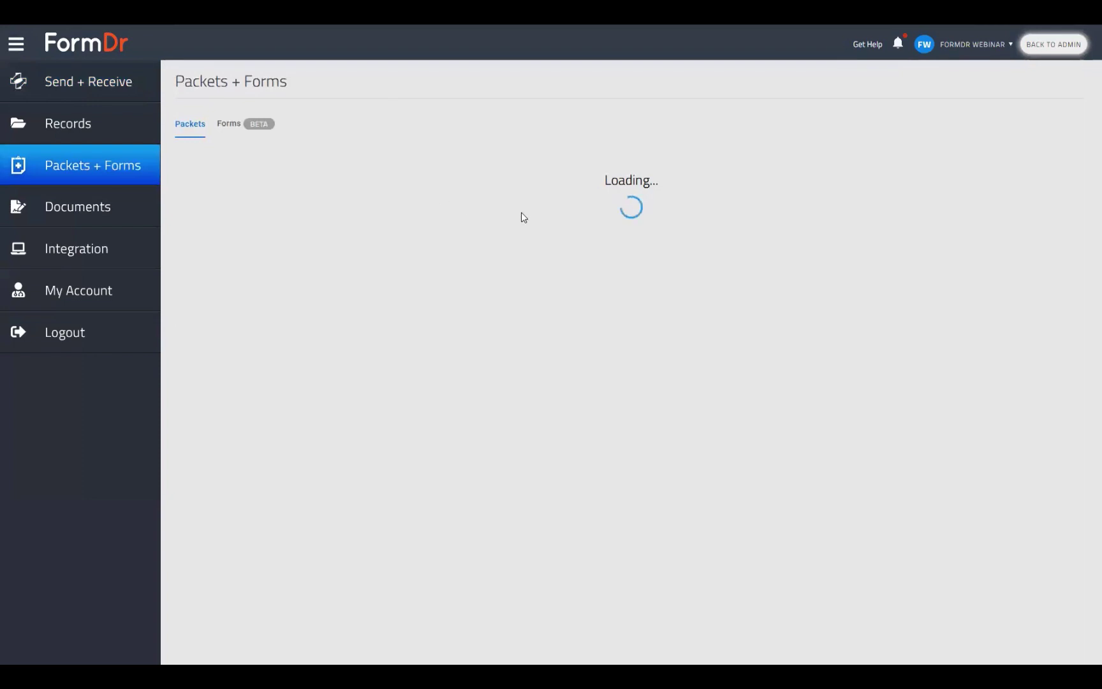
left_click(357, 186)
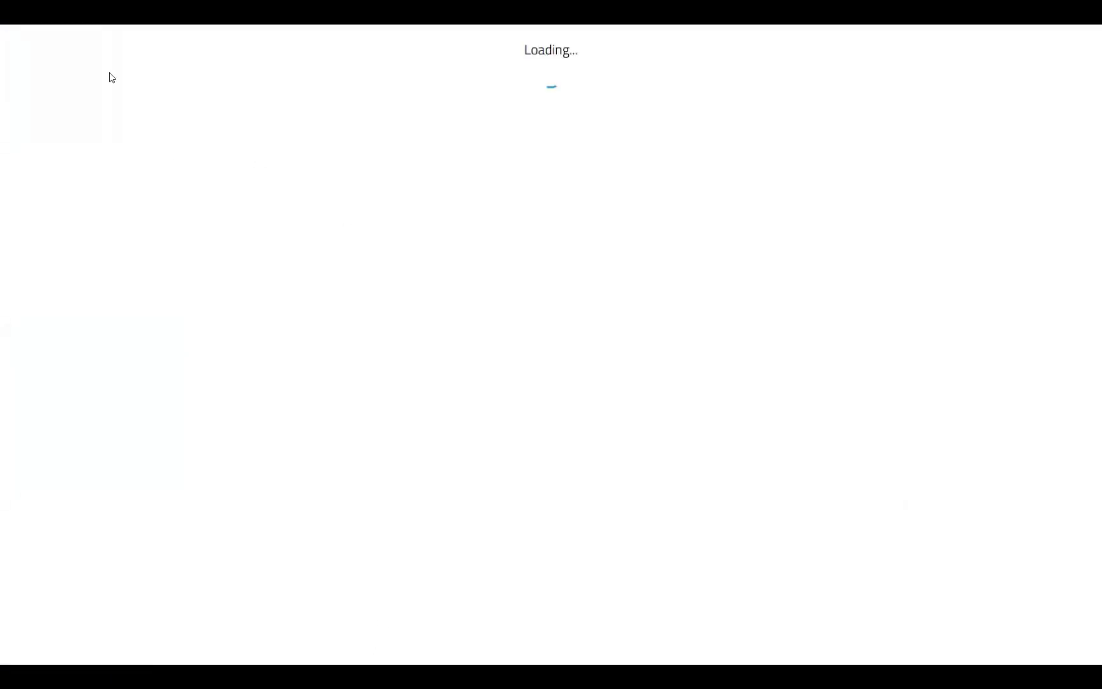
scroll(714, 365, "down", 1)
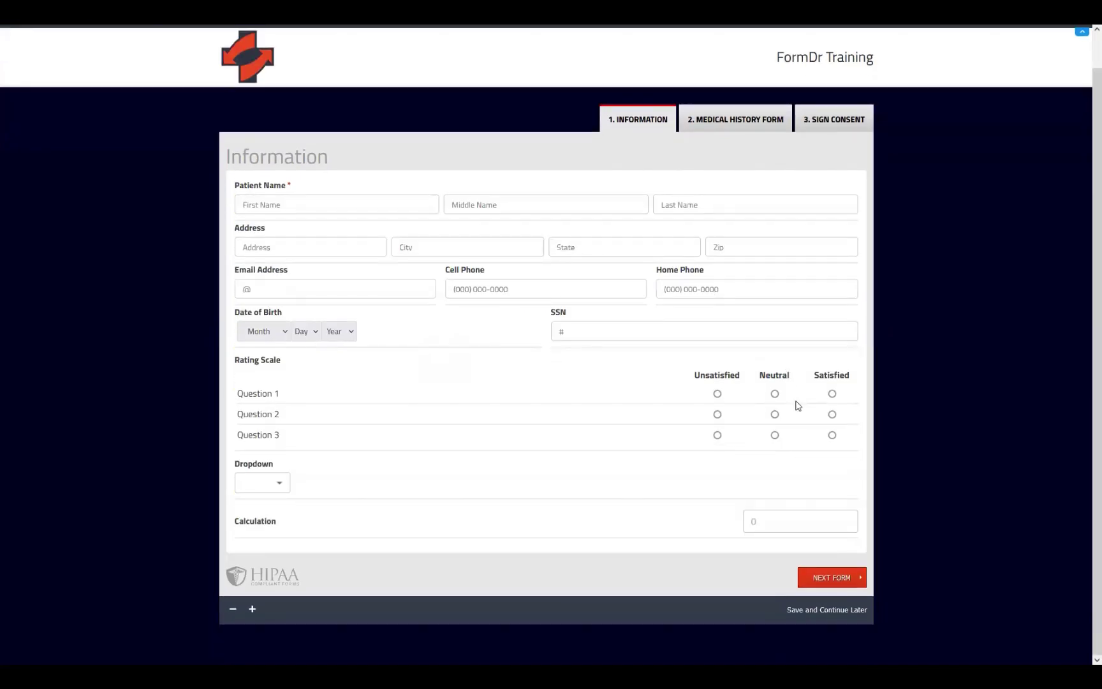
Step: Test the calculation by rating Questions 1 and 2 Satisfied and Question 3 Neutral, and by changing all three ratings to Unsatisfied
left_click(832, 394)
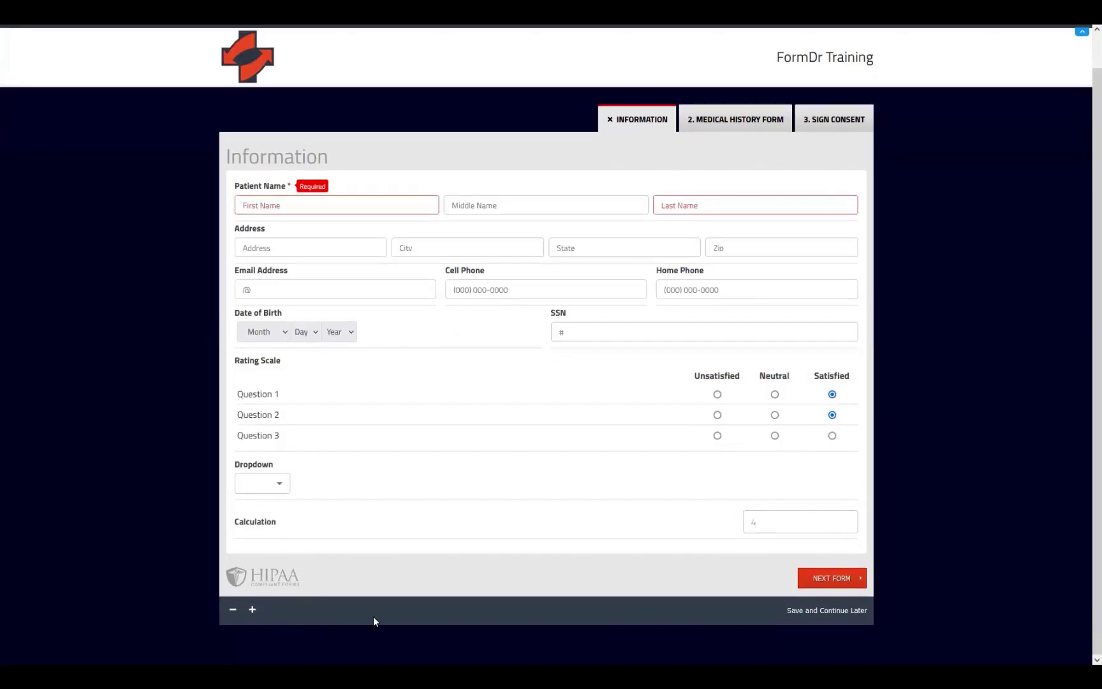
left_click(775, 436)
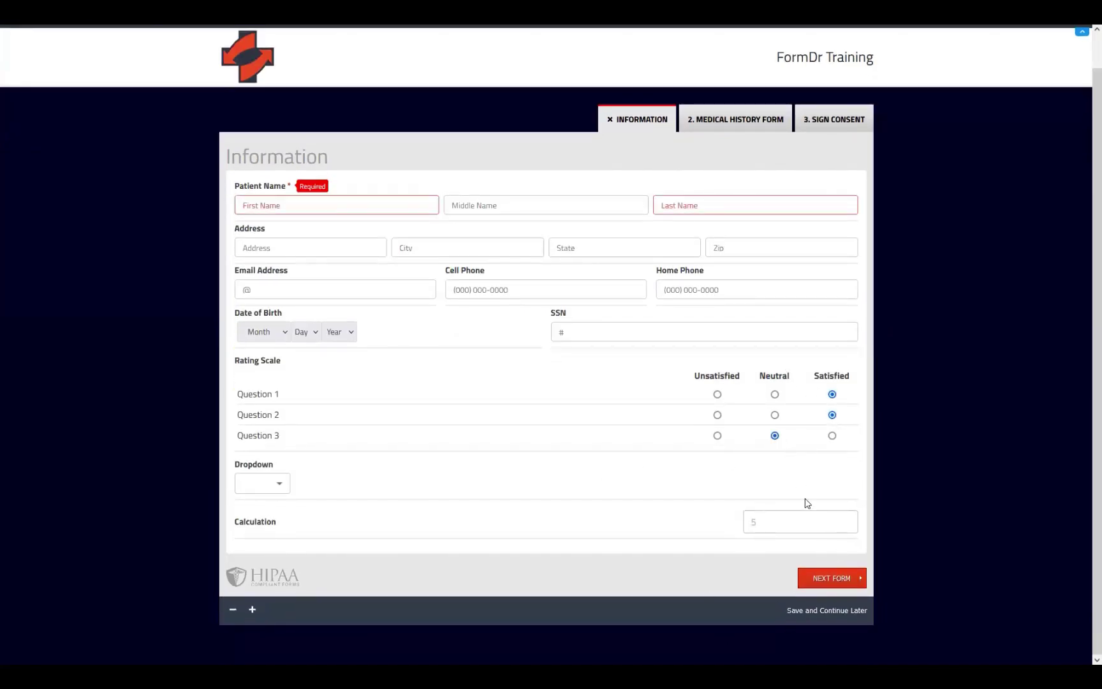
left_click(775, 414)
left_click(775, 394)
left_click(718, 394)
left_click(717, 415)
left_click(718, 435)
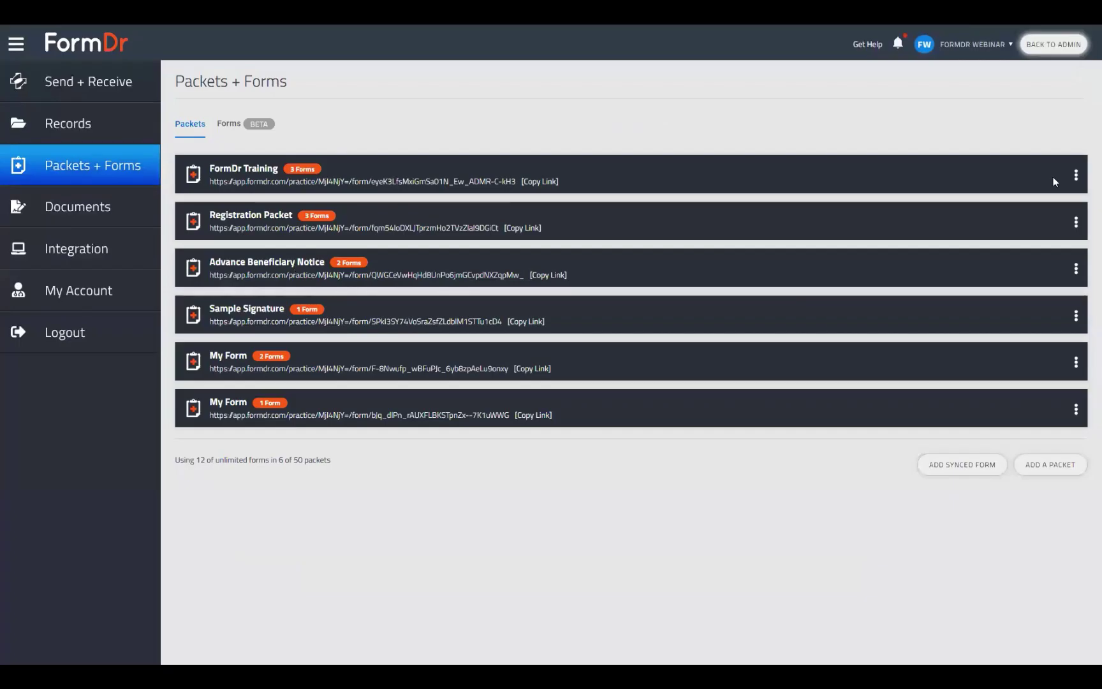
Step: Open the FormDr Training packet's forms for editing, and show the Calculation field's settings with its name selected
left_click(1076, 176)
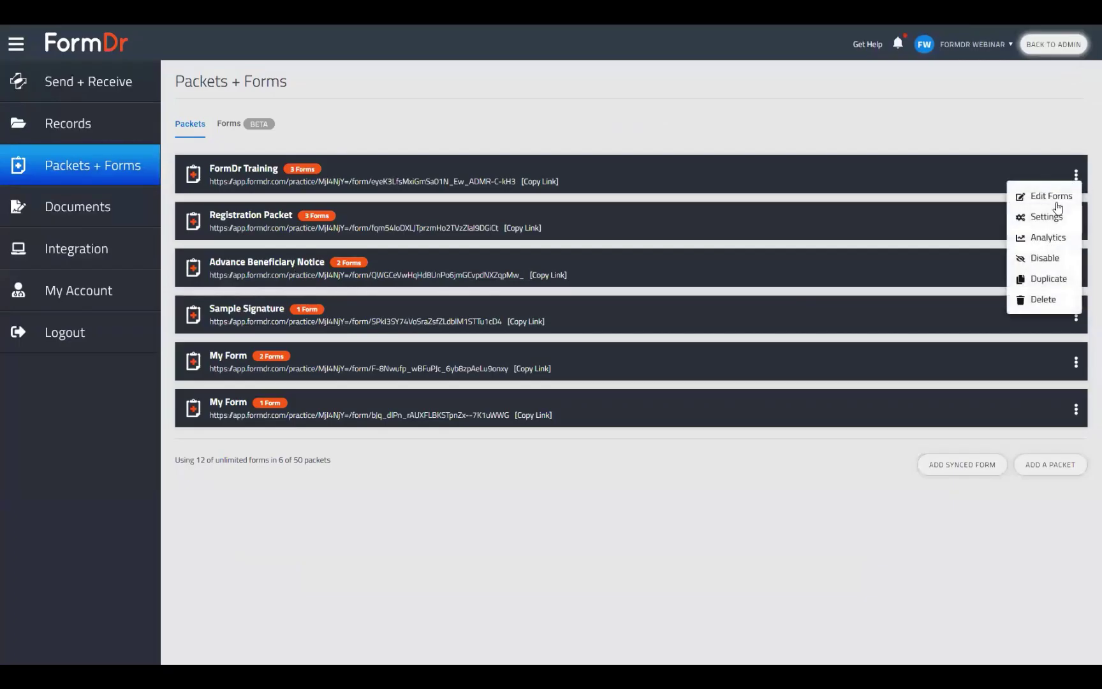
left_click(1056, 203)
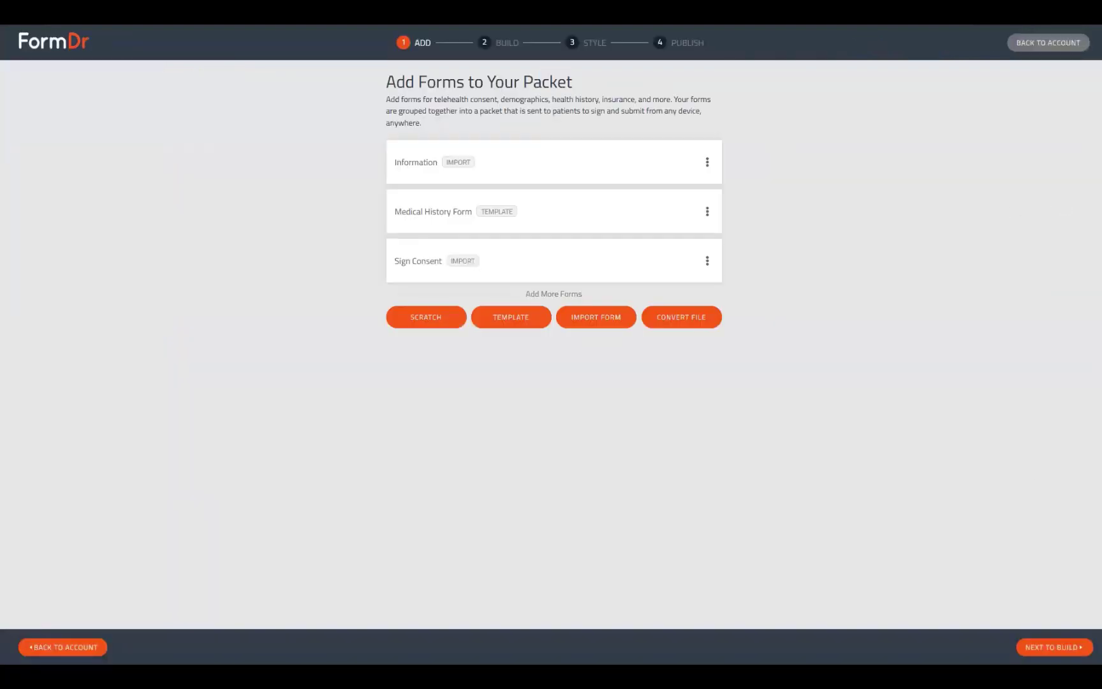
left_click(1035, 648)
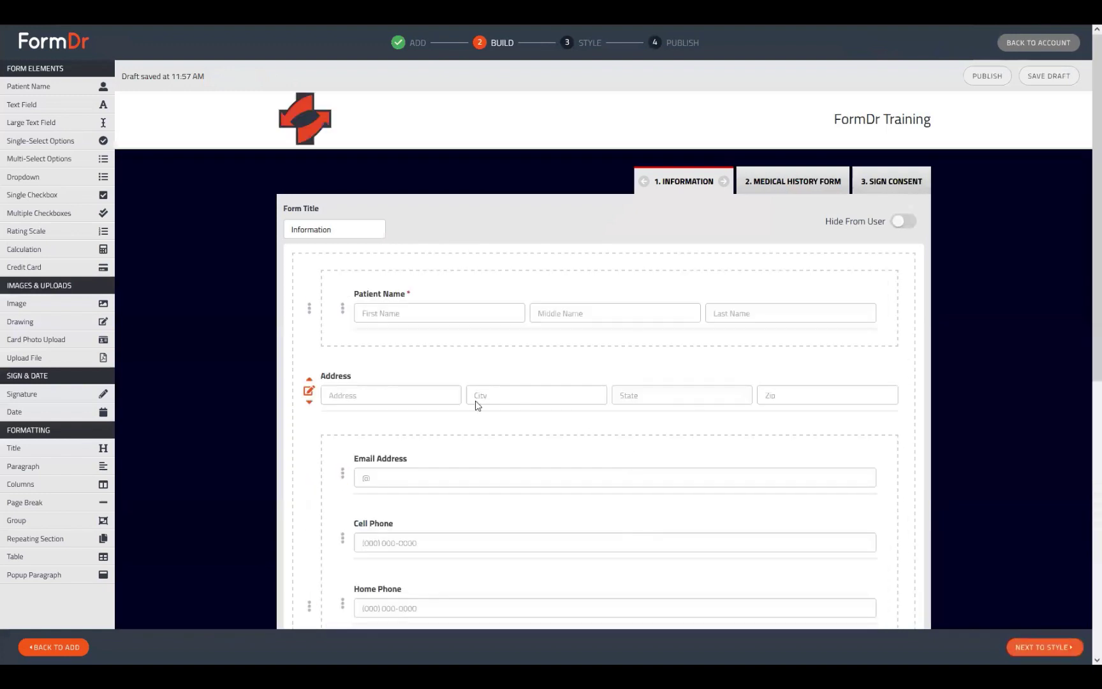
scroll(484, 427, "down", 8)
left_click(331, 542)
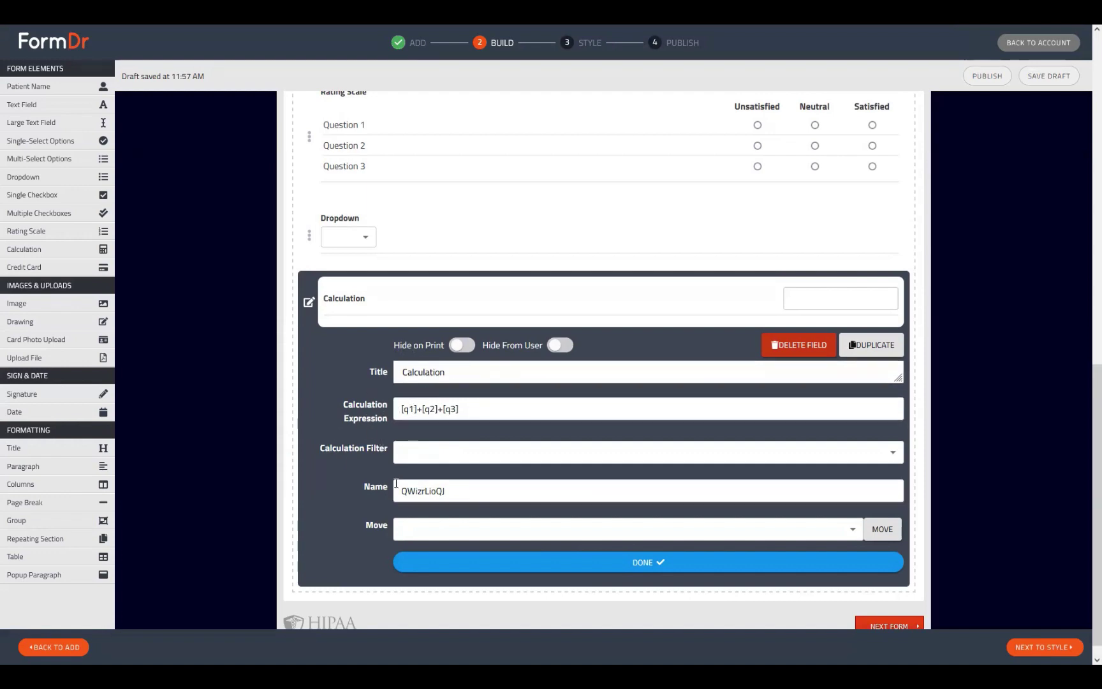
double_click(462, 494)
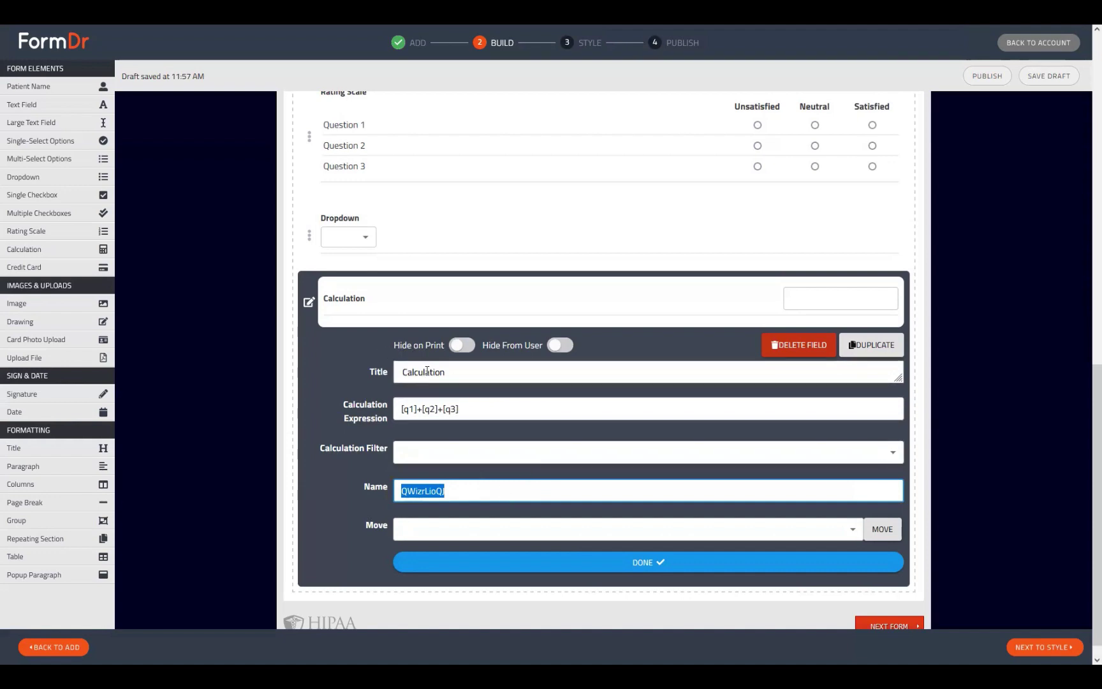
Step: Append a minus sign and empty brackets to the Calculation field's expression, and copy the Dropdown field's name
left_click(477, 417)
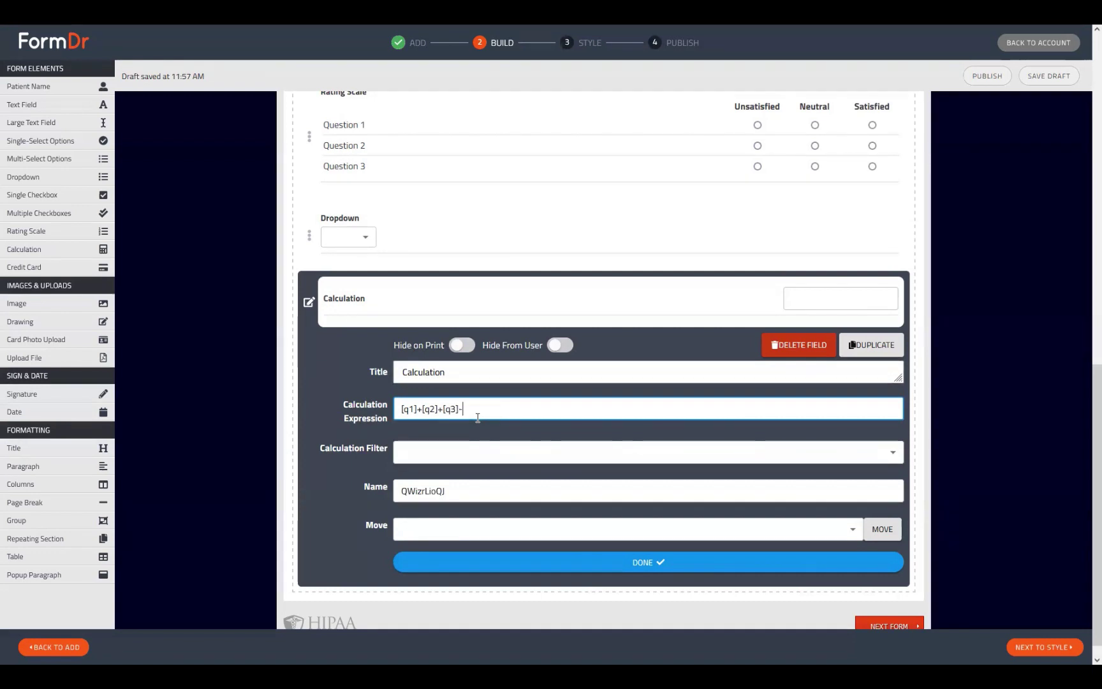
type("-[")
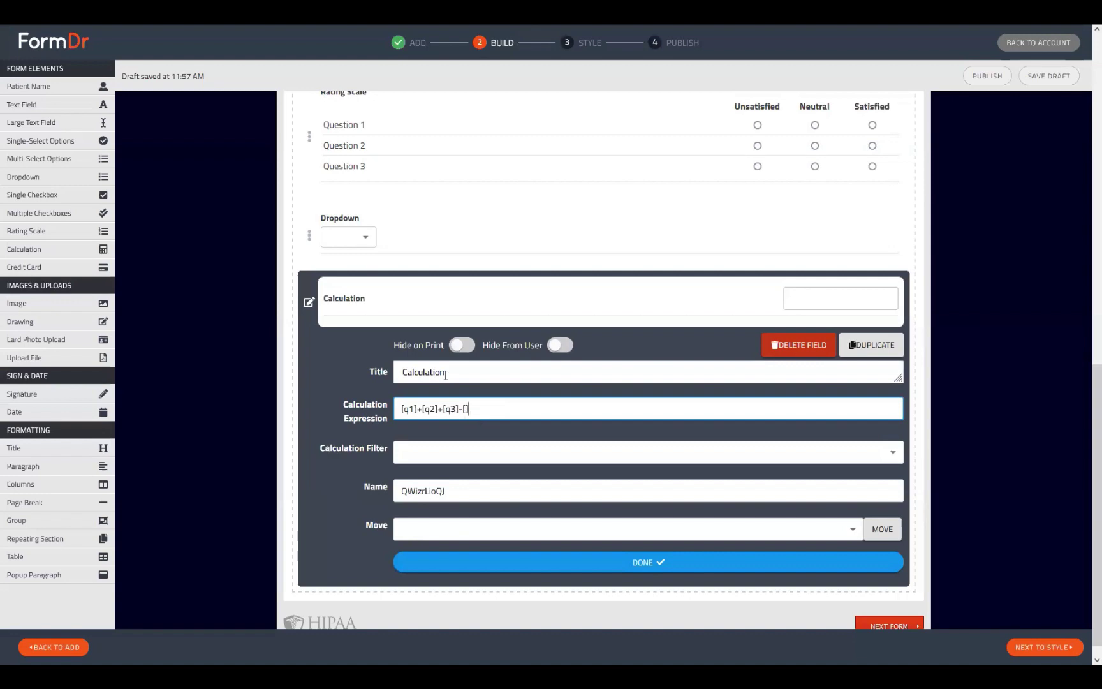
left_click(314, 236)
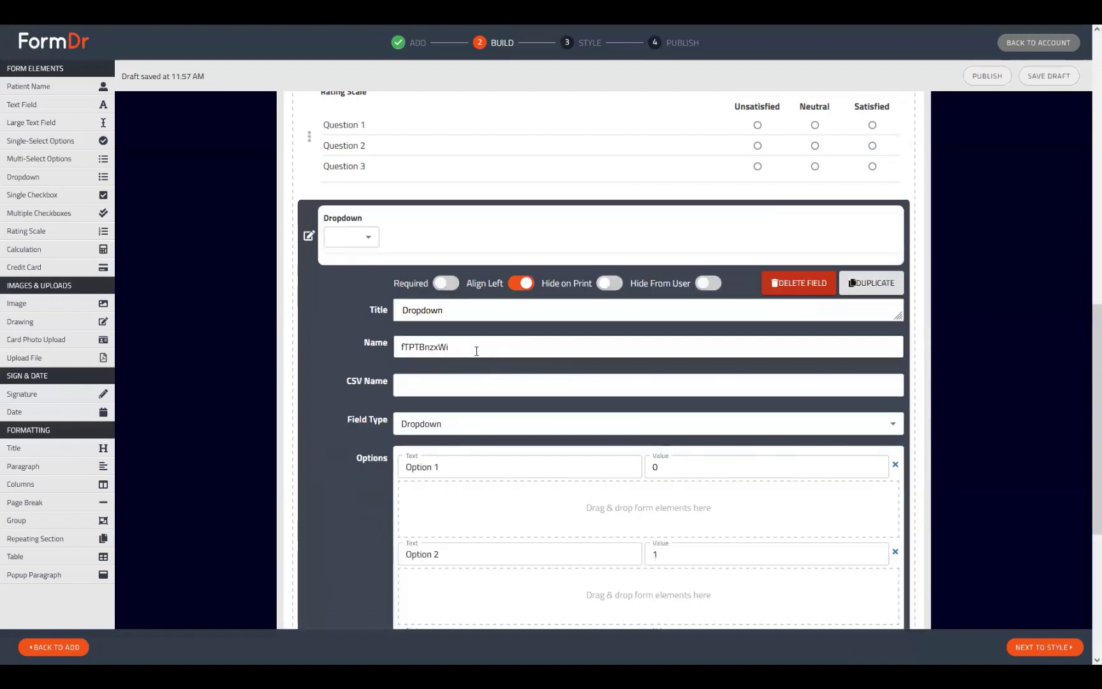
double_click(477, 351)
key("ctrl+c")
left_click(347, 297)
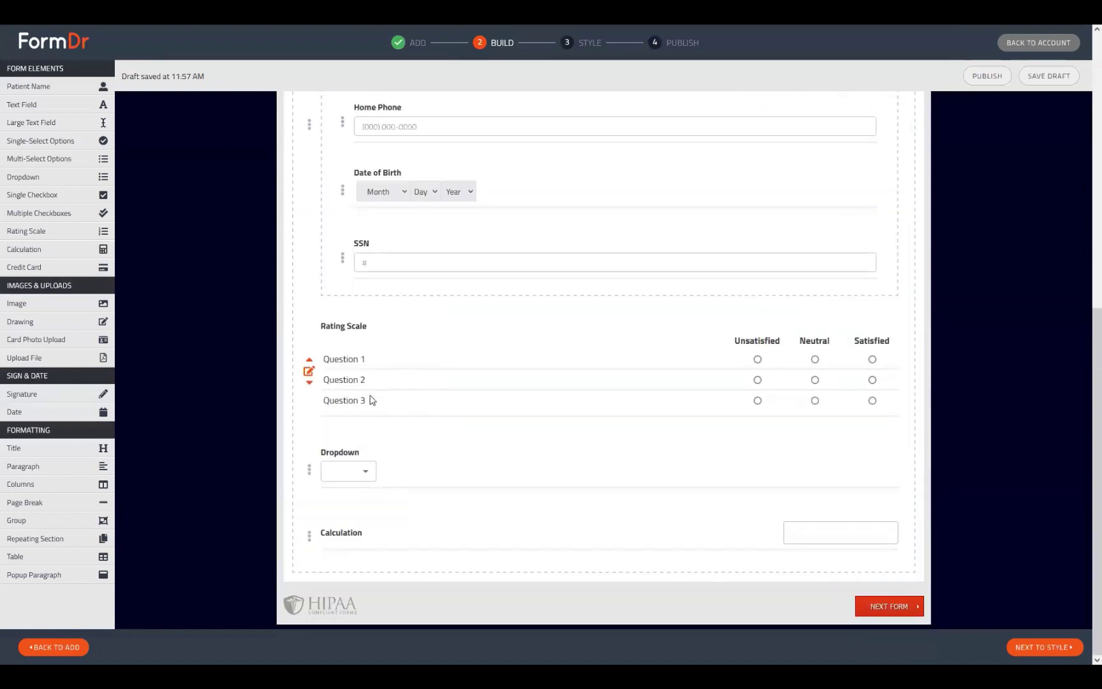
Step: Insert the copied Dropdown name in the Calculation expression's empty brackets, making it [q1]+[q2]+[q3]-[fTPTBnzxWi]
left_click(309, 536)
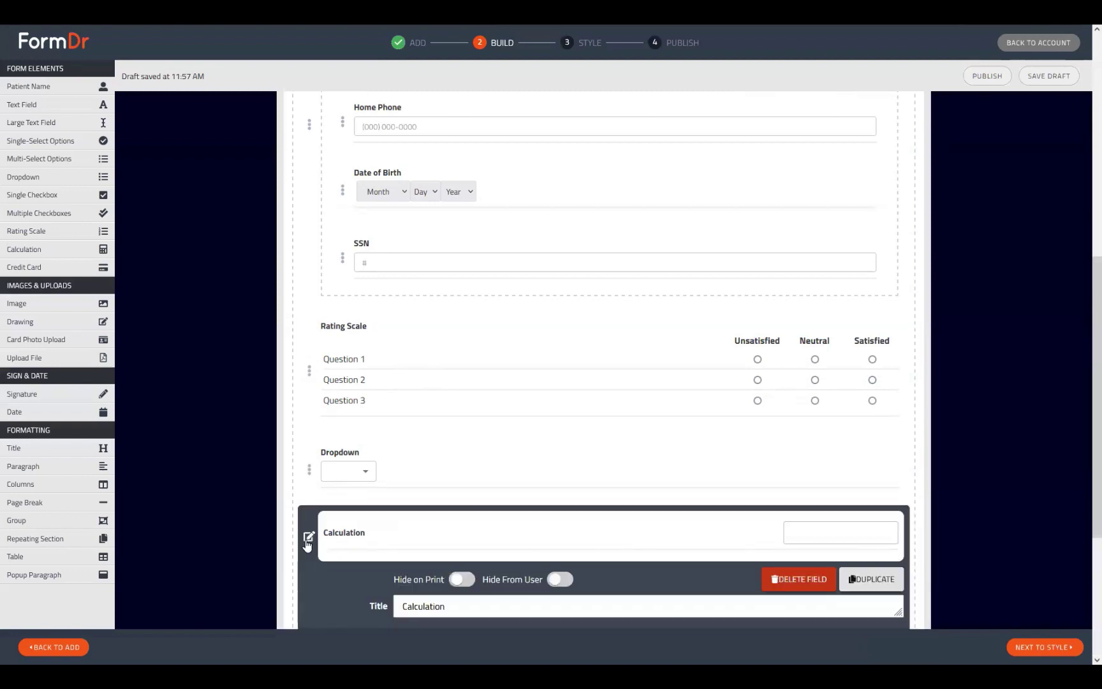
left_click(466, 467)
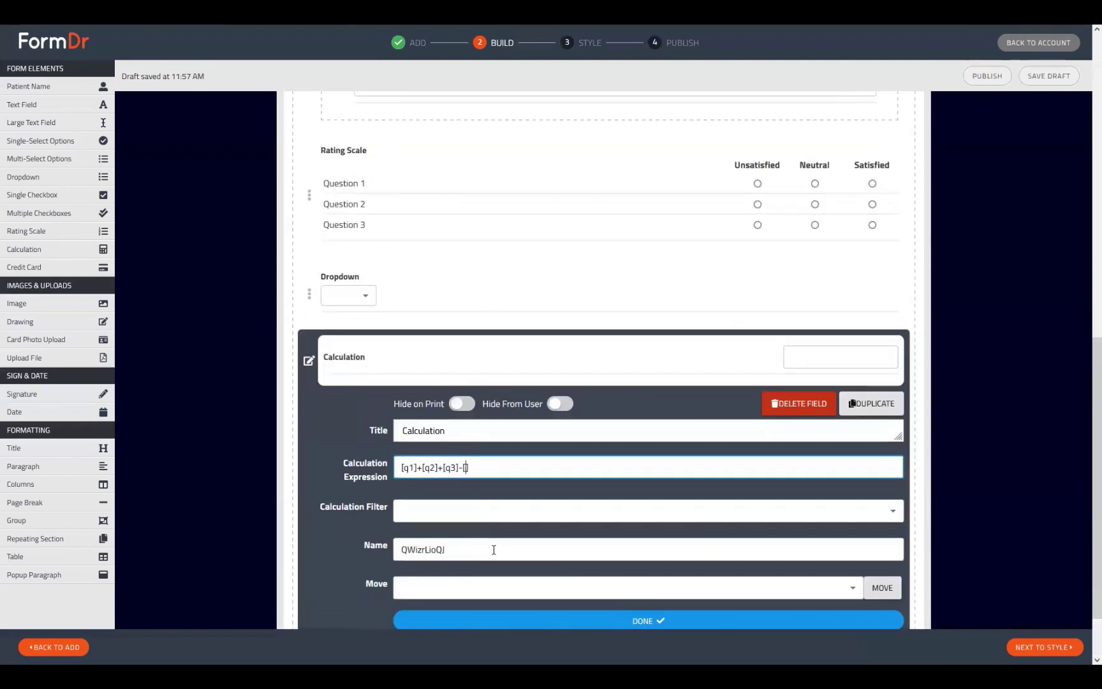
key("ctrl+v")
scroll(553, 337, "up", 1)
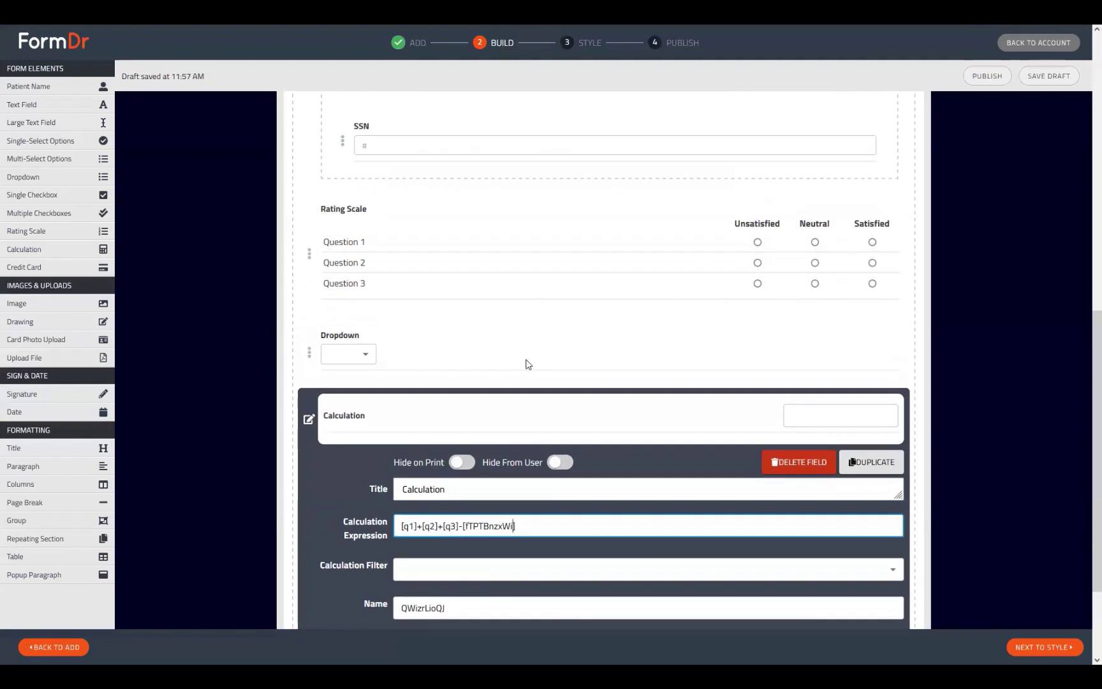
left_click(309, 419)
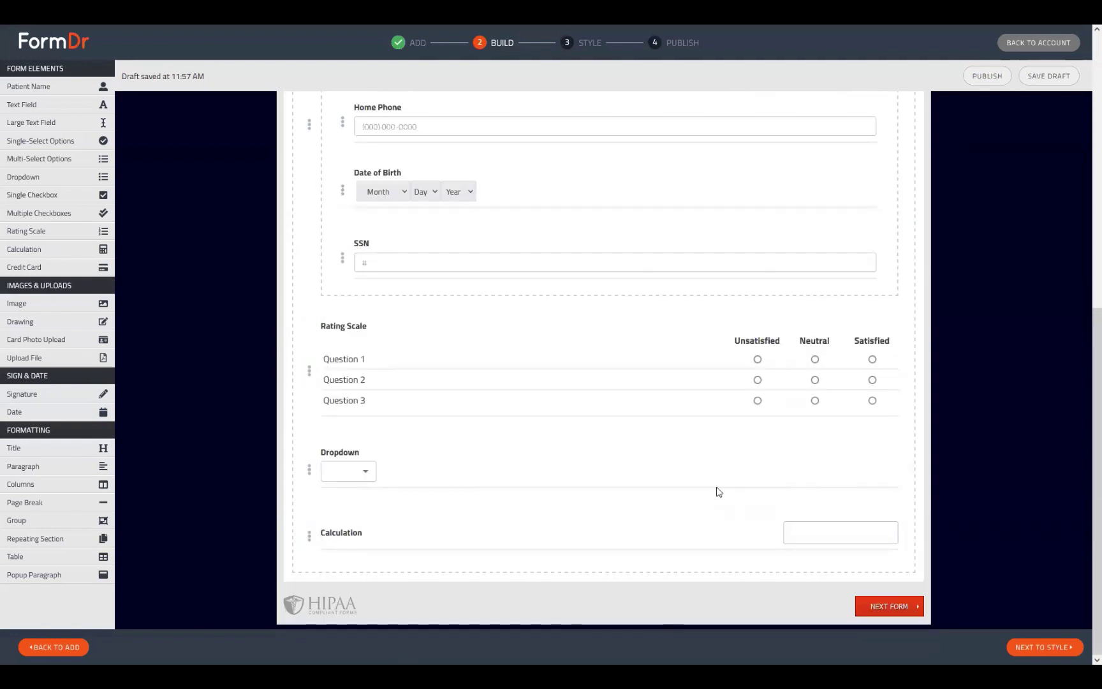
Step: Try to continue to the Style stage, and reload the form builder page, discarding unsaved changes
left_click(1014, 648)
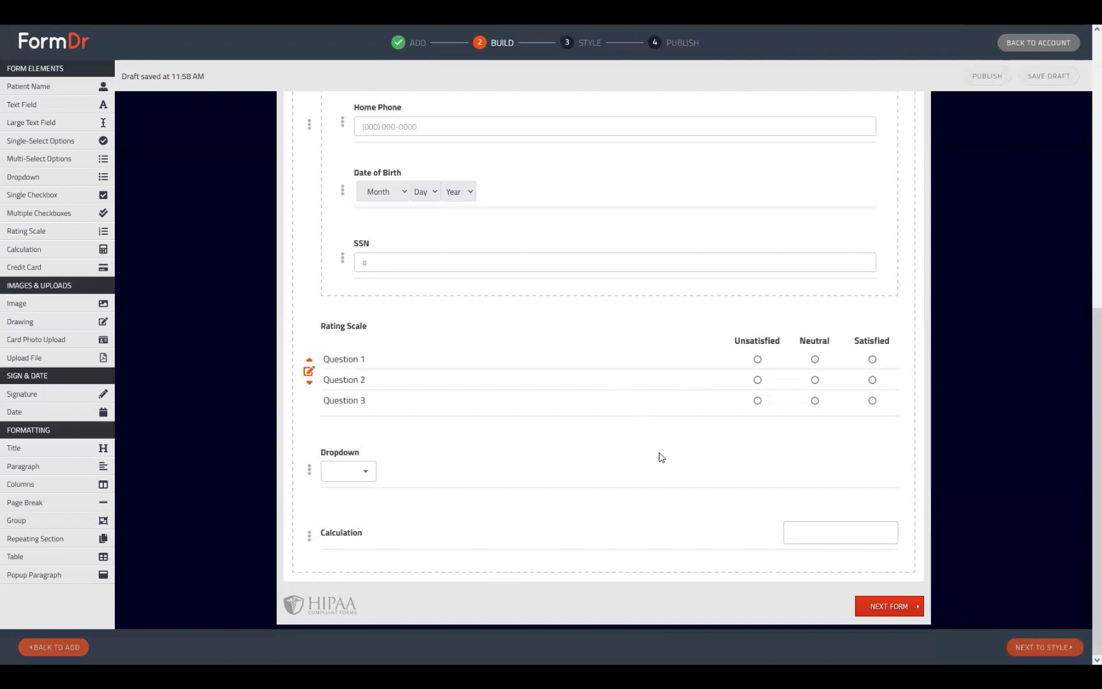
scroll(657, 456, "up", 8)
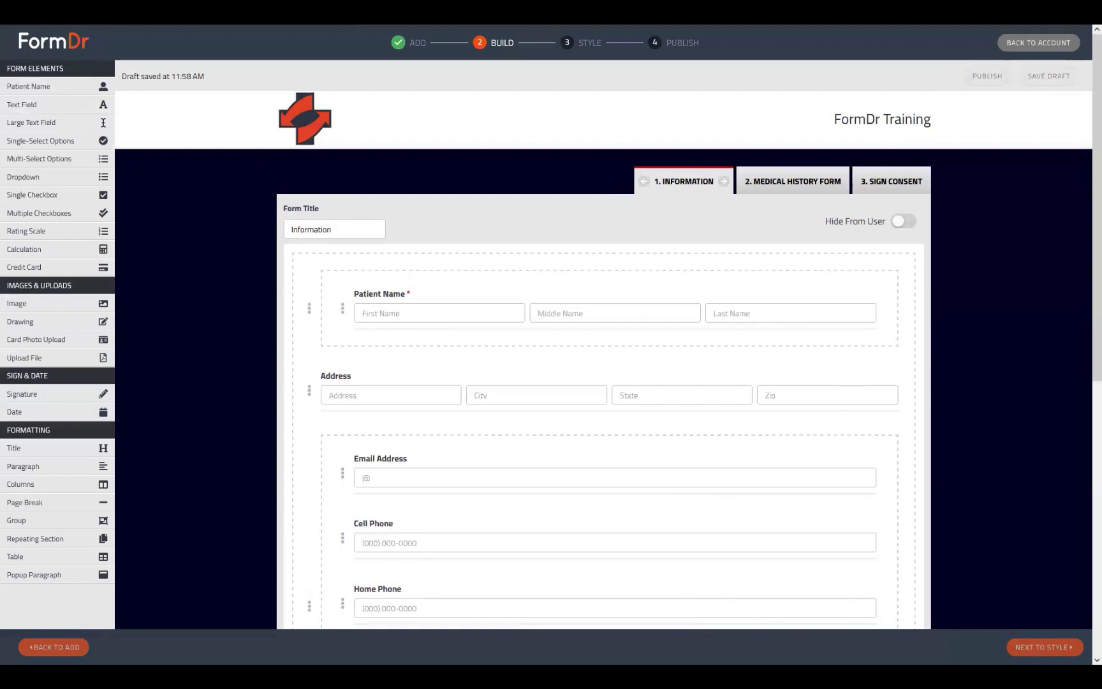
key("F5")
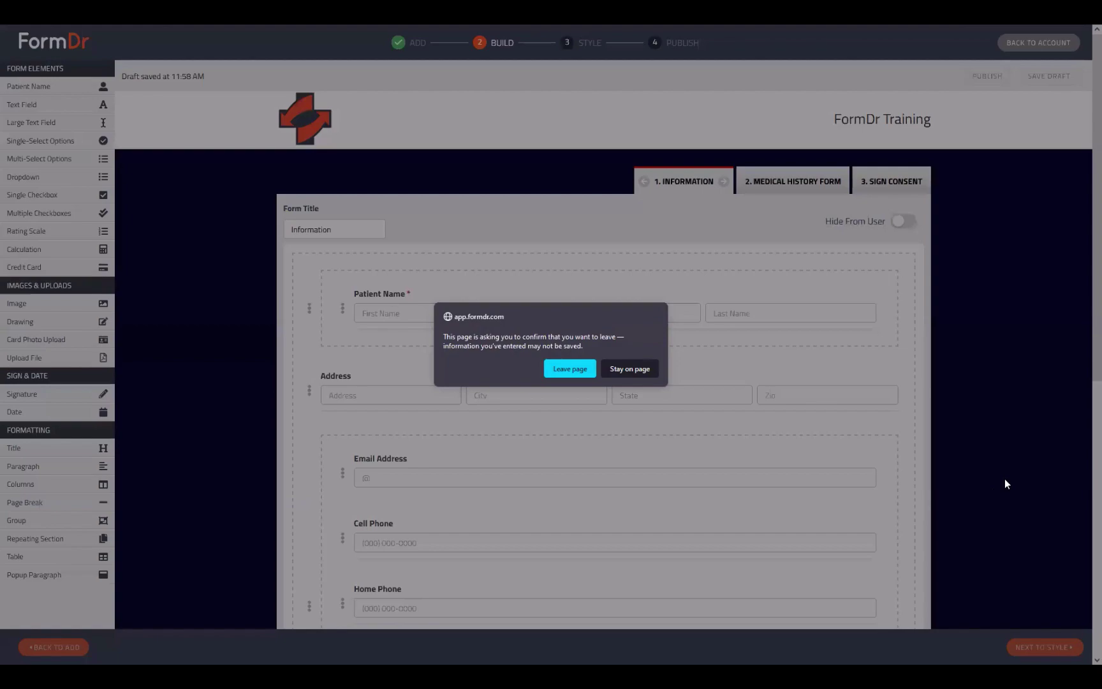
left_click(583, 369)
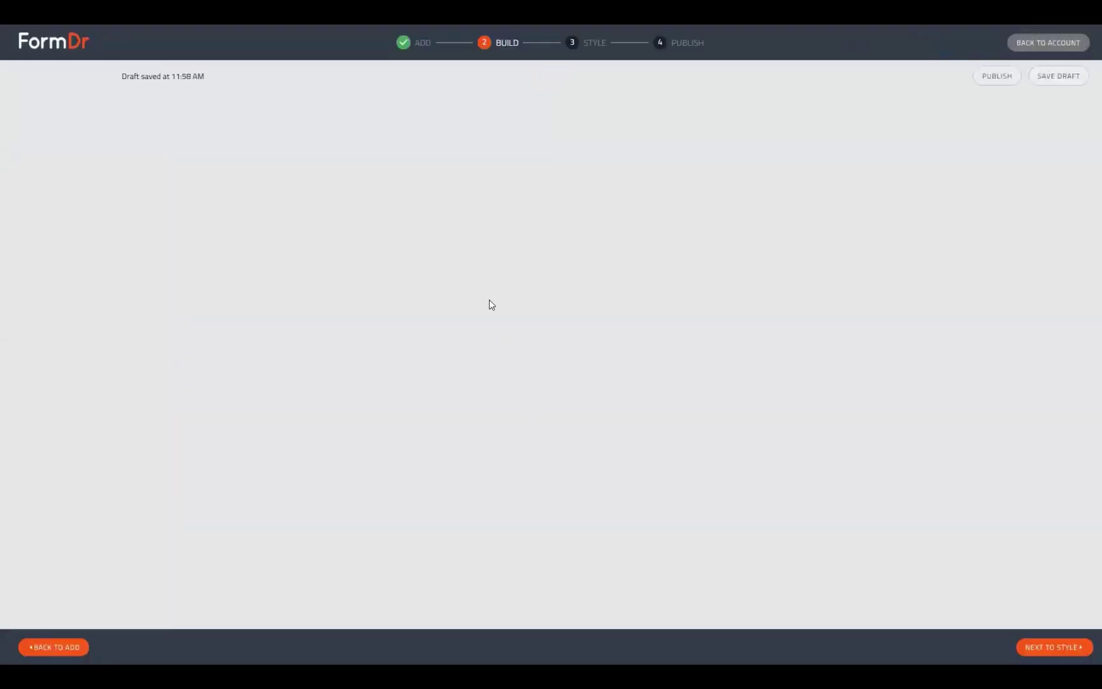
Step: Set the Calculation field's expression to [q1]+[q2]+[q3]-[fTPTBnzxWi] using the copied Dropdown name
scroll(529, 376, "down", 8)
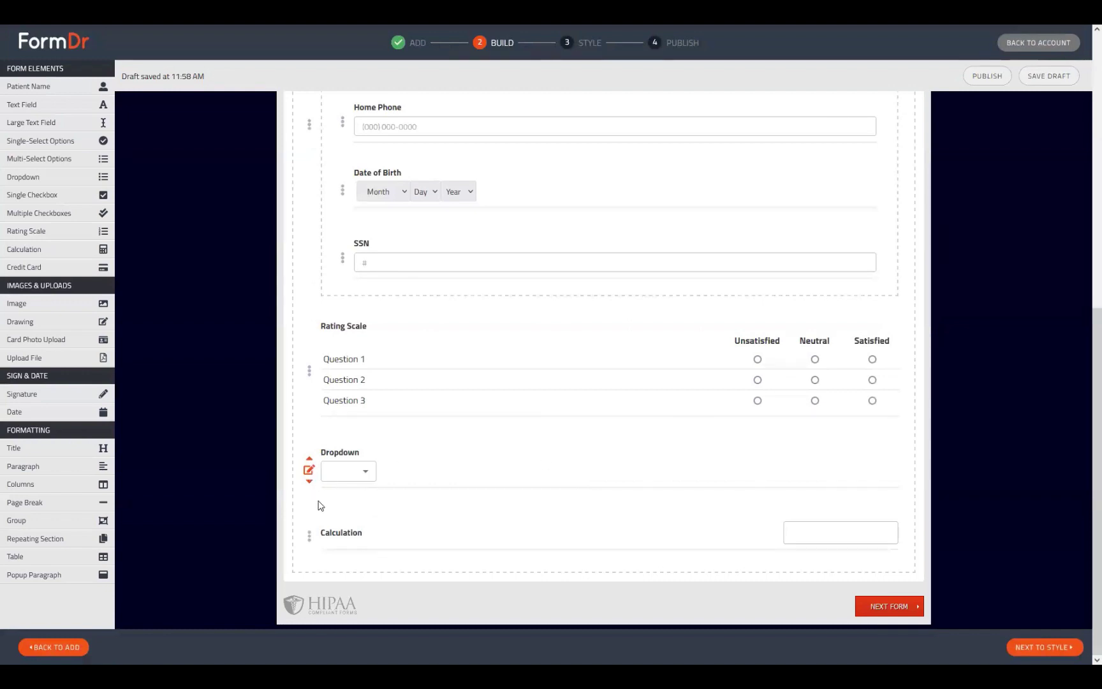
left_click(310, 538)
scroll(388, 446, "down", 4)
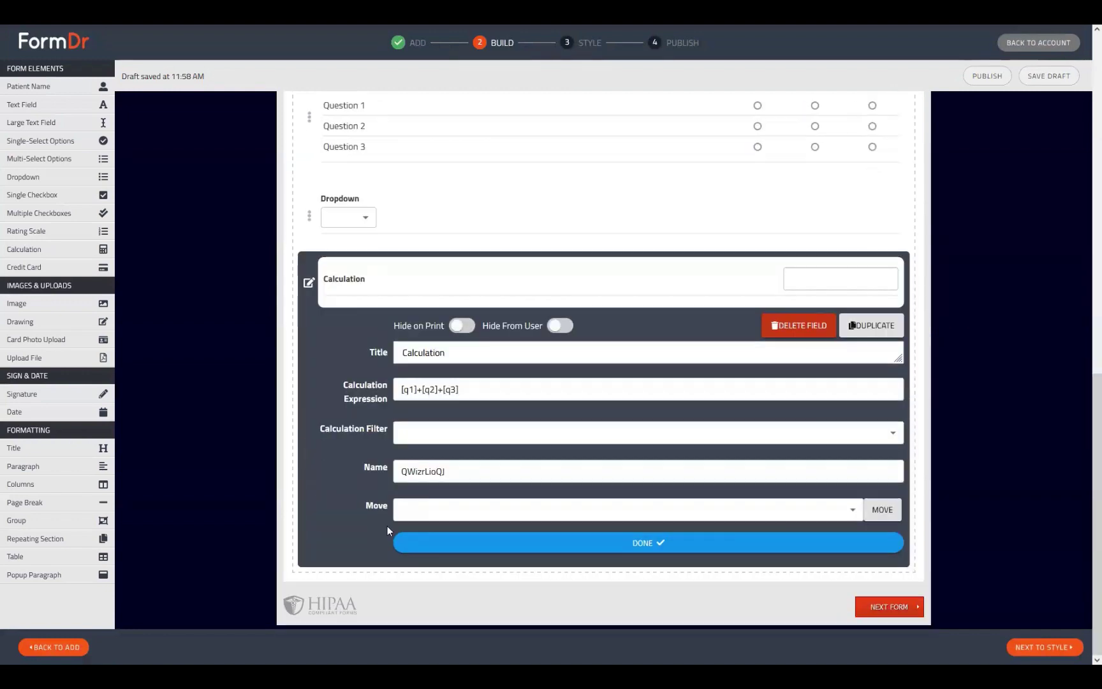
left_click(474, 384)
type("[")
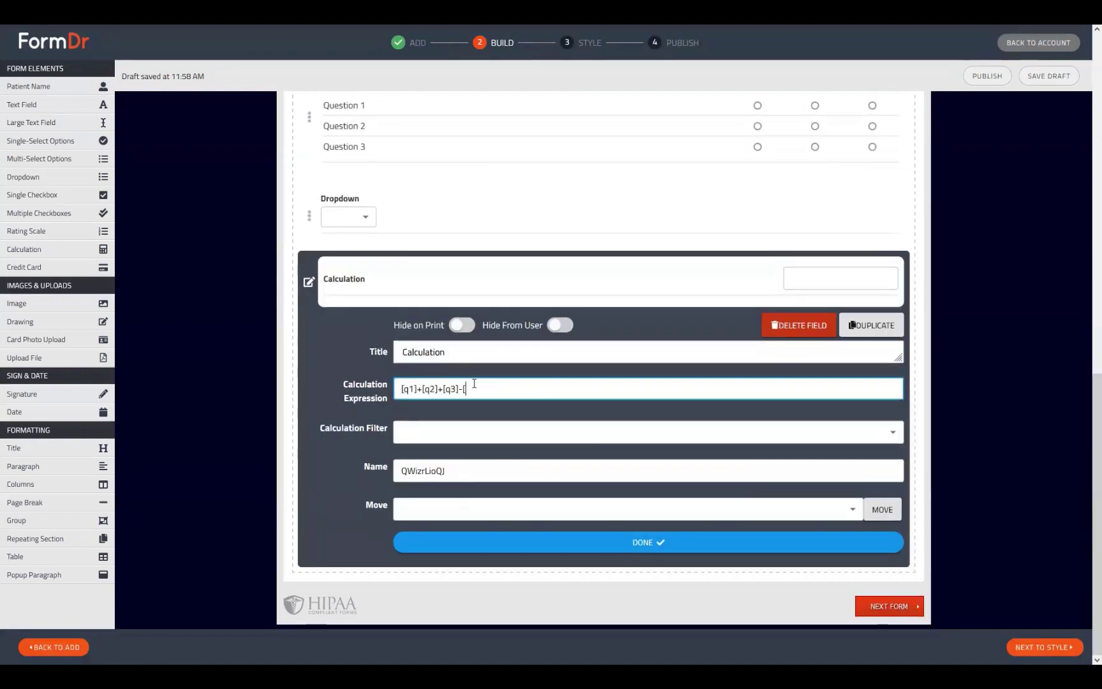
key("ctrl+v")
left_click(546, 550)
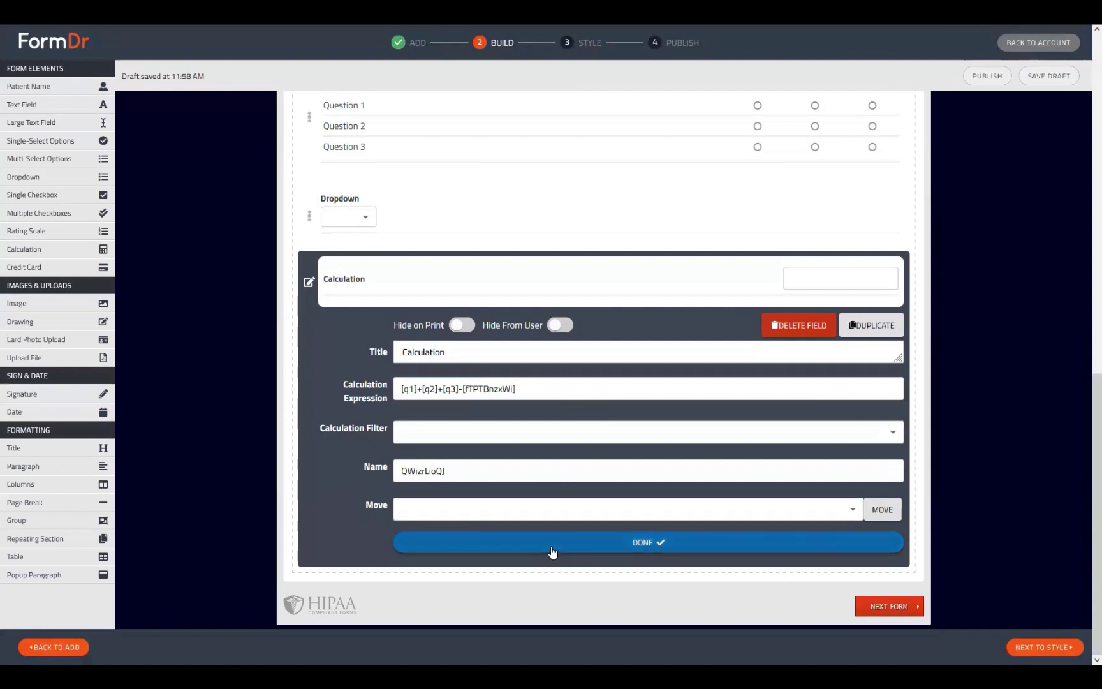
Step: Advance the packet through Style to Publish, and open the published FormDr Training packet from the account's Packets + Forms list
left_click(1037, 646)
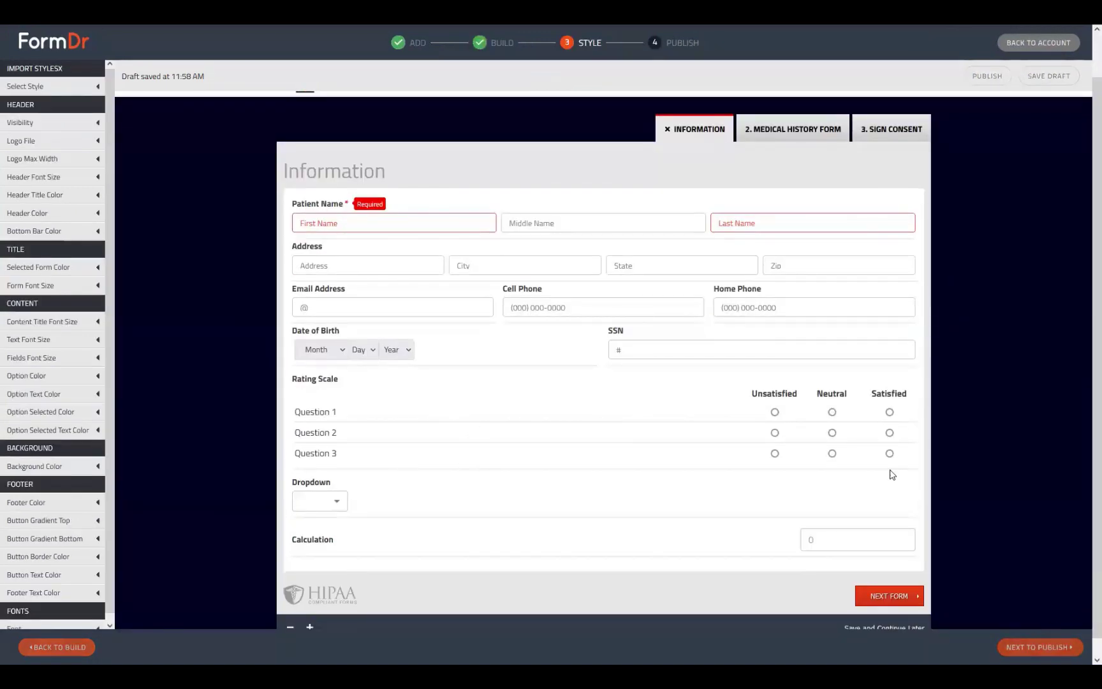
left_click(1039, 647)
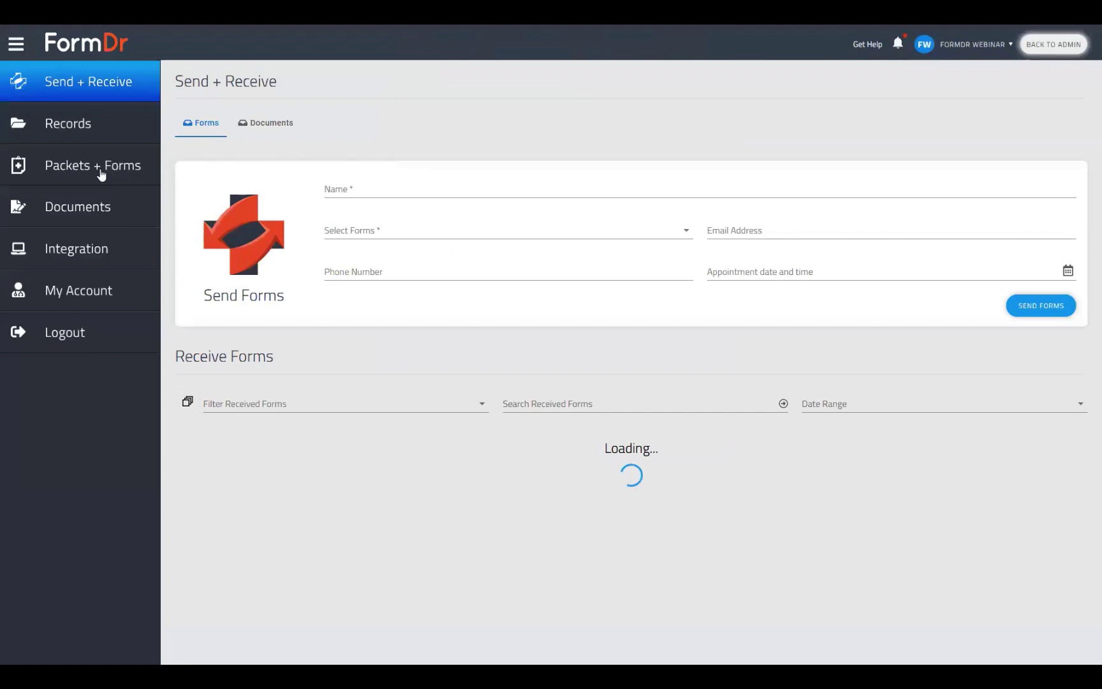
left_click(98, 172)
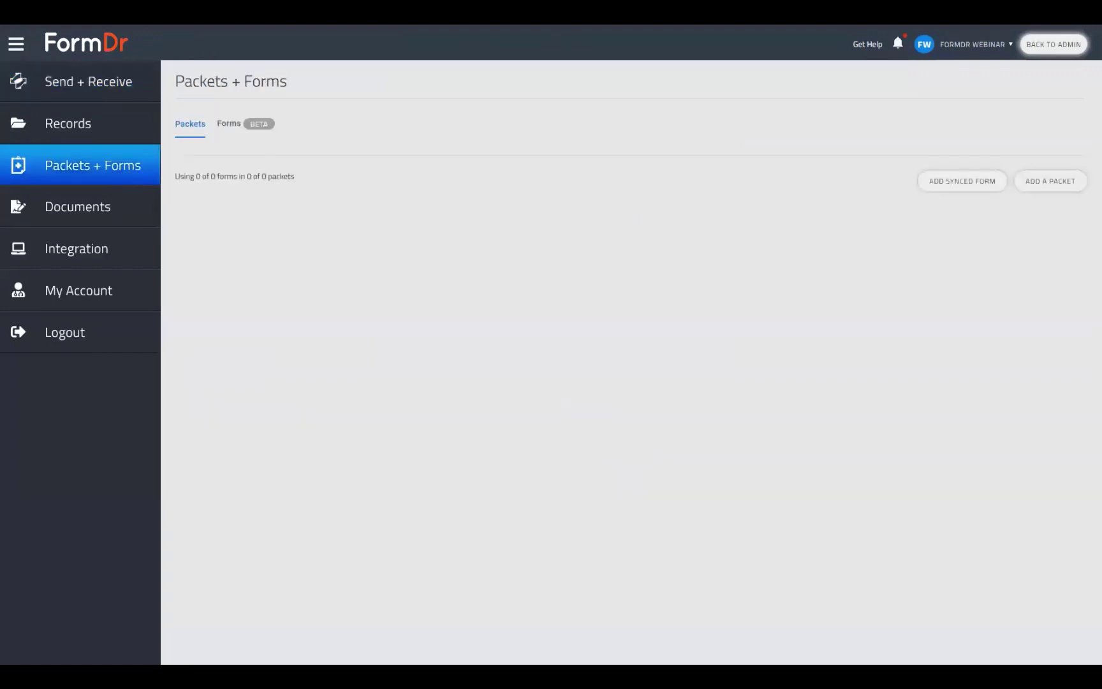
left_click(266, 182)
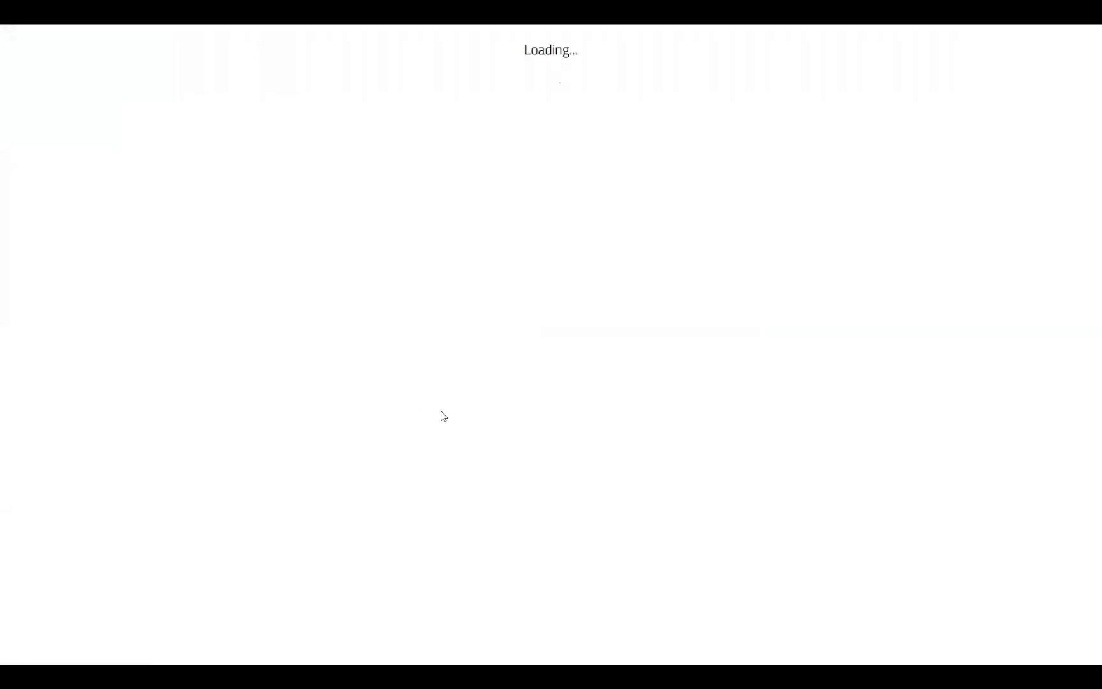
Step: Test the calculation by rating Questions 1, 2 and 3 Satisfied and choosing Option 3 in the Dropdown field
scroll(778, 447, "down", 1)
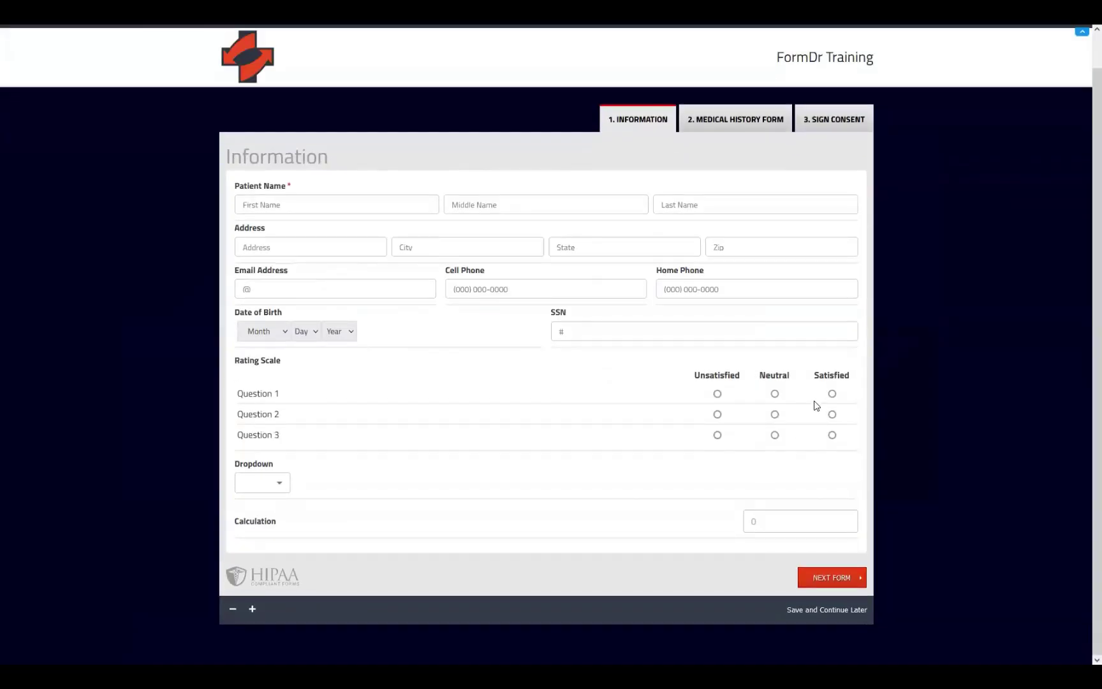
left_click(832, 394)
left_click(832, 414)
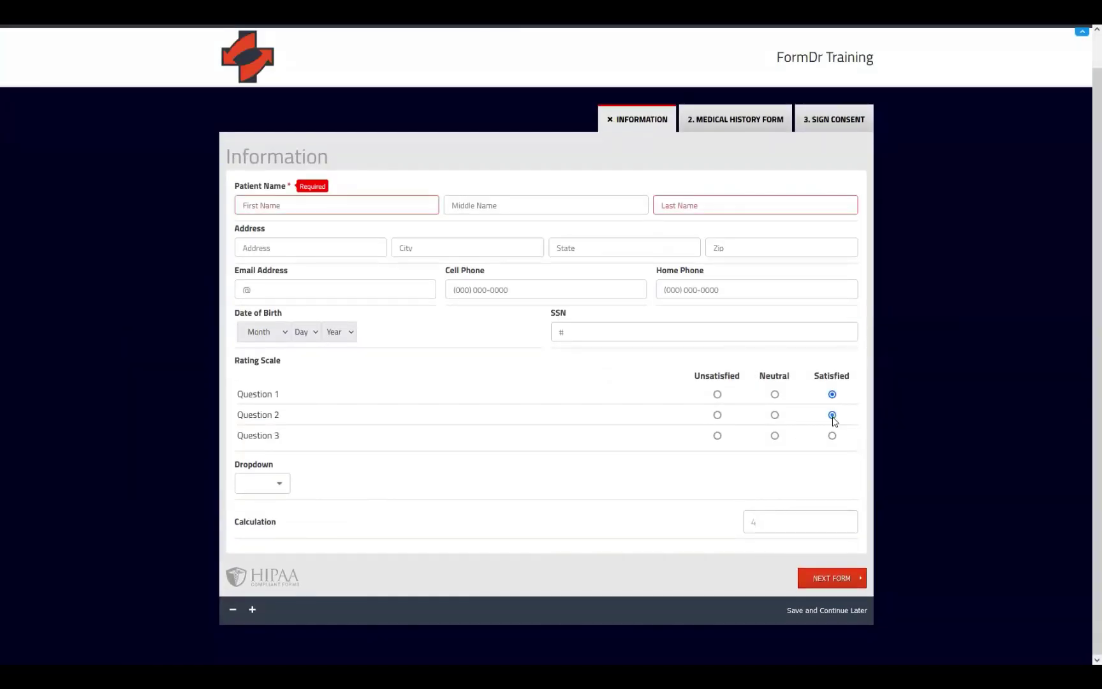
left_click(832, 435)
left_click(275, 490)
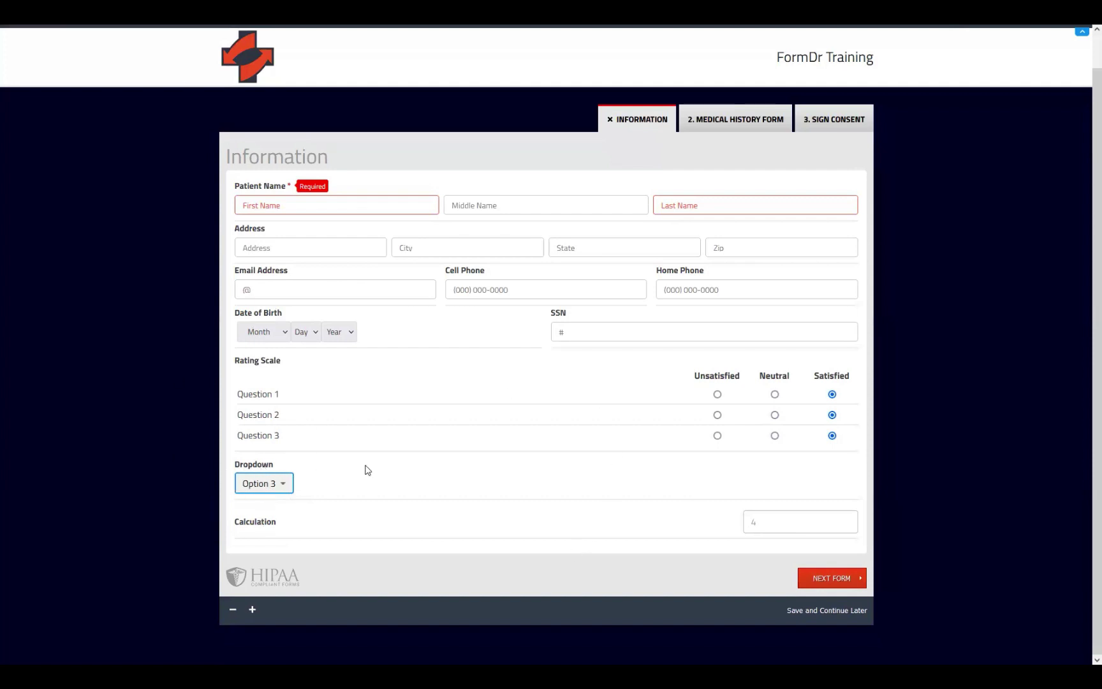
left_click_drag(253, 413, 420, 415)
left_click(398, 510)
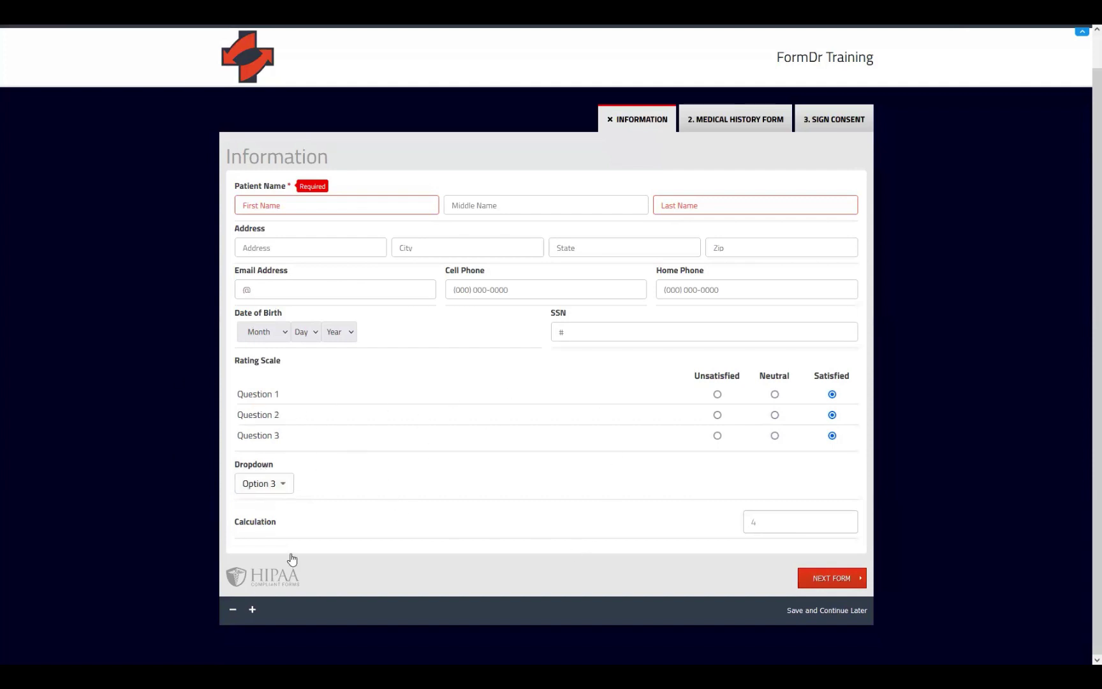
double_click(261, 520)
left_click(305, 535)
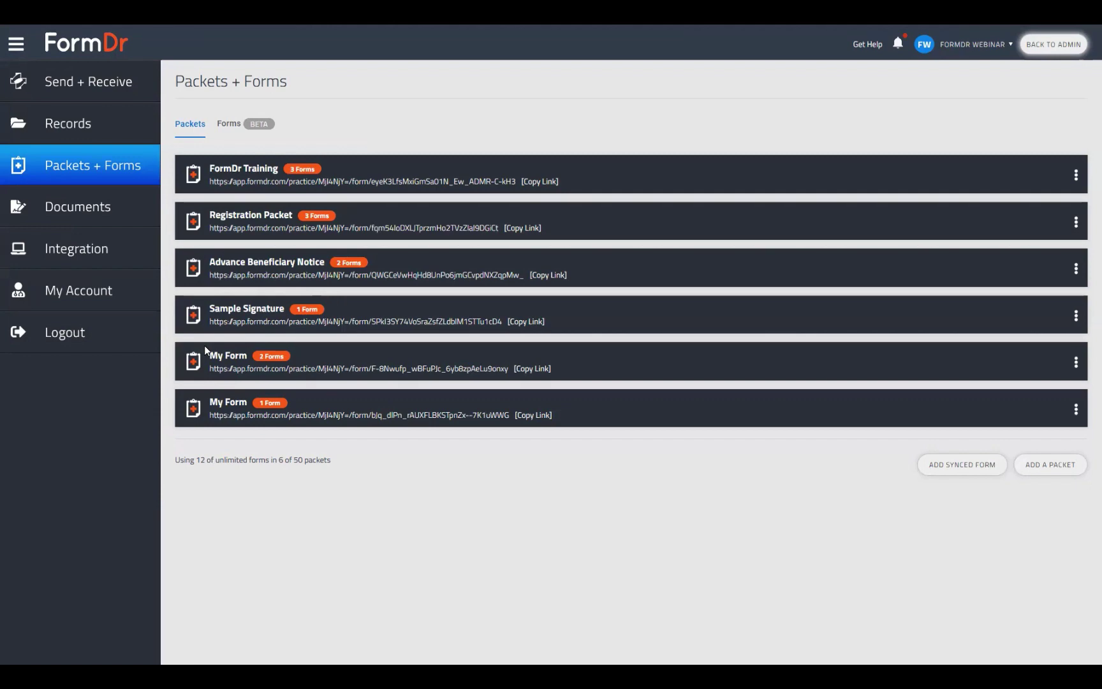
Step: Open the FormDr Product Guide from the Support section of the account settings
left_click(79, 292)
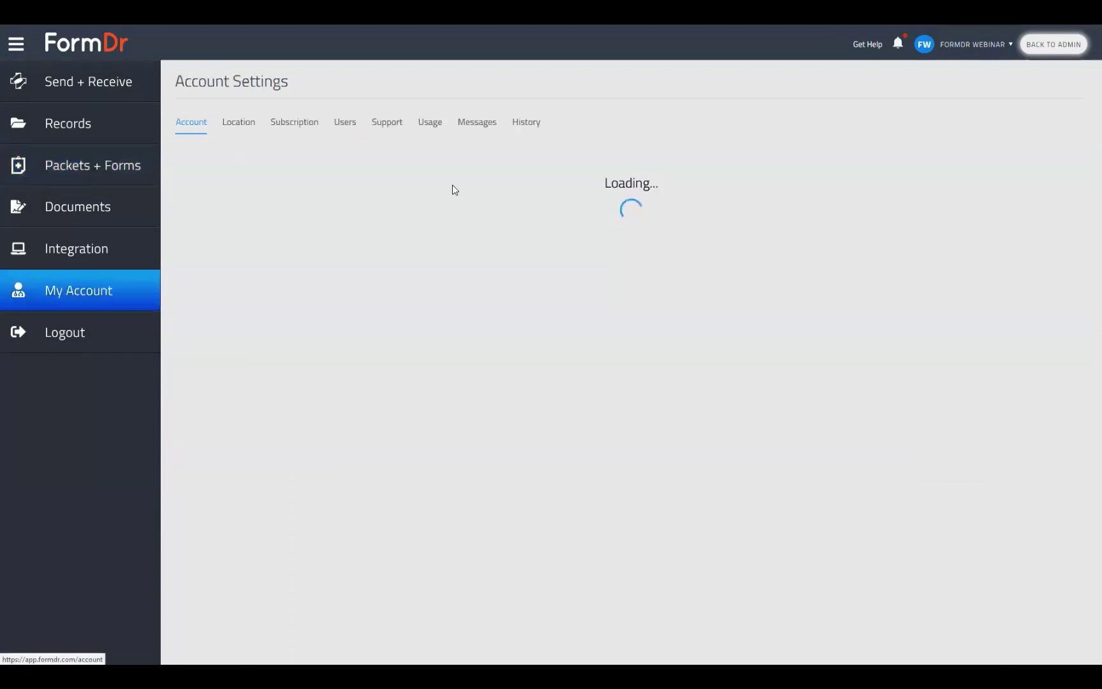
left_click(390, 121)
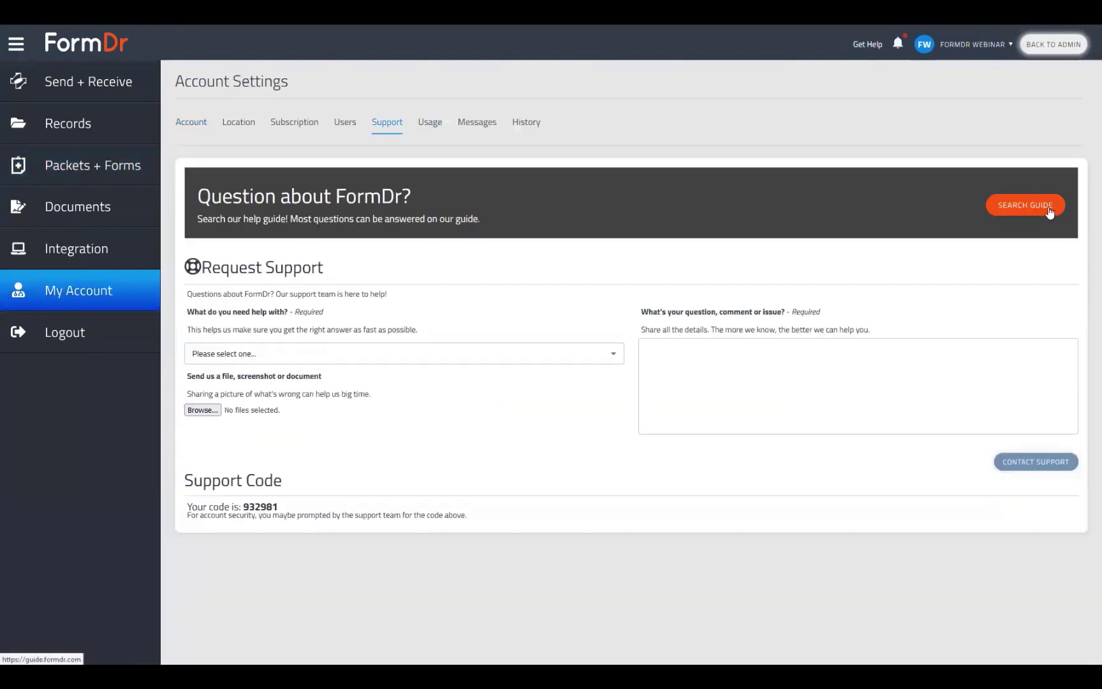
left_click(1046, 211)
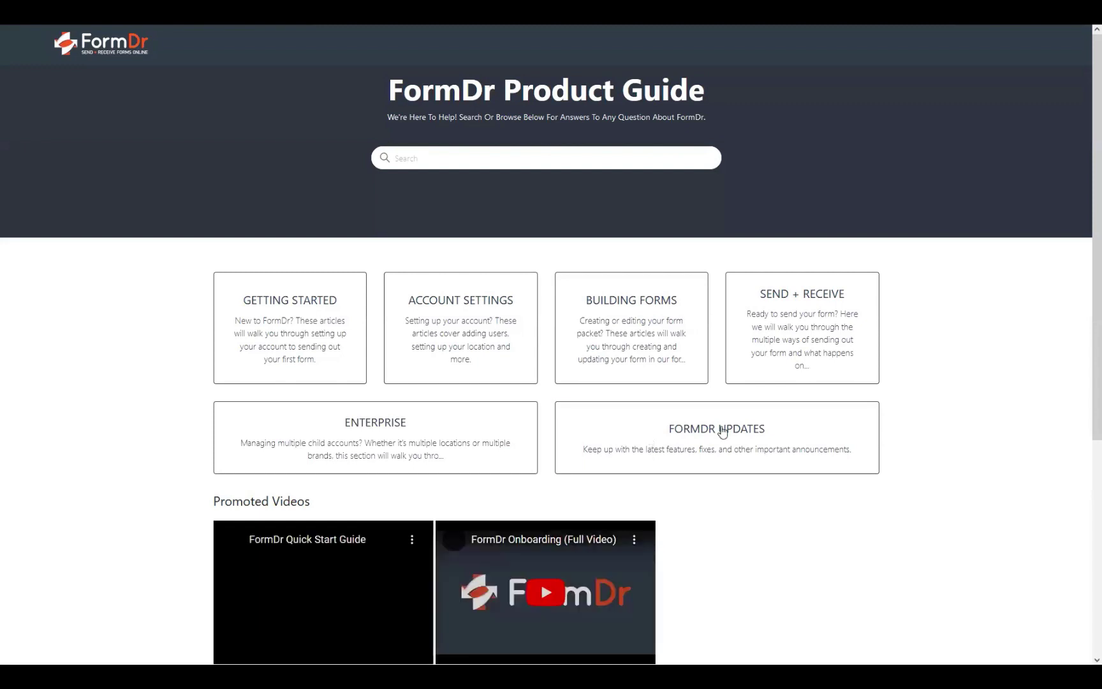
Step: Open the May 2023 Webinar Schedule under FormDr Updates and review its onboarding, beginner and advanced form building sessions
left_click(724, 445)
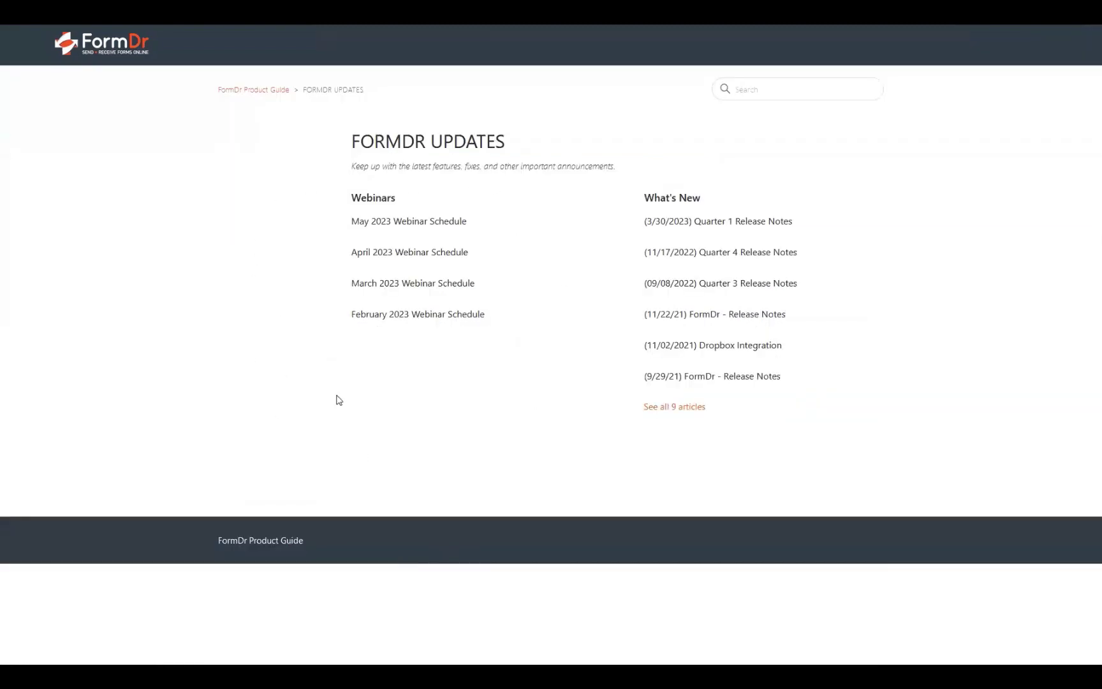
left_click(369, 223)
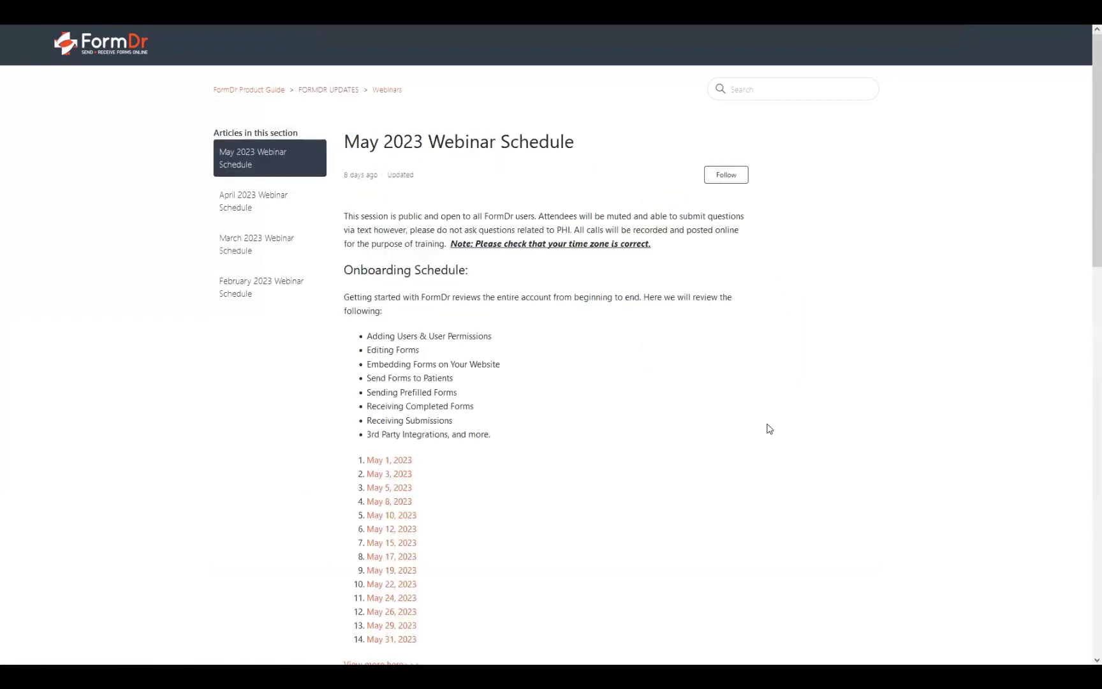
scroll(664, 364, "down", 1)
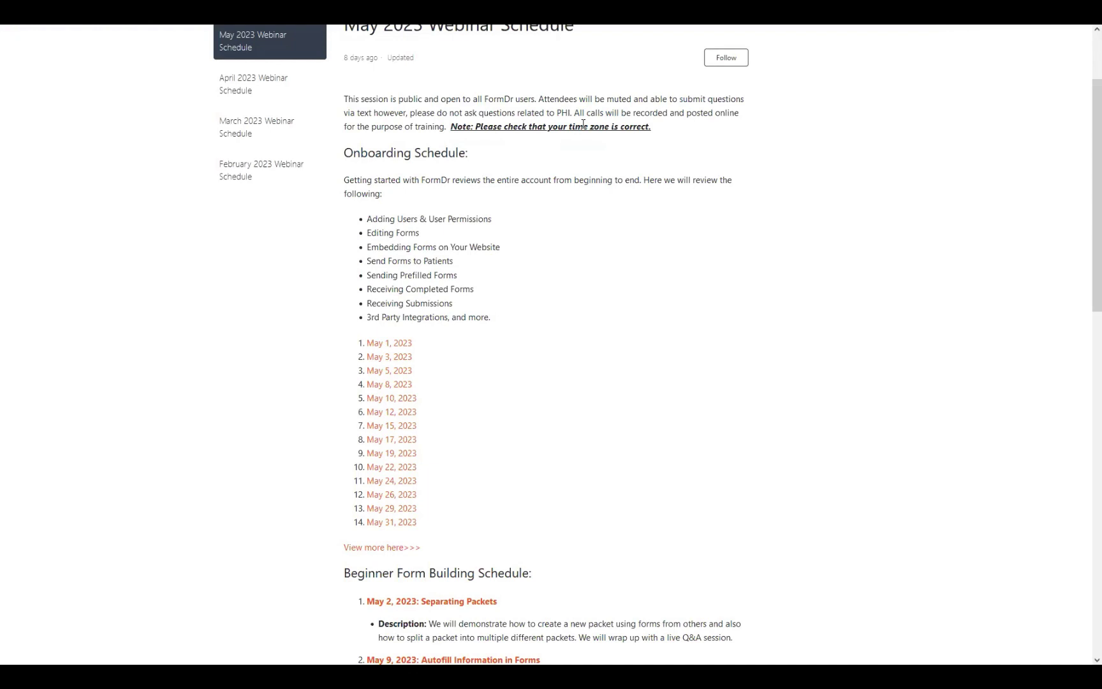
scroll(469, 244, "down", 2)
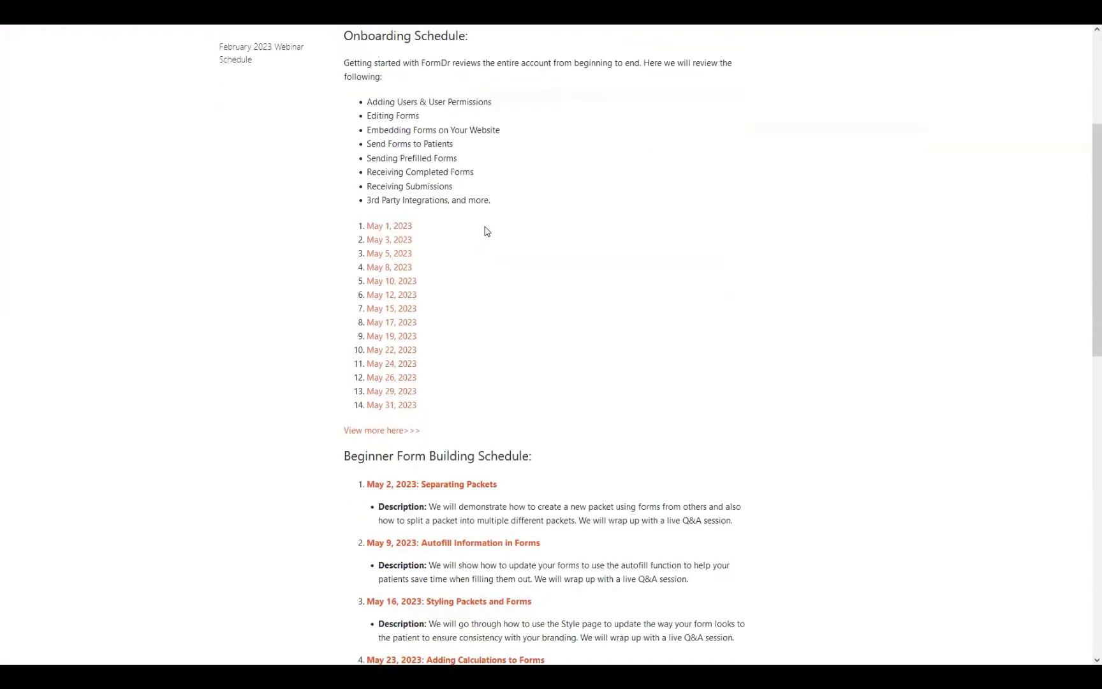
scroll(491, 240, "down", 4)
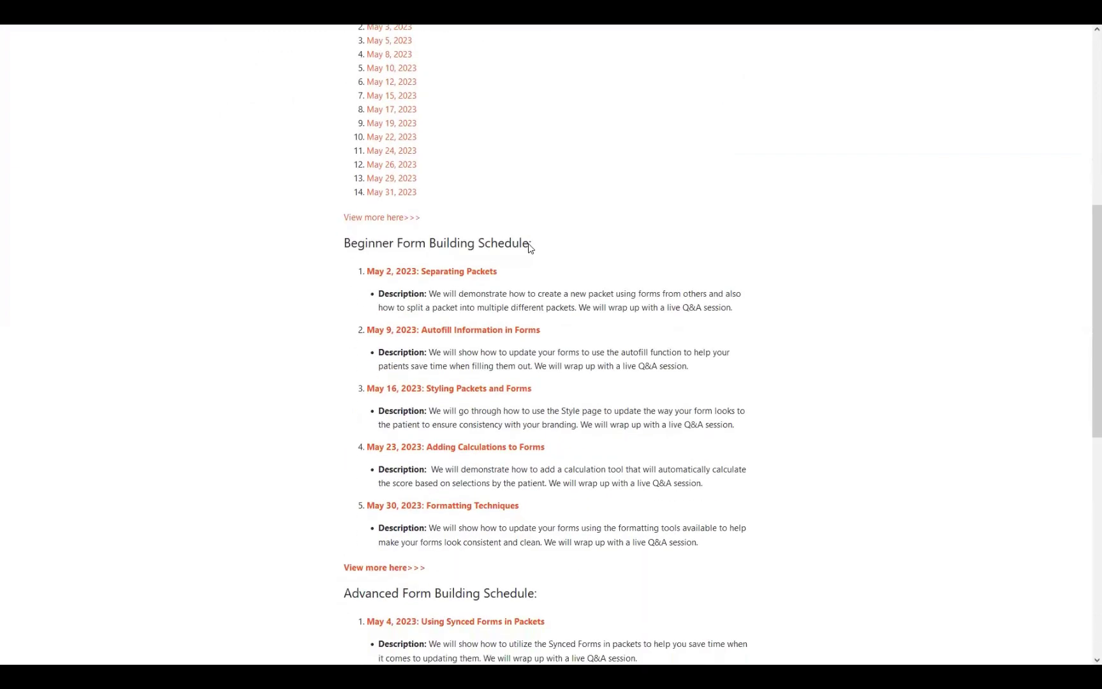
scroll(549, 255, "down", 2)
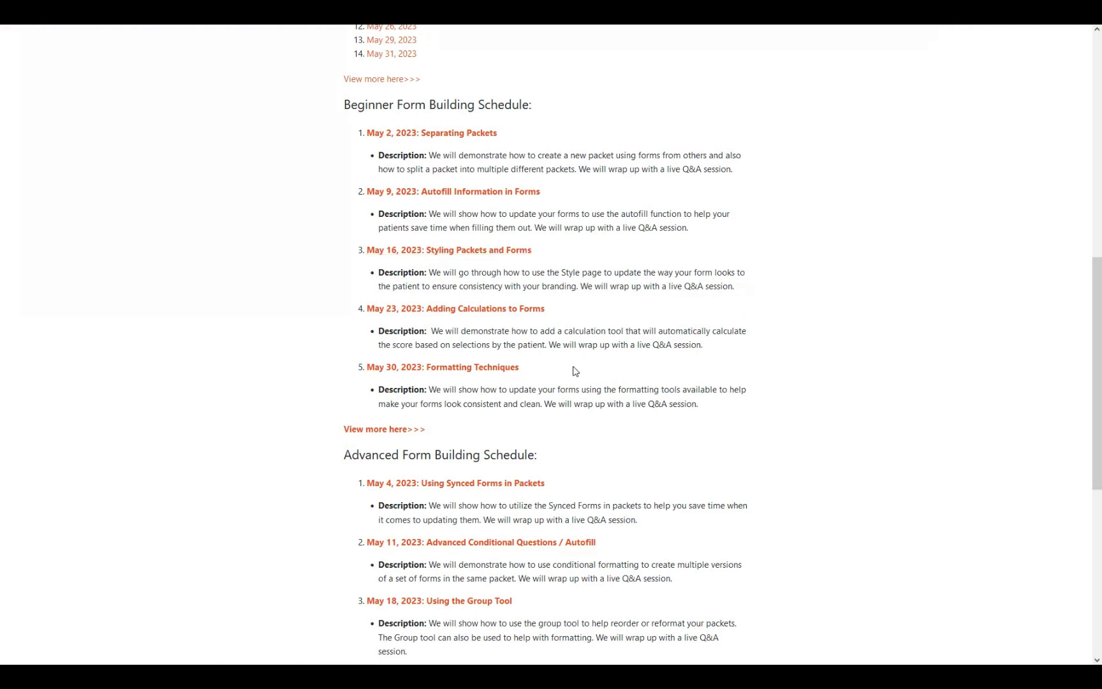
scroll(347, 467, "up", 8)
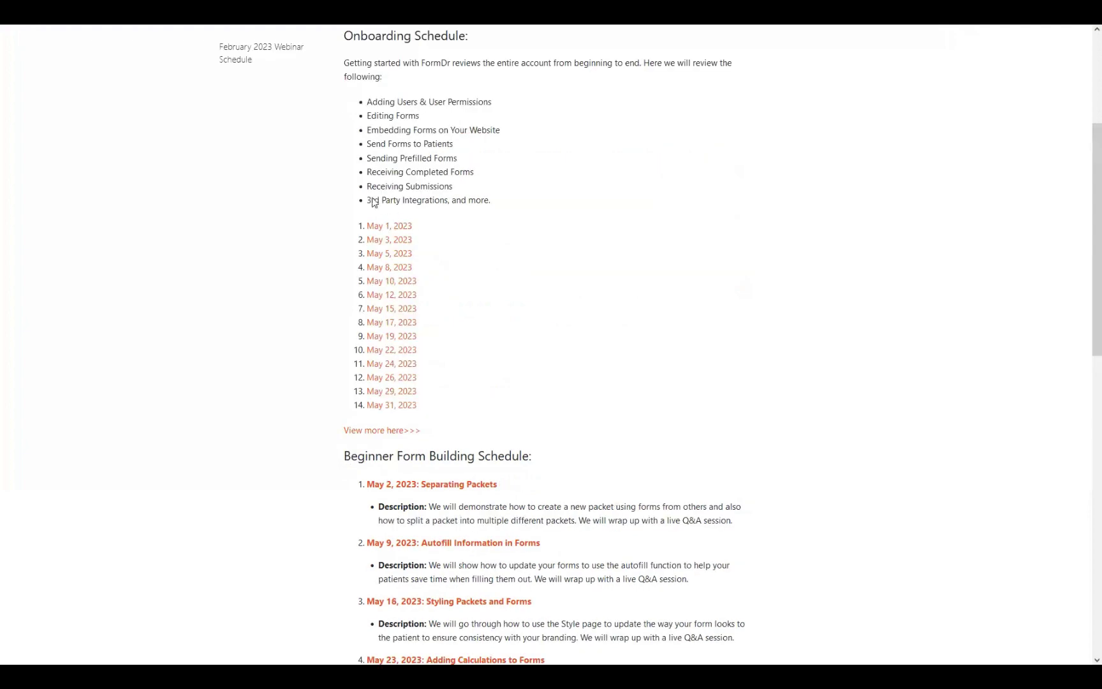
Step: Review the onboarding and beginner form building sessions in the April 2023 Webinar Schedule and return to the May 2023 schedule
left_click(268, 141)
scroll(454, 610, "down", 4)
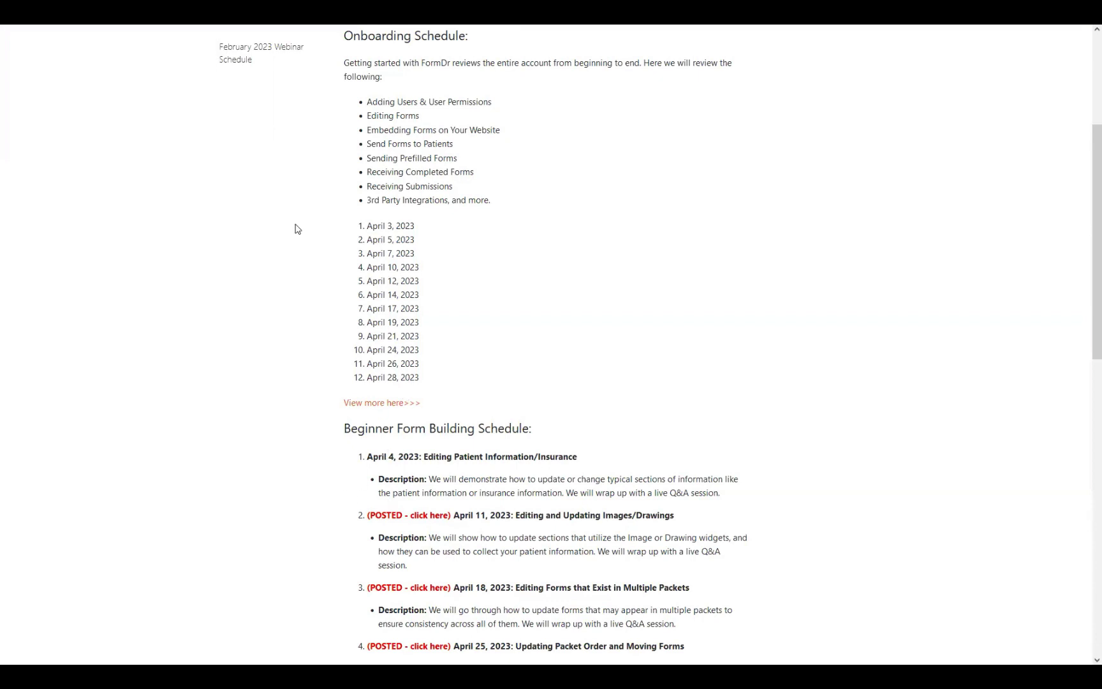
scroll(254, 266, "up", 4)
left_click(273, 159)
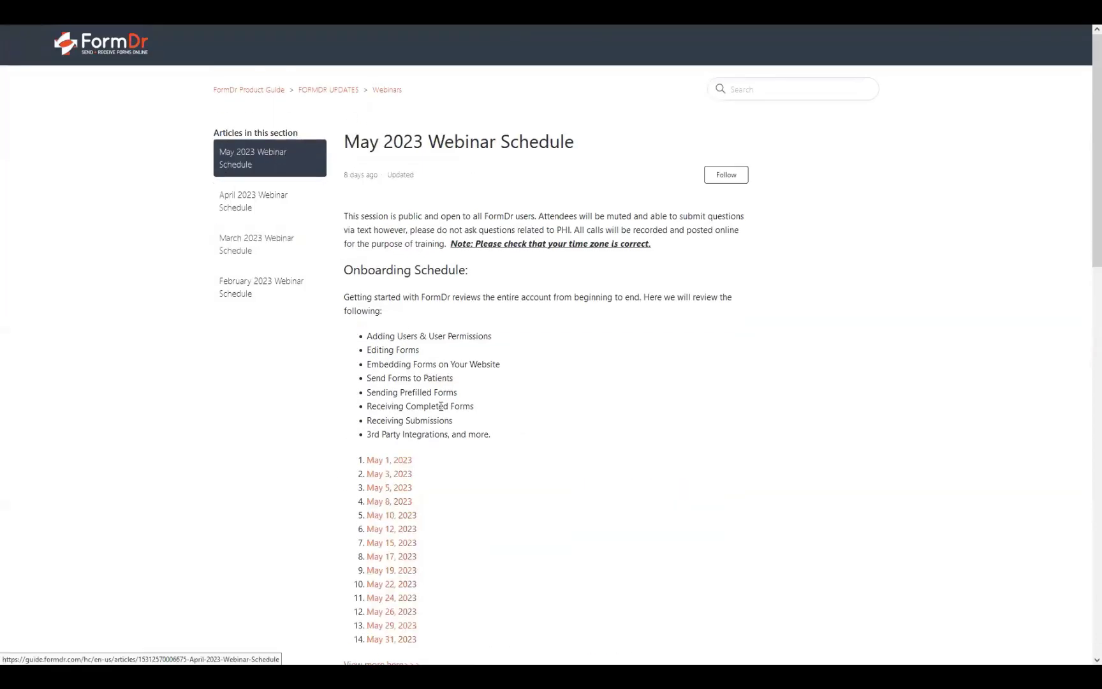
scroll(469, 434, "down", 5)
scroll(503, 383, "up", 5)
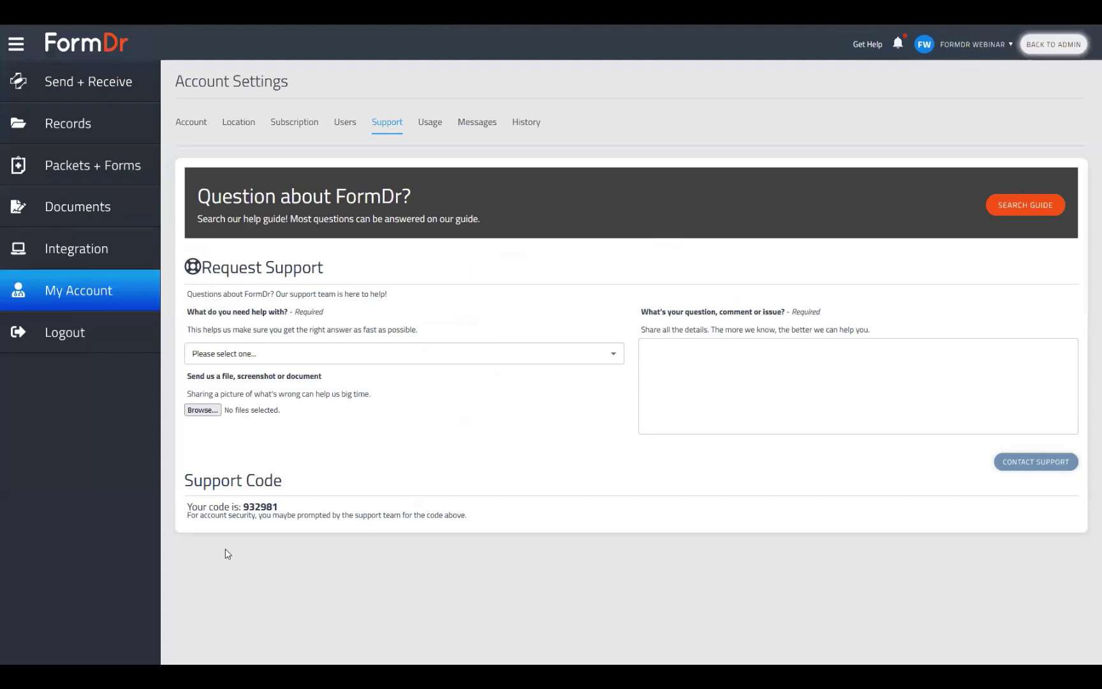
Step: Examine the help topic choices and the question, comment or issue field of the Request Support form in the account settings
left_click(281, 357)
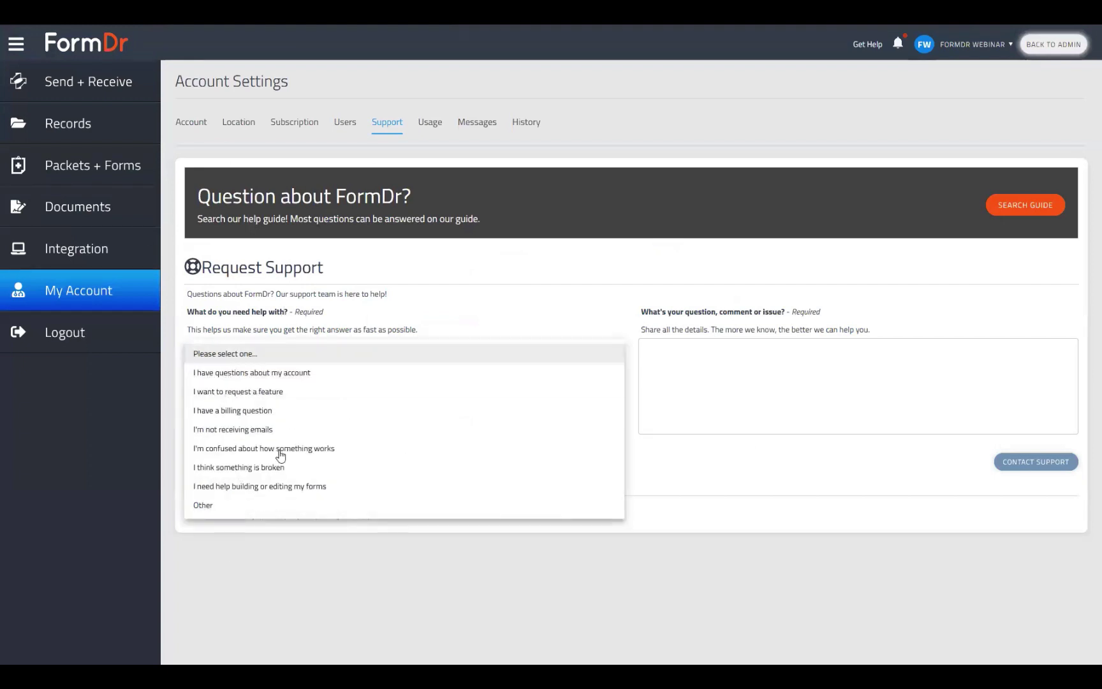
left_click(339, 327)
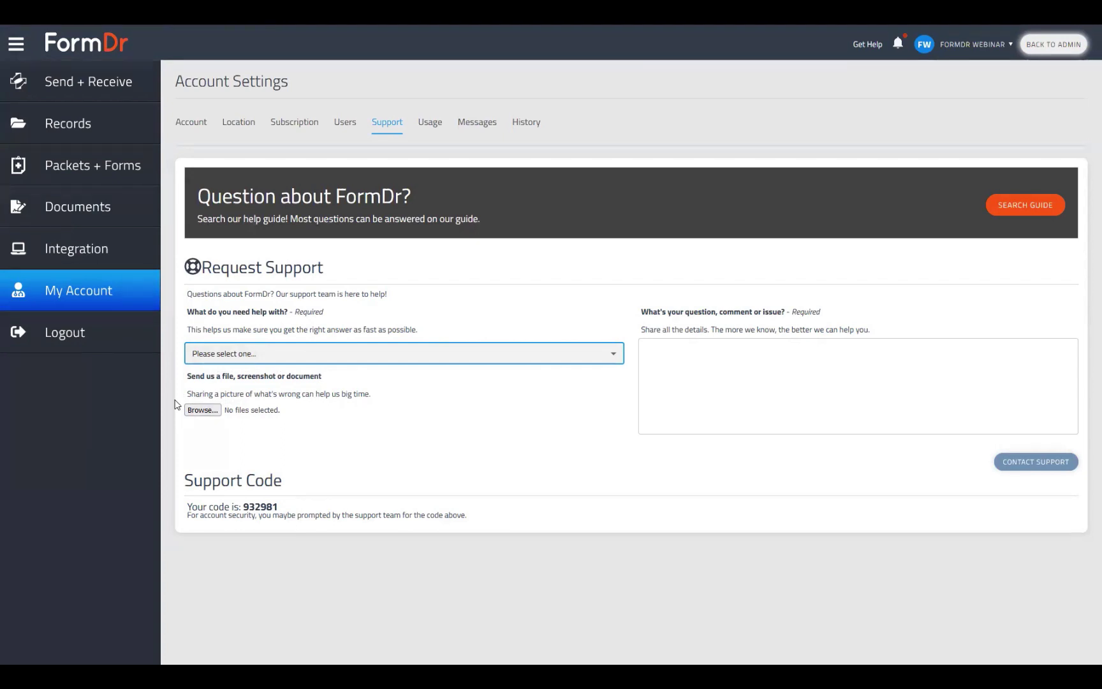
left_click(703, 369)
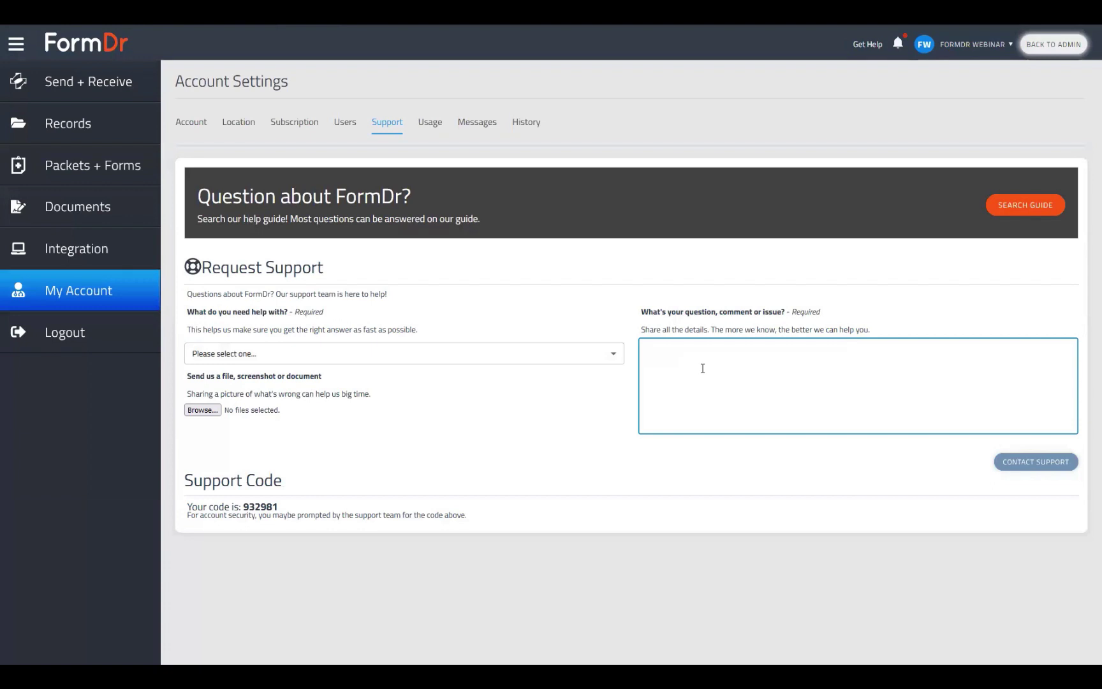